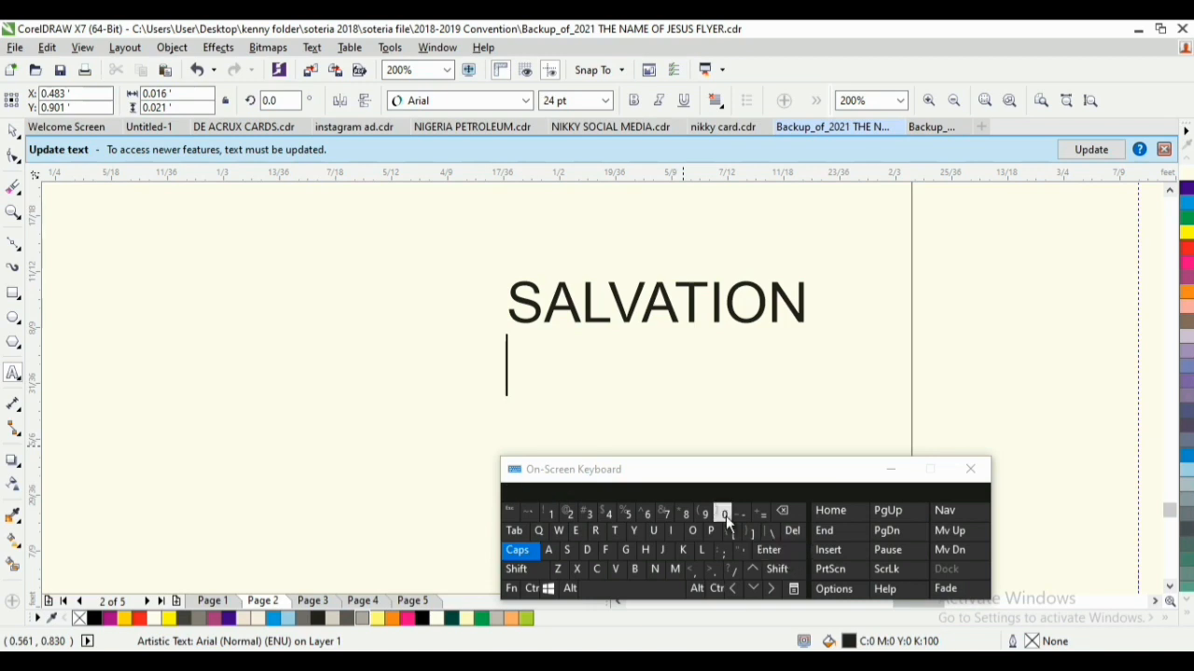
Add UNLIMITED as the second line of the artistic text, below SALVATION, and begin a third line
{"action": "left_click", "coordinate": [653, 531]}
{"action": "left_click", "coordinate": [656, 568]}
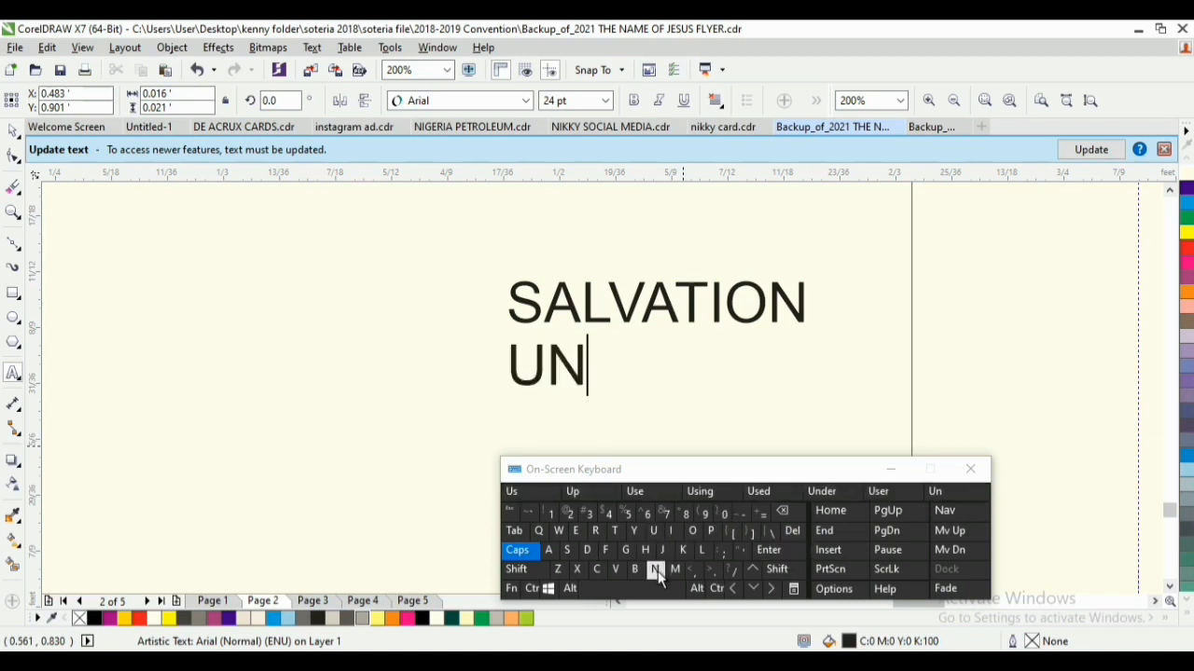
{"action": "left_click", "coordinate": [704, 551]}
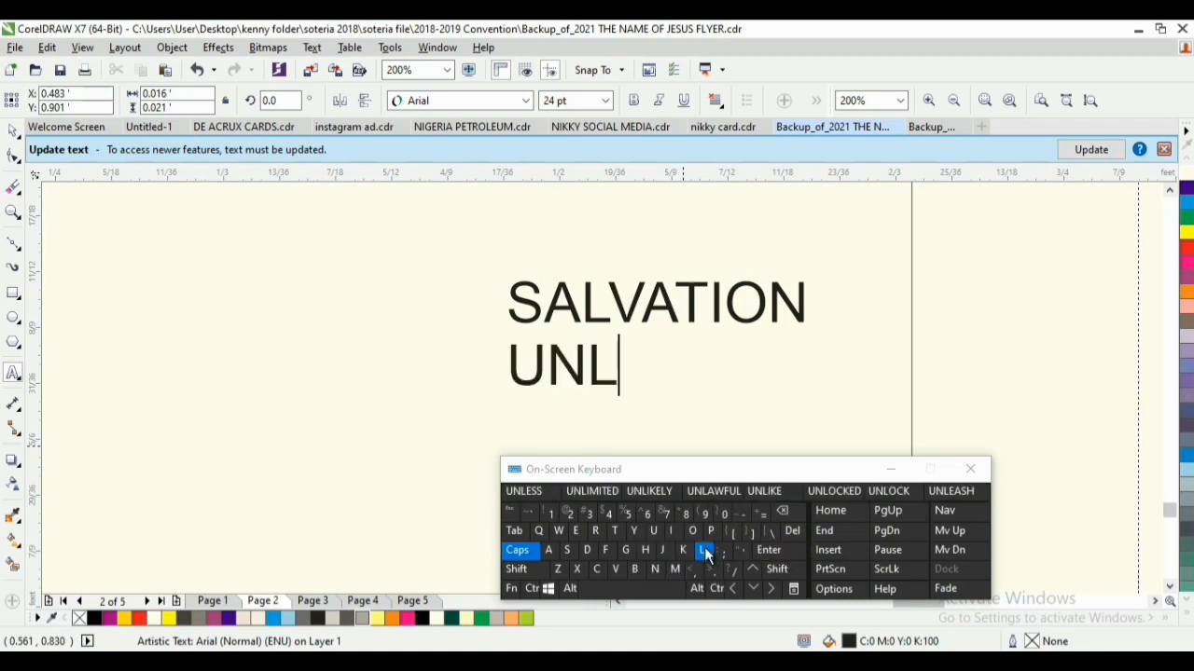
{"action": "left_click", "coordinate": [596, 490]}
{"action": "left_click", "coordinate": [770, 552]}
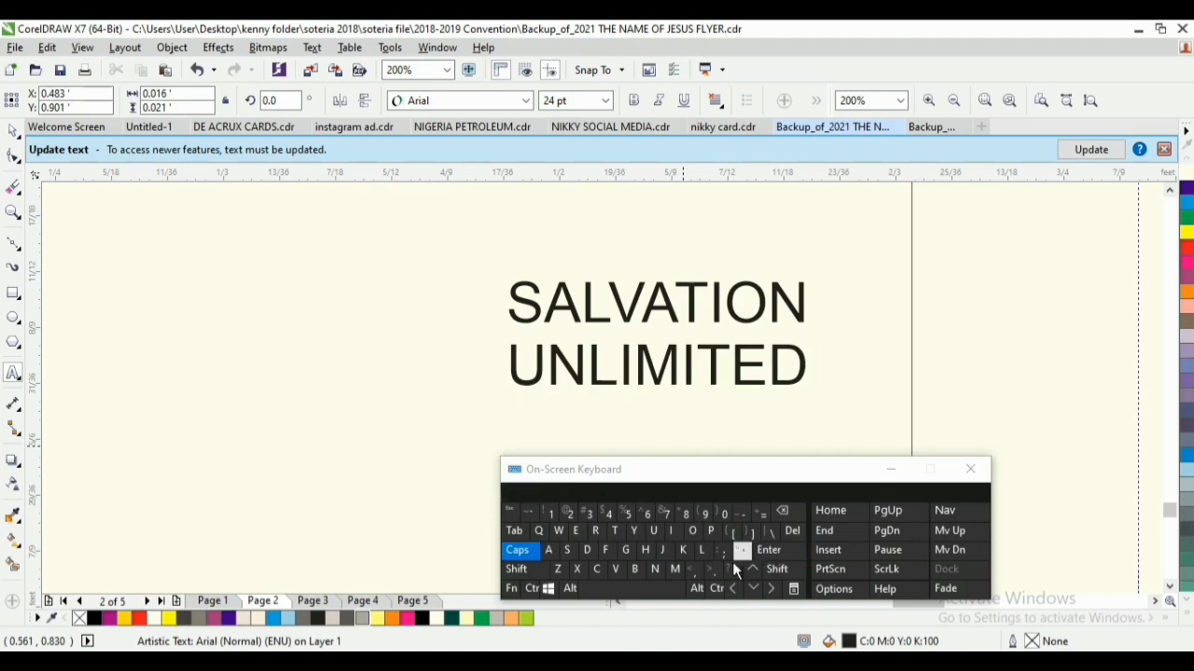
Enter "51 ANNUAL" on the third line of the text block
{"action": "left_click", "coordinate": [628, 514]}
{"action": "left_click", "coordinate": [549, 514]}
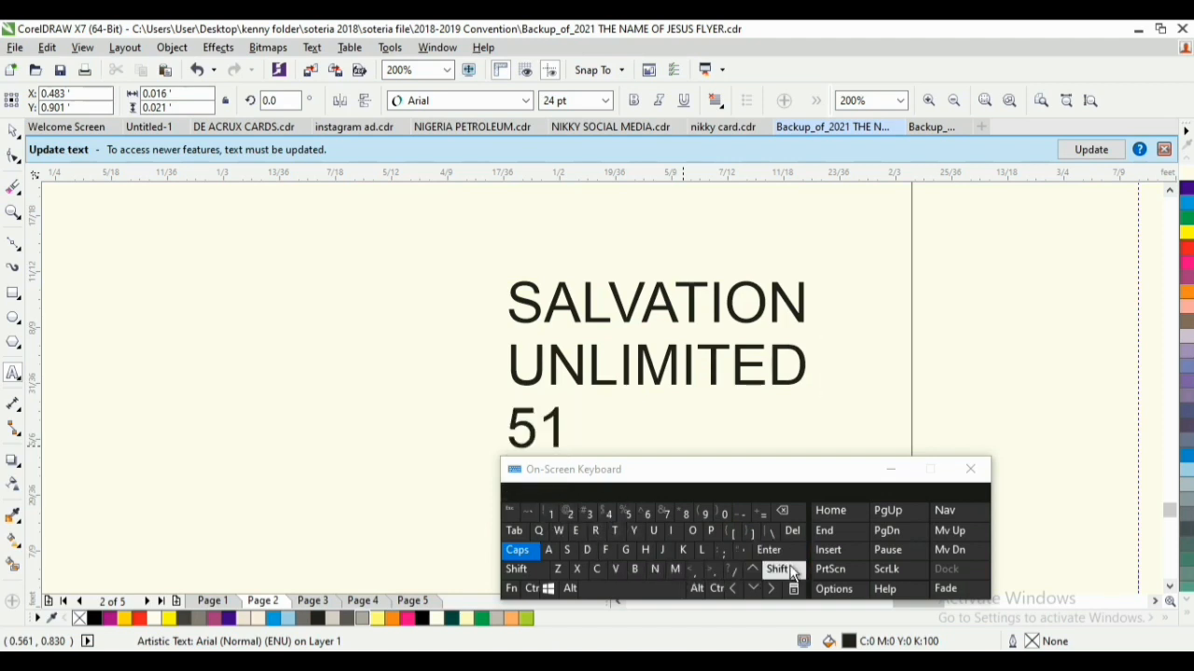
{"action": "left_click", "coordinate": [640, 587]}
{"action": "left_click", "coordinate": [550, 551]}
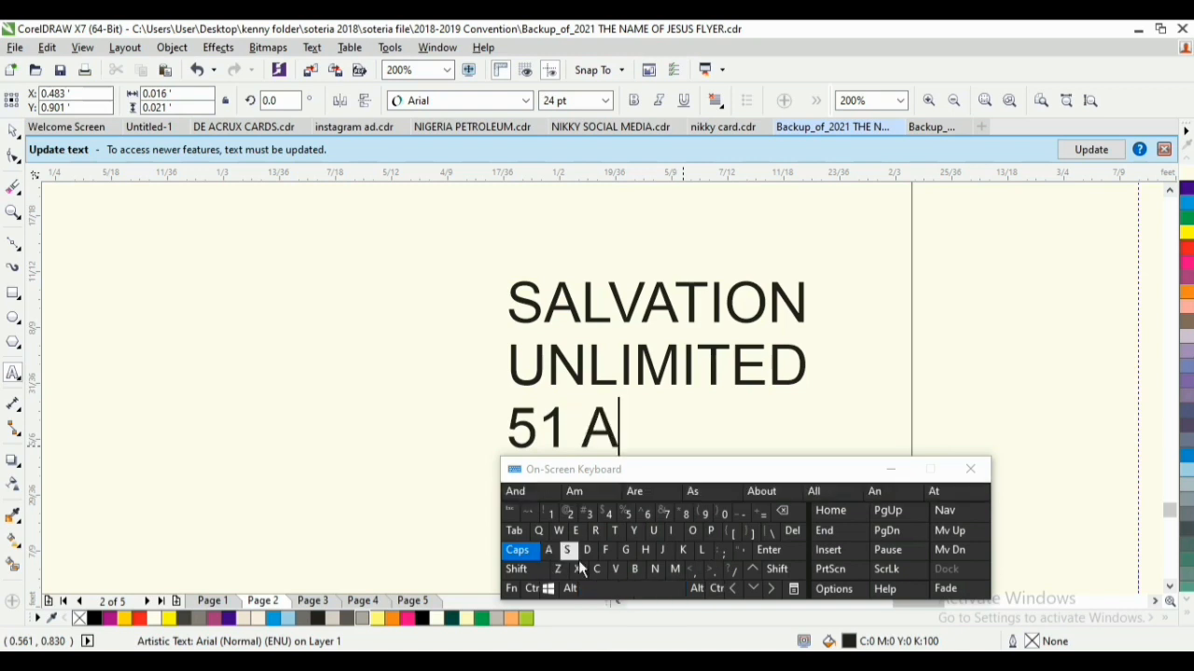
{"action": "left_click", "coordinate": [664, 570]}
{"action": "left_click", "coordinate": [664, 570]}
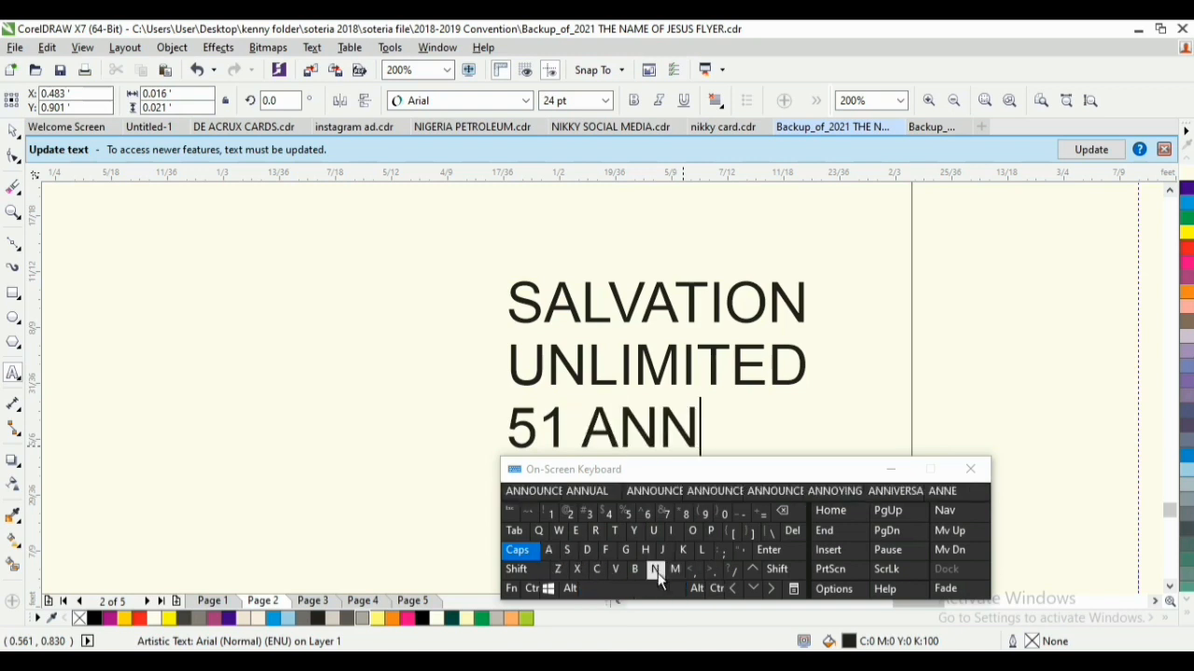
{"action": "left_click", "coordinate": [594, 495]}
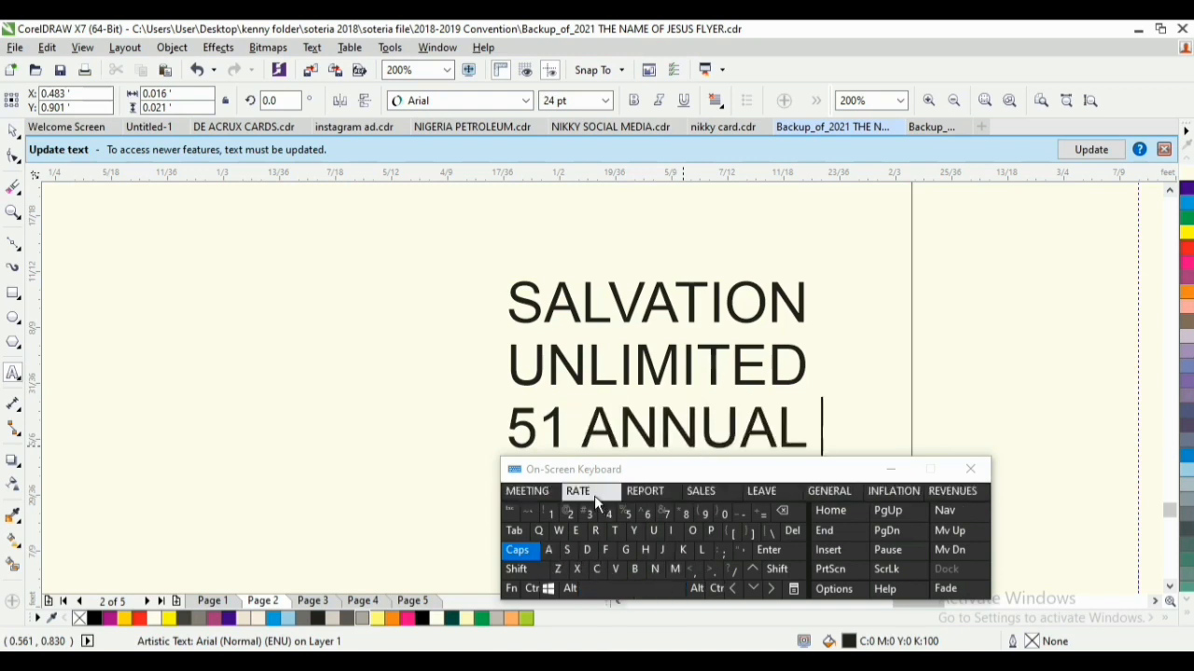
Complete the third line with the word CONVENTION and begin a fourth line
{"action": "left_click", "coordinate": [595, 570]}
{"action": "left_click", "coordinate": [692, 534]}
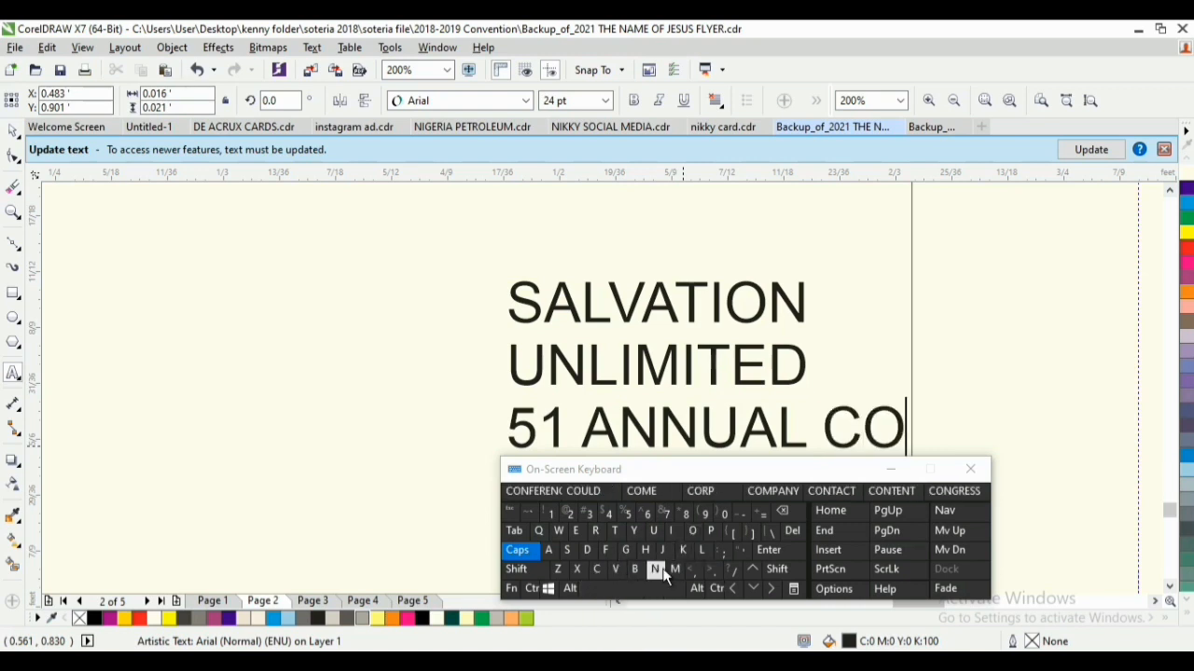
{"action": "left_click", "coordinate": [656, 571]}
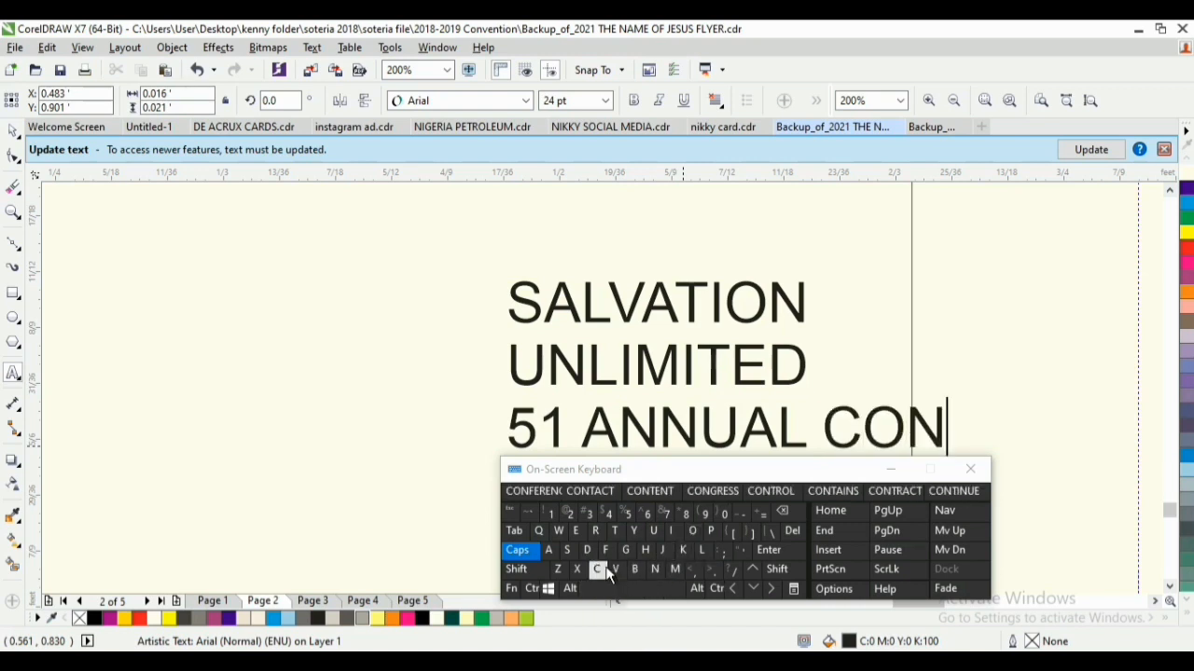
{"action": "left_click", "coordinate": [617, 571]}
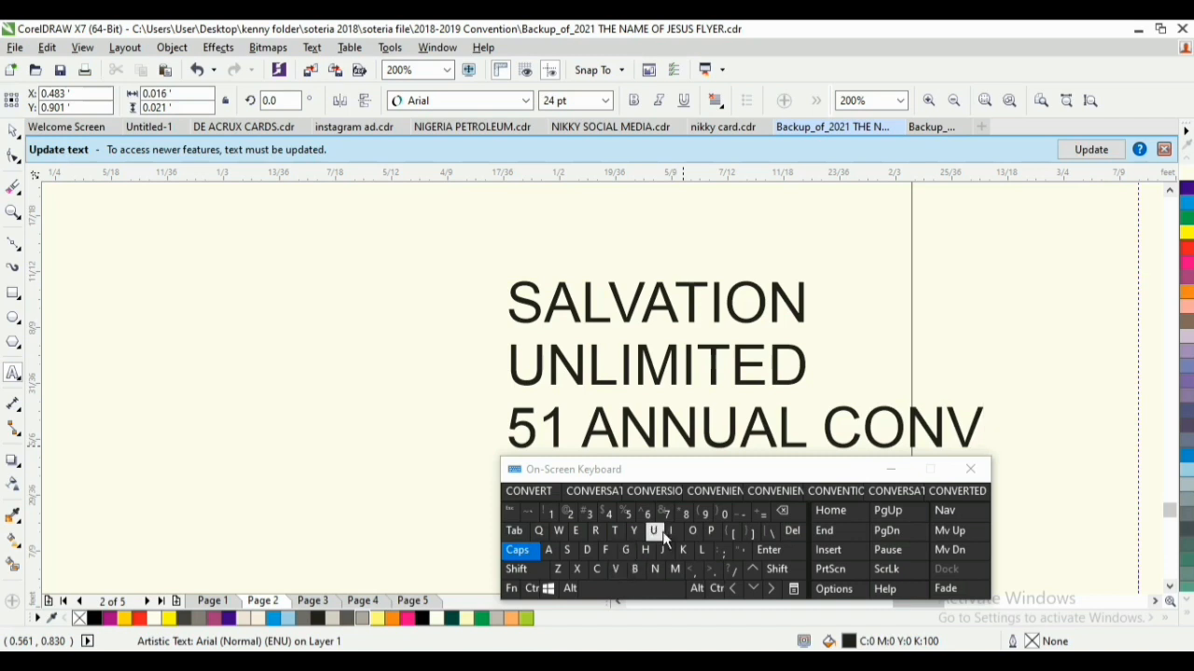
{"action": "left_click", "coordinate": [576, 531]}
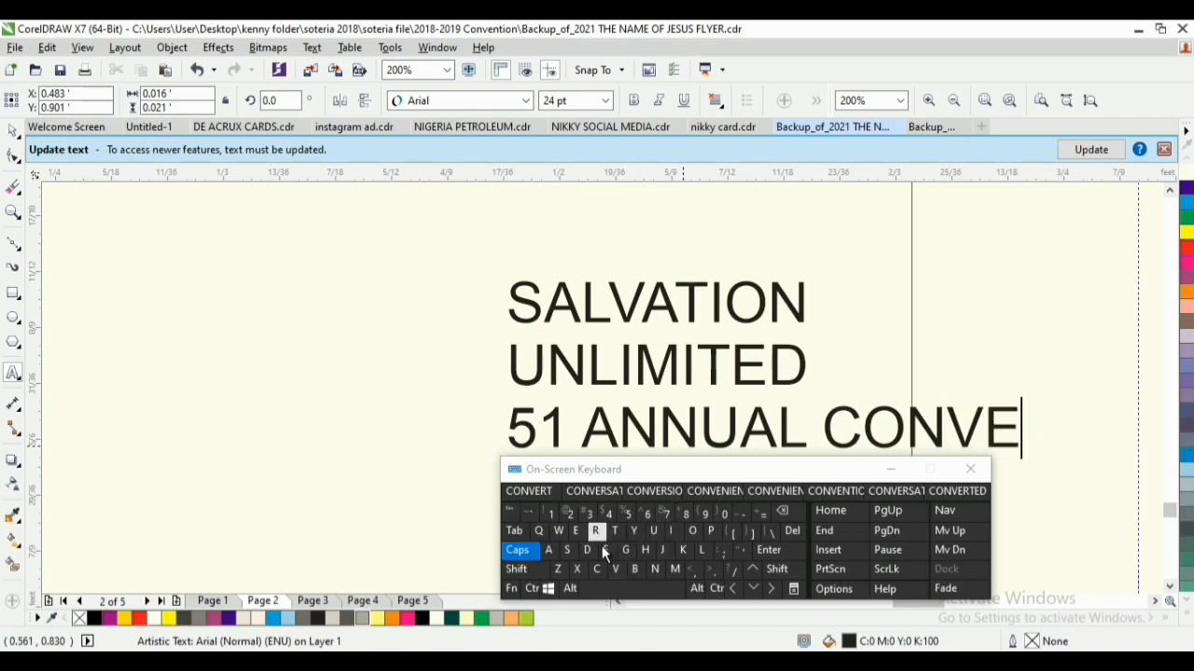
{"action": "left_click", "coordinate": [656, 571]}
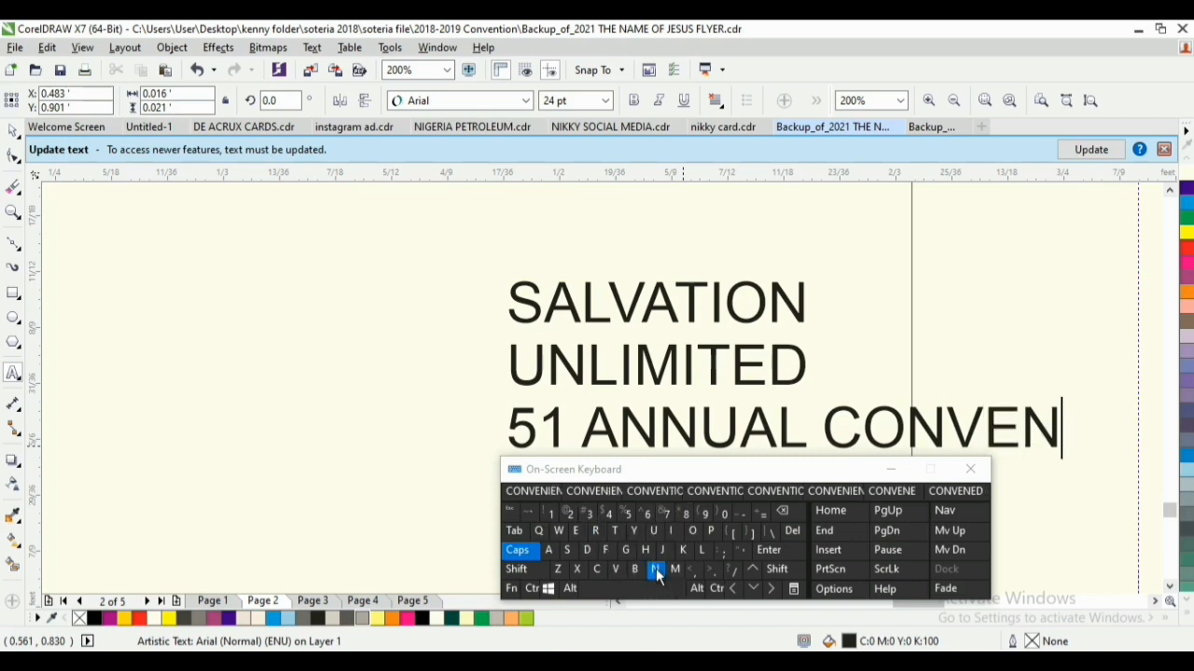
{"action": "left_click", "coordinate": [618, 531]}
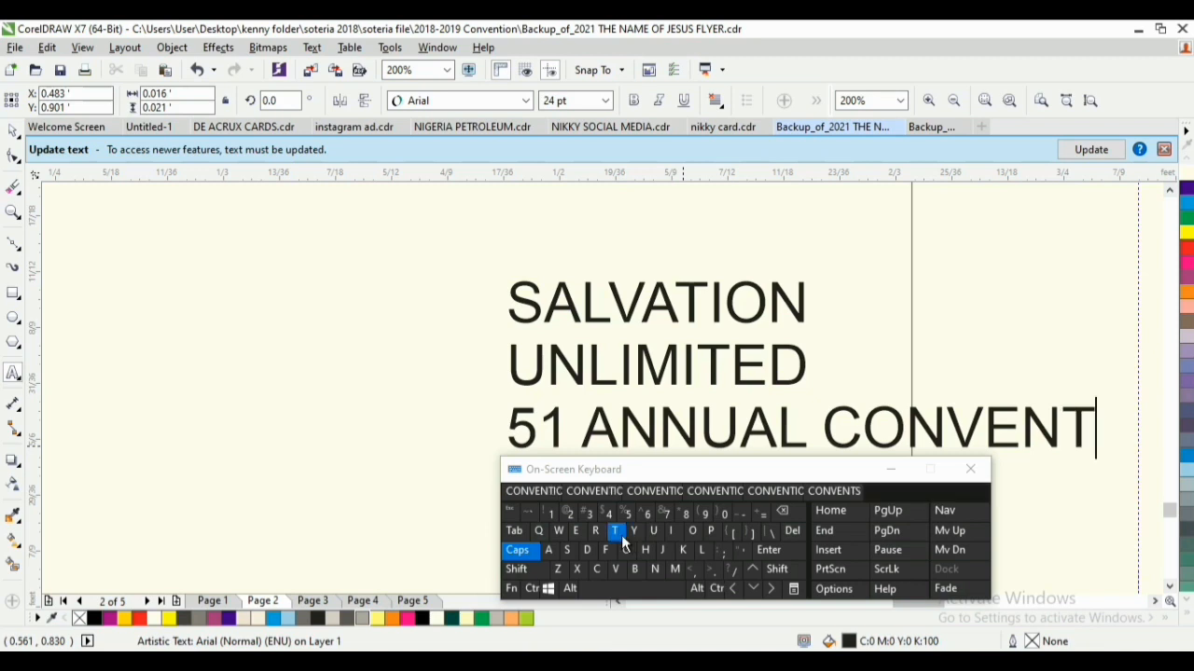
{"action": "left_click", "coordinate": [671, 531]}
{"action": "left_click", "coordinate": [691, 530]}
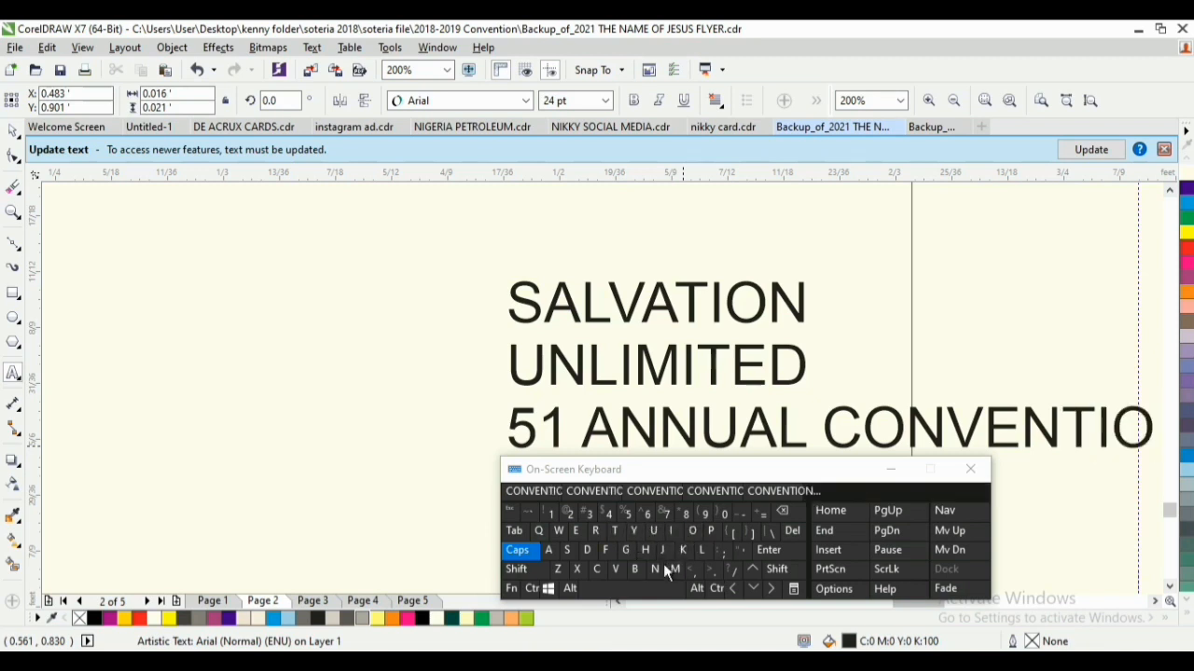
{"action": "left_click", "coordinate": [664, 567]}
{"action": "left_click", "coordinate": [662, 595]}
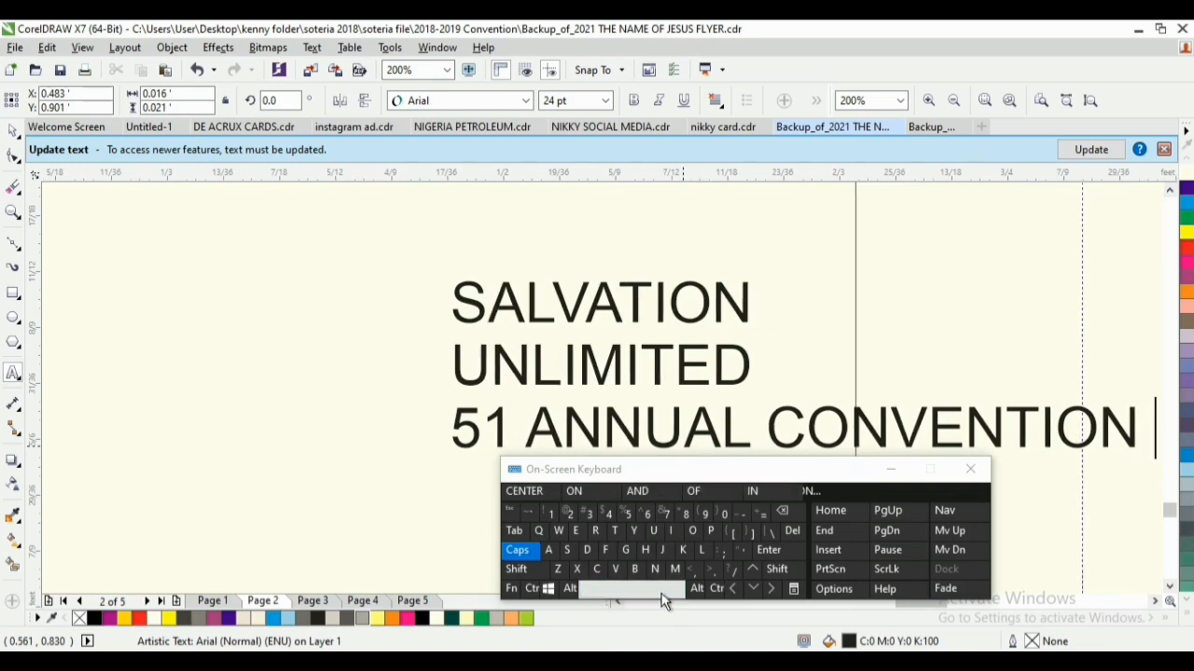
{"action": "left_click", "coordinate": [768, 549]}
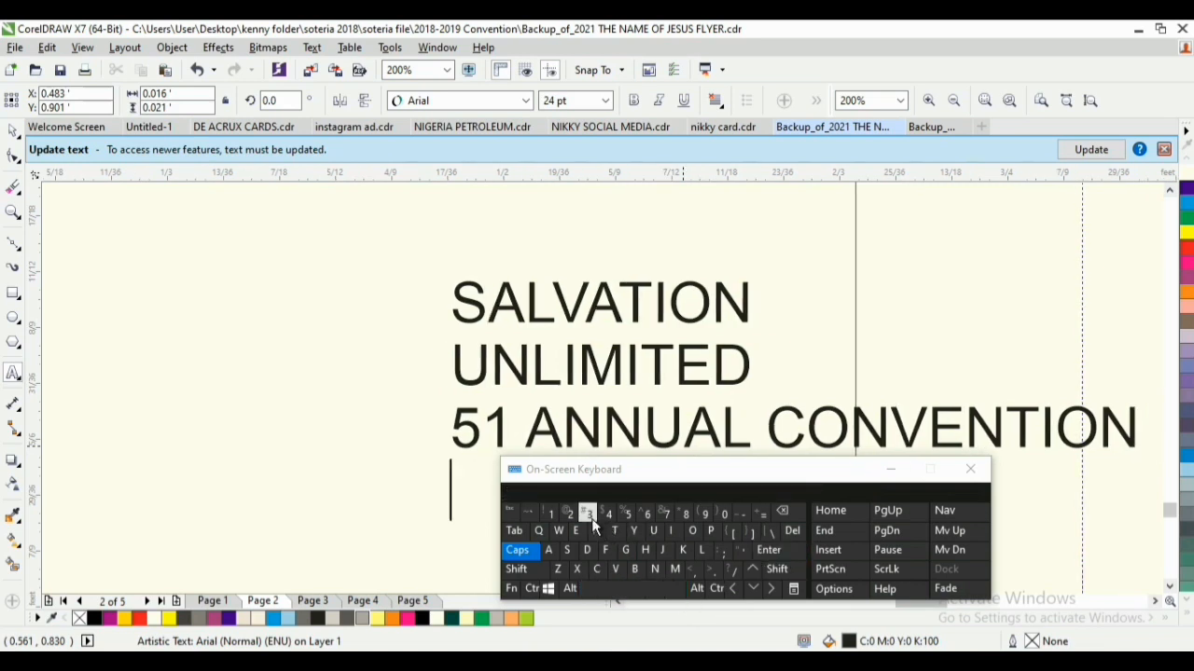
Start the fourth line with a capital N, switch to lowercase, and move the on-screen keyboard below the text
{"action": "left_click", "coordinate": [542, 570]}
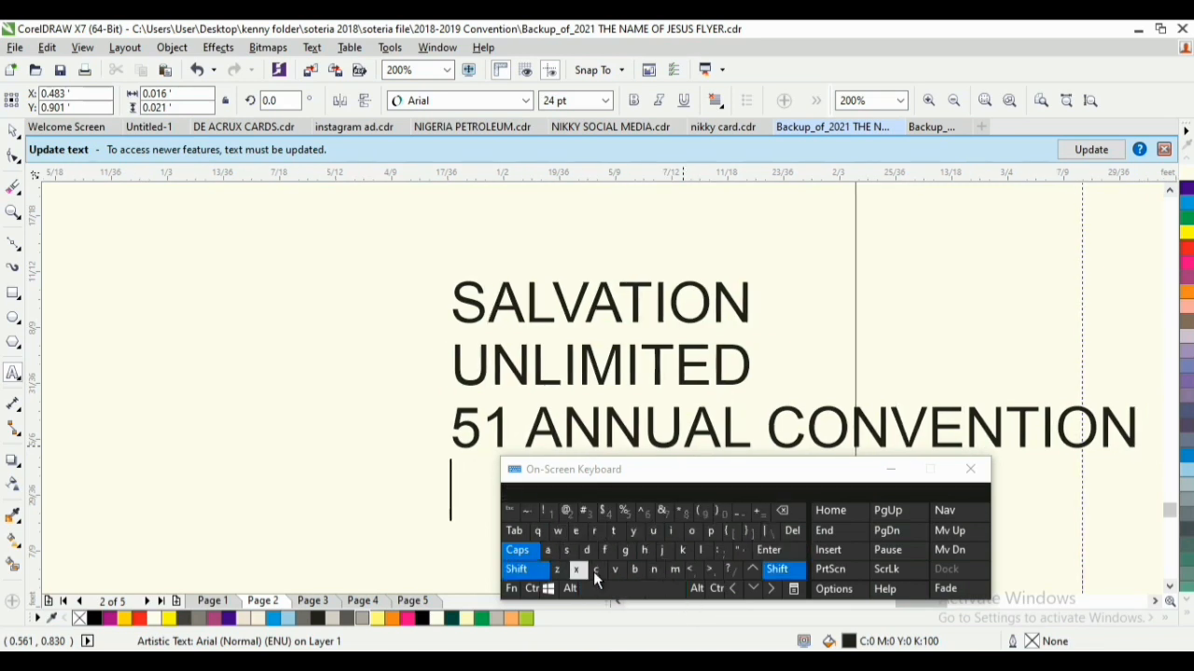
{"action": "left_click", "coordinate": [542, 577]}
{"action": "left_click", "coordinate": [655, 568]}
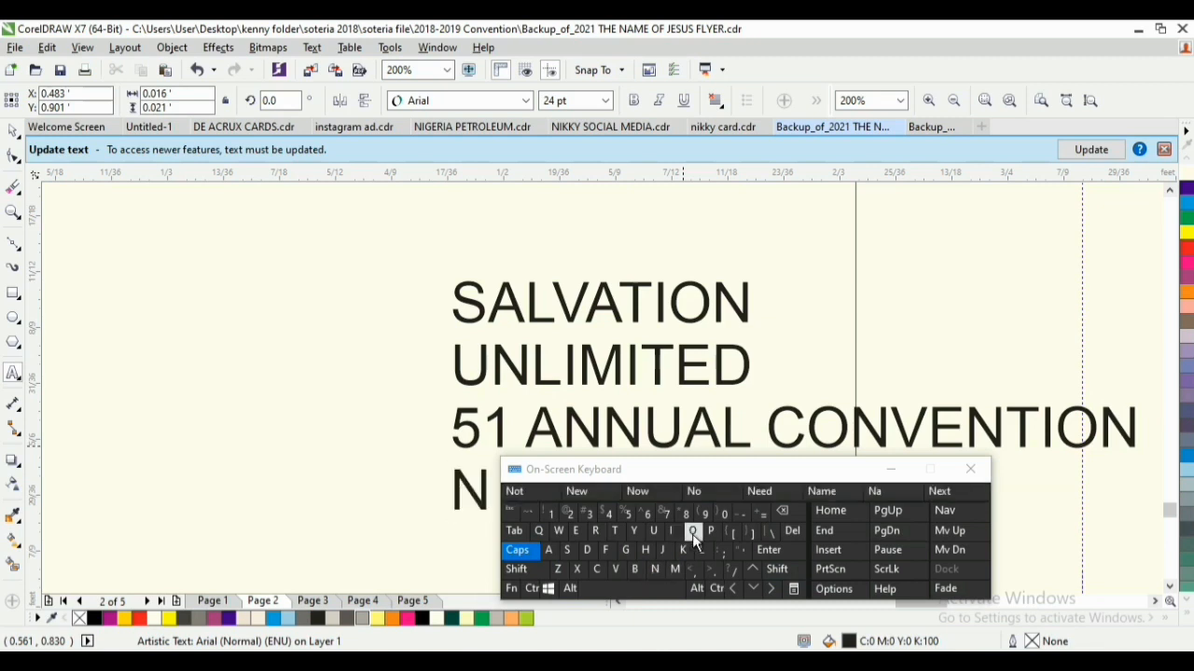
{"action": "left_click", "coordinate": [522, 555]}
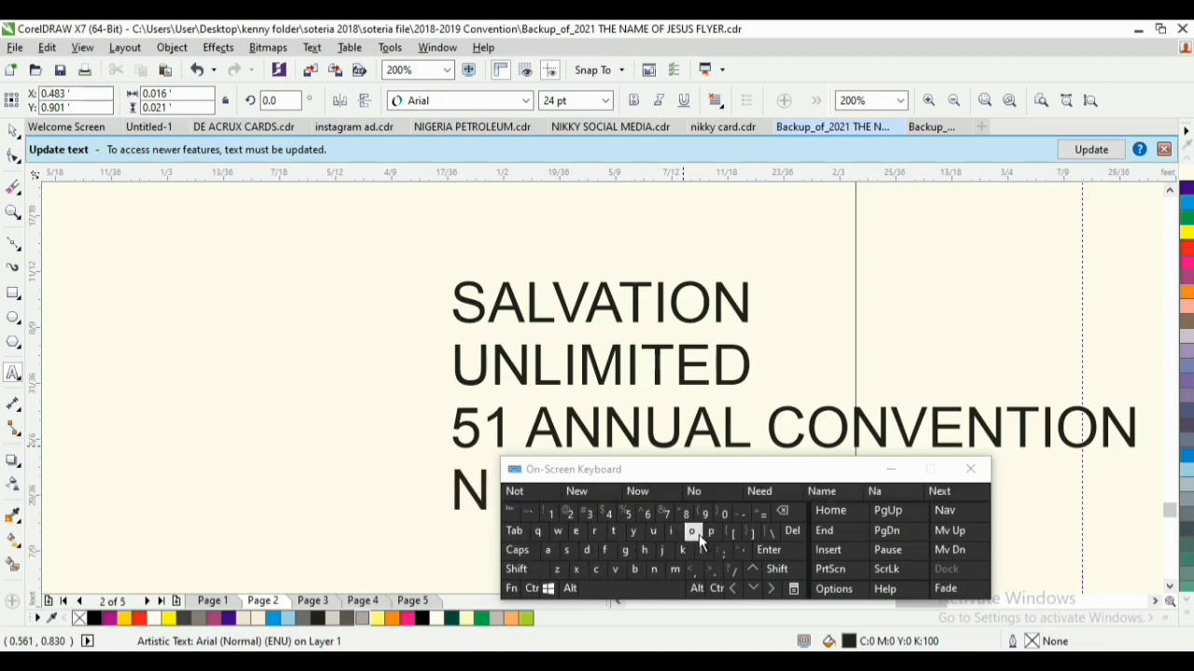
{"action": "left_click_drag", "start_coordinate": [712, 473], "coordinate": [725, 542]}
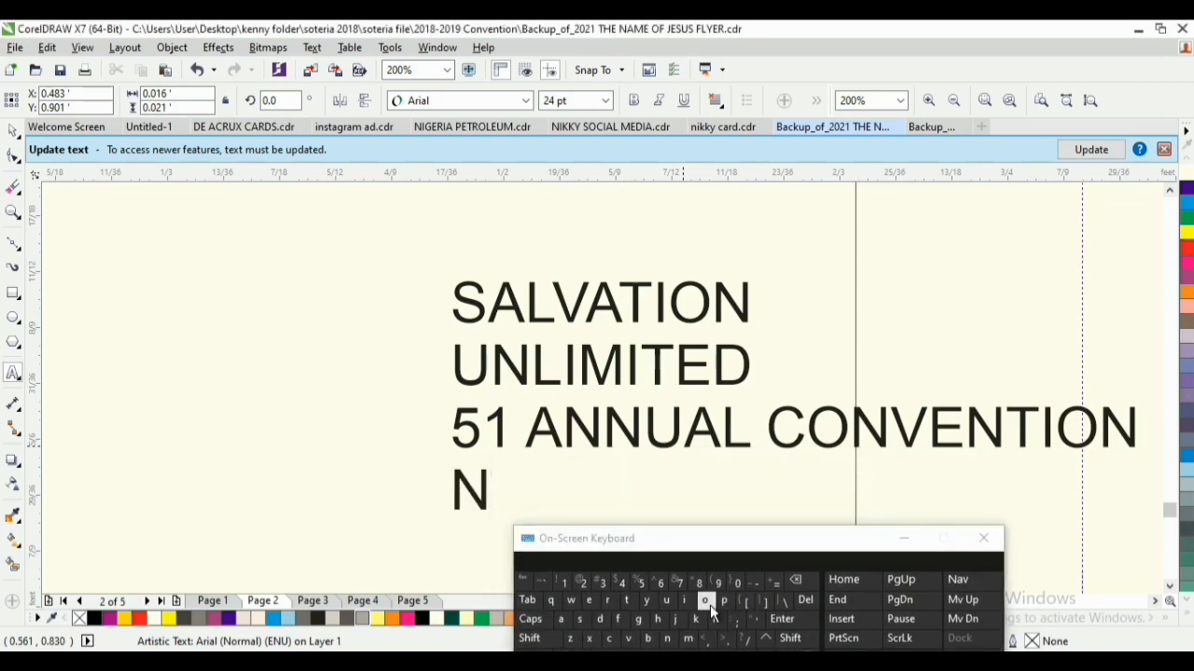
{"action": "left_click", "coordinate": [708, 602]}
{"action": "left_click", "coordinate": [509, 501]}
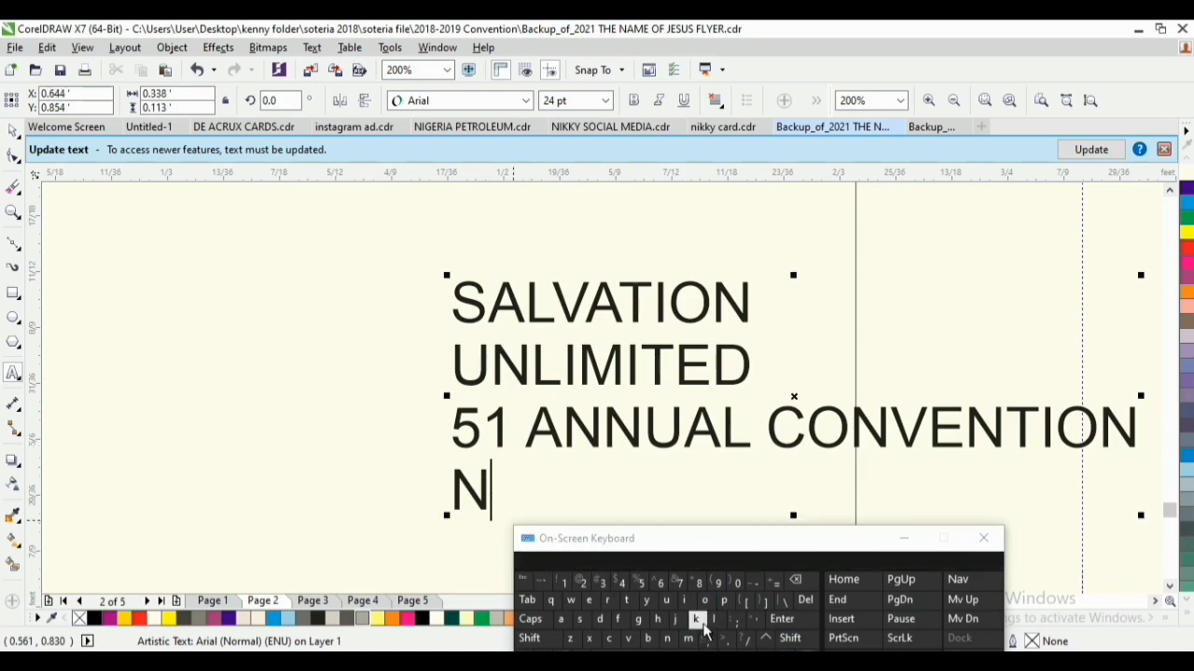
Complete the word November on the fourth line, followed by a space
{"action": "left_click", "coordinate": [706, 602]}
{"action": "left_click", "coordinate": [628, 640]}
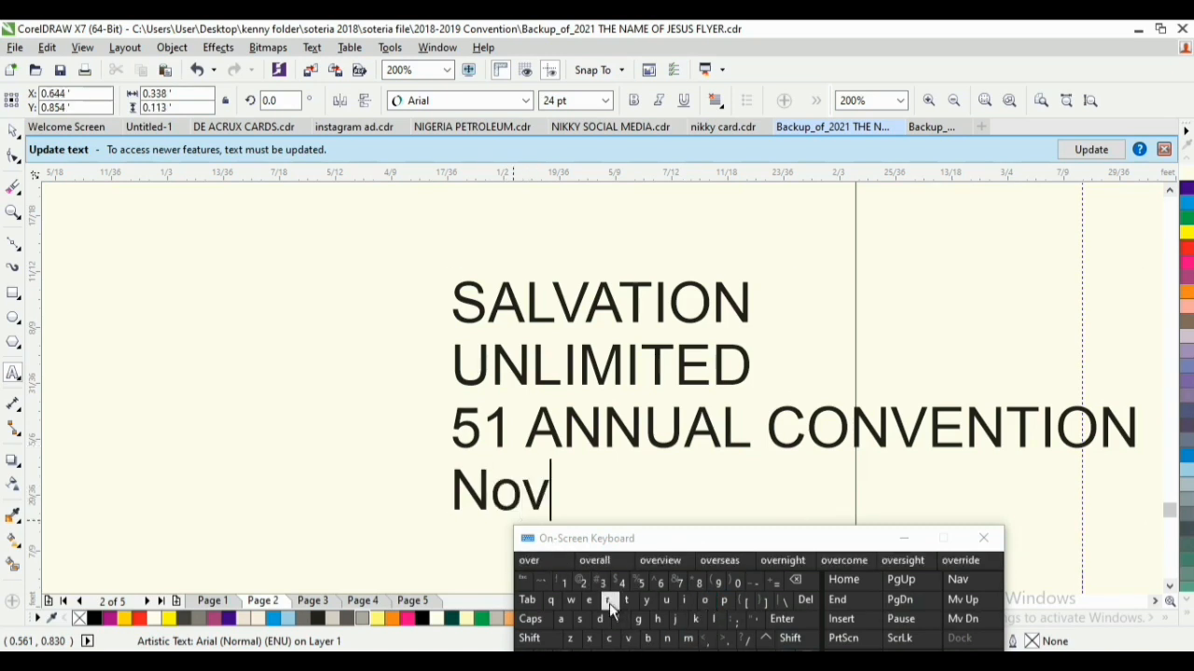
{"action": "left_click", "coordinate": [596, 603]}
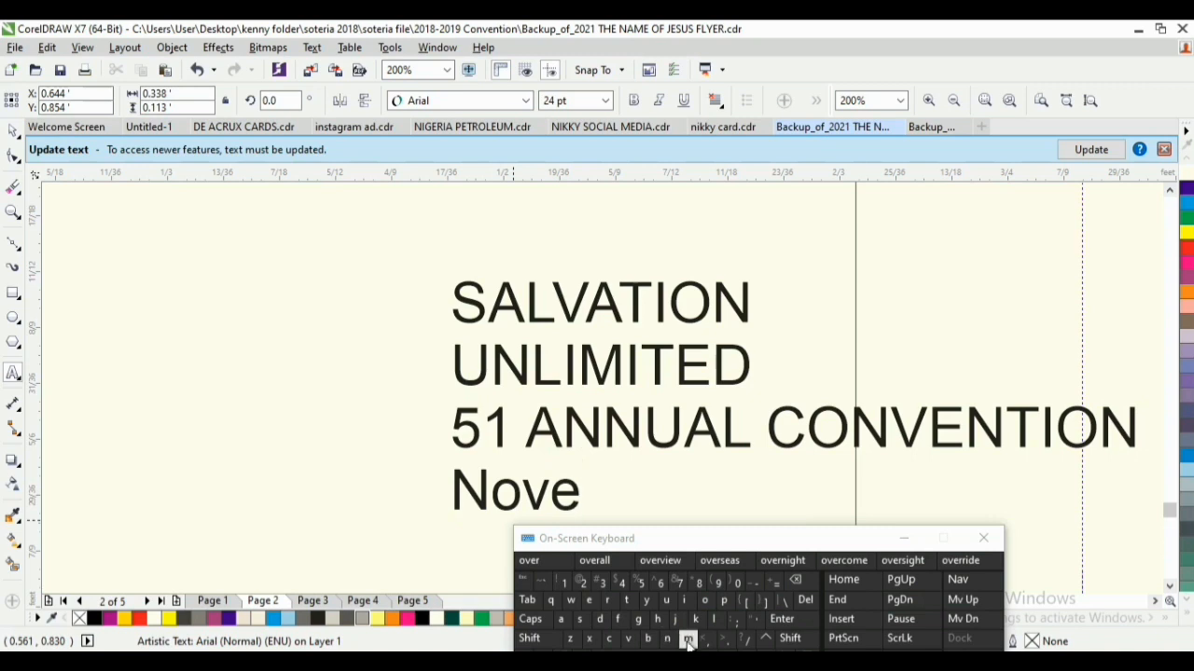
{"action": "left_click", "coordinate": [688, 639]}
{"action": "left_click", "coordinate": [648, 639]}
{"action": "left_click", "coordinate": [594, 604]}
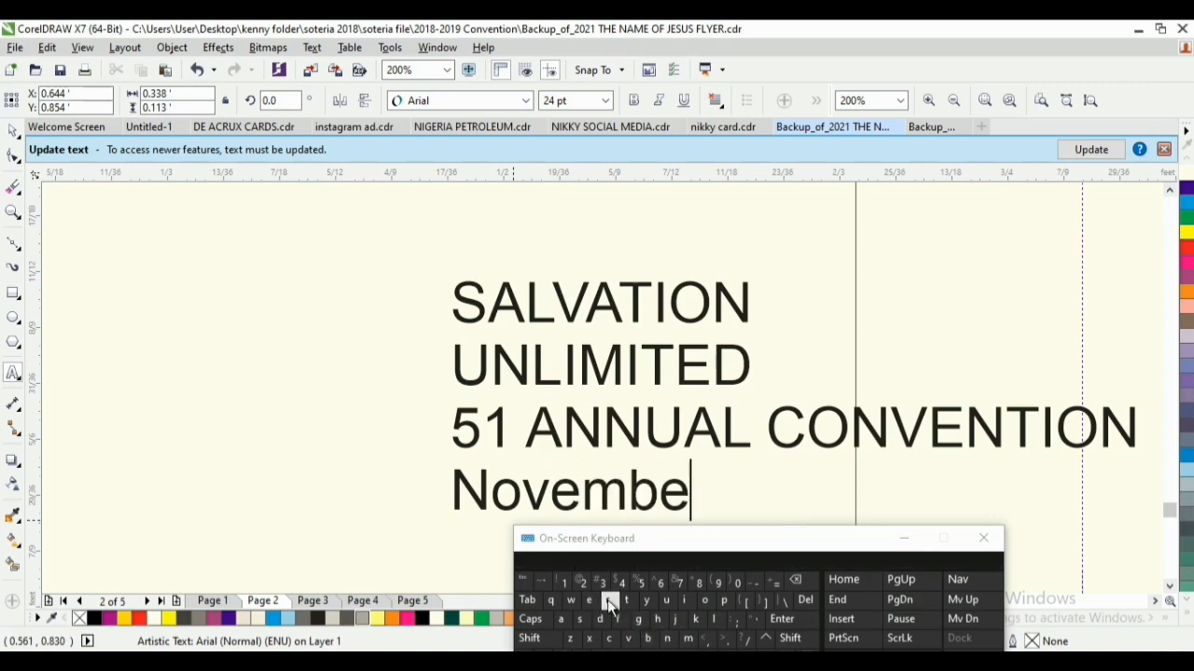
{"action": "left_click", "coordinate": [607, 599]}
{"action": "left_click", "coordinate": [643, 651]}
Add the start day "23rd" after November, followed by a space
{"action": "left_click", "coordinate": [554, 640]}
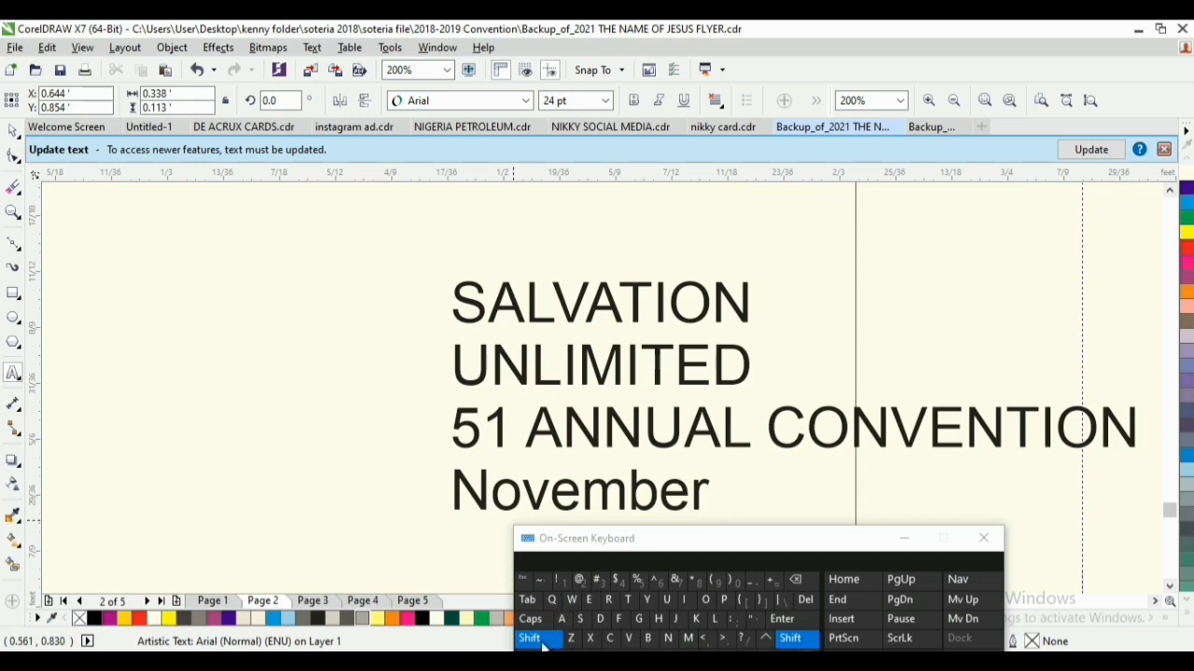
{"action": "left_click", "coordinate": [543, 644]}
{"action": "left_click", "coordinate": [580, 581]}
{"action": "left_click", "coordinate": [601, 582]}
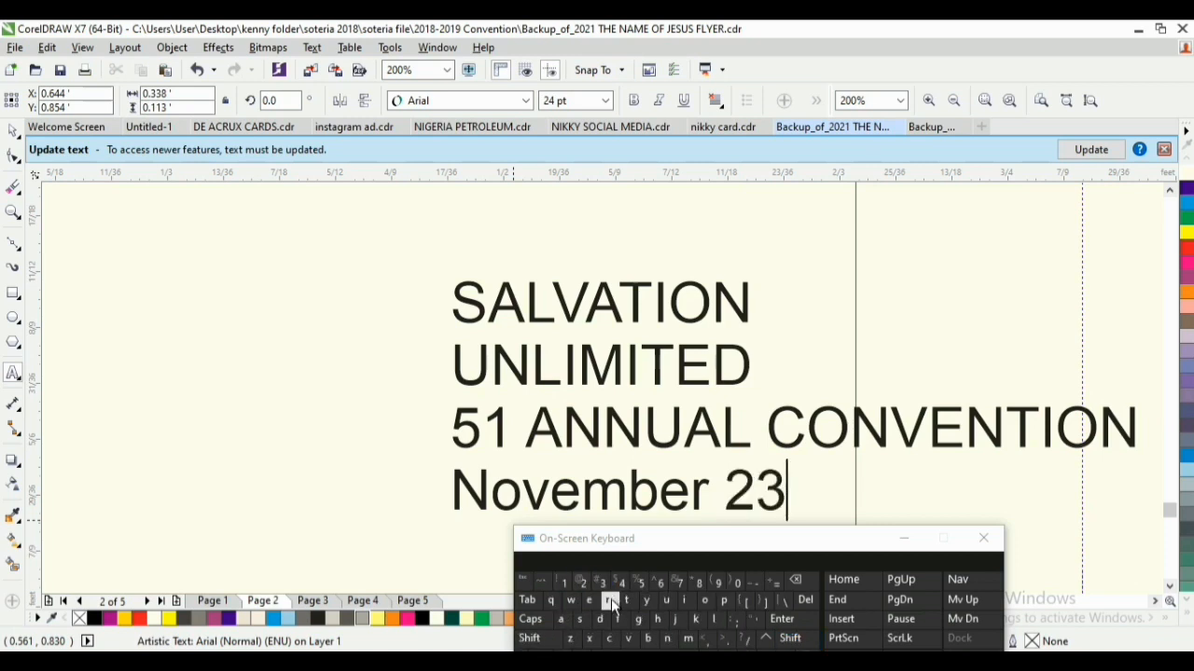
{"action": "left_click", "coordinate": [611, 599]}
{"action": "left_click", "coordinate": [600, 619]}
{"action": "left_click", "coordinate": [646, 650]}
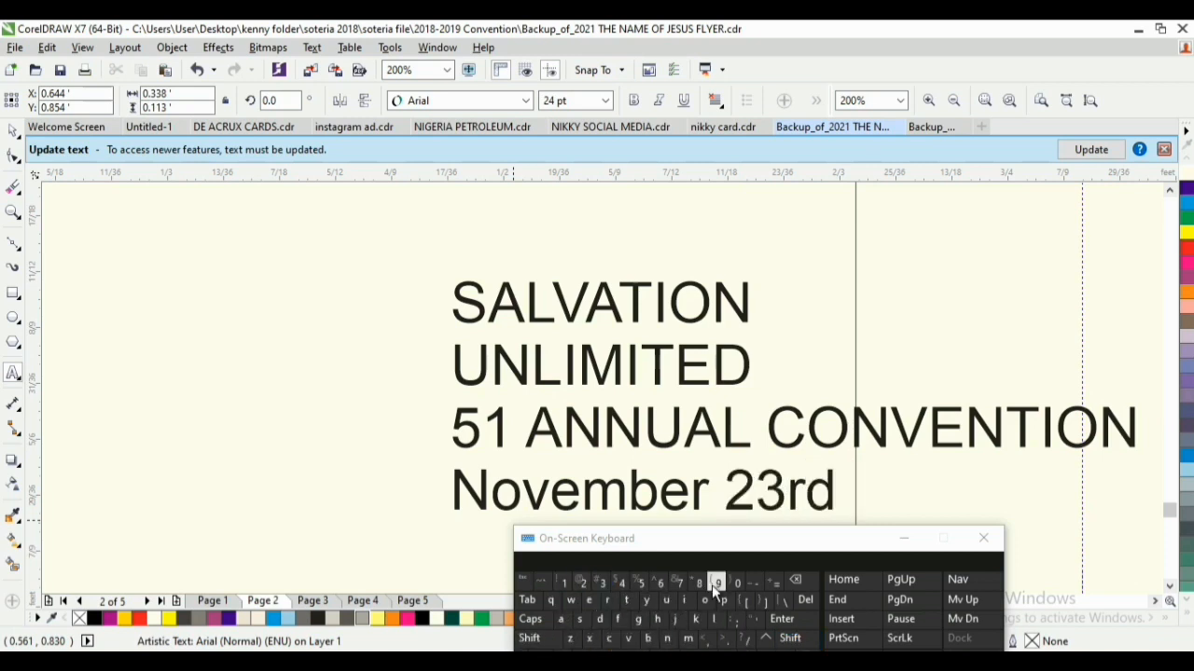
Complete the date line with the end day and year, "-26th 2023"
{"action": "left_click", "coordinate": [581, 583]}
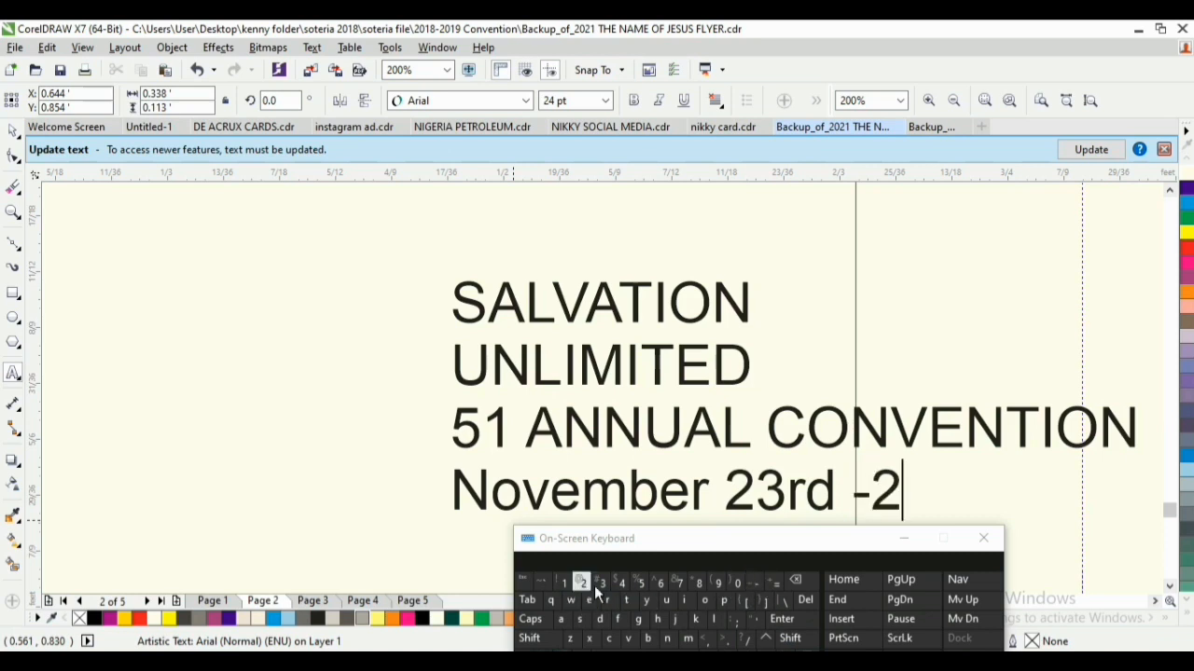
{"action": "left_click", "coordinate": [660, 583]}
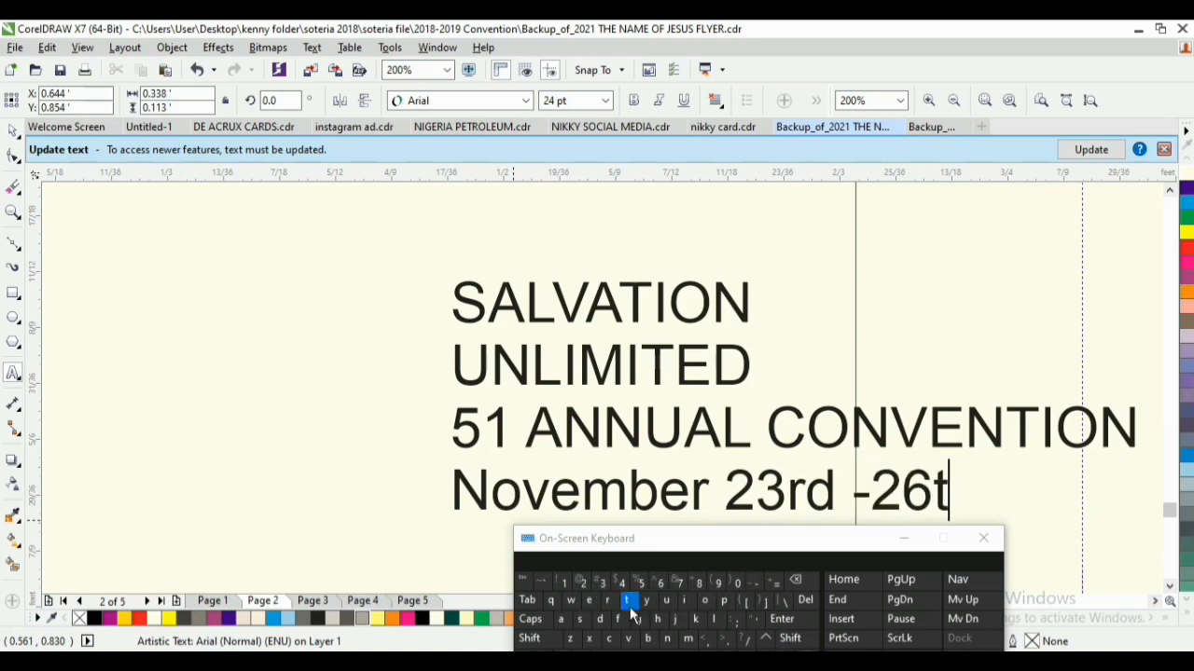
{"action": "left_click", "coordinate": [658, 620]}
{"action": "left_click", "coordinate": [646, 644]}
{"action": "left_click", "coordinate": [581, 582]}
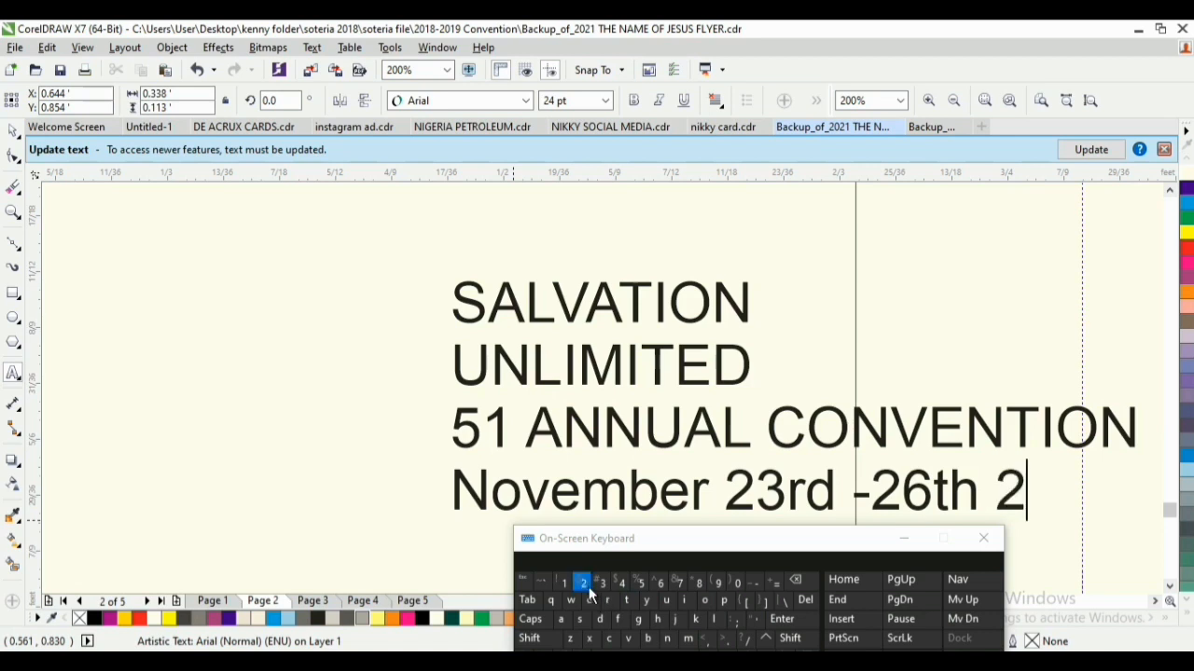
{"action": "left_click", "coordinate": [738, 581]}
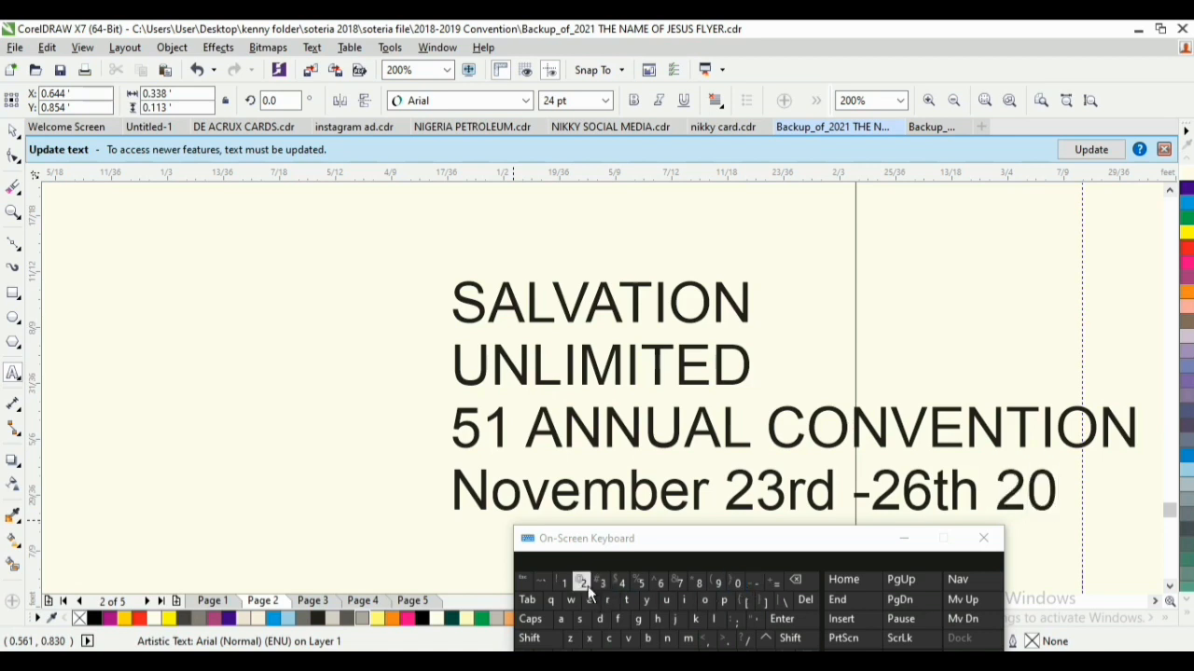
{"action": "left_click", "coordinate": [581, 583]}
{"action": "left_click", "coordinate": [601, 583]}
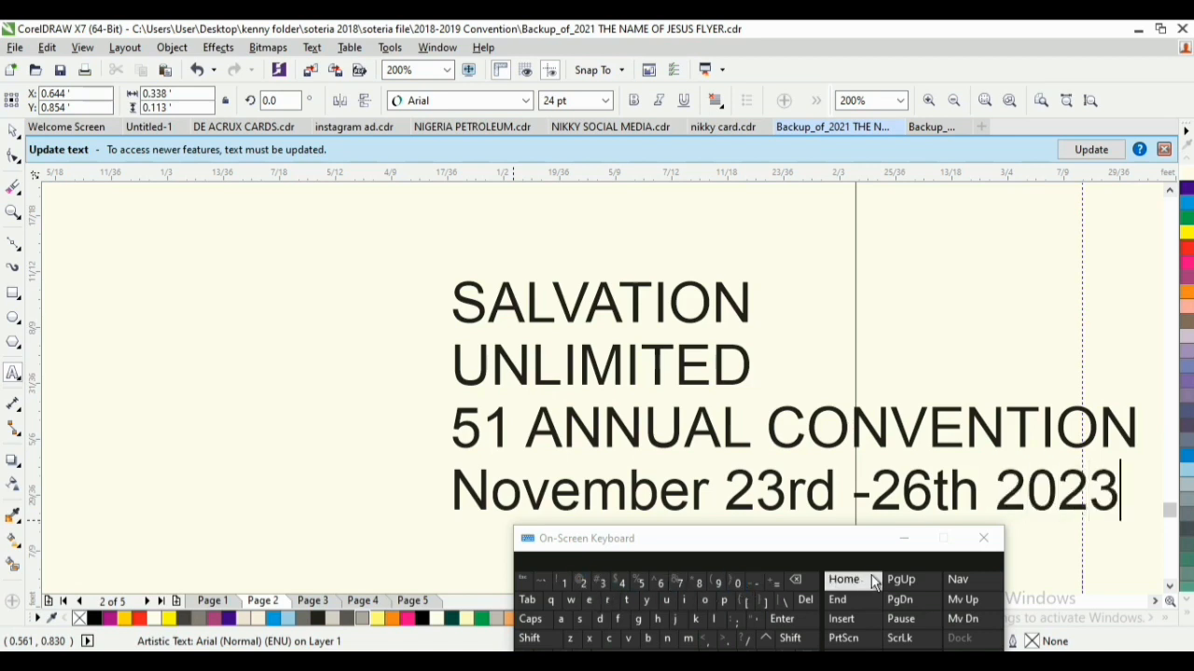
Minimize the on-screen keyboard and move the finished text block into the upper part of the flyer's page rectangle
{"action": "left_click", "coordinate": [914, 537]}
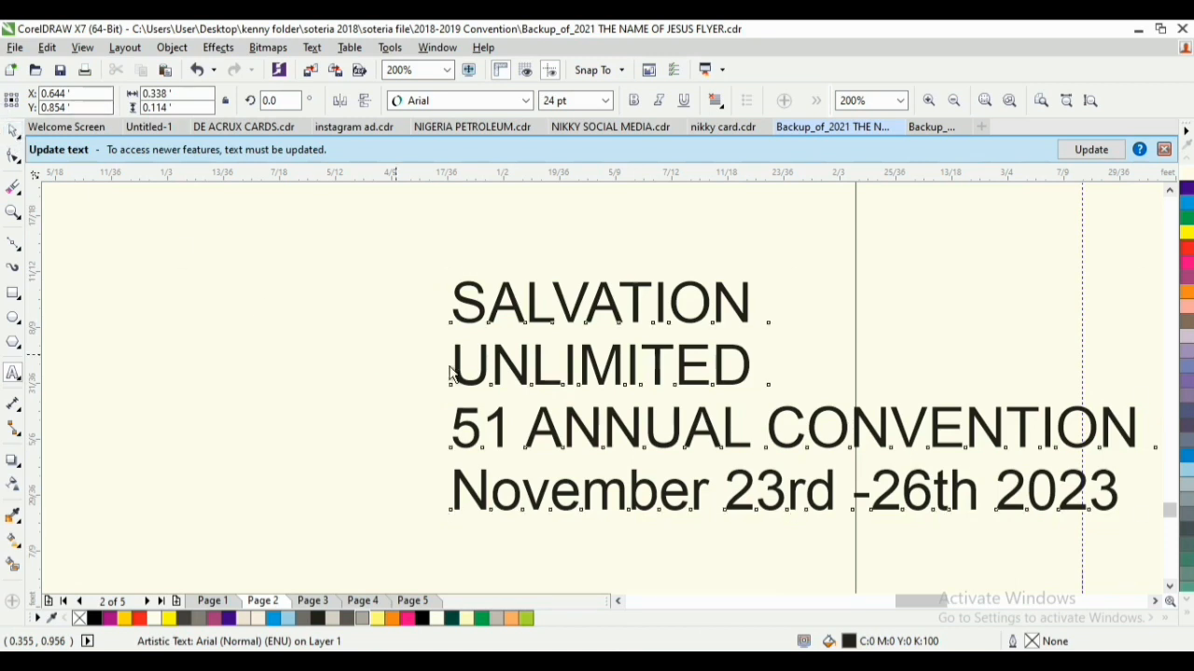
{"action": "scroll", "coordinate": [569, 391], "scroll_direction": "down", "scroll_amount": 2}
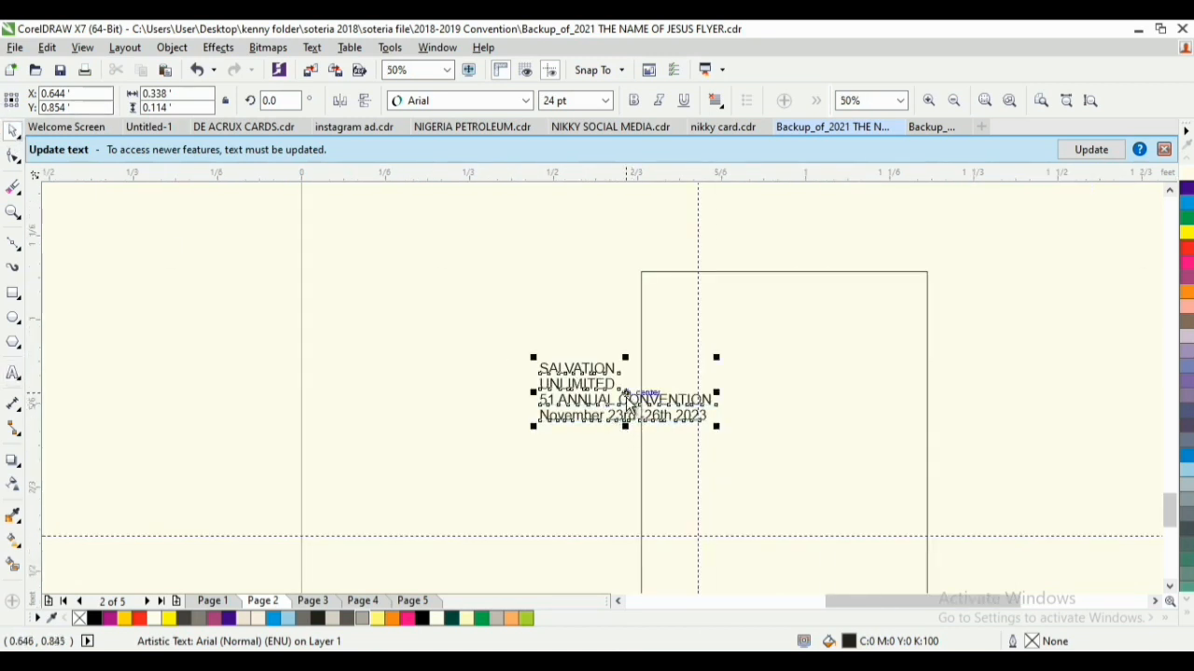
{"action": "left_click_drag", "start_coordinate": [626, 396], "coordinate": [783, 378]}
{"action": "scroll", "coordinate": [782, 377], "scroll_direction": "up", "scroll_amount": 1}
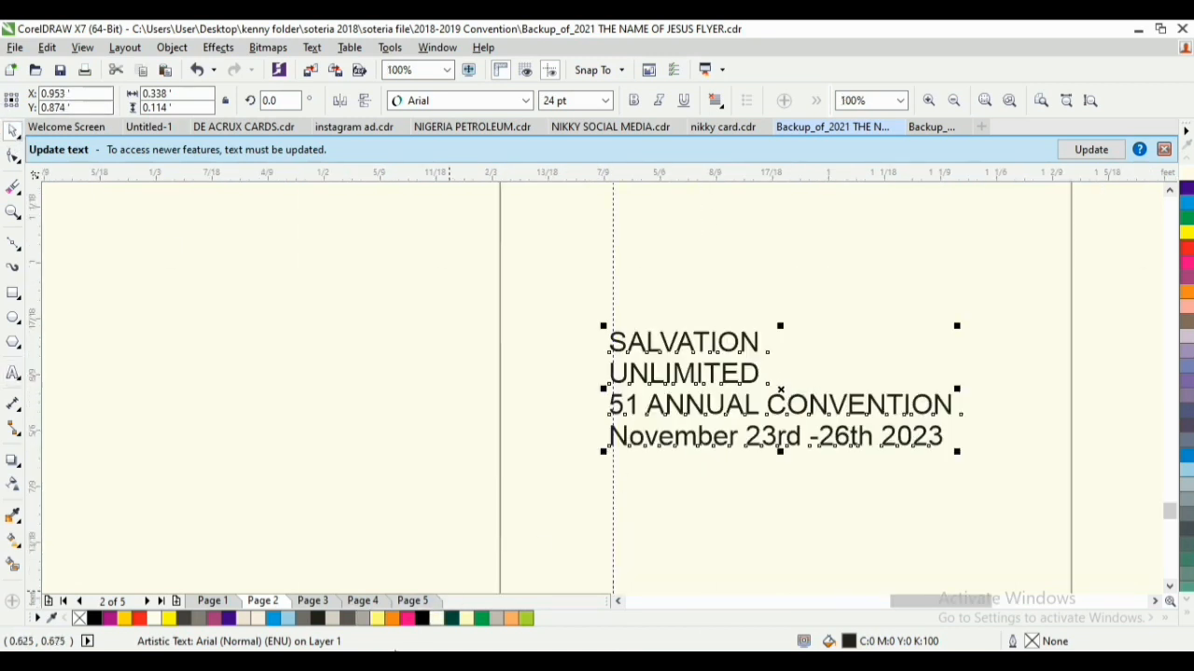
Break the four-line text block apart into separate single-line text objects
{"action": "left_click", "coordinate": [419, 661]}
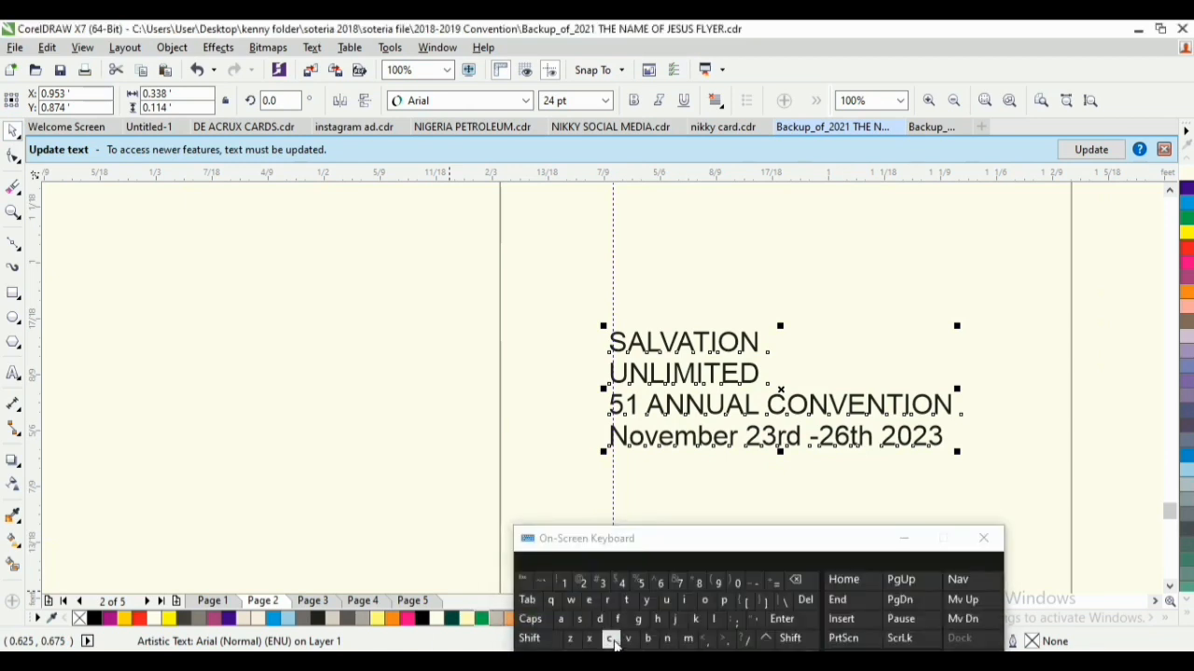
{"action": "left_click", "coordinate": [698, 618]}
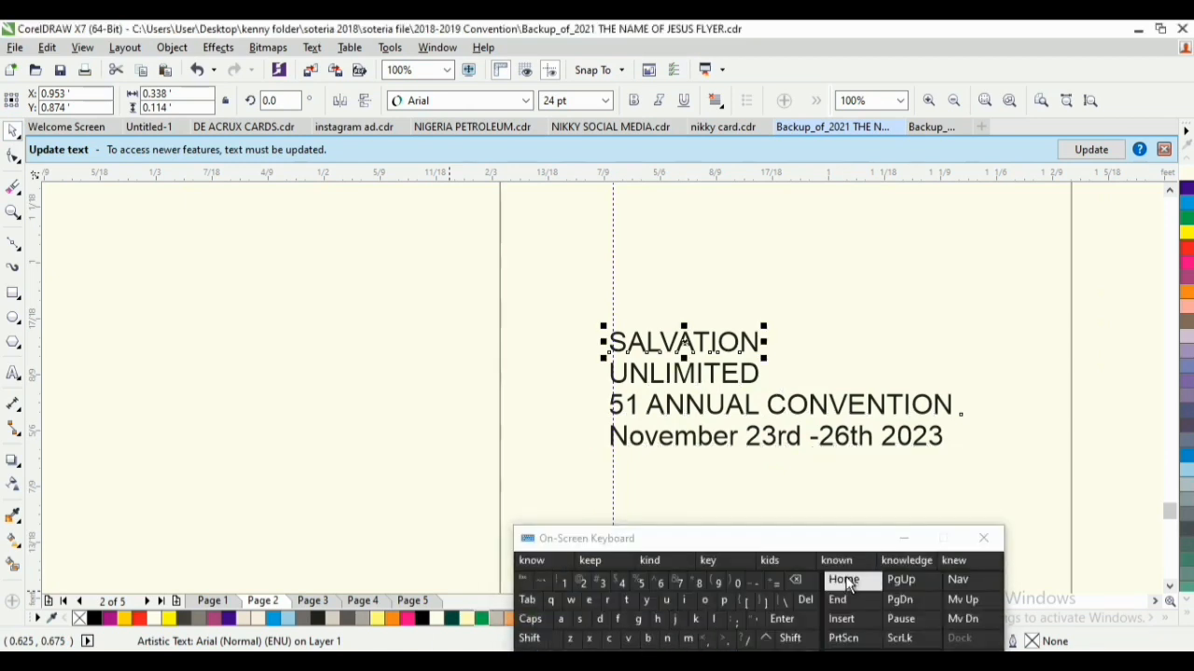
{"action": "left_click", "coordinate": [909, 541]}
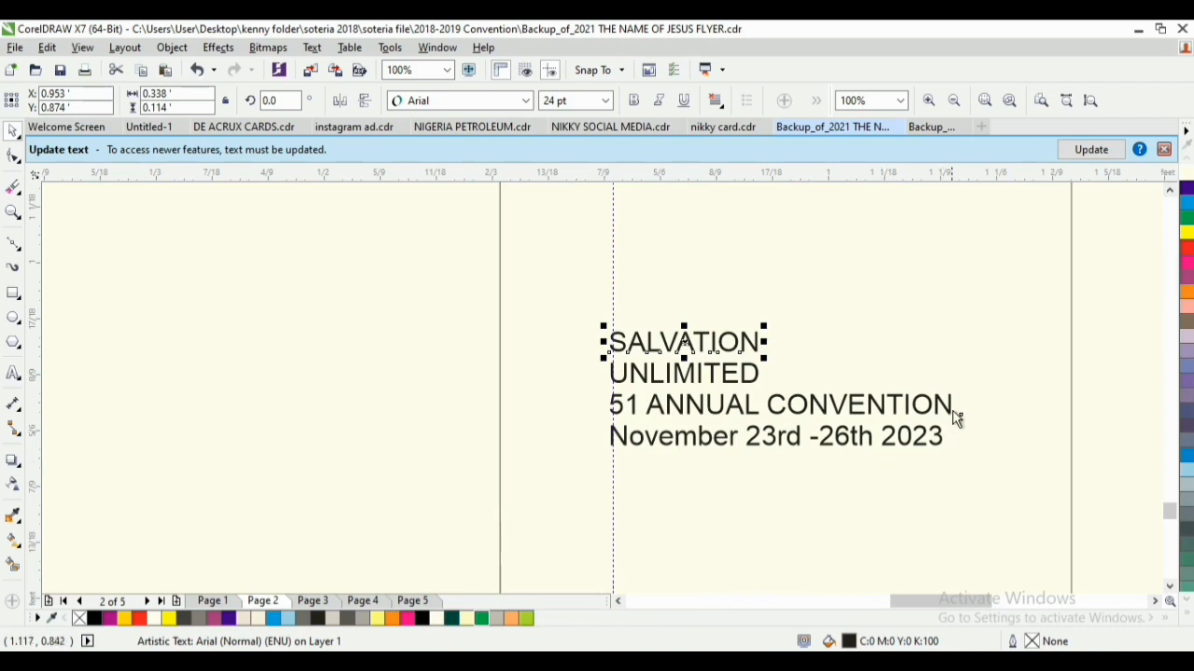
Move the four separate text lines out of the flyer rectangle into the empty area to its left
{"action": "left_click_drag", "start_coordinate": [1173, 515], "coordinate": [1172, 508]}
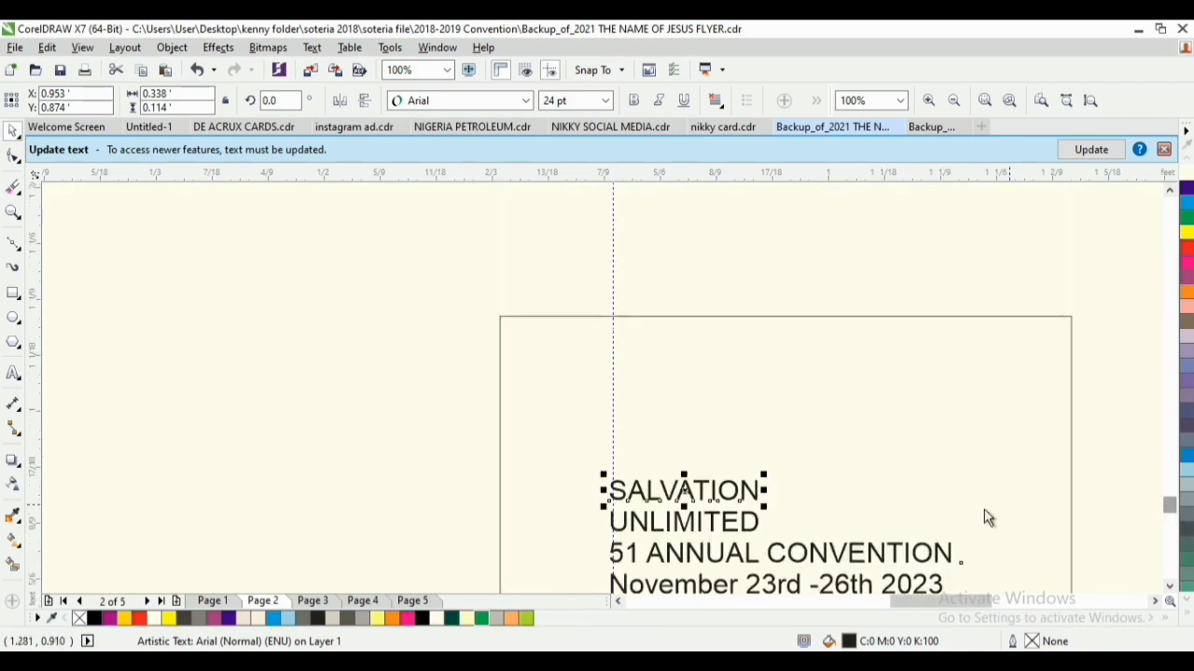
{"action": "key", "text": "F3"}
{"action": "key", "text": "F3"}
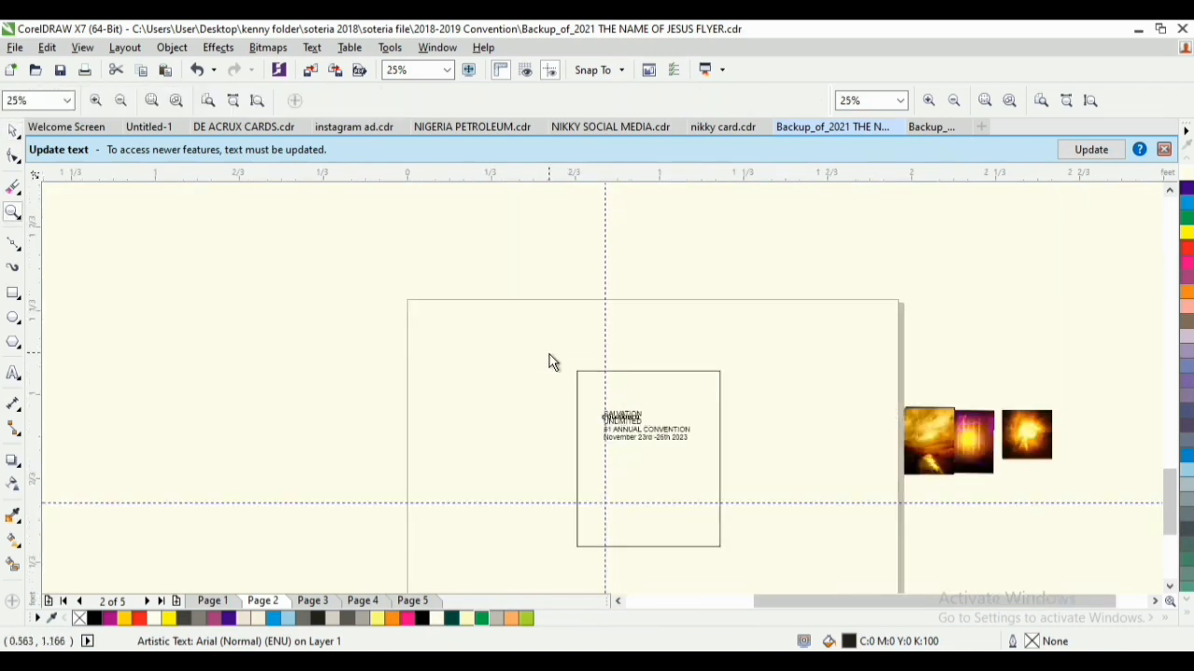
{"action": "left_click_drag", "start_coordinate": [551, 362], "coordinate": [754, 573]}
{"action": "key", "text": "space"}
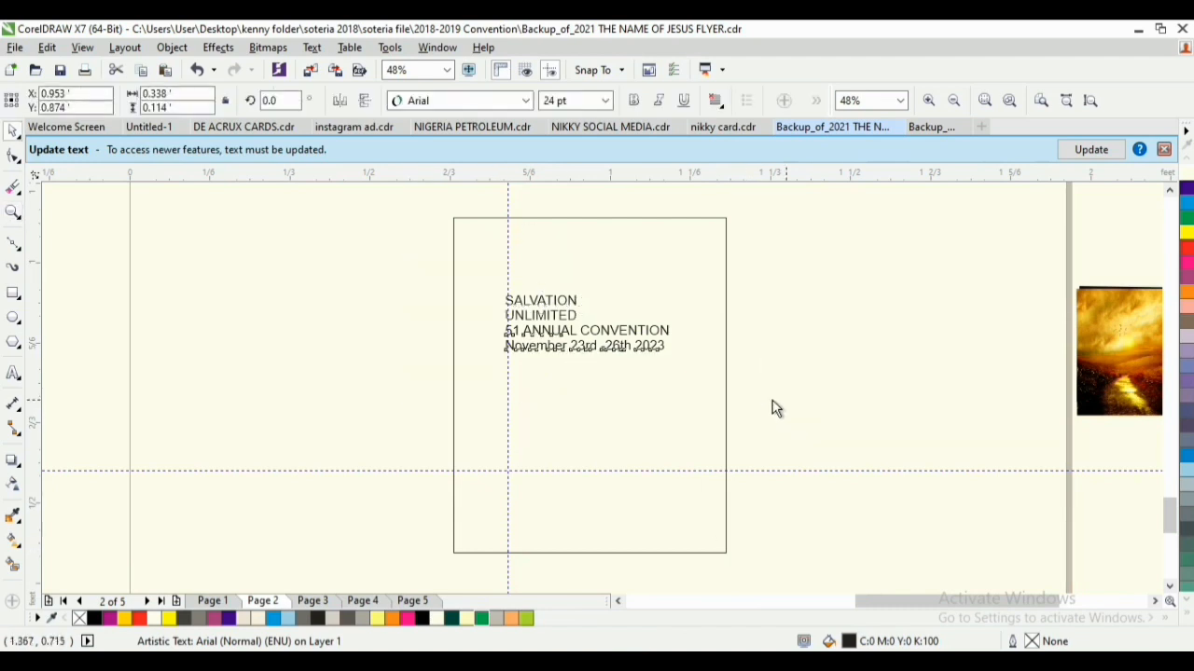
{"action": "key", "text": "ctrl+k"}
{"action": "left_click_drag", "start_coordinate": [587, 331], "coordinate": [311, 322]}
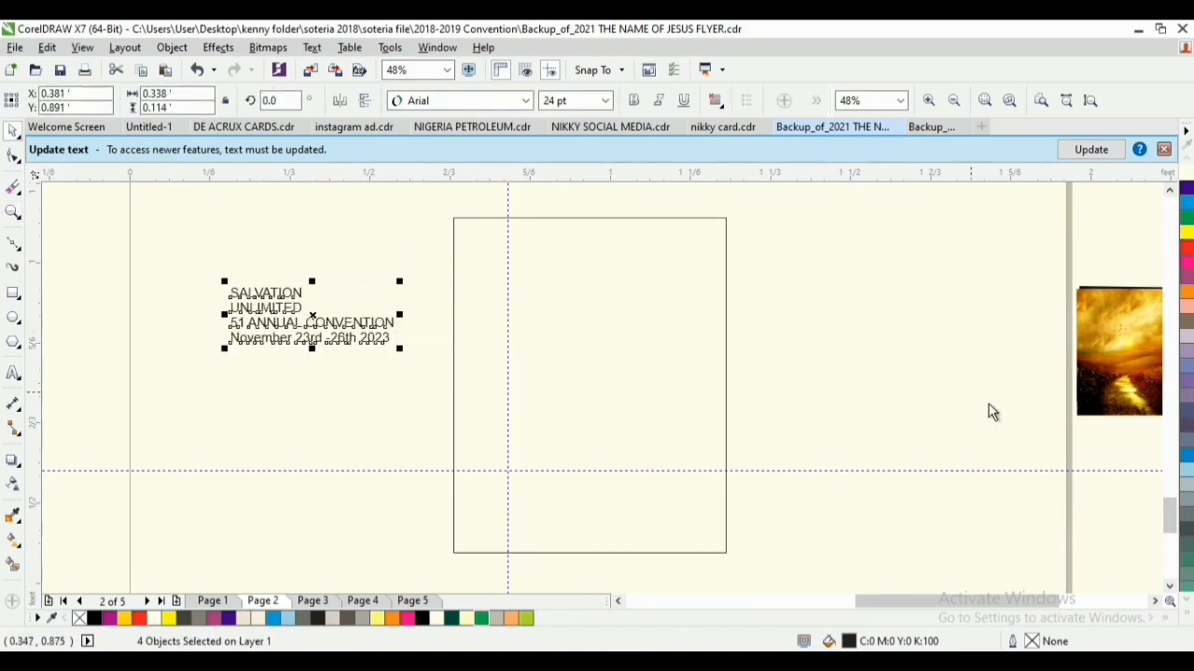
Bring the five background images together beside the flyer rectangle's right edge, spaced so each can be picked separately
{"action": "left_click_drag", "start_coordinate": [1128, 373], "coordinate": [815, 350]}
{"action": "left_click_drag", "start_coordinate": [1114, 347], "coordinate": [806, 462]}
{"action": "left_click_drag", "start_coordinate": [1136, 373], "coordinate": [964, 322]}
{"action": "mouse_move", "coordinate": [1159, 351]}
{"action": "left_mouse_down"}
{"action": "mouse_move", "coordinate": [978, 407]}
{"action": "mouse_move", "coordinate": [901, 375]}
{"action": "left_mouse_up"}
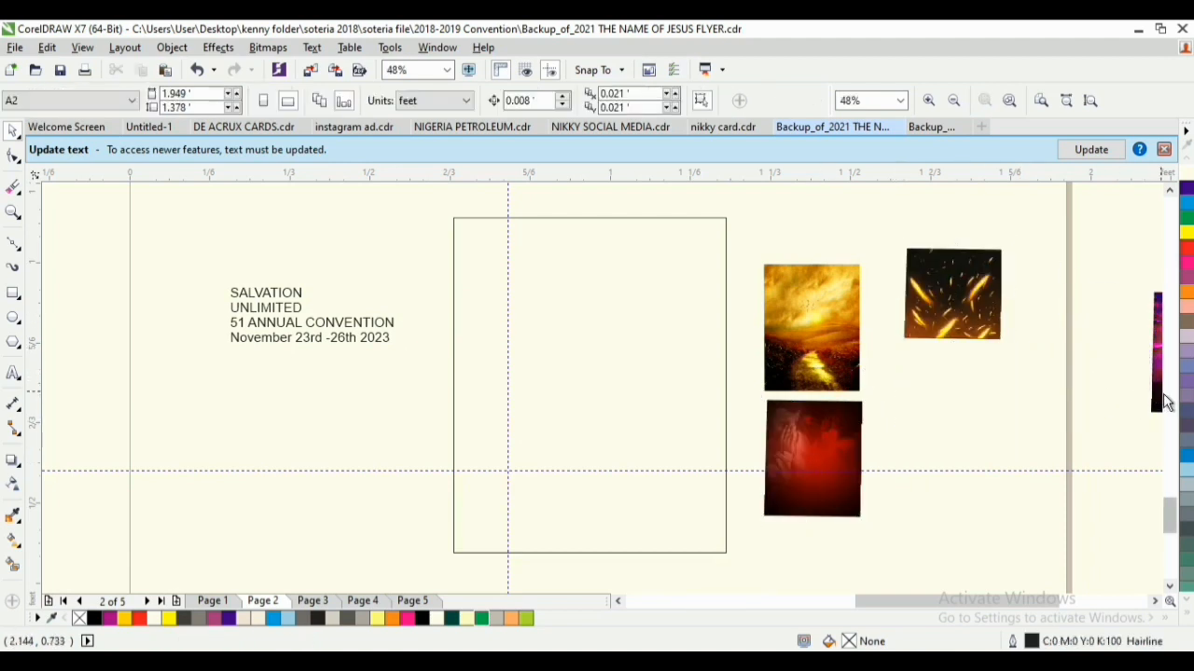
{"action": "left_click_drag", "start_coordinate": [1154, 403], "coordinate": [912, 464]}
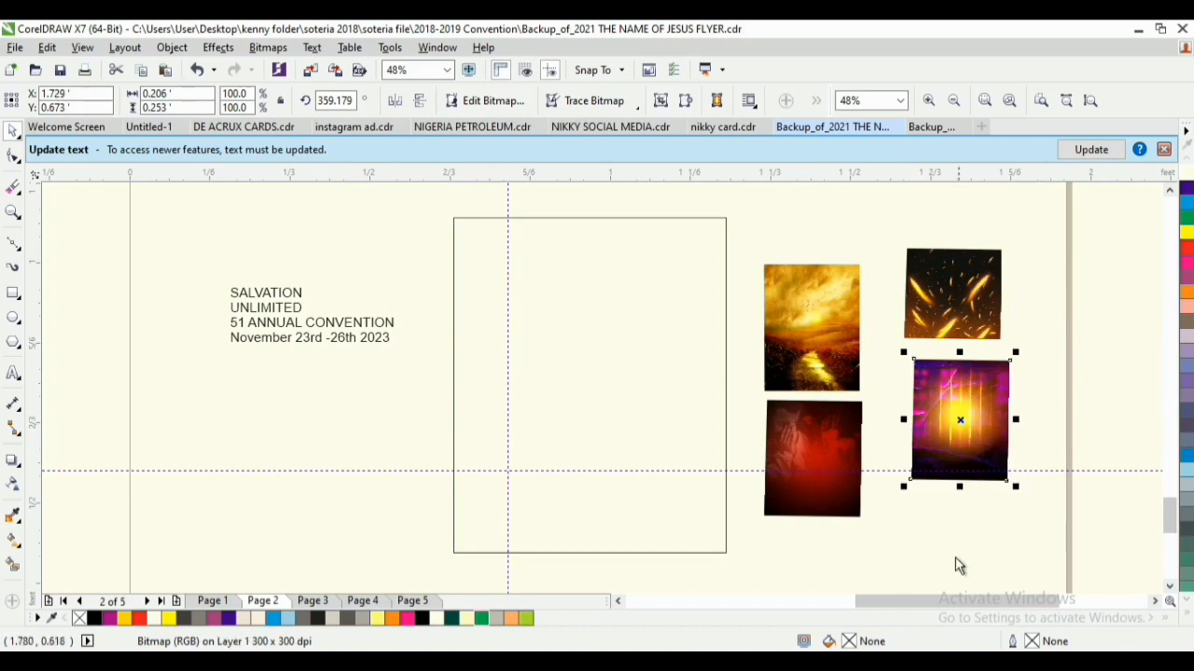
{"action": "left_click_drag", "start_coordinate": [933, 608], "coordinate": [954, 611]}
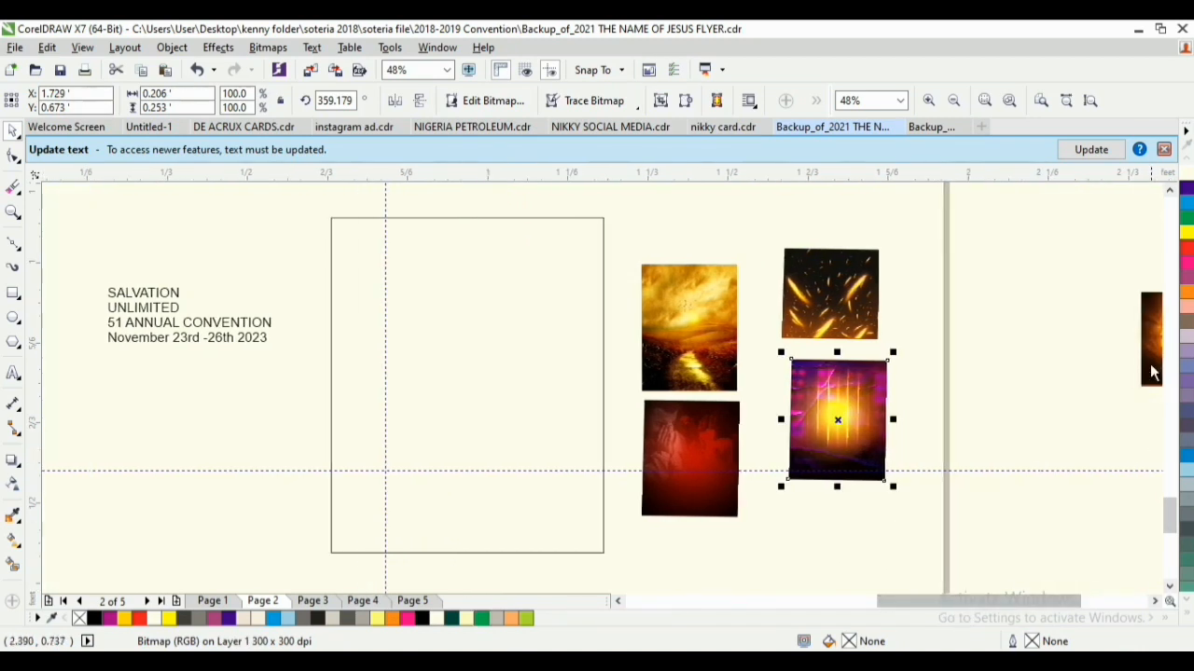
{"action": "left_click_drag", "start_coordinate": [1151, 373], "coordinate": [905, 329]}
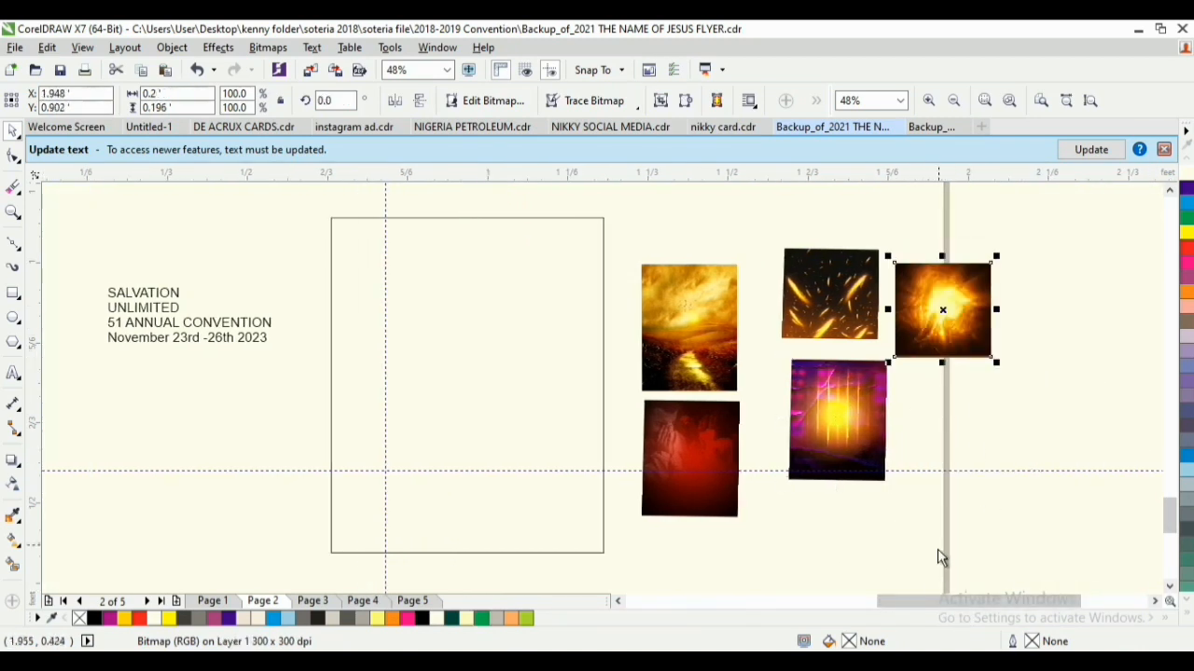
{"action": "left_click_drag", "start_coordinate": [924, 603], "coordinate": [912, 602]}
Move the dark red image of the praying man into the flyer rectangle
{"action": "left_click", "coordinate": [782, 425]}
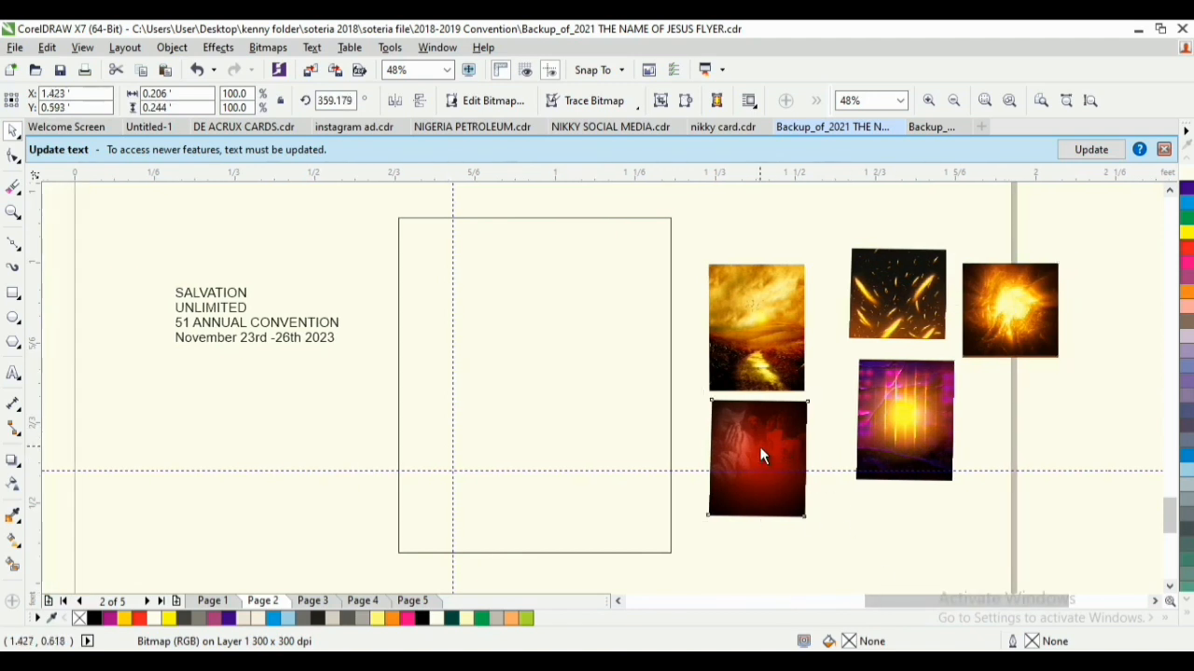
{"action": "left_click_drag", "start_coordinate": [760, 446], "coordinate": [617, 405]}
{"action": "right_click", "coordinate": [508, 373]}
{"action": "left_click", "coordinate": [449, 395]}
{"action": "right_click", "coordinate": [536, 338]}
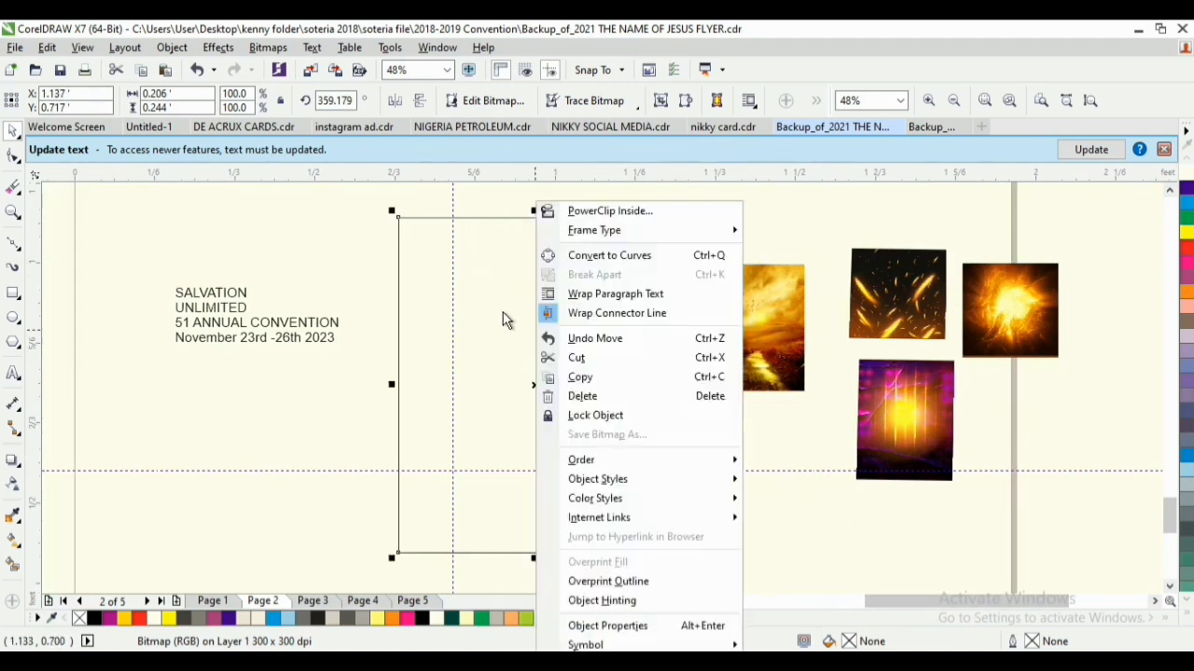
{"action": "right_click", "coordinate": [503, 313]}
{"action": "left_click", "coordinate": [494, 372]}
PowerClip the dark red image inside the flyer rectangle and open the clipped contents for editing
{"action": "left_click", "coordinate": [590, 391]}
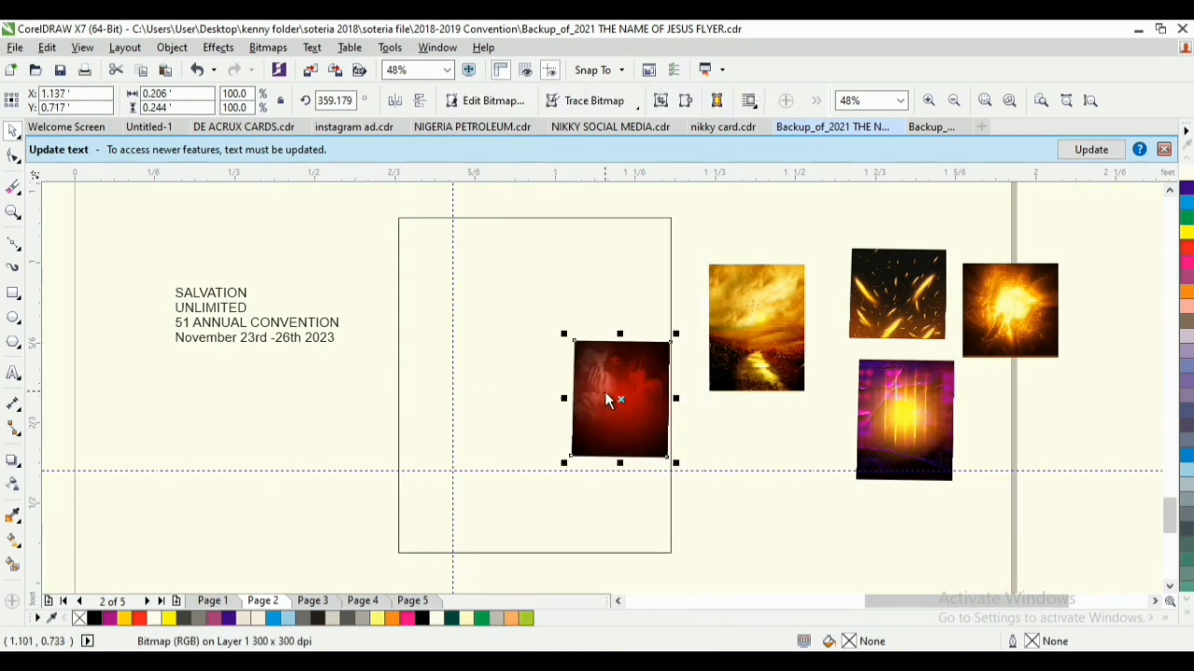
{"action": "left_click_drag", "start_coordinate": [602, 389], "coordinate": [487, 307]}
{"action": "left_click", "coordinate": [555, 361]}
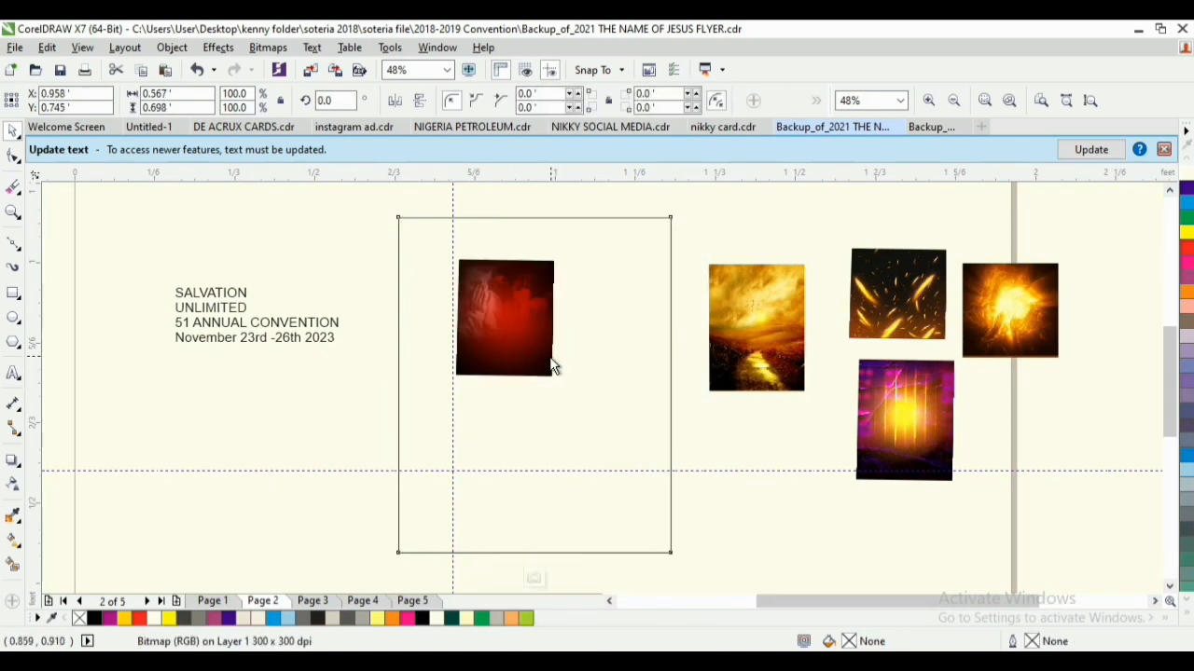
{"action": "left_click_drag", "start_coordinate": [513, 318], "coordinate": [497, 295]}
{"action": "left_click", "coordinate": [497, 300]}
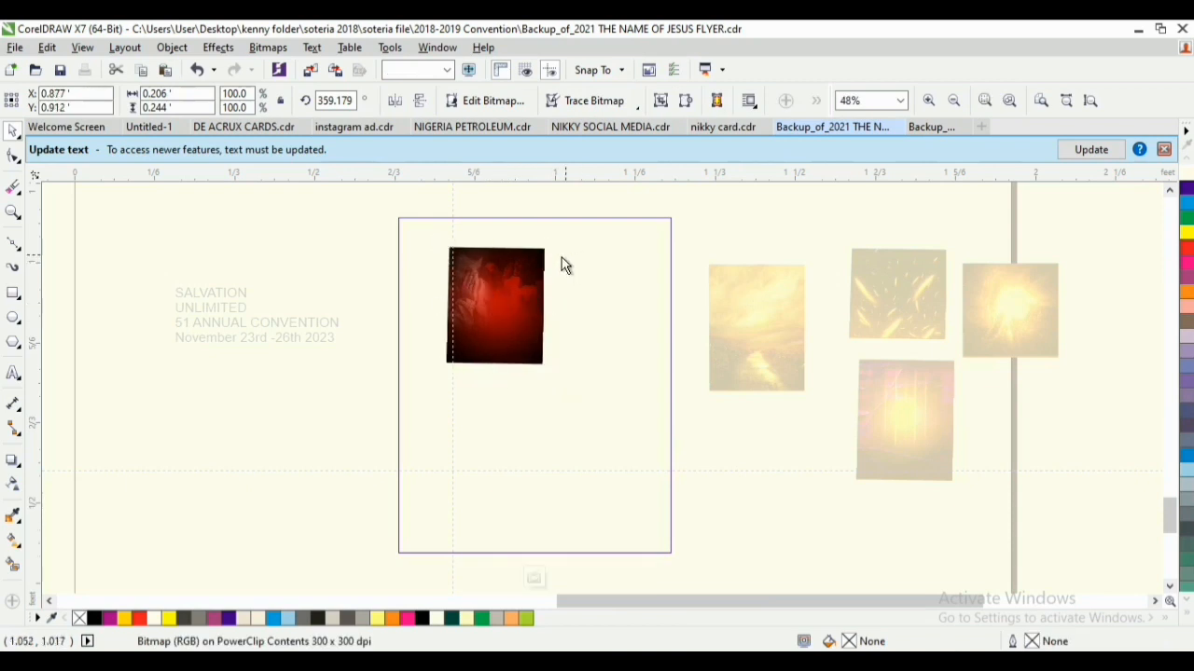
Enlarge the clipped red image to about 299% over the frame and rotate it to about 0.7°
{"action": "left_click_drag", "start_coordinate": [421, 208], "coordinate": [648, 486]}
{"action": "left_click_drag", "start_coordinate": [517, 328], "coordinate": [574, 388]}
{"action": "left_click", "coordinate": [666, 544]}
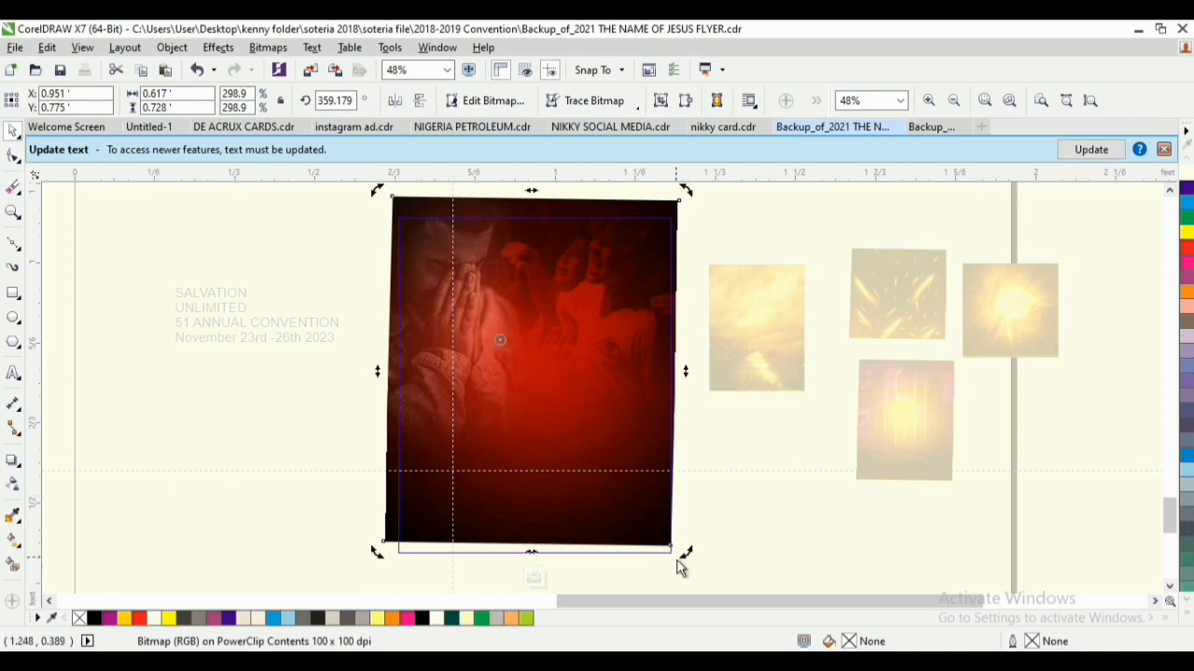
{"action": "left_click_drag", "start_coordinate": [688, 560], "coordinate": [701, 562]}
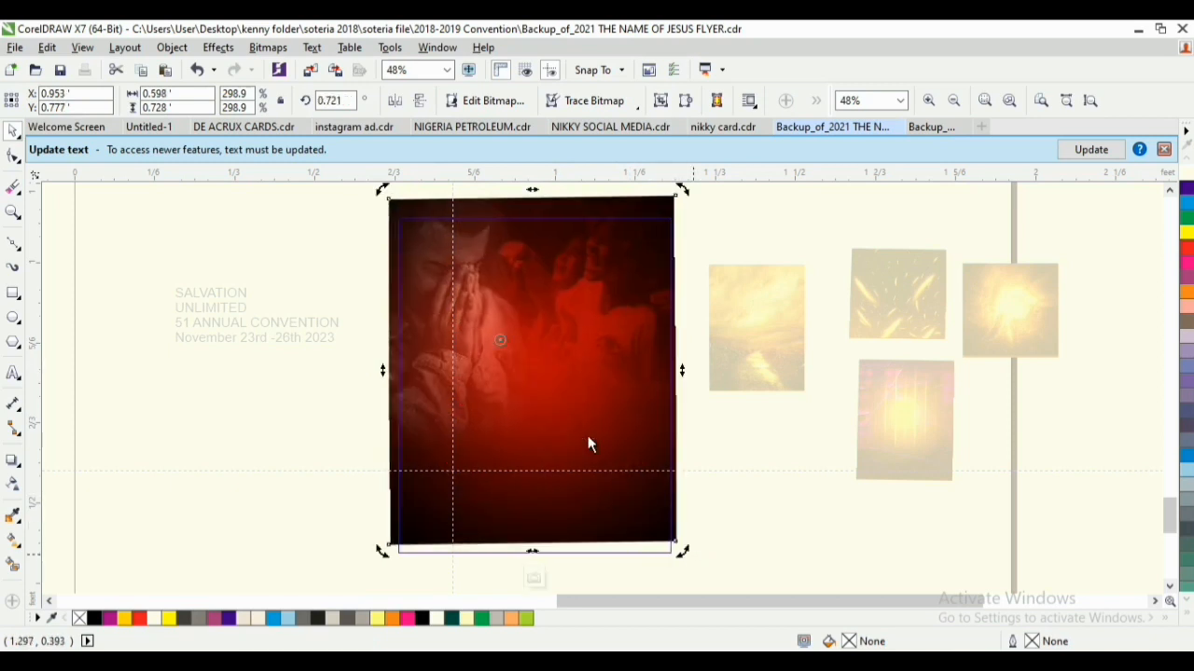
Reposition the red image and scale it to about 317% so it covers the whole frame, and finish editing the PowerClip
{"action": "left_click_drag", "start_coordinate": [575, 414], "coordinate": [576, 423]}
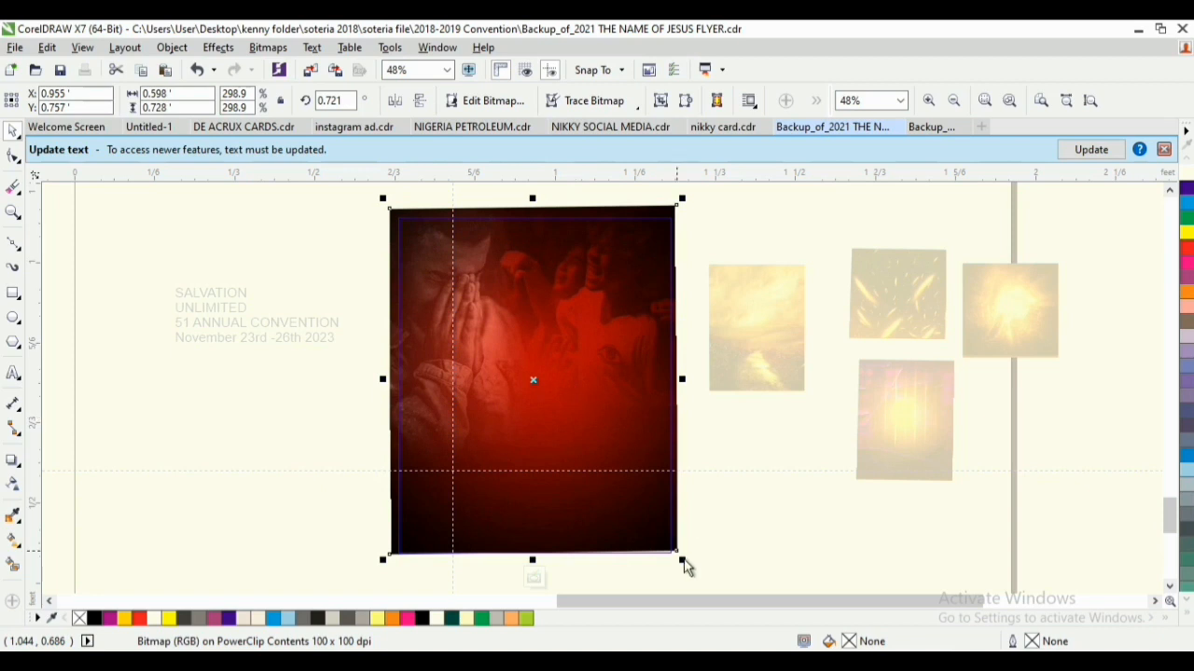
{"action": "left_click_drag", "start_coordinate": [688, 571], "coordinate": [694, 581]}
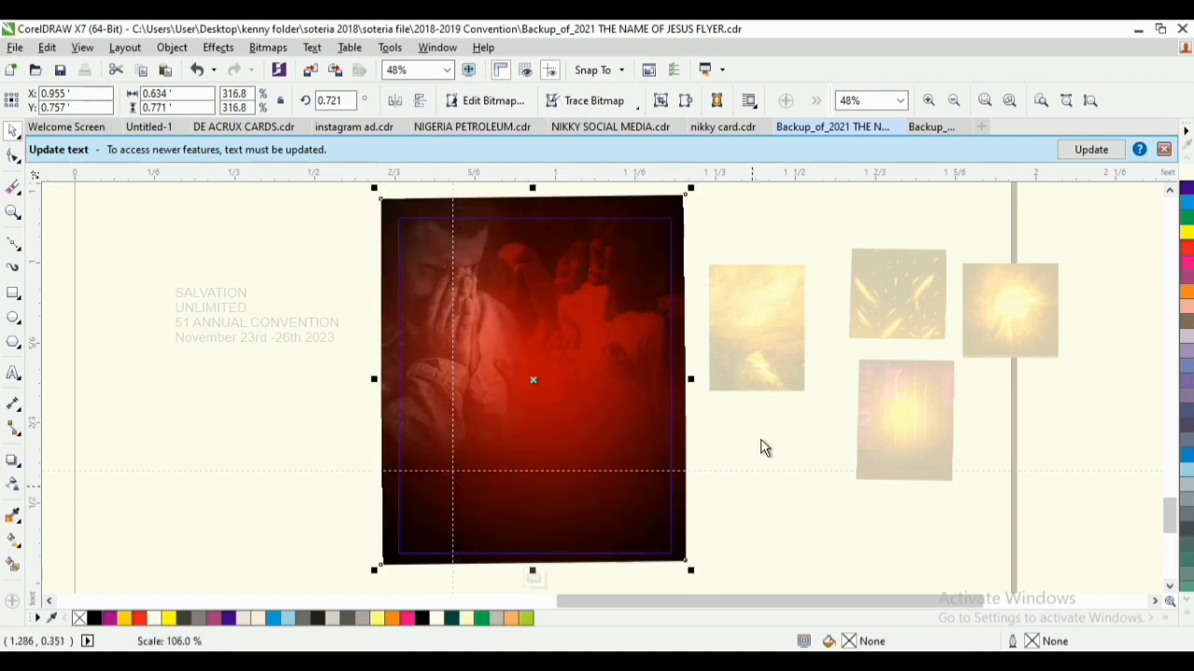
{"action": "left_click", "coordinate": [763, 448], "text": "ctrl"}
{"action": "left_click", "coordinate": [618, 350]}
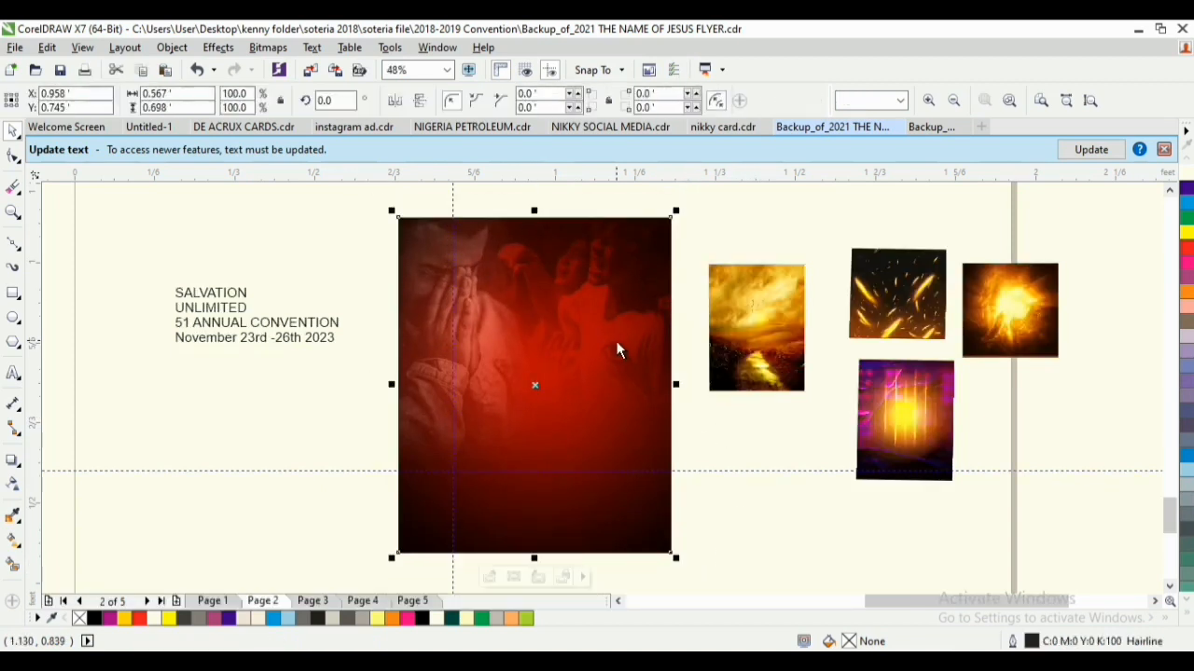
Add the golden burst image to the flyer's contents and fill the rectangle over the lower part with dark green
{"action": "left_click_drag", "start_coordinate": [1023, 313], "coordinate": [1028, 318]}
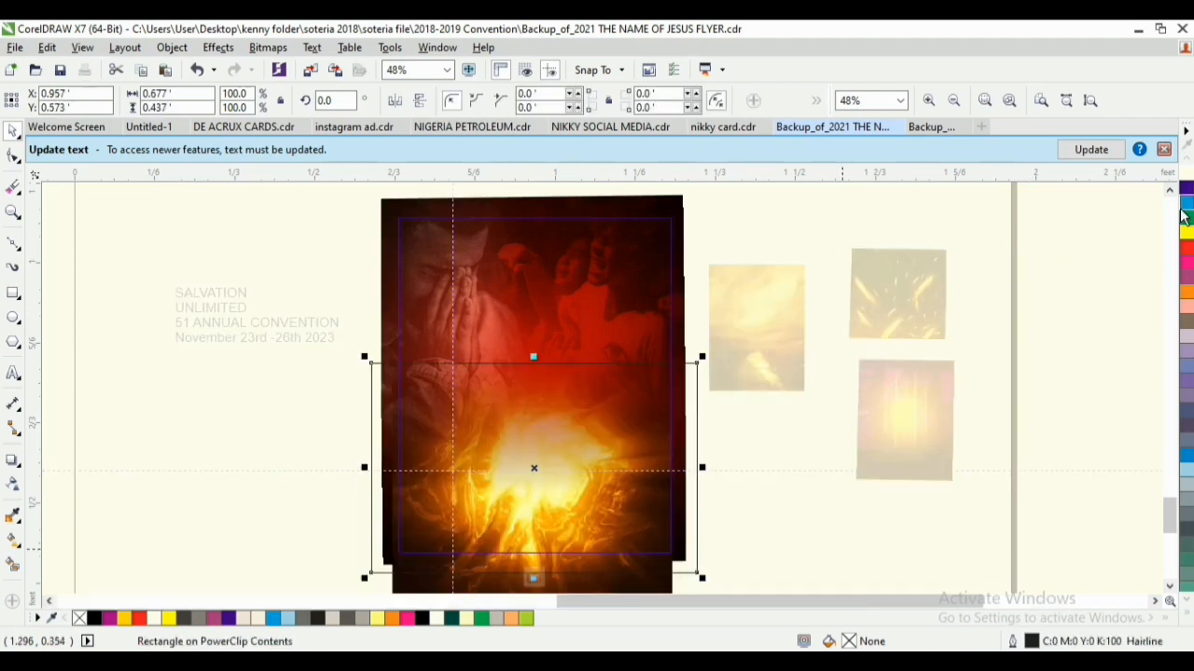
{"action": "left_click", "coordinate": [1187, 218]}
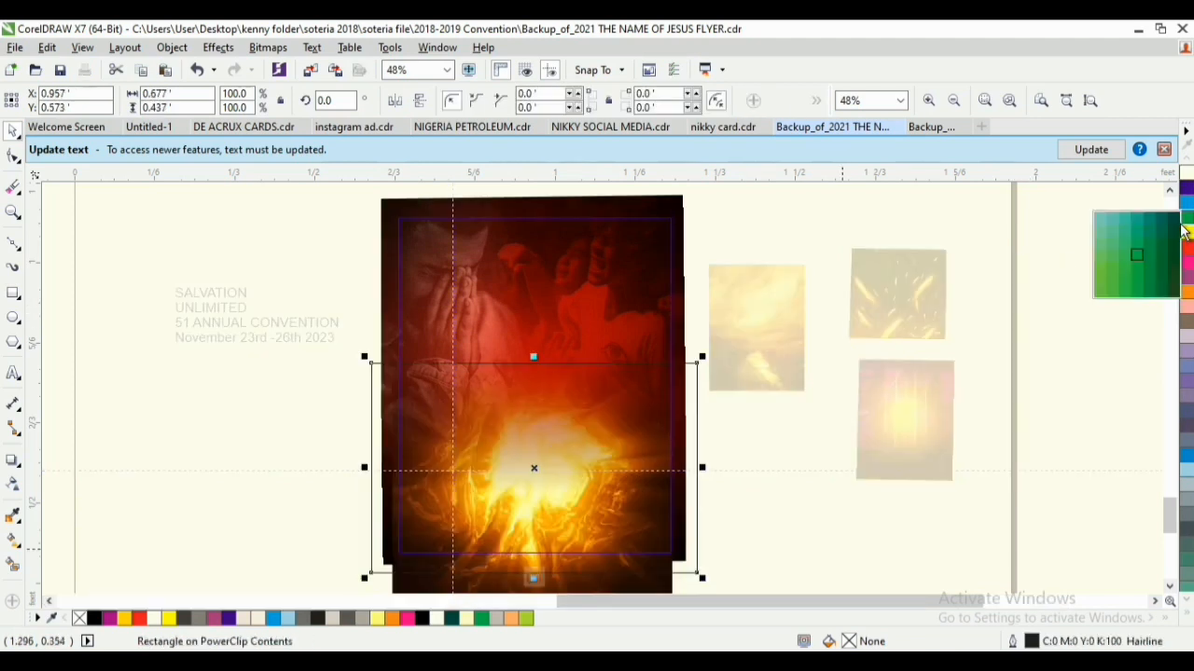
{"action": "left_click", "coordinate": [1176, 221]}
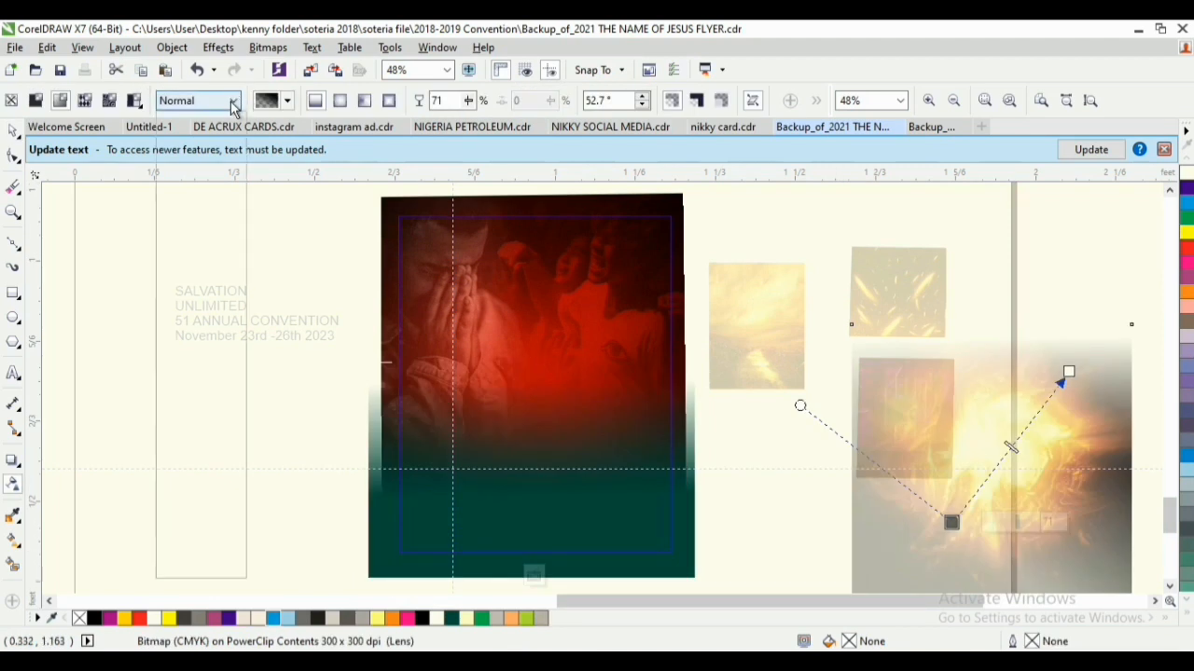
Set the golden burst image's transparency merge mode to Subtract and move the image over the flyer's green lower part
{"action": "left_click", "coordinate": [229, 101]}
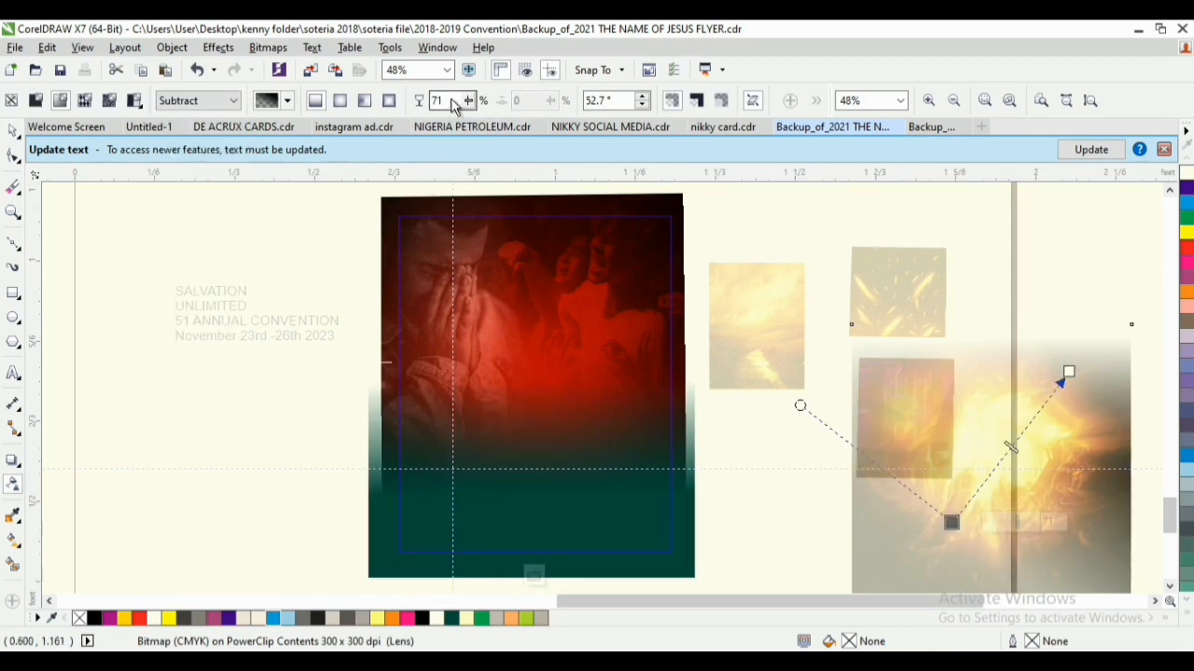
{"action": "left_click_drag", "start_coordinate": [472, 99], "coordinate": [474, 103]}
{"action": "left_click", "coordinate": [13, 132]}
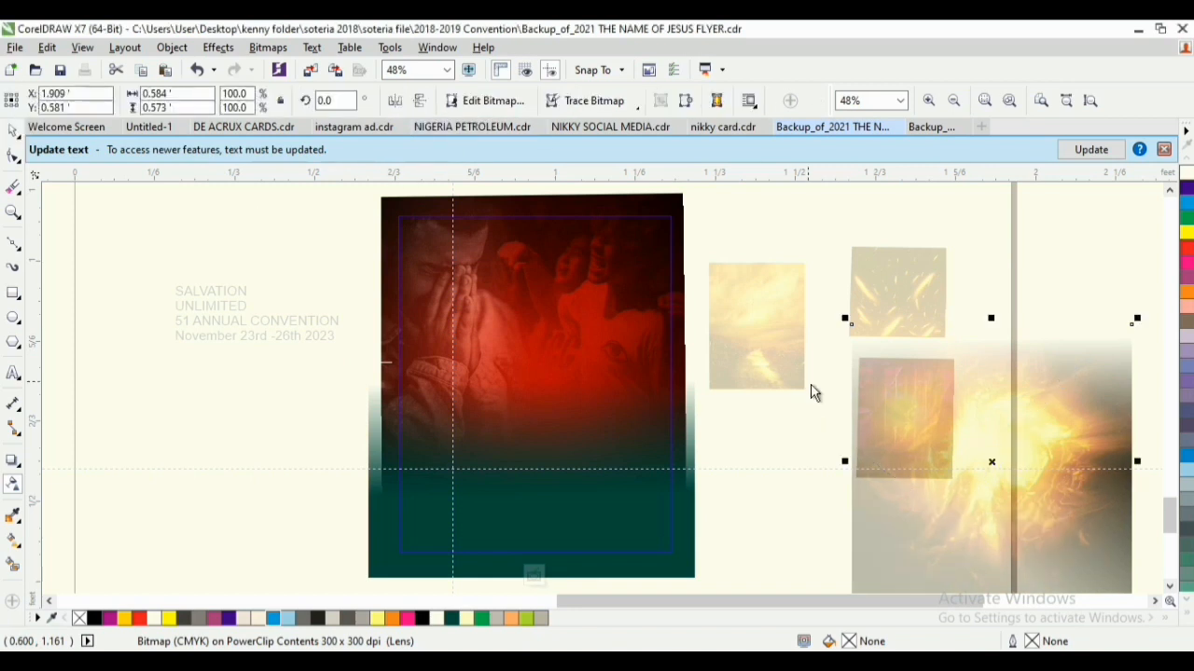
{"action": "left_click_drag", "start_coordinate": [1024, 471], "coordinate": [643, 492]}
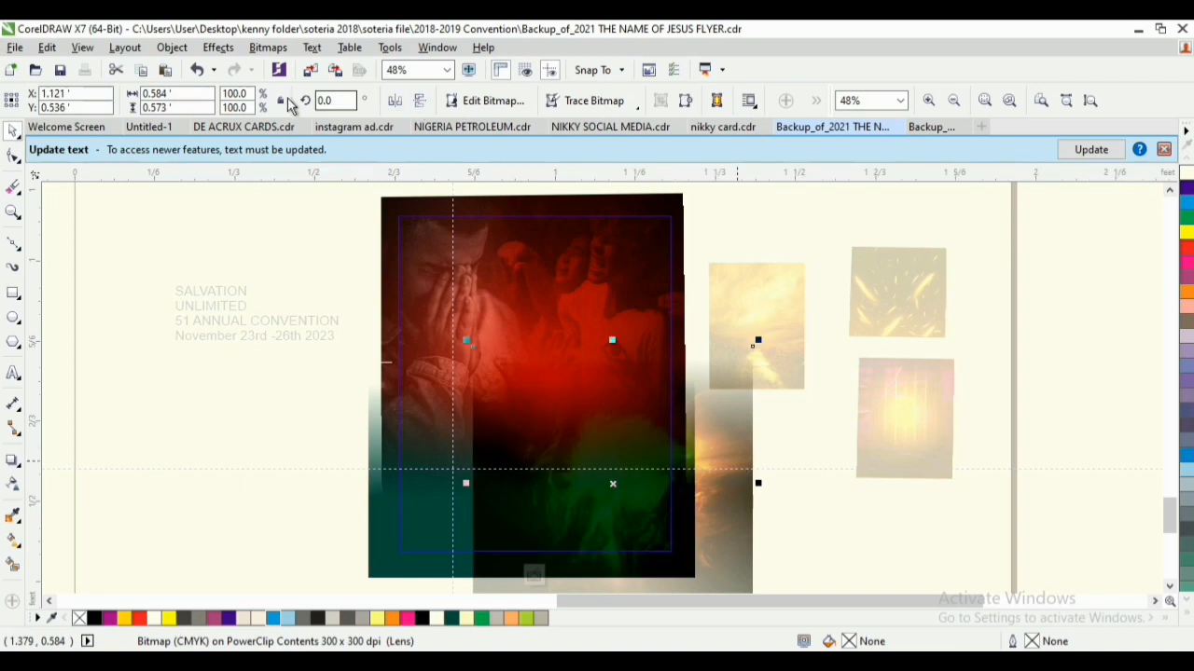
Move the burst image off the flyer to its left and convert it to a 300 dpi CMYK bitmap with transparent background
{"action": "left_click_drag", "start_coordinate": [734, 454], "coordinate": [336, 387]}
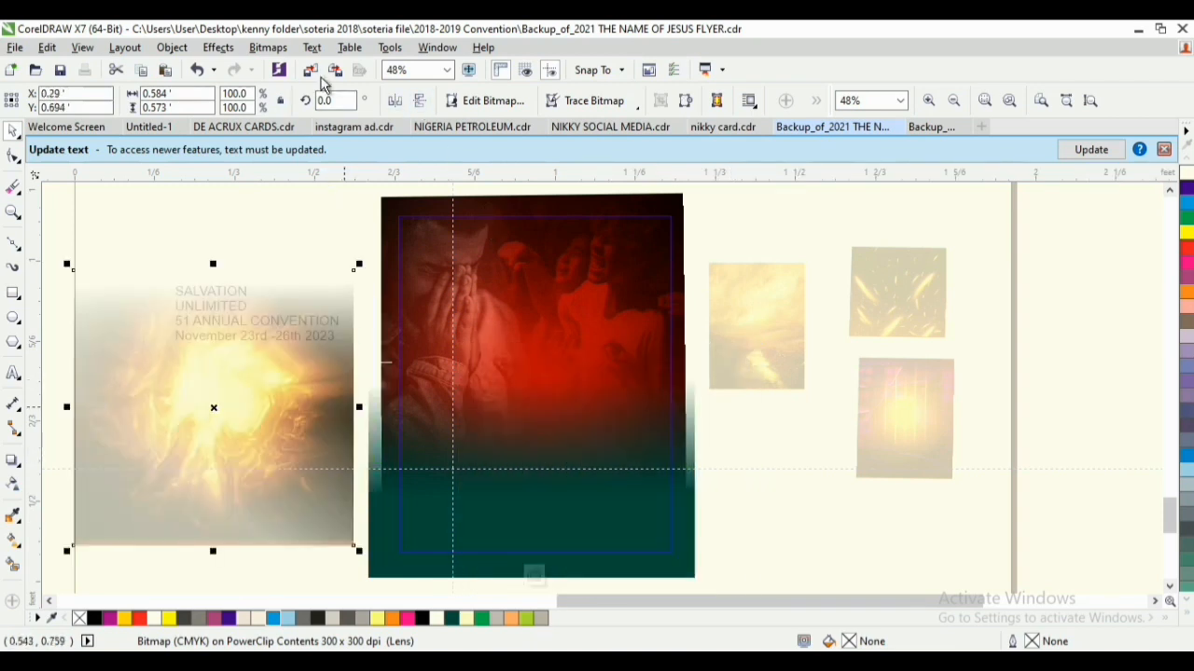
{"action": "left_click", "coordinate": [270, 47]}
{"action": "left_click", "coordinate": [307, 66]}
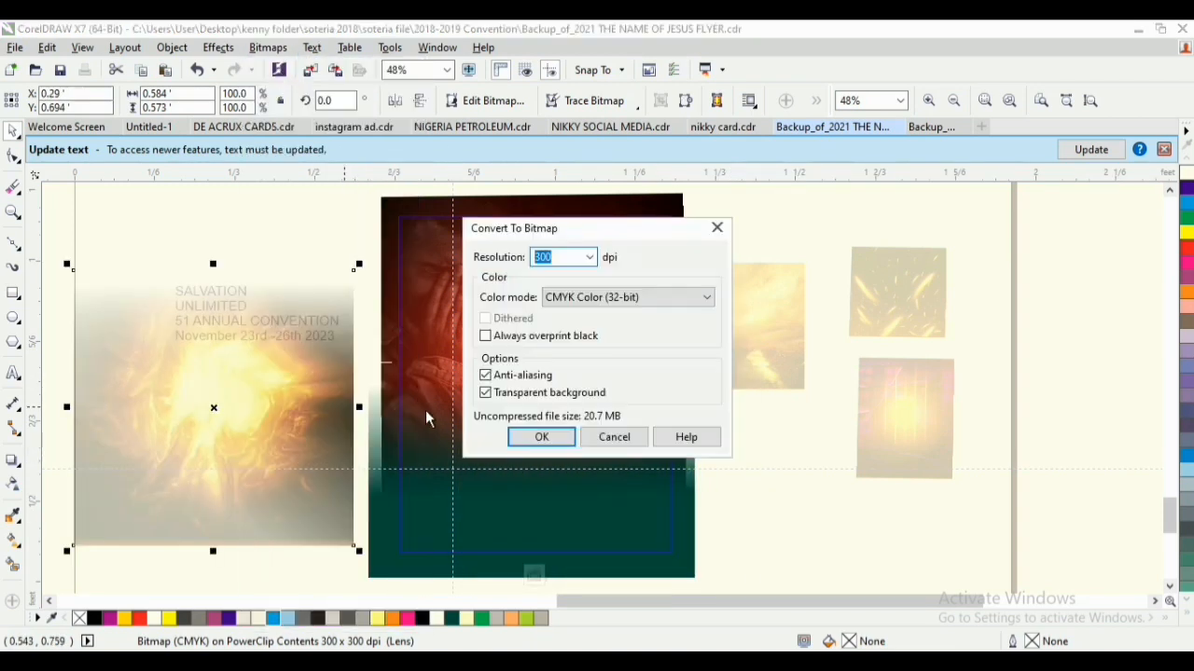
{"action": "left_click", "coordinate": [539, 437]}
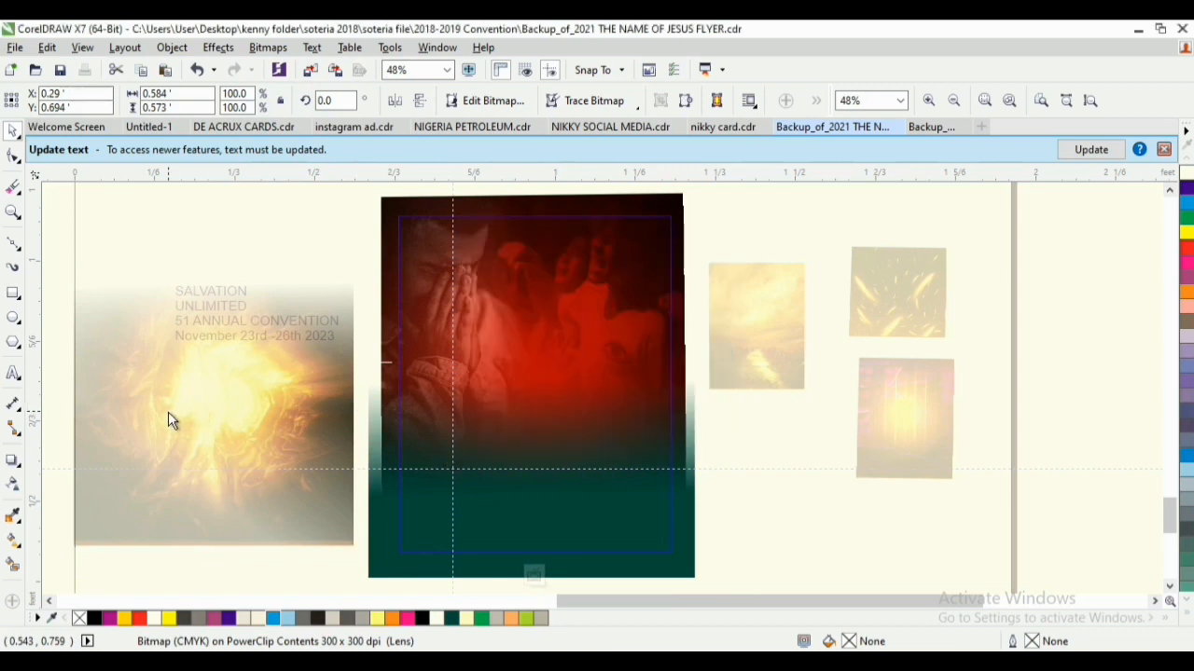
Position the converted burst image over the flyer's lower part, shift the green rectangle slightly right, and finish editing the PowerClip
{"action": "left_click_drag", "start_coordinate": [184, 448], "coordinate": [420, 455]}
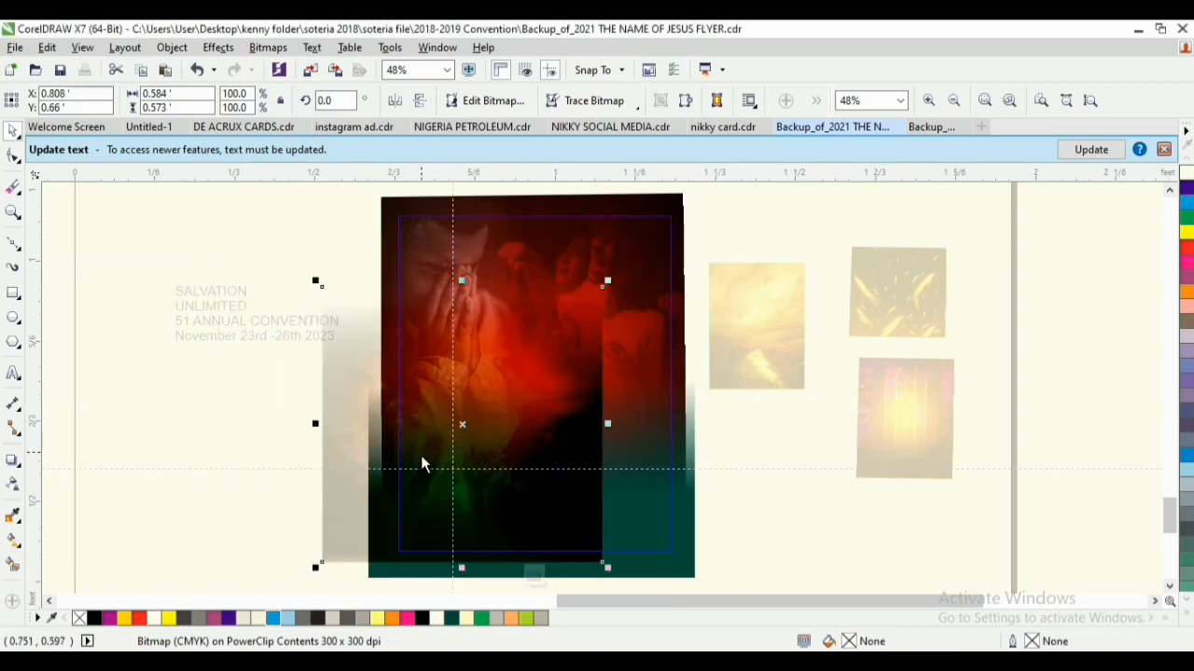
{"action": "left_click_drag", "start_coordinate": [346, 443], "coordinate": [413, 469]}
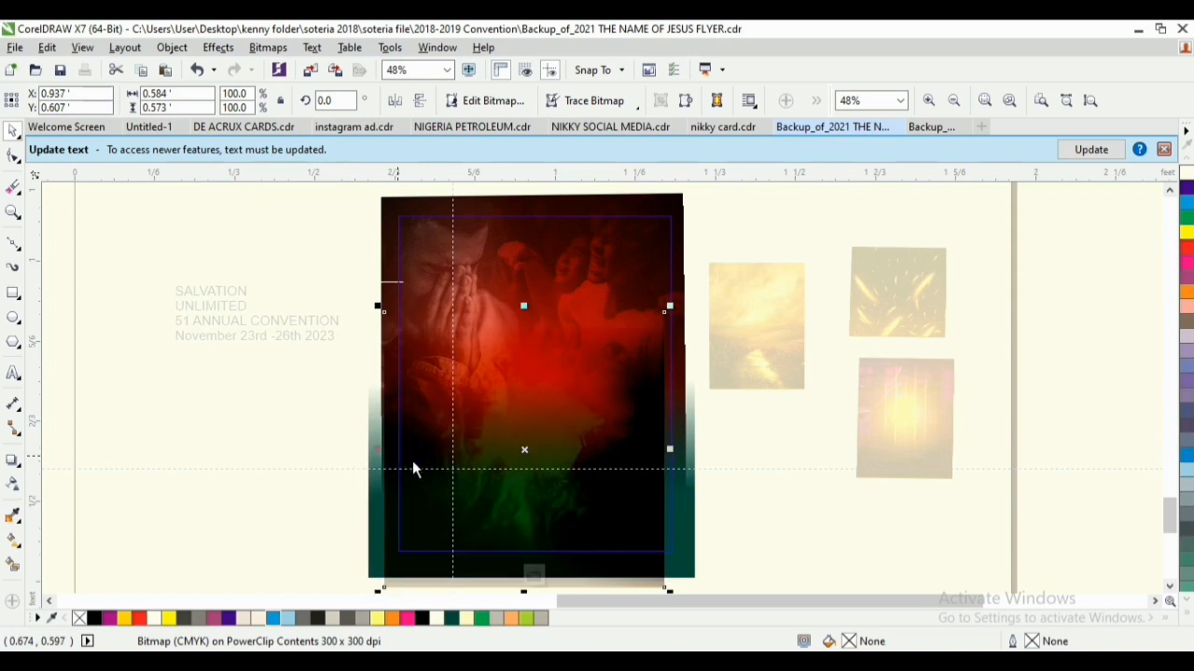
{"action": "left_click", "coordinate": [375, 457]}
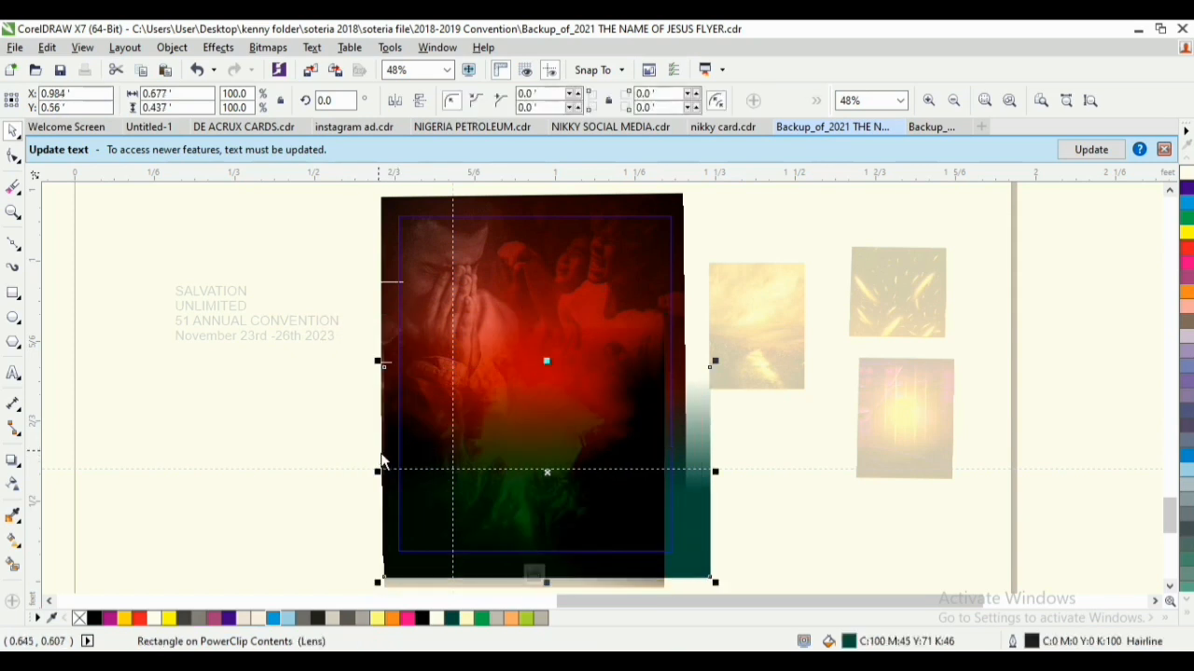
{"action": "left_click_drag", "start_coordinate": [691, 446], "coordinate": [695, 450]}
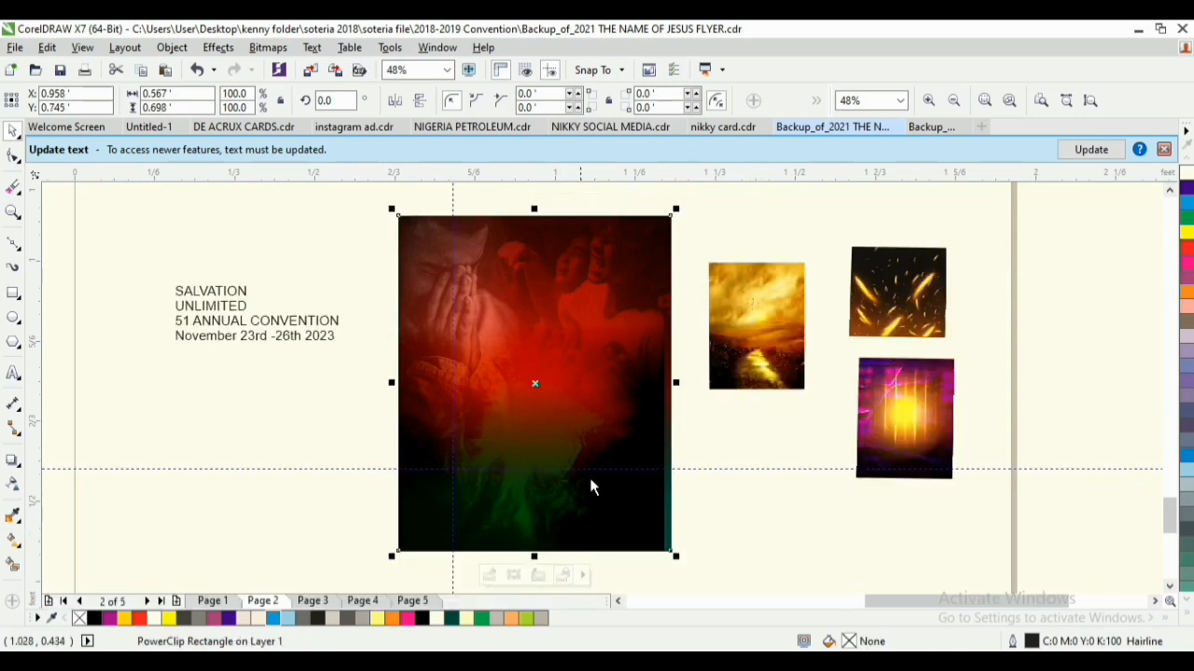
Place the golden landscape image inside the flyer's PowerClip, open the contents, and enlarge the image to about 200% from the upper-left area
{"action": "left_click", "coordinate": [760, 347]}
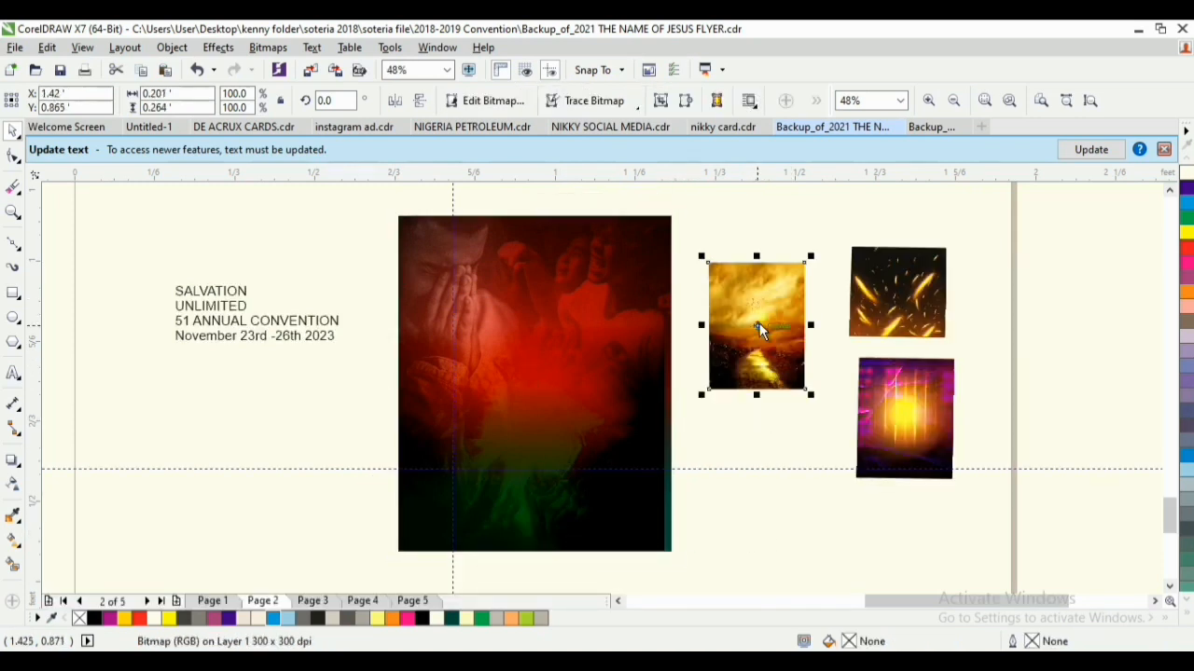
{"action": "left_click", "coordinate": [591, 307]}
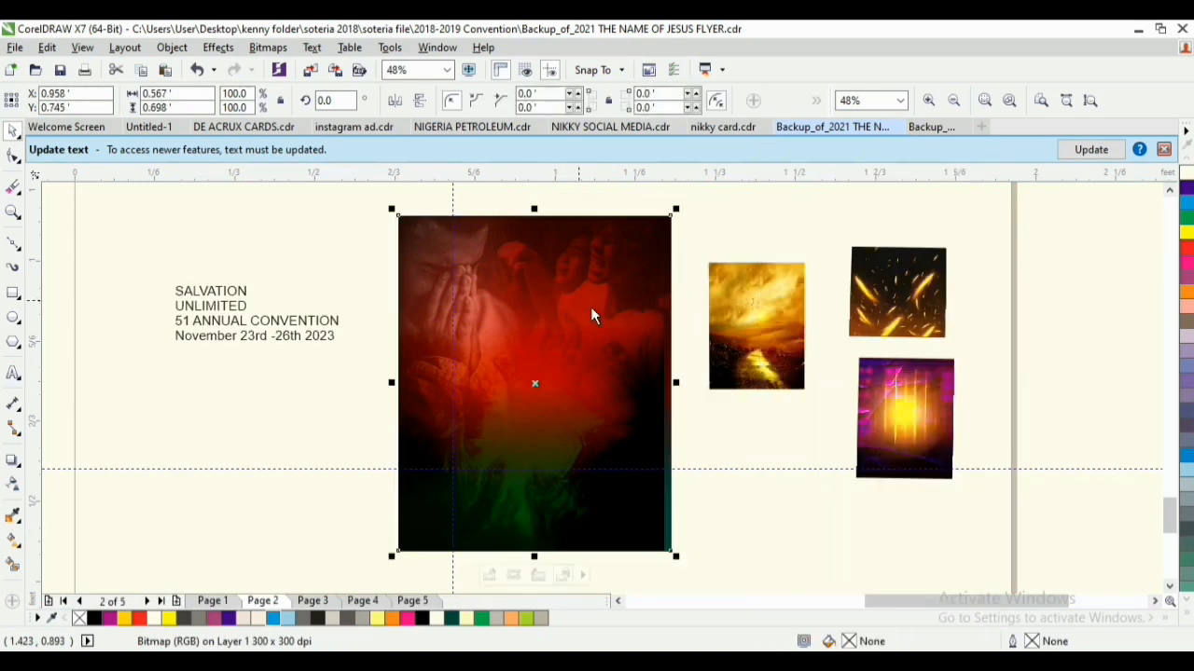
{"action": "left_click", "coordinate": [736, 305]}
{"action": "left_click_drag", "start_coordinate": [733, 308], "coordinate": [584, 308]}
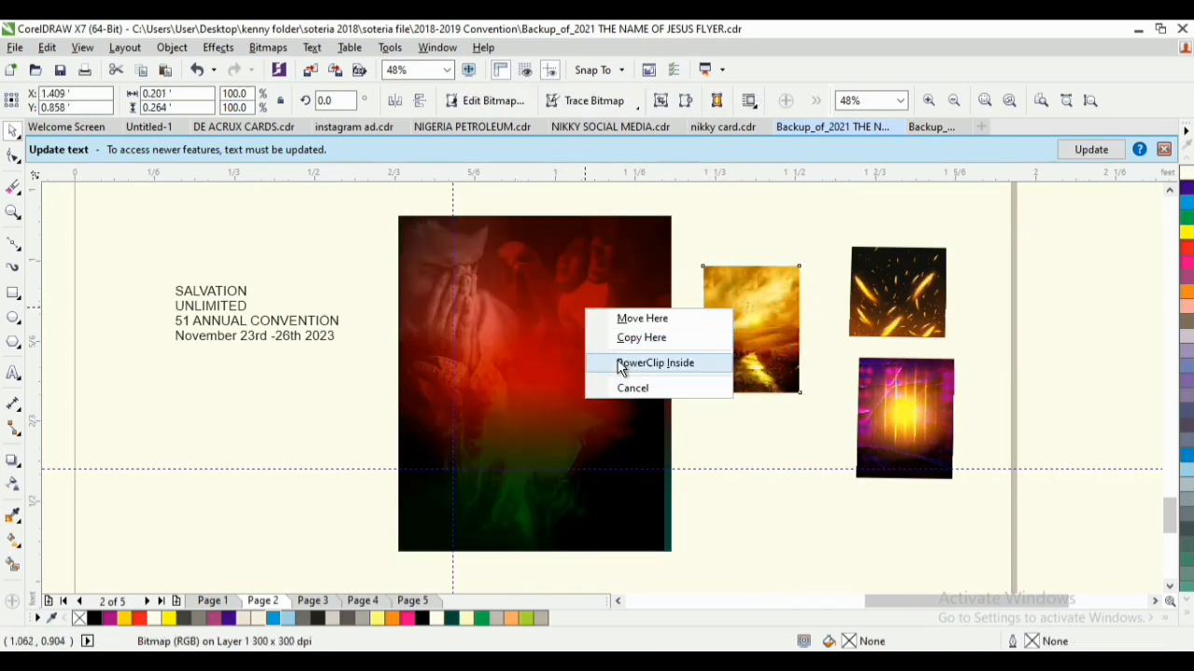
{"action": "left_click", "coordinate": [653, 363]}
{"action": "double_click", "coordinate": [580, 354]}
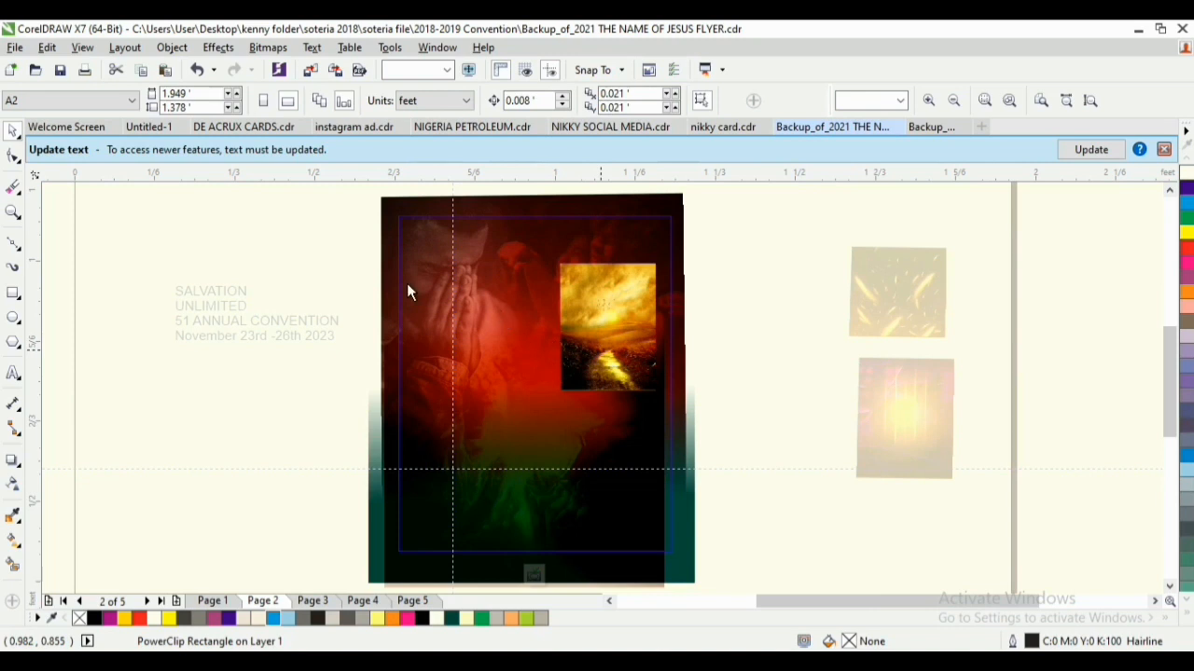
{"action": "left_click_drag", "start_coordinate": [593, 353], "coordinate": [450, 279]}
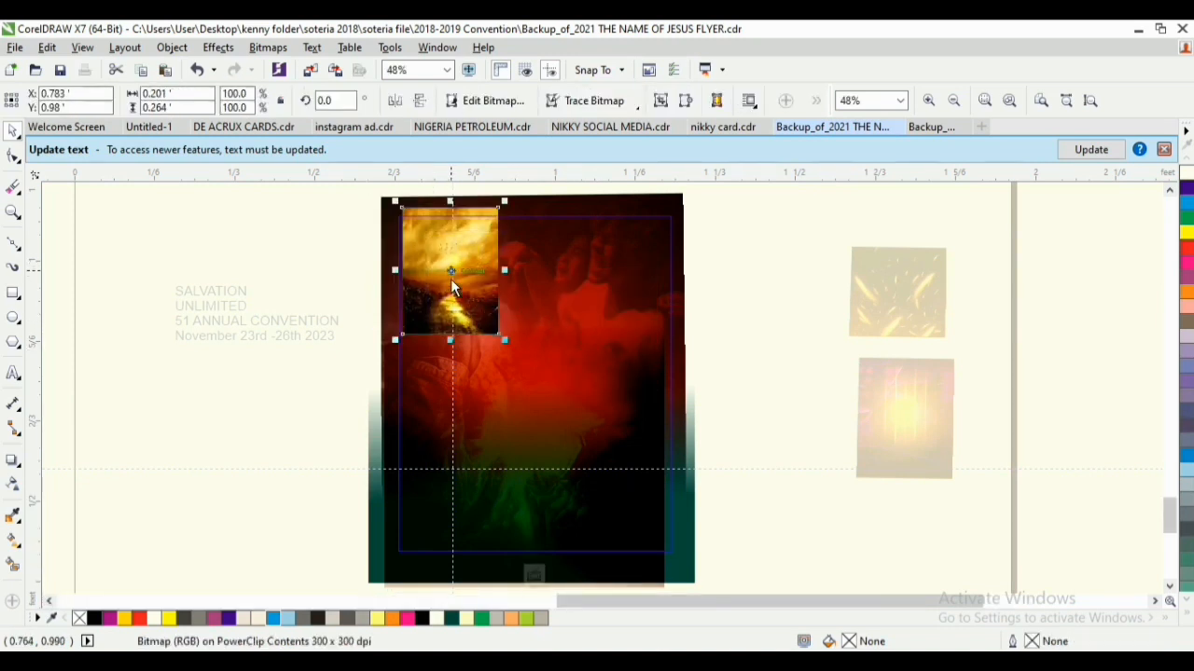
{"action": "left_click_drag", "start_coordinate": [505, 342], "coordinate": [605, 539]}
Apply an elliptical fountain transparency to the landscape image and scale it up to about 225%
{"action": "left_click", "coordinate": [14, 483]}
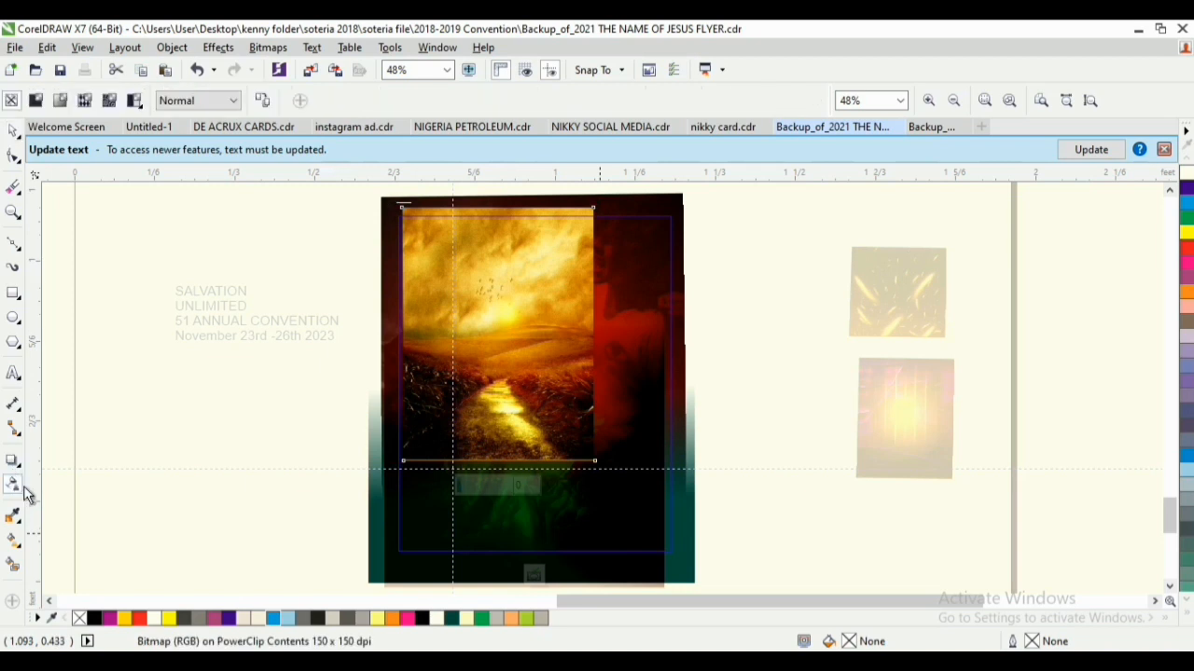
{"action": "left_click", "coordinate": [61, 102]}
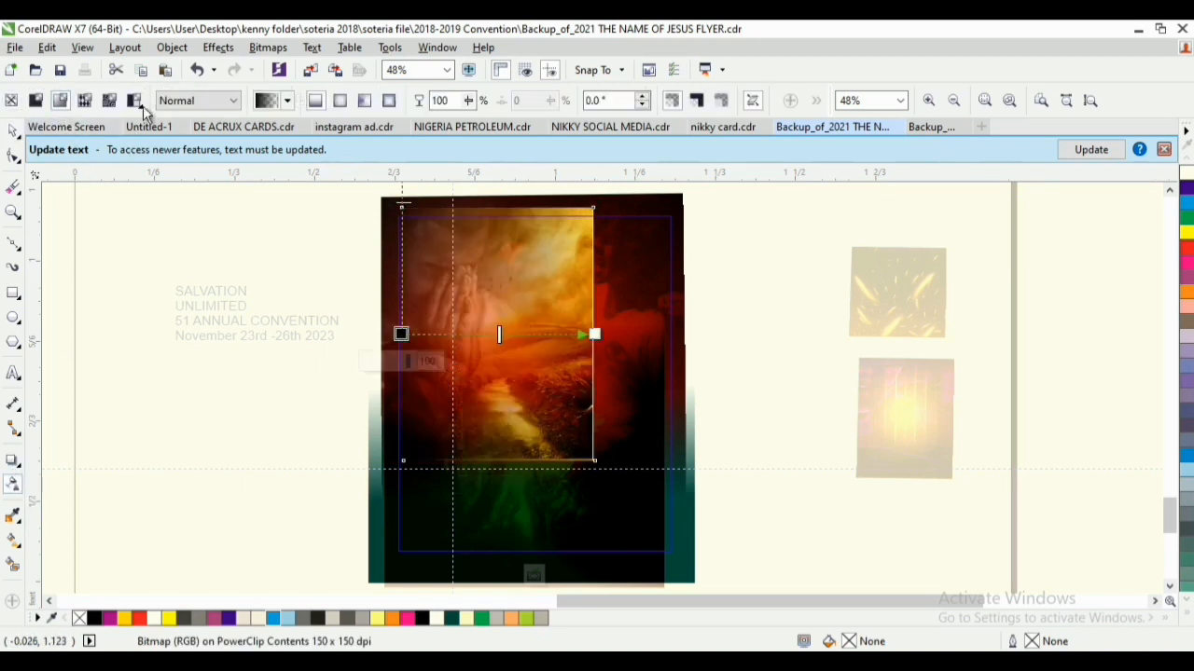
{"action": "left_click", "coordinate": [340, 101]}
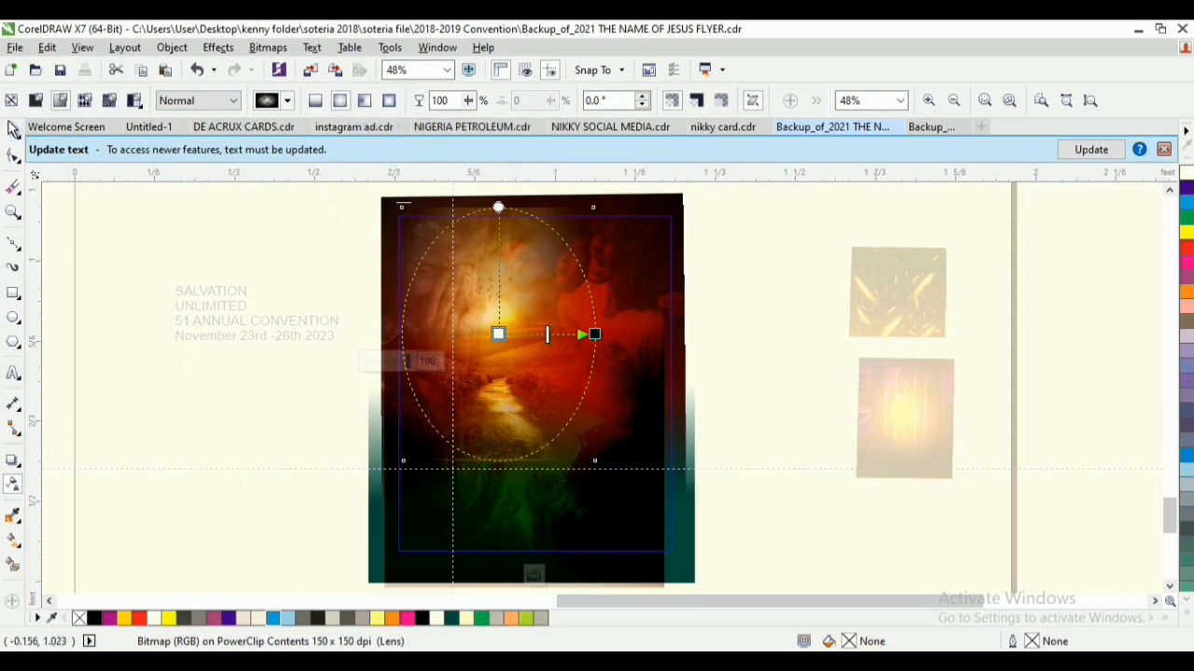
{"action": "left_click", "coordinate": [14, 134]}
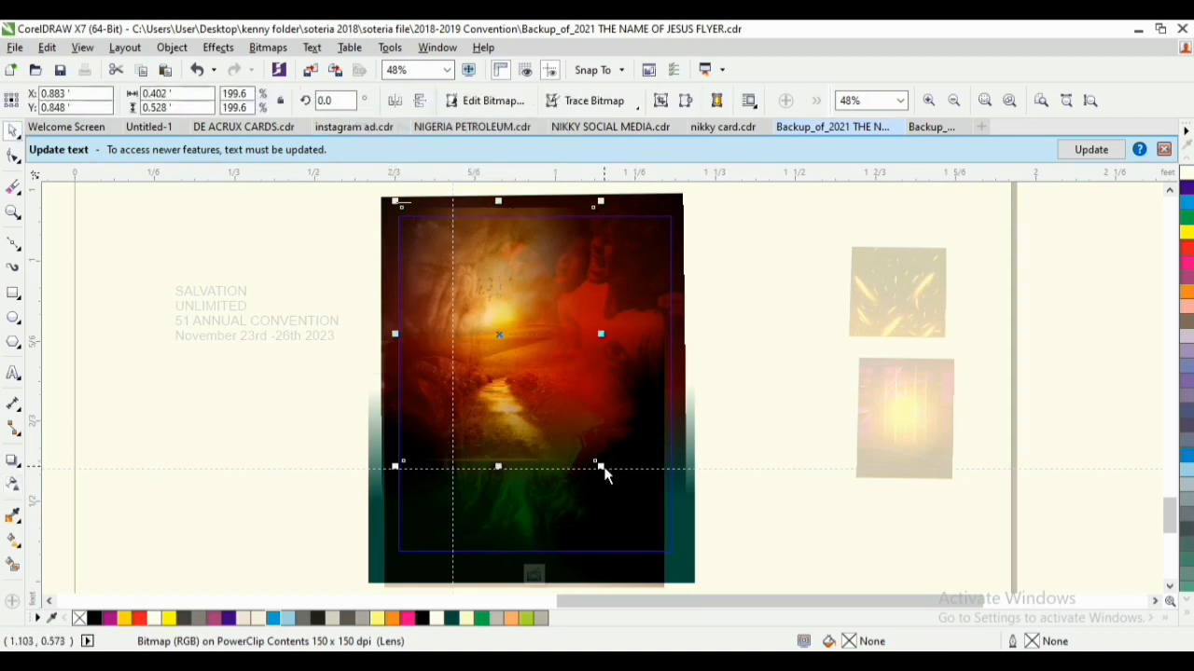
{"action": "left_click_drag", "start_coordinate": [602, 470], "coordinate": [633, 502]}
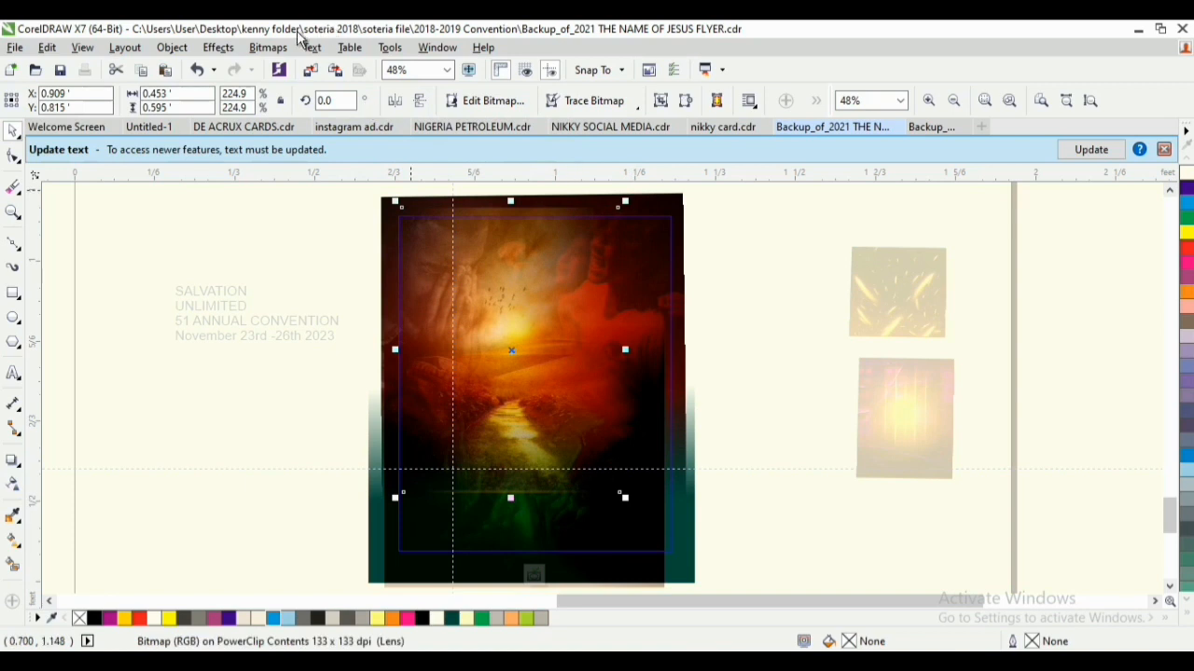
Convert the landscape image to a 300 dpi CMYK bitmap with anti-aliasing and a transparent background
{"action": "left_click", "coordinate": [268, 47]}
{"action": "left_click", "coordinate": [320, 64]}
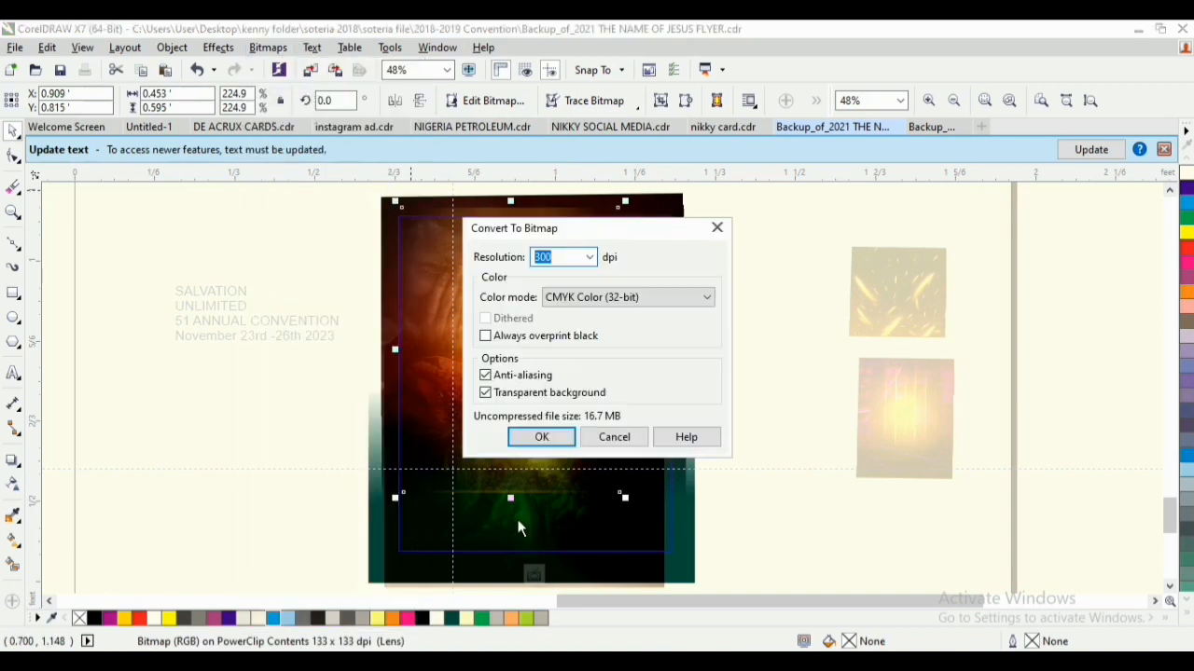
{"action": "left_click", "coordinate": [535, 436]}
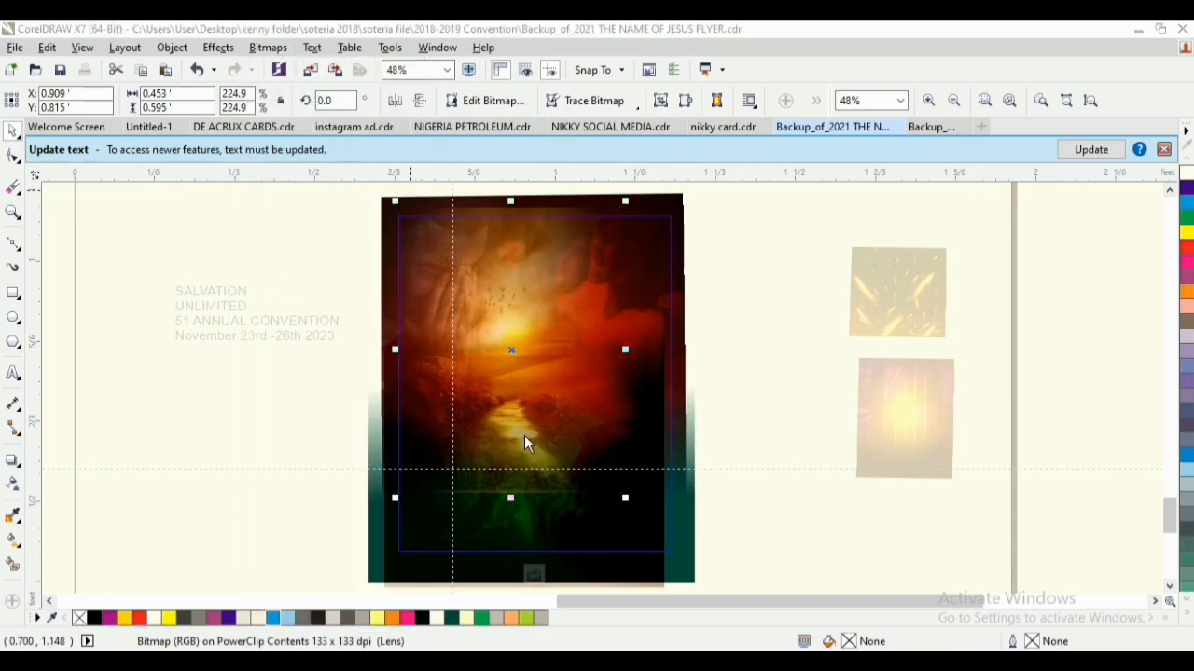
Fade out the lower edge of the landscape image with a downward linear transparency and finish editing the PowerClip
{"action": "left_click", "coordinate": [13, 484]}
{"action": "left_click_drag", "start_coordinate": [493, 413], "coordinate": [494, 502]}
{"action": "left_click_drag", "start_coordinate": [495, 475], "coordinate": [495, 472]}
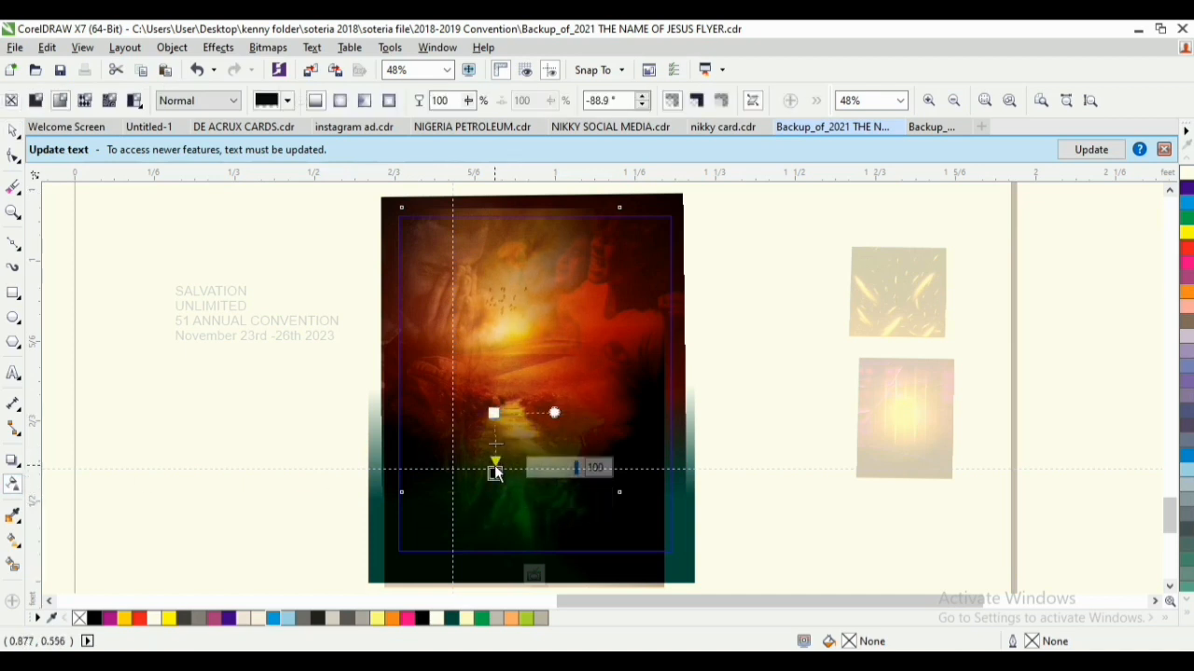
{"action": "key", "text": "space"}
{"action": "left_click", "coordinate": [154, 227], "text": "ctrl"}
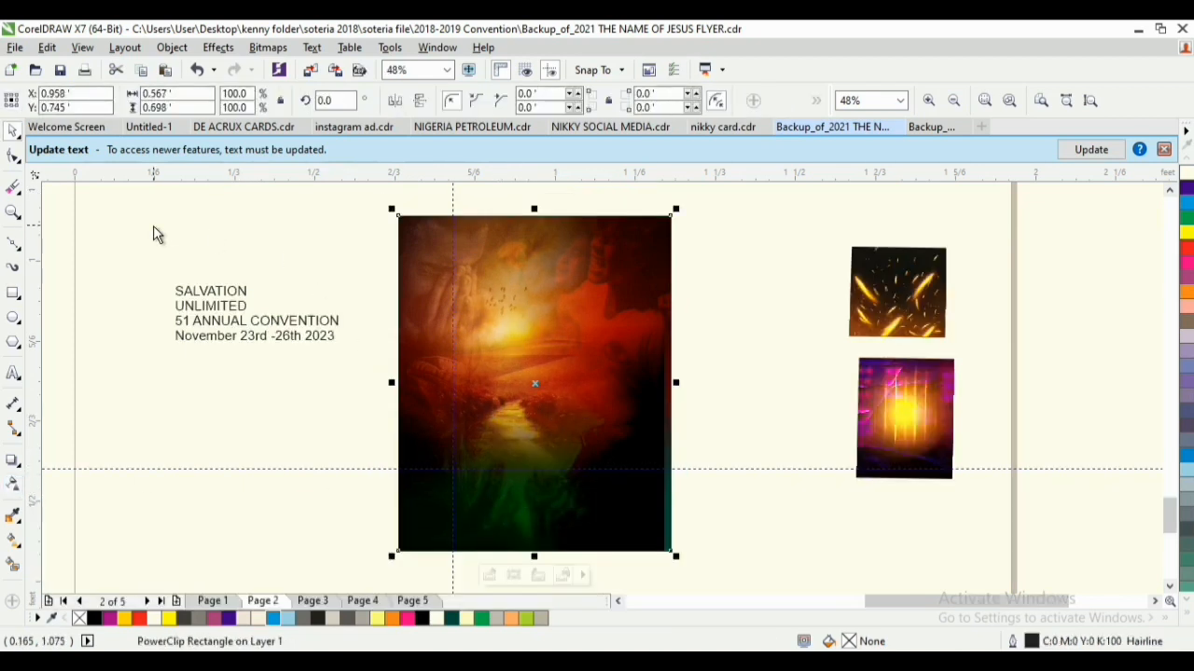
Set the SALVATION text in Haettenschweiler, enlarge it to about 91 pt and place it across the middle of the flyer
{"action": "left_click", "coordinate": [213, 297]}
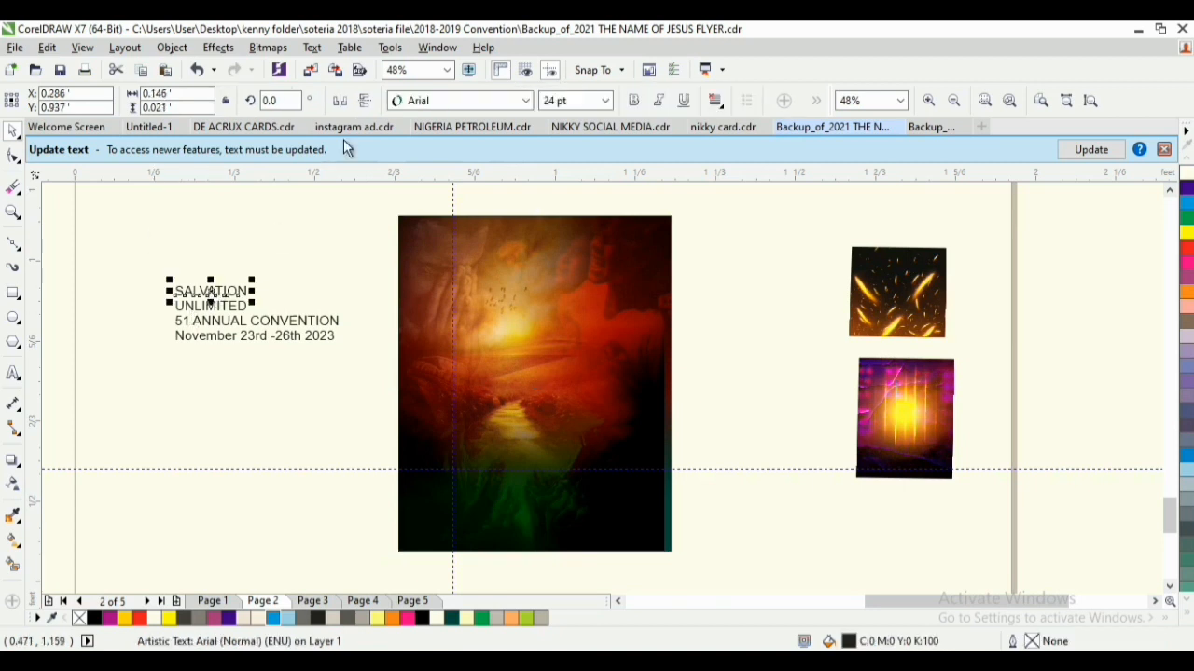
{"action": "left_click", "coordinate": [455, 105]}
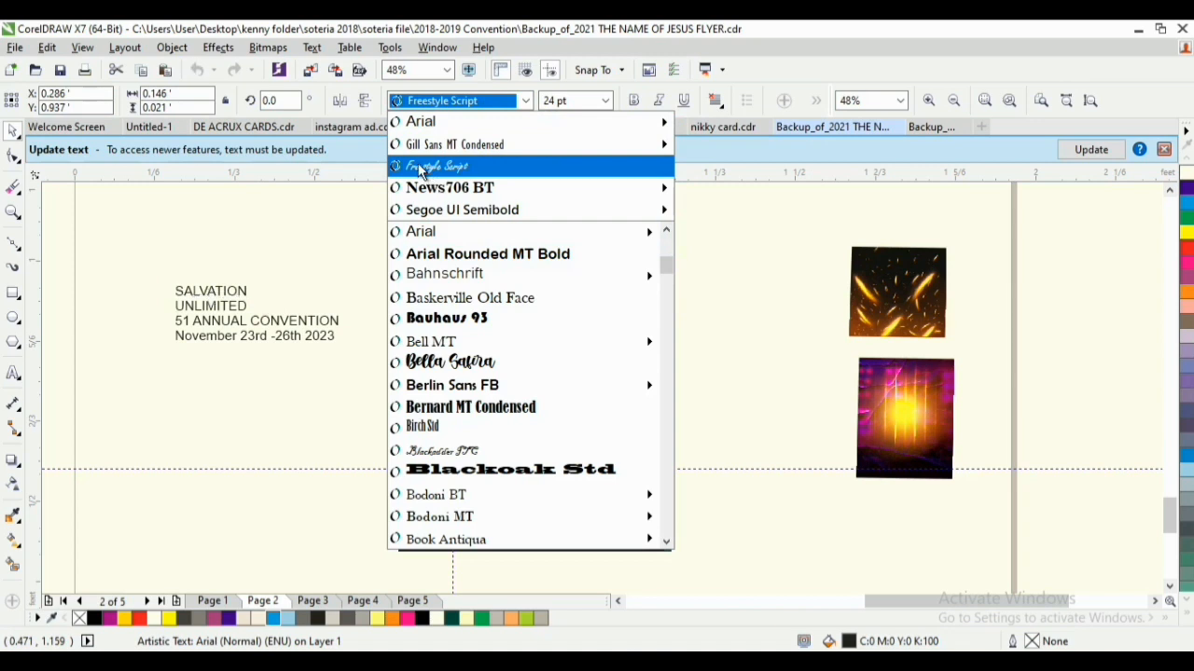
{"action": "scroll", "coordinate": [438, 233], "scroll_direction": "down", "scroll_amount": 10}
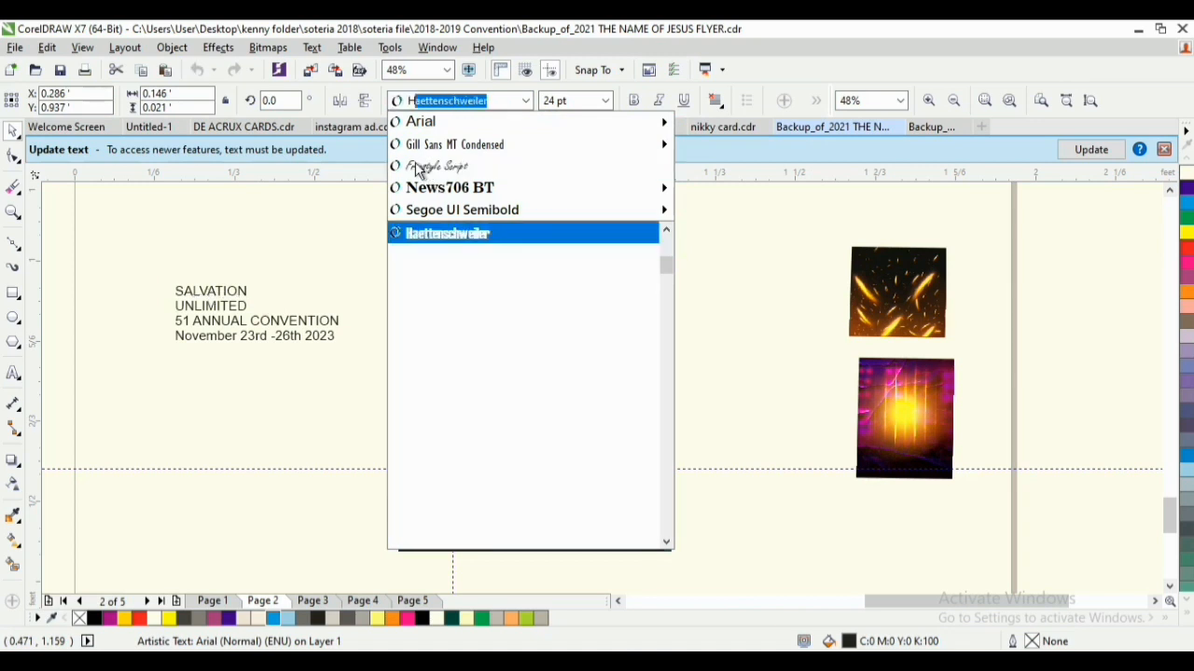
{"action": "left_click", "coordinate": [448, 234]}
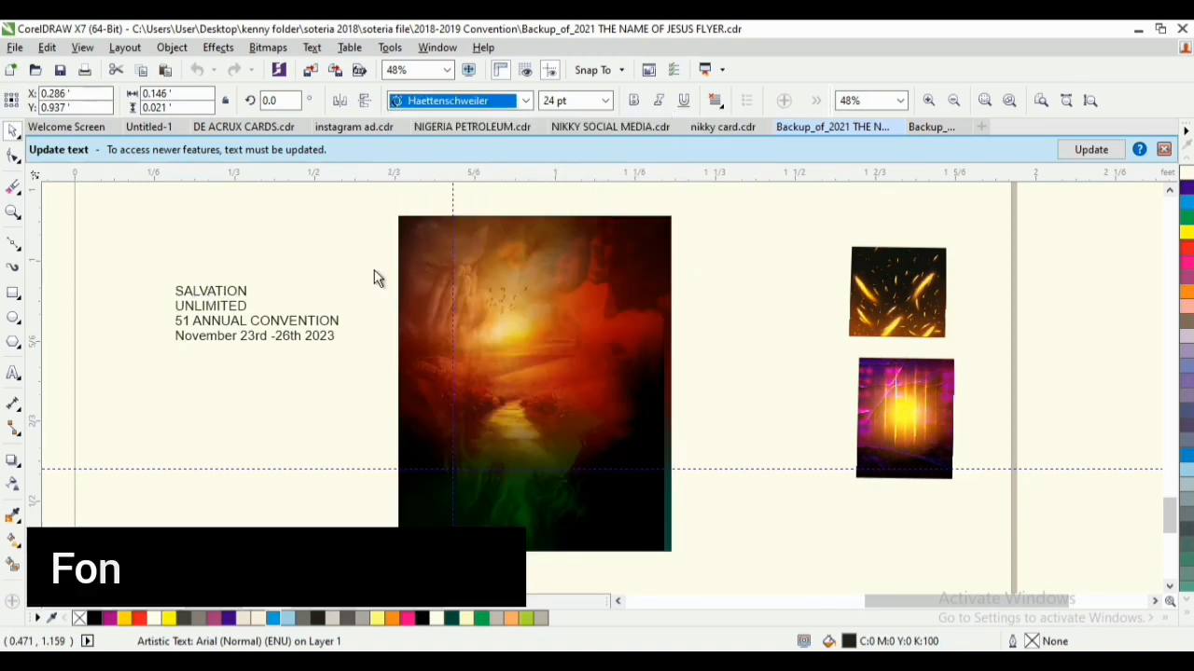
{"action": "left_click_drag", "start_coordinate": [478, 352], "coordinate": [631, 451]}
{"action": "left_click_drag", "start_coordinate": [541, 355], "coordinate": [529, 357]}
Change the font of the UNLIMITED text to Freestyle Script
{"action": "left_click", "coordinate": [214, 302]}
{"action": "left_click", "coordinate": [238, 317]}
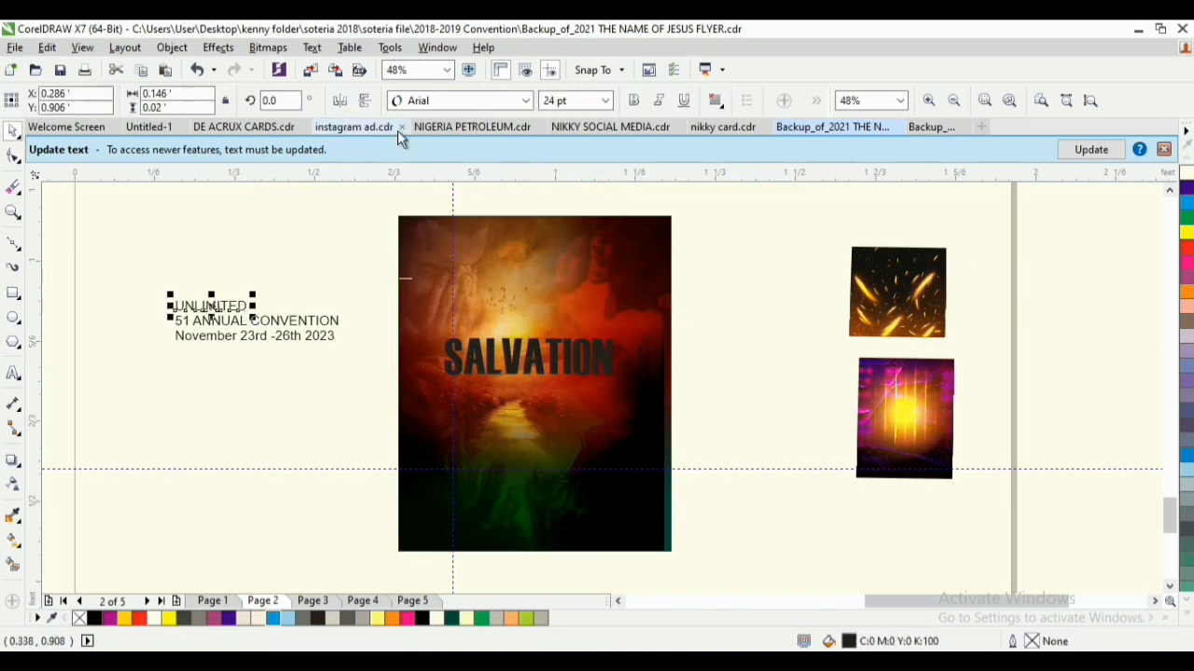
{"action": "left_click", "coordinate": [413, 101]}
{"action": "left_click", "coordinate": [448, 190]}
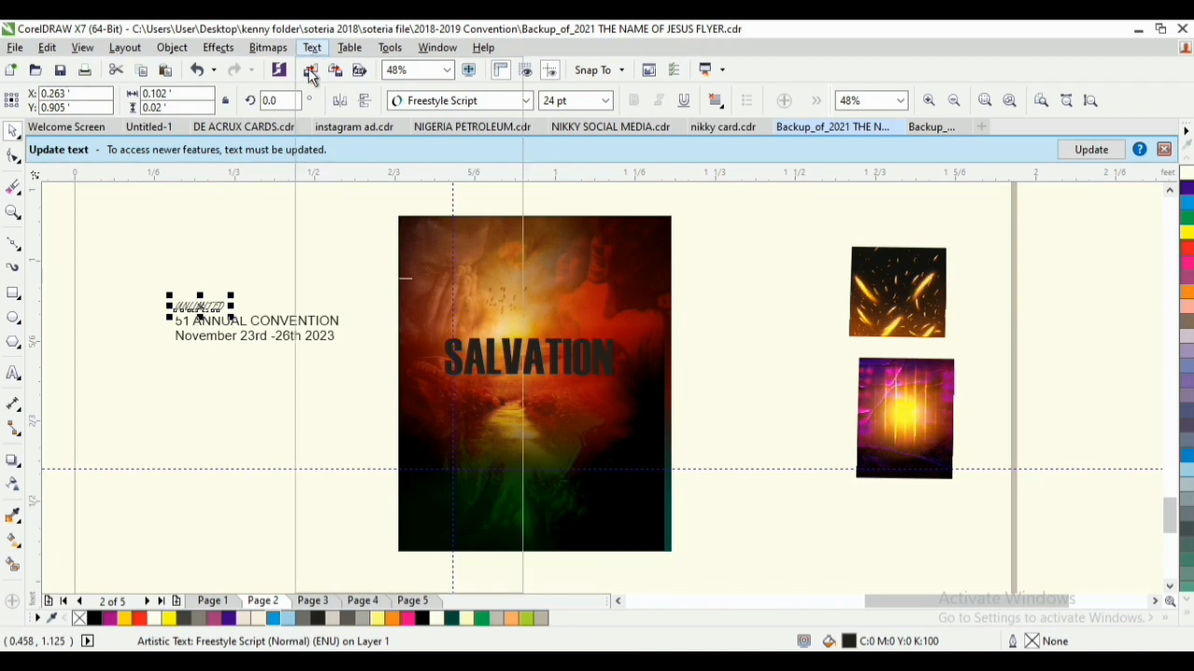
{"action": "left_click", "coordinate": [313, 51]}
{"action": "left_click", "coordinate": [212, 306]}
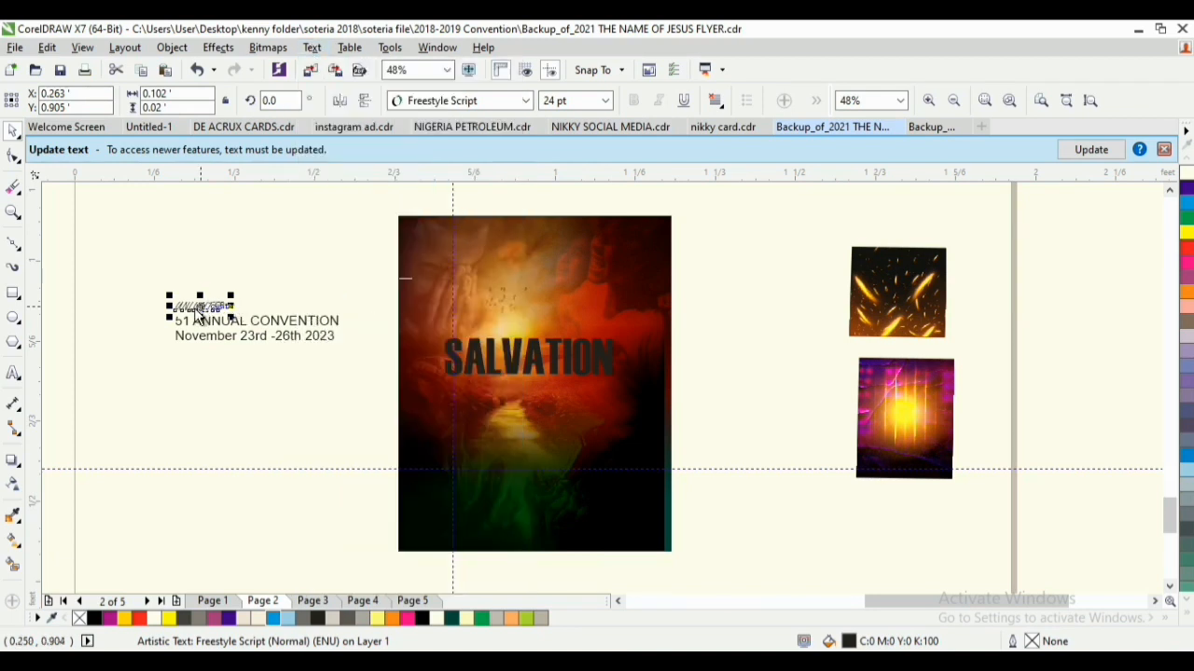
Move the UNLIMITED text directly below SALVATION on the flyer and enlarge it to about 58 pt
{"action": "left_click_drag", "start_coordinate": [213, 306], "coordinate": [494, 382]}
{"action": "left_click", "coordinate": [513, 392]}
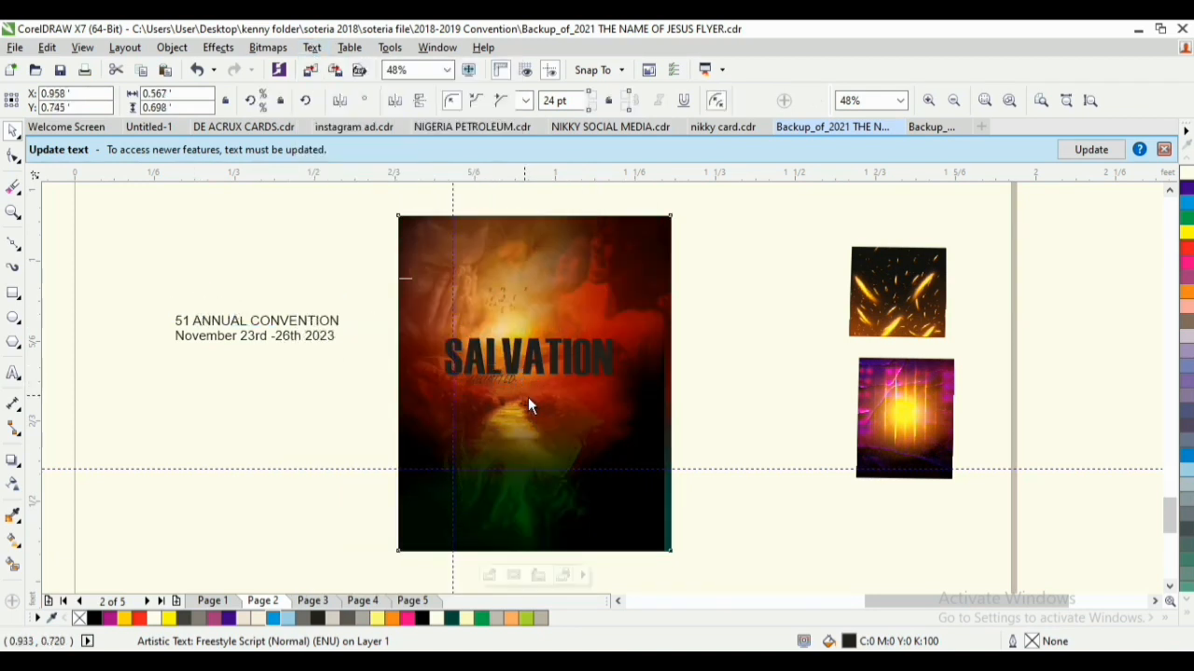
{"action": "scroll", "coordinate": [513, 392], "scroll_direction": "up", "scroll_amount": 5}
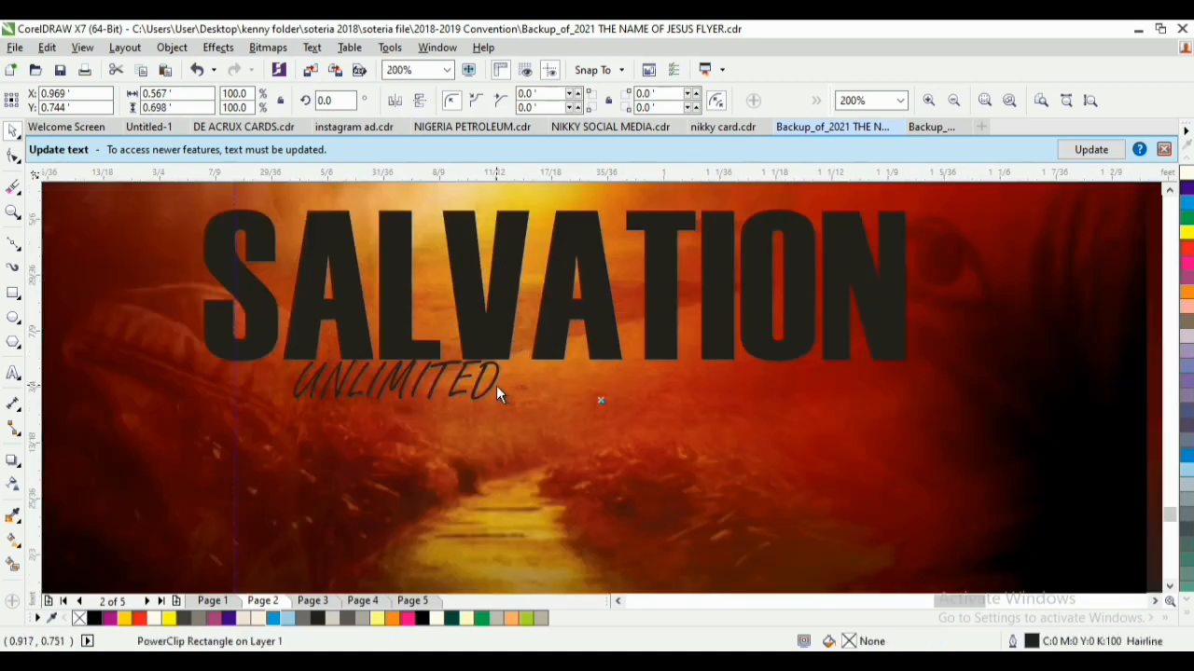
{"action": "scroll", "coordinate": [485, 385], "scroll_direction": "down", "scroll_amount": 2}
{"action": "left_click", "coordinate": [477, 392]}
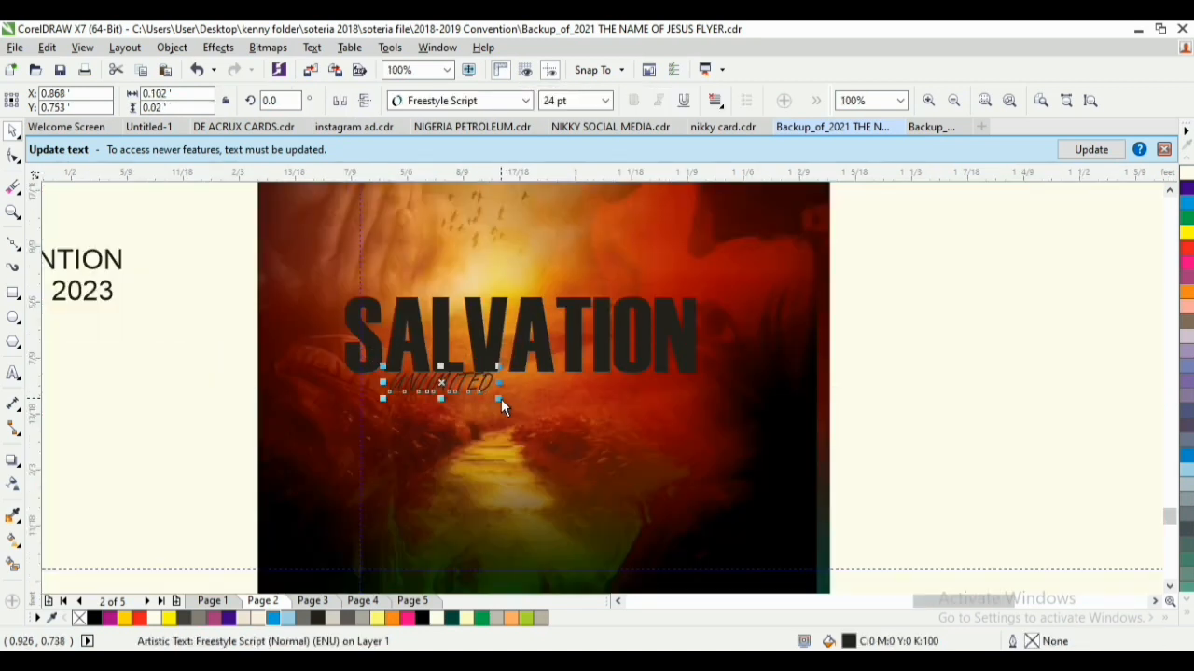
{"action": "left_click_drag", "start_coordinate": [501, 399], "coordinate": [634, 488]}
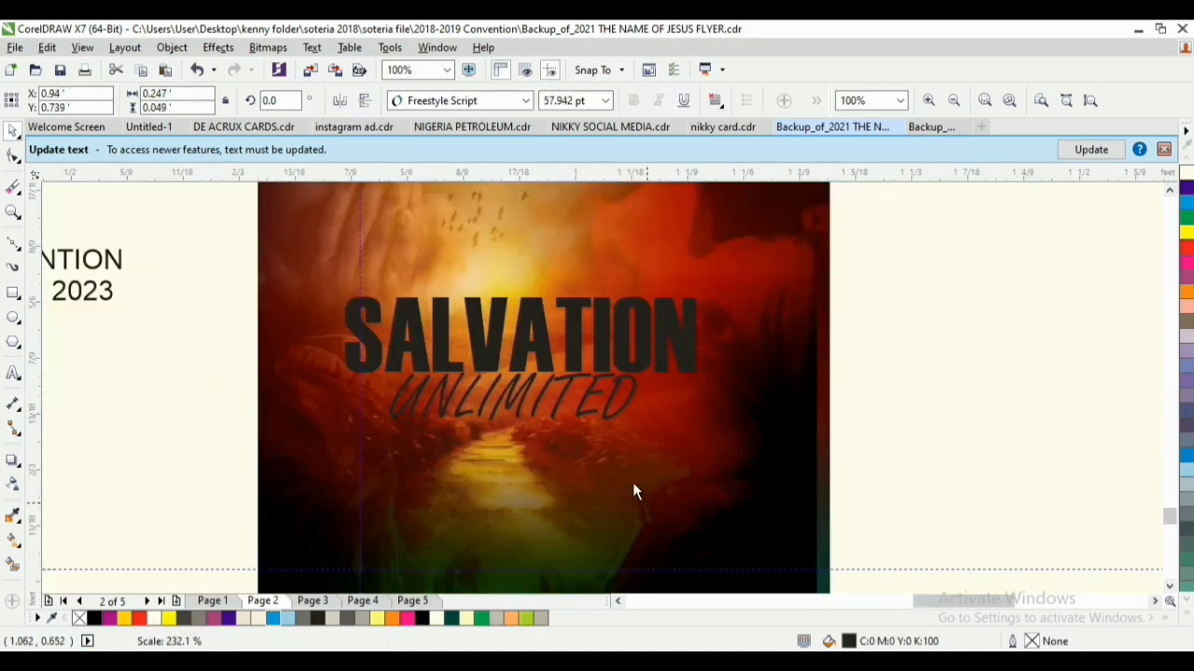
Change the case of the UNLIMITED text to Title Case
{"action": "left_click", "coordinate": [311, 48]}
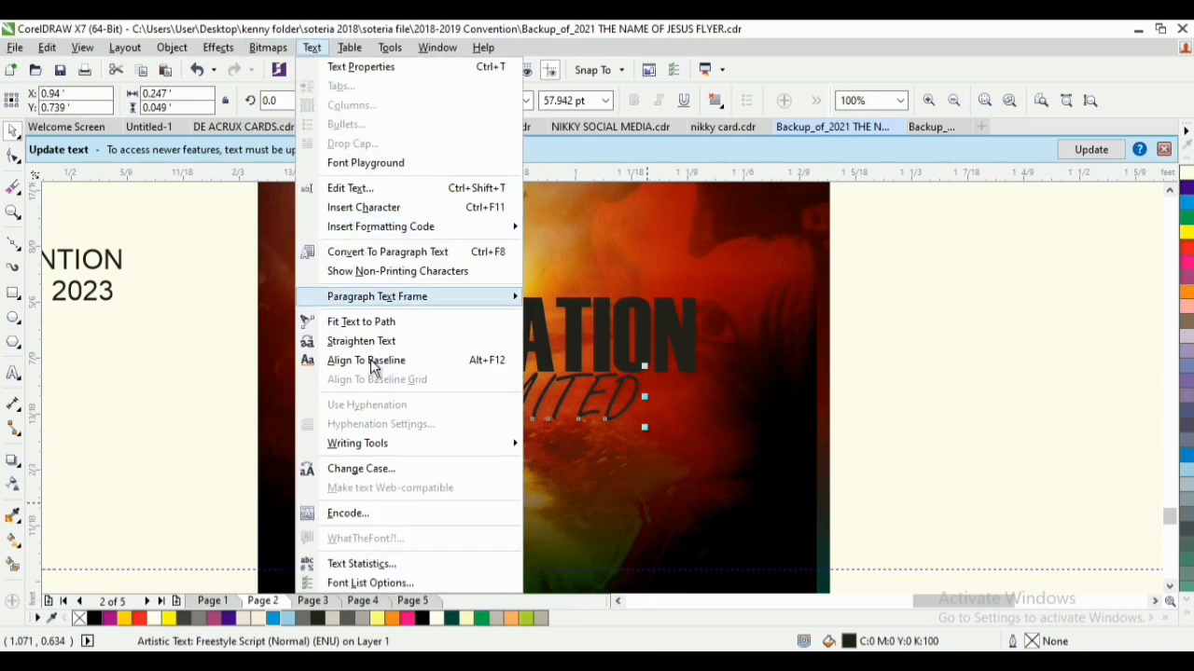
{"action": "left_click", "coordinate": [378, 476]}
{"action": "left_click", "coordinate": [495, 350]}
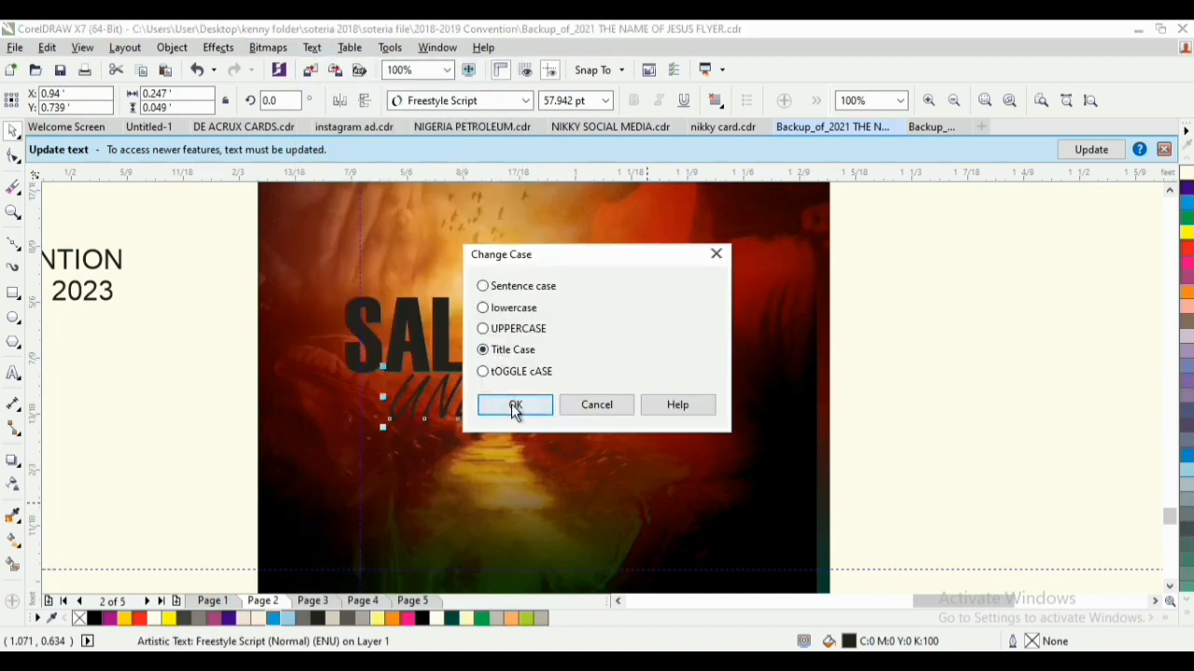
{"action": "left_click", "coordinate": [512, 403]}
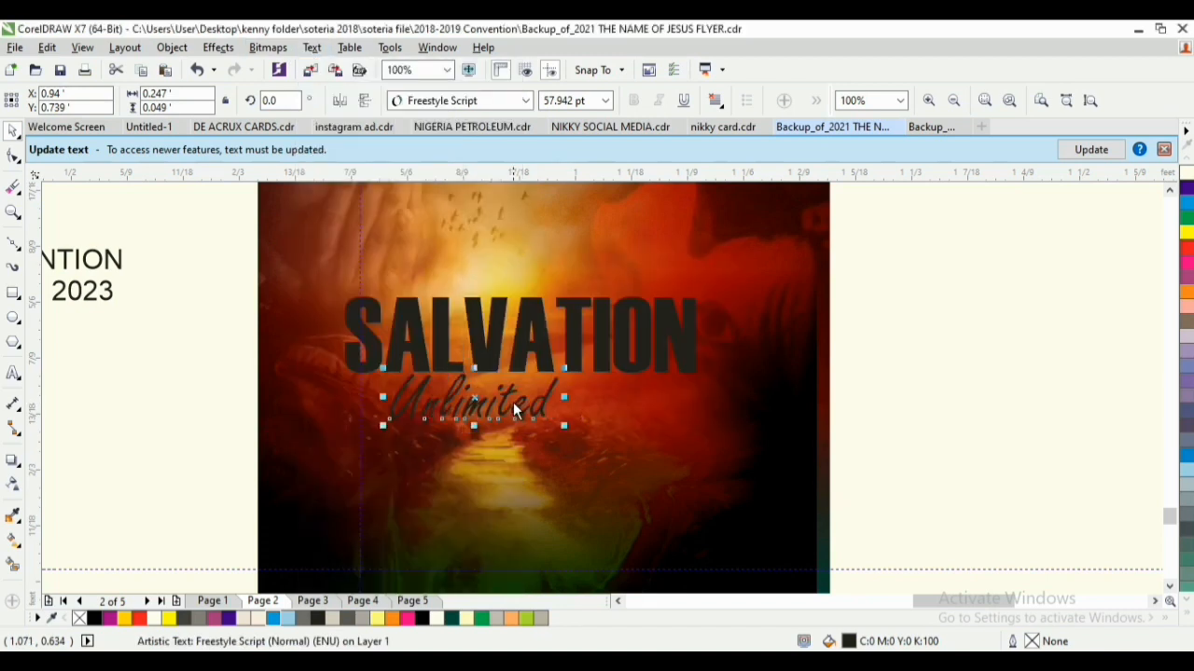
Fill both the Unlimited and SALVATION texts with white
{"action": "left_click", "coordinate": [1185, 175]}
{"action": "left_click", "coordinate": [644, 370]}
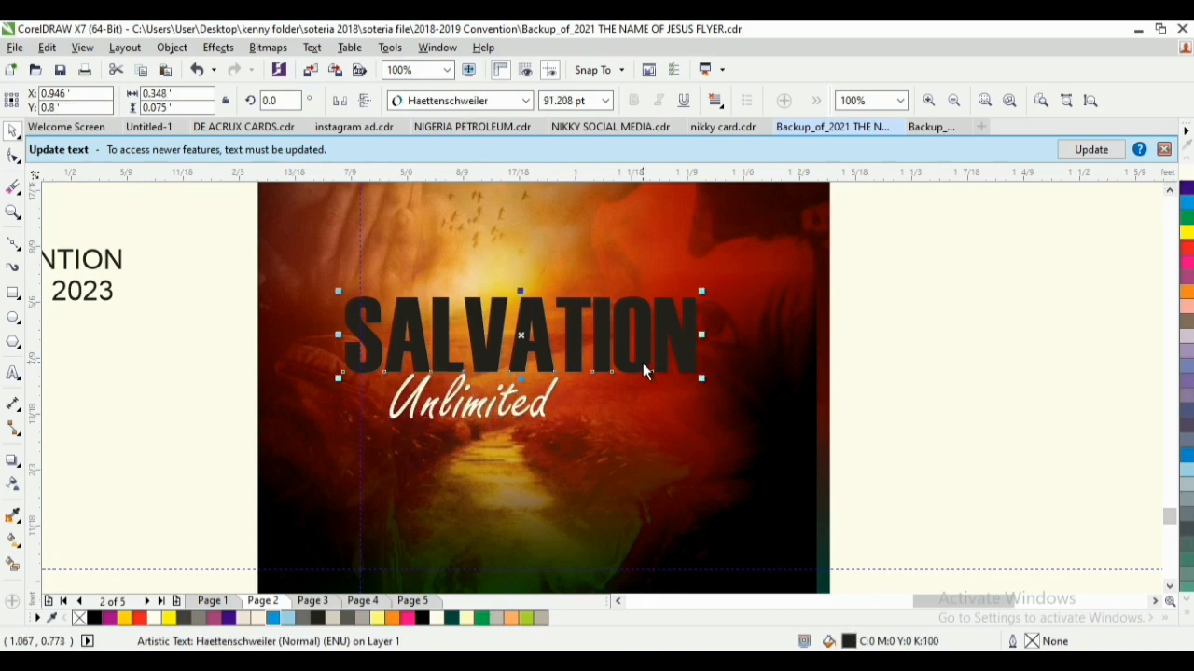
{"action": "left_click", "coordinate": [1185, 175]}
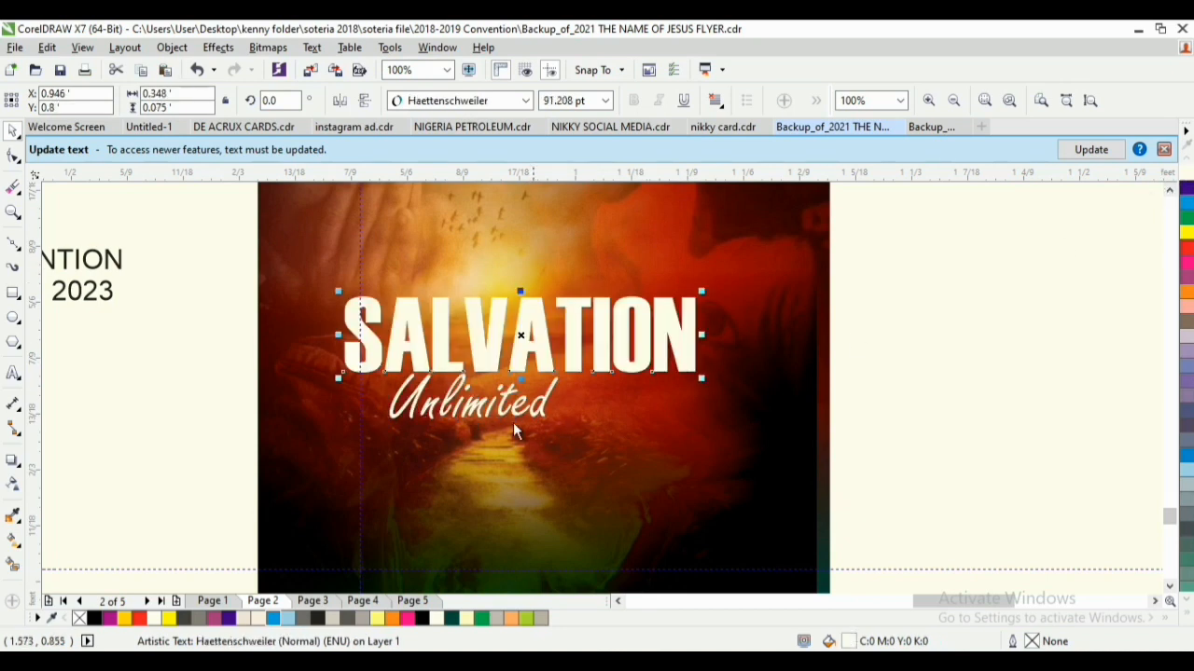
{"action": "left_click", "coordinate": [499, 411]}
Edit the flyer's PowerClip contents, stretch the bitmap over the lower part rightwards to 104% width, and finish editing
{"action": "left_click", "coordinate": [701, 396]}
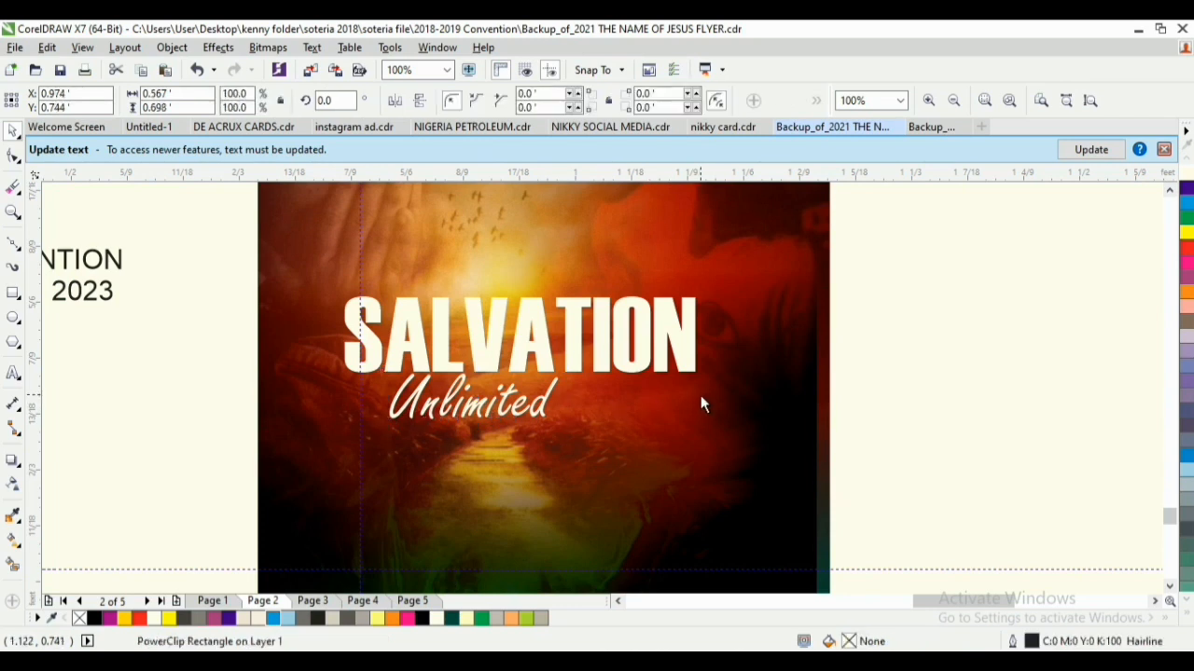
{"action": "left_click", "coordinate": [701, 396], "text": "ctrl"}
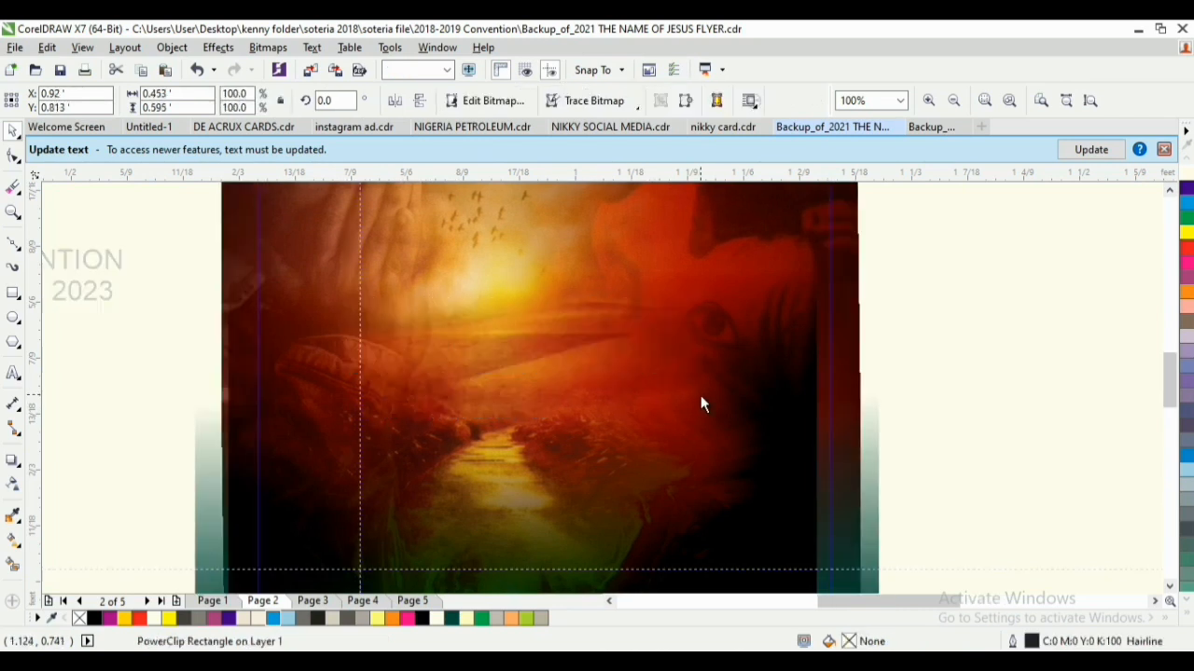
{"action": "left_click", "coordinate": [734, 424]}
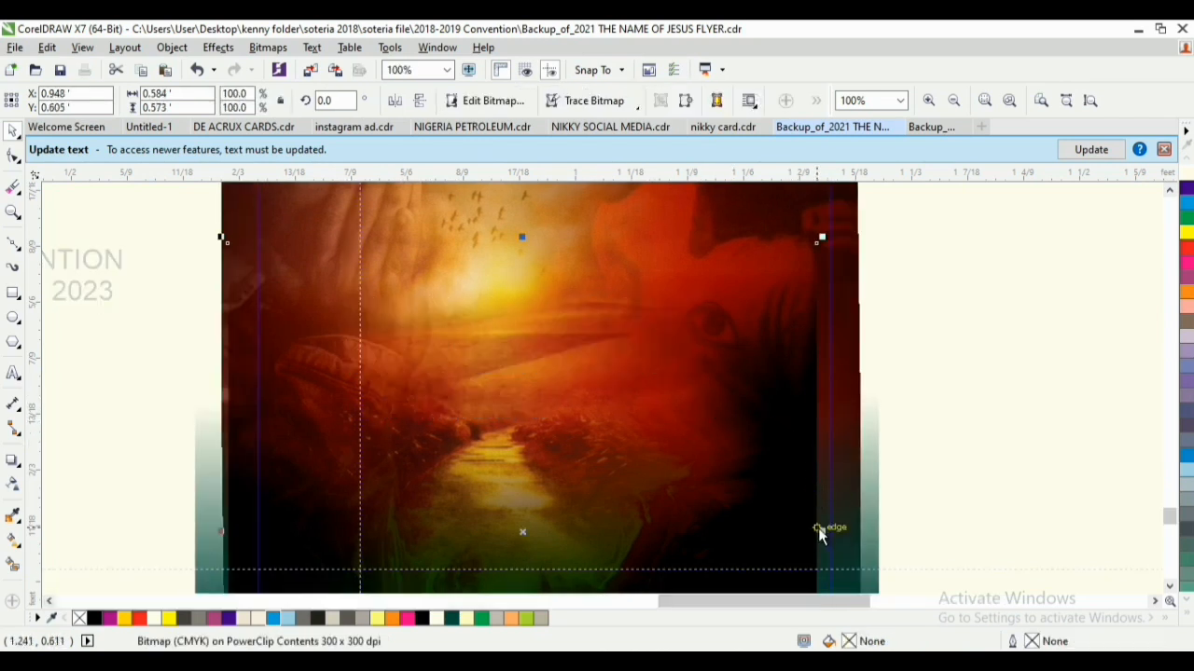
{"action": "left_click_drag", "start_coordinate": [818, 528], "coordinate": [849, 530]}
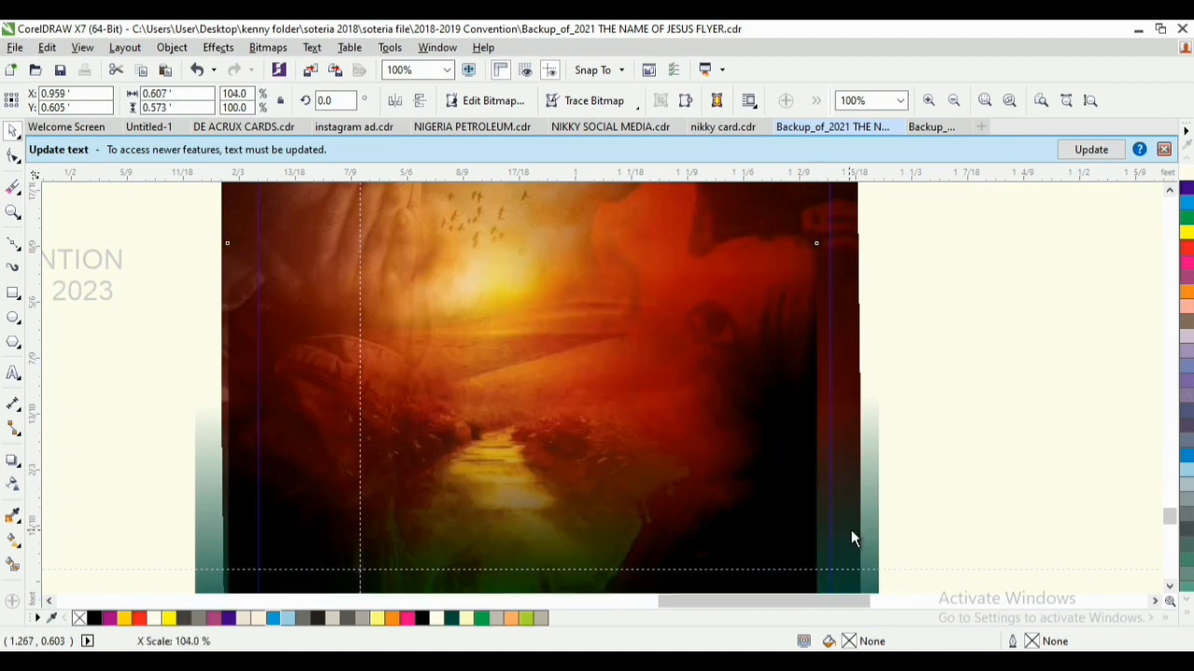
{"action": "left_click", "coordinate": [1054, 403], "text": "ctrl"}
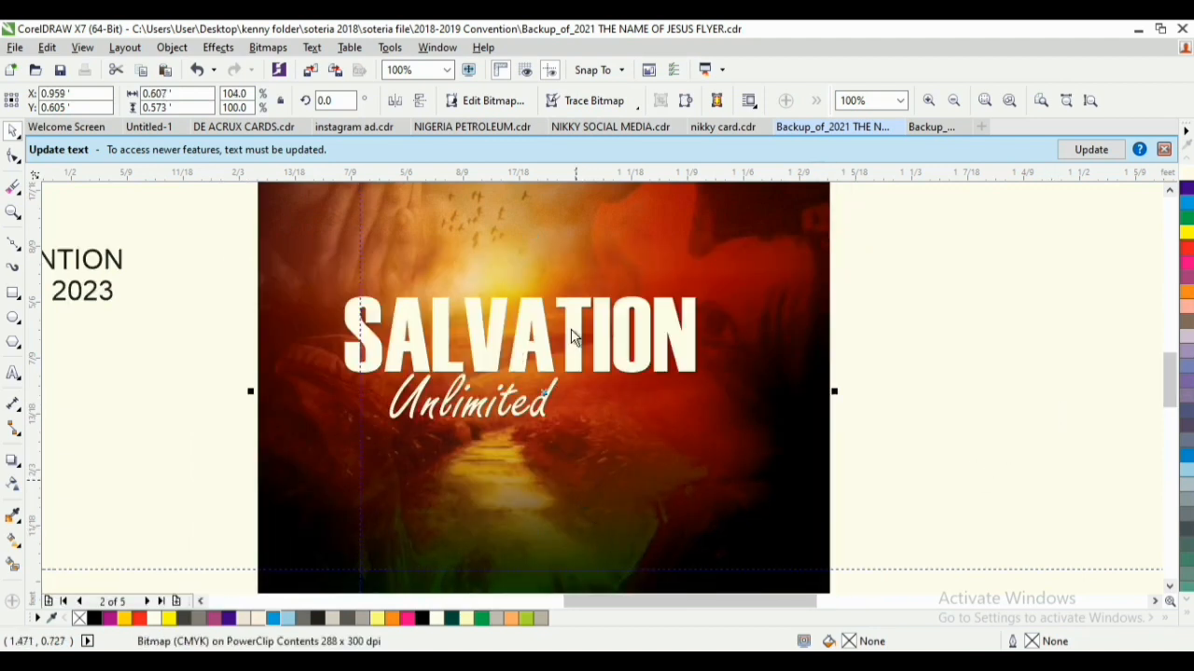
Give the SALVATION text a yellow 4 pt outline, placed behind the fill and scaling with the object
{"action": "scroll", "coordinate": [568, 329], "scroll_direction": "down", "scroll_amount": 3}
{"action": "scroll", "coordinate": [560, 331], "scroll_direction": "up", "scroll_amount": 3}
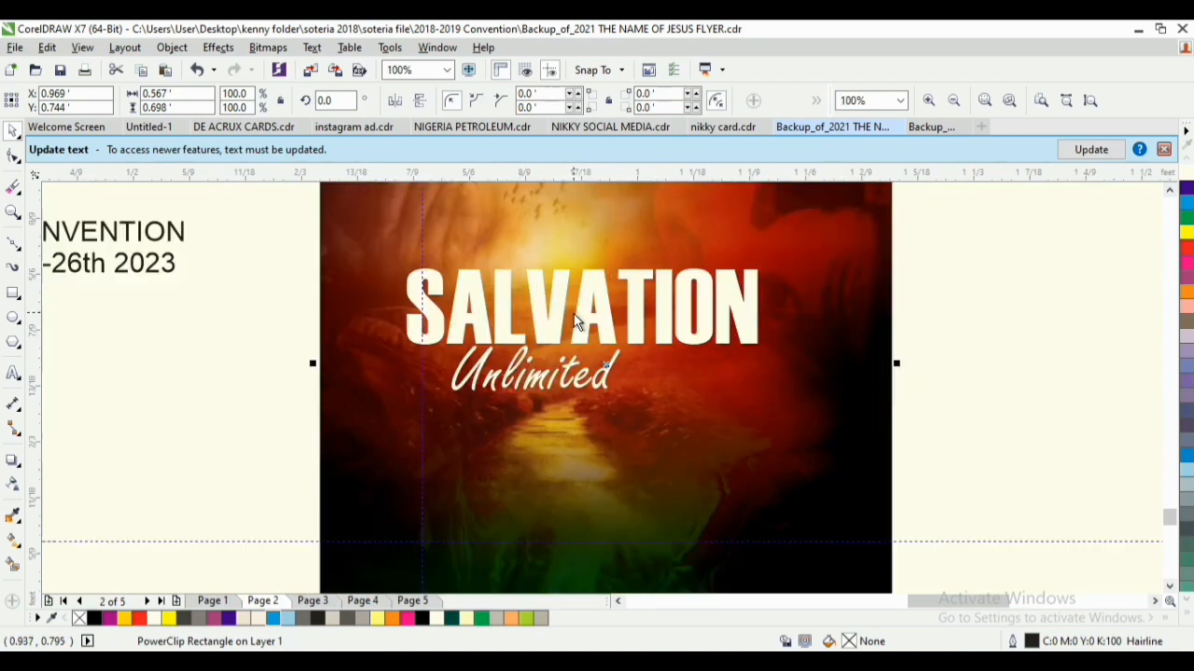
{"action": "left_click", "coordinate": [609, 319]}
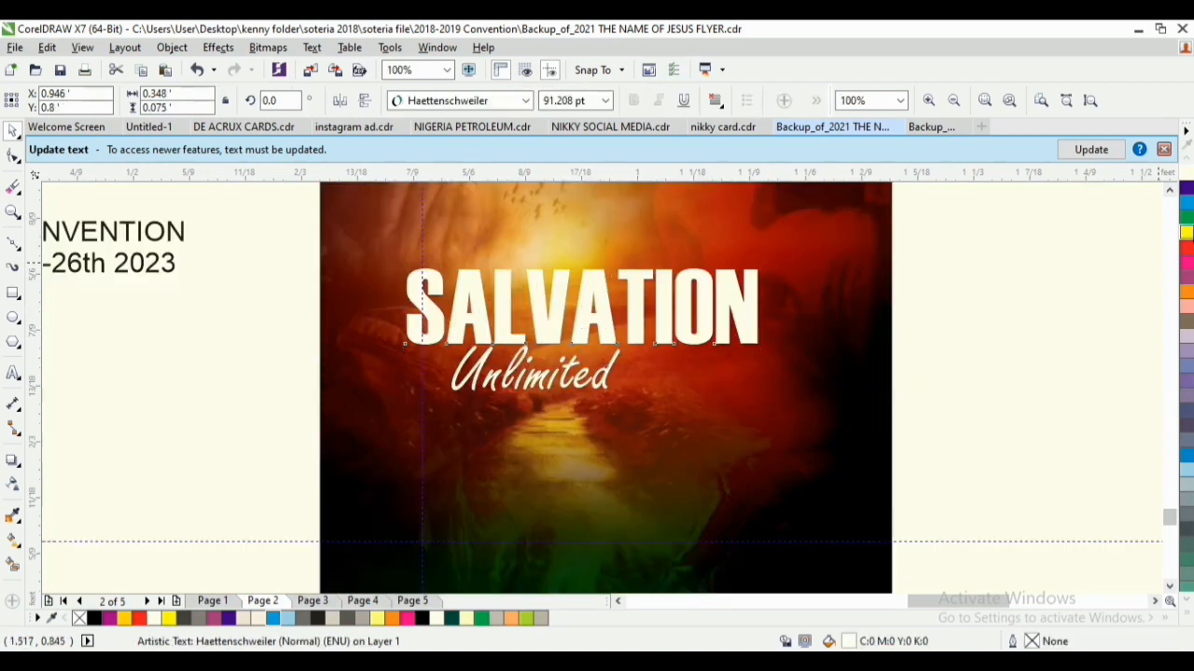
{"action": "left_click", "coordinate": [726, 292]}
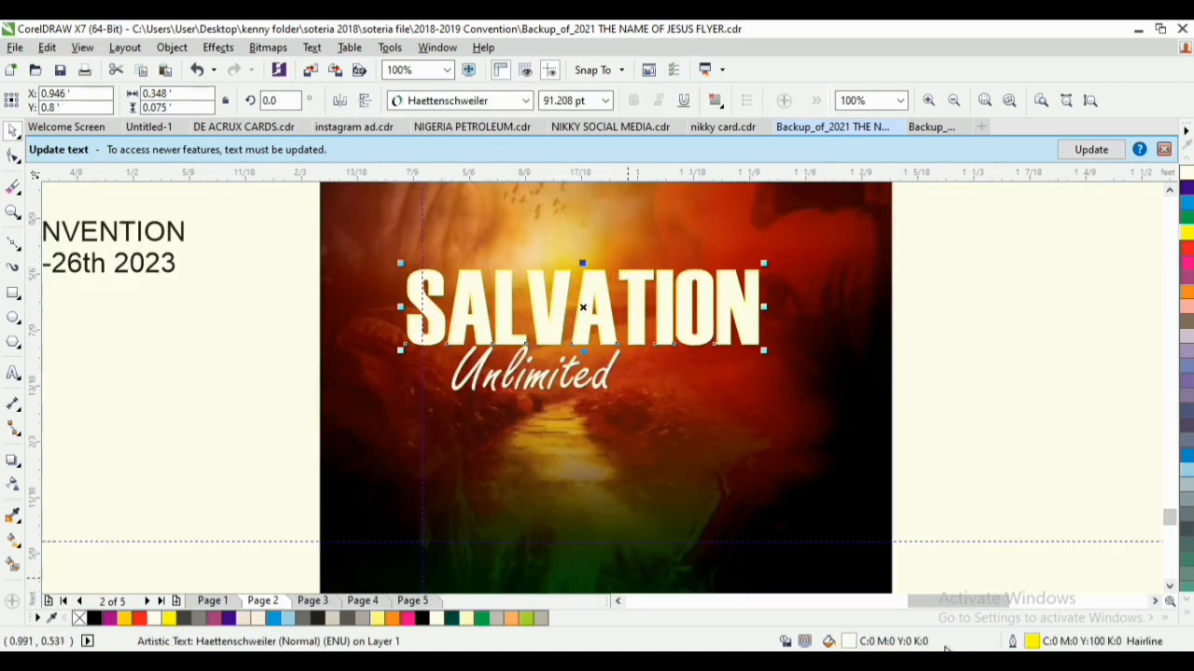
{"action": "double_click", "coordinate": [1012, 641]}
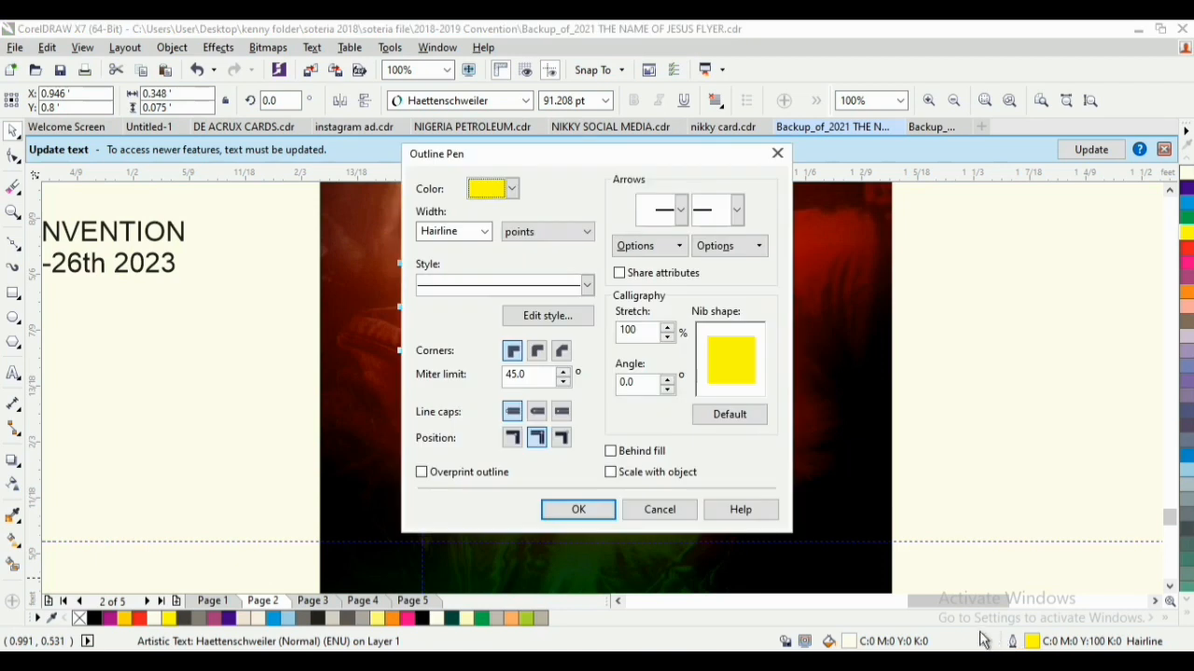
{"action": "left_click", "coordinate": [484, 231]}
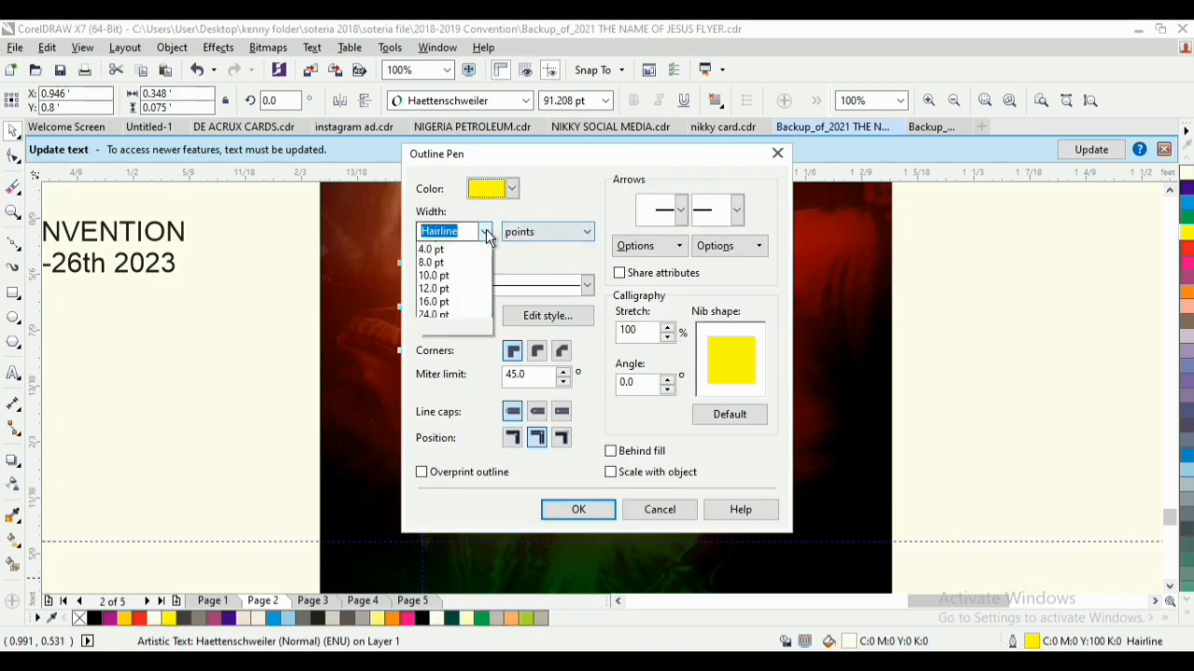
{"action": "left_click", "coordinate": [455, 359]}
{"action": "left_click", "coordinate": [624, 452]}
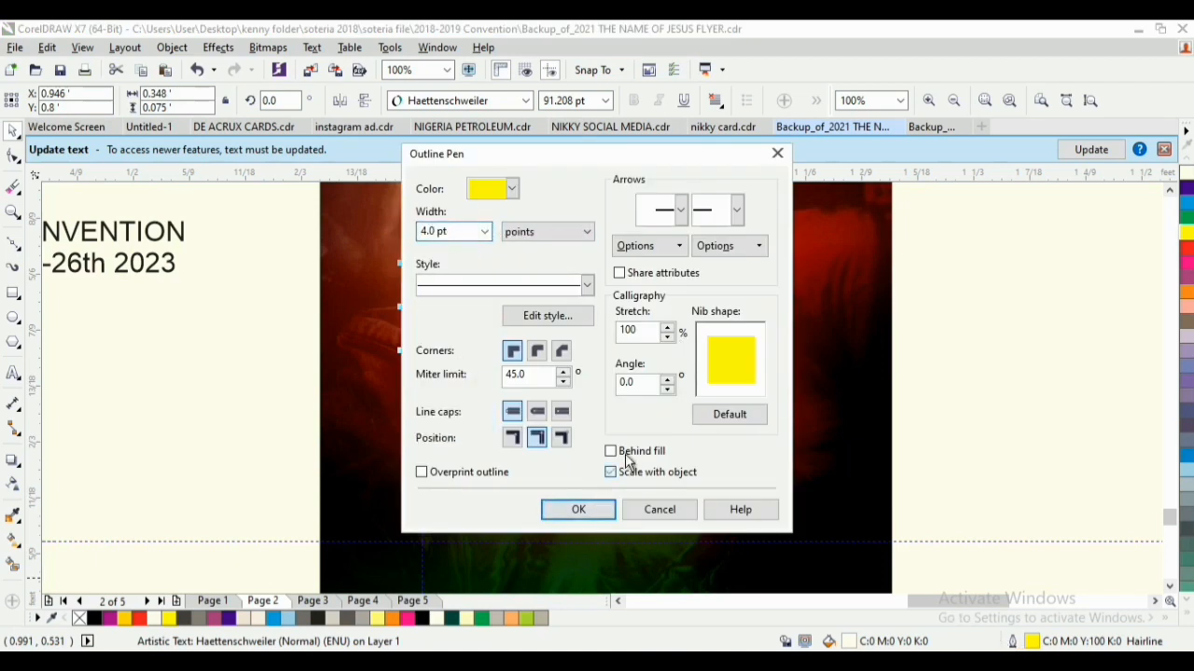
{"action": "left_click", "coordinate": [601, 511]}
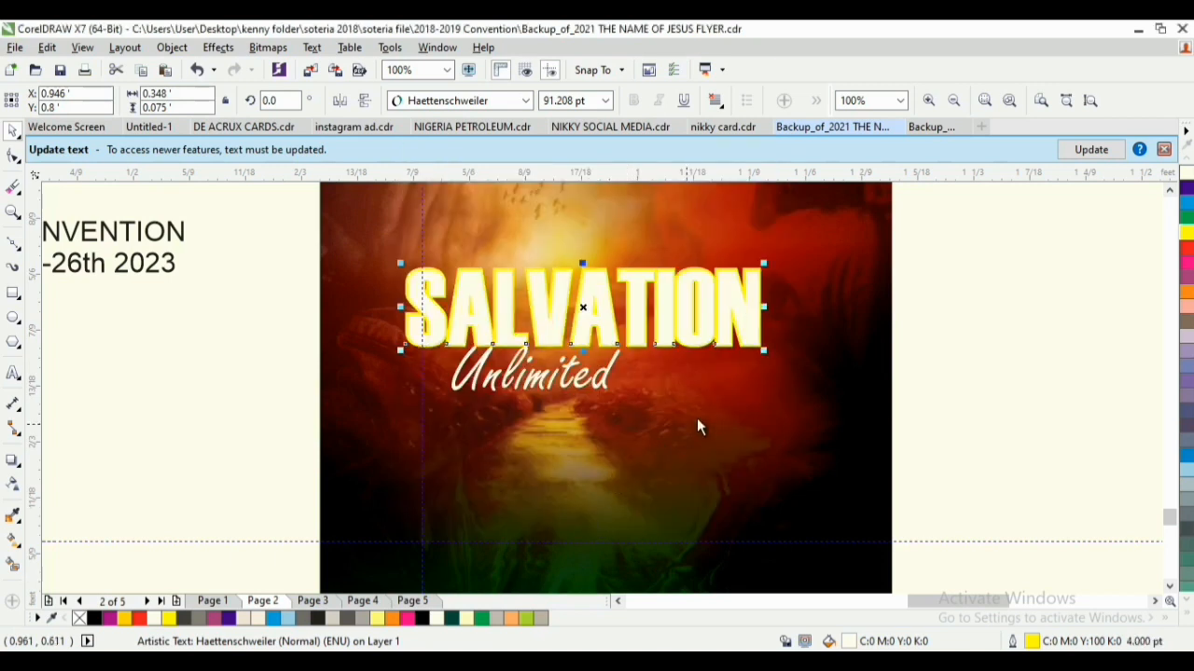
PowerClip the fire-sparks bitmap beside the flyer inside the SALVATION text
{"action": "scroll", "coordinate": [783, 373], "scroll_direction": "down", "scroll_amount": 1}
{"action": "left_click_drag", "start_coordinate": [1033, 308], "coordinate": [760, 342]}
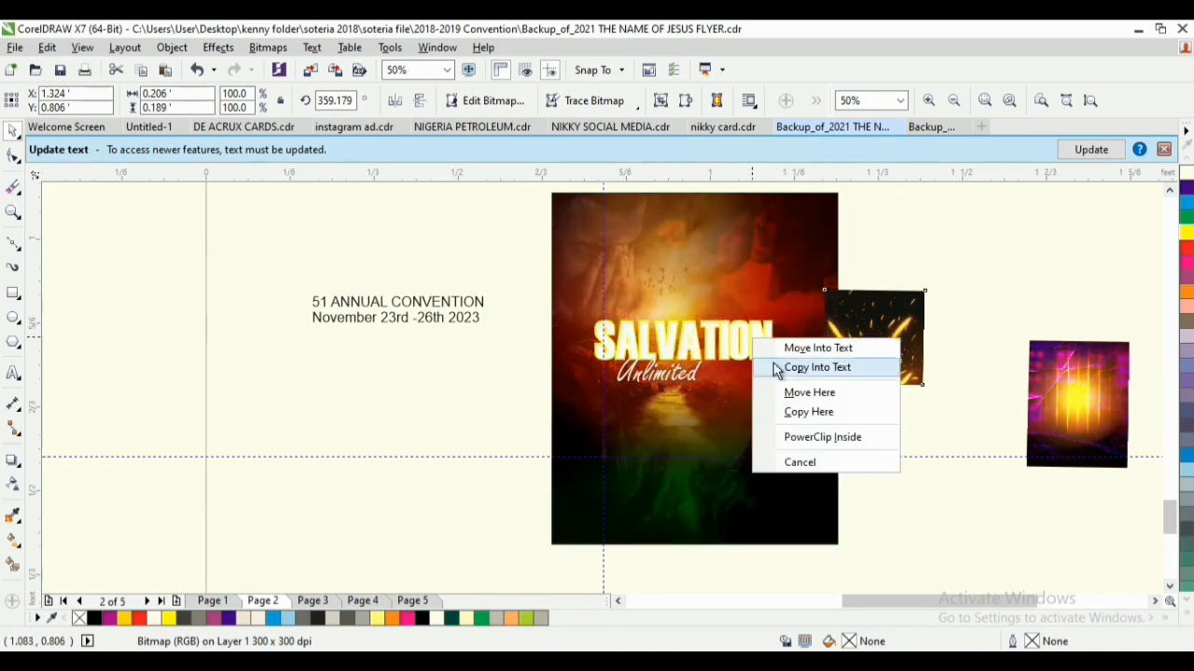
{"action": "left_click", "coordinate": [796, 433]}
{"action": "scroll", "coordinate": [719, 329], "scroll_direction": "up", "scroll_amount": 1}
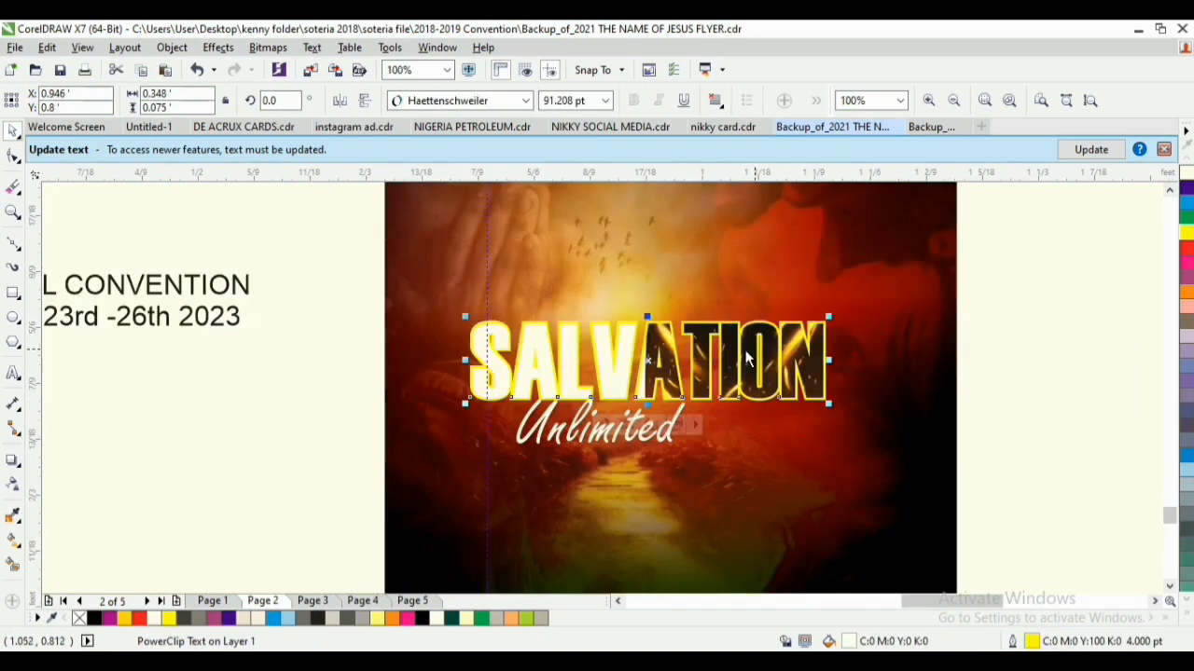
Edit the SALVATION PowerClip, place a copy of the sparks bitmap over the word's first letters, and finish editing
{"action": "left_click", "coordinate": [726, 374], "text": "ctrl"}
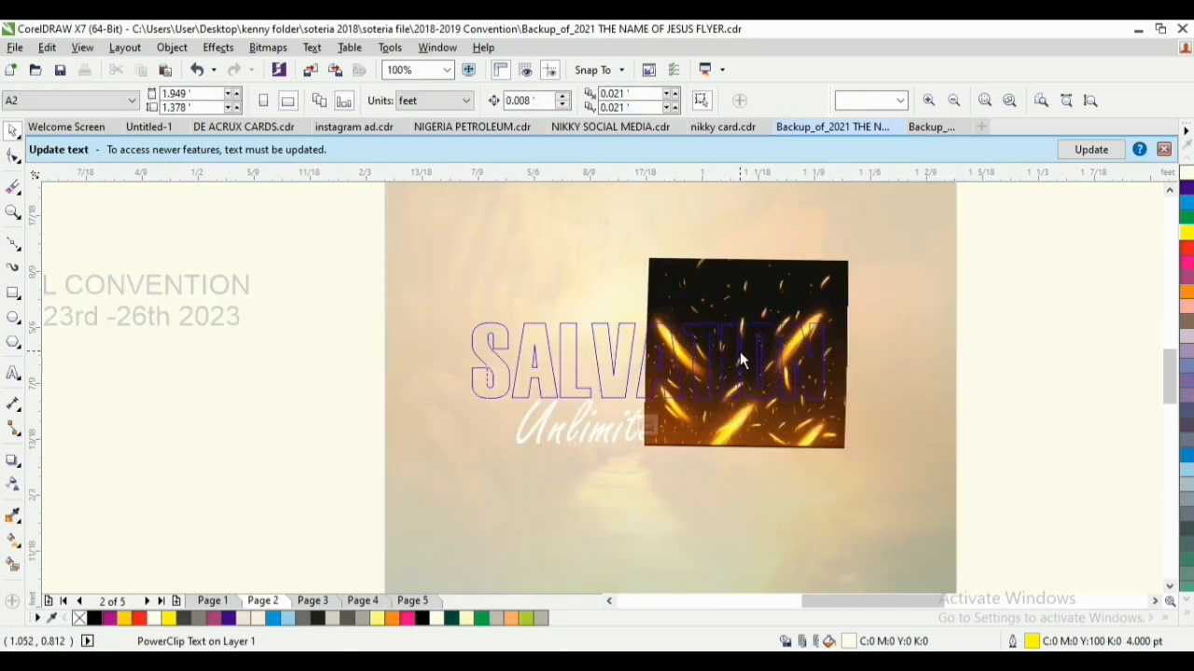
{"action": "left_click_drag", "start_coordinate": [751, 368], "coordinate": [553, 370]}
{"action": "right_click", "coordinate": [553, 369]}
{"action": "left_click", "coordinate": [479, 397]}
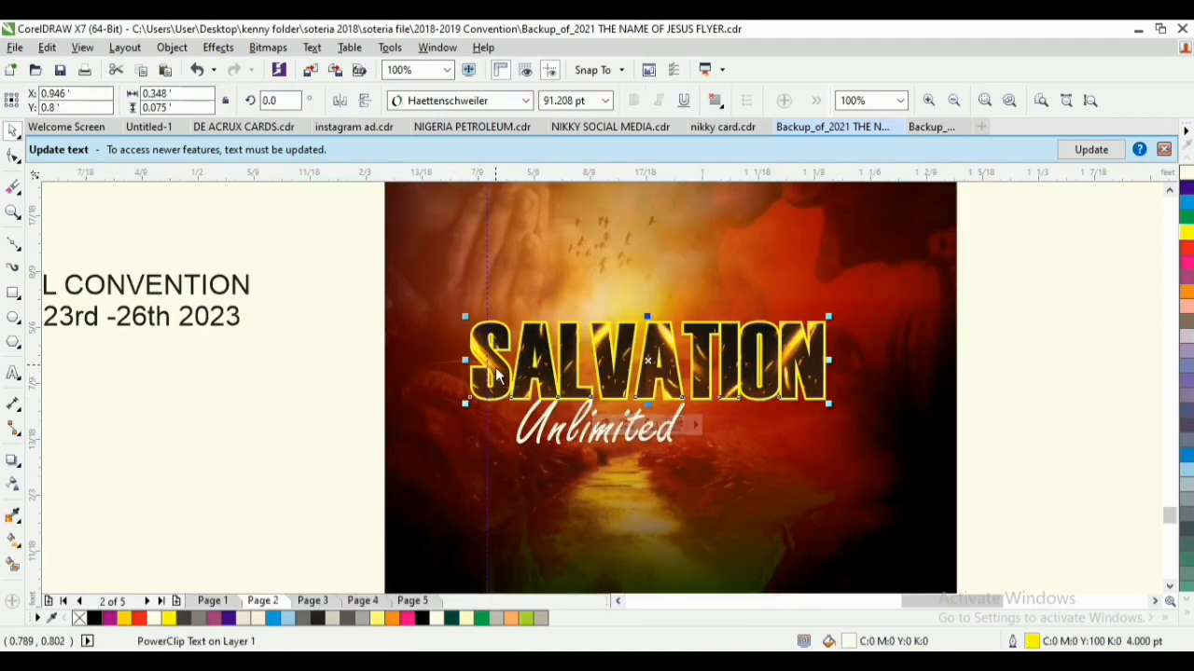
Enlarge the Unlimited text to about 87 pt and move it up to overlap the lower edge of SALVATION
{"action": "left_click", "coordinate": [674, 438]}
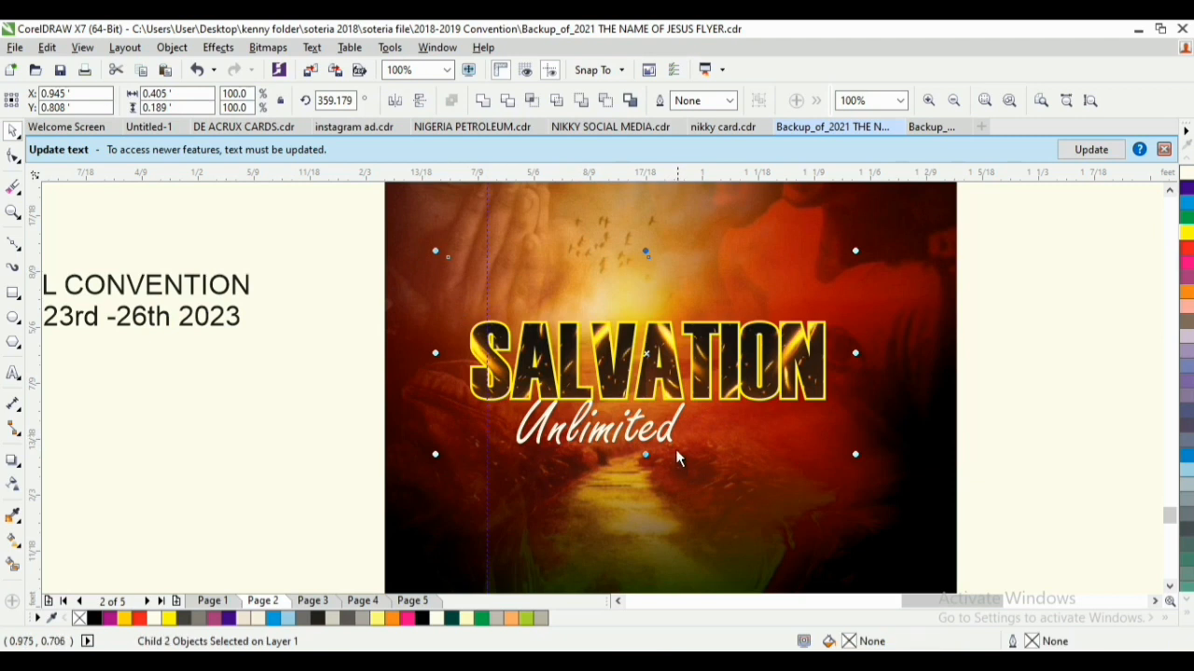
{"action": "left_click", "coordinate": [672, 443]}
{"action": "left_click_drag", "start_coordinate": [692, 453], "coordinate": [779, 502]}
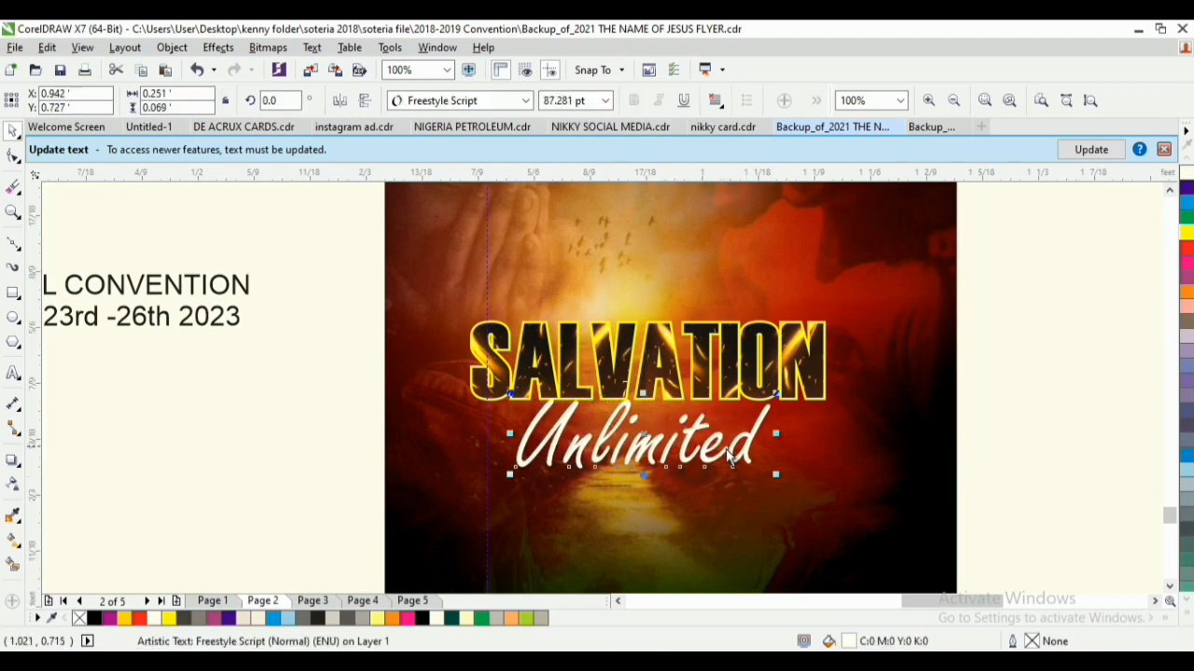
{"action": "left_click_drag", "start_coordinate": [735, 458], "coordinate": [736, 433]}
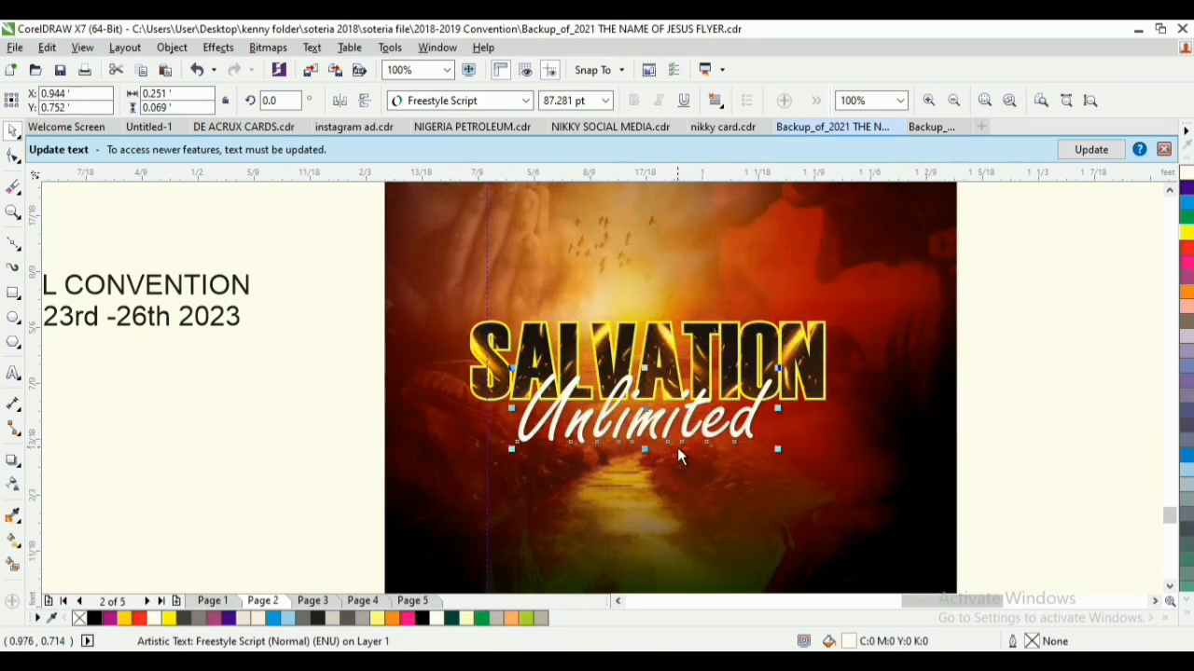
Move the Soteria Bible Church logo with its church name and Presents text onto the flyer above SALVATION
{"action": "key", "text": "z"}
{"action": "key", "text": "F3"}
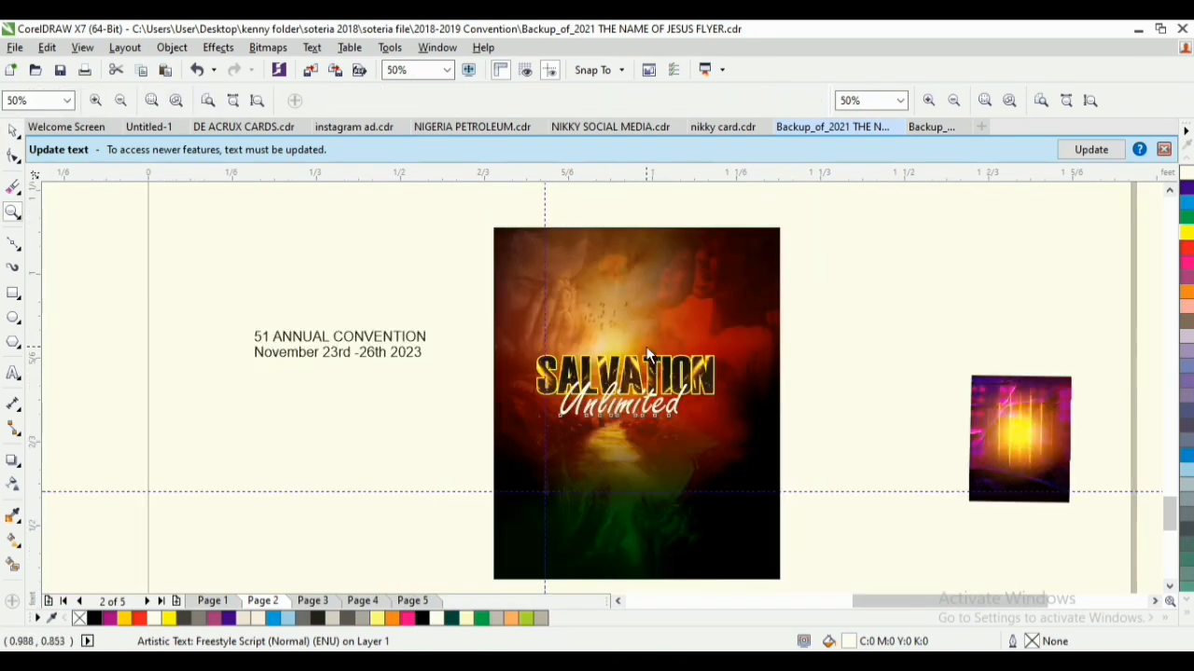
{"action": "key", "text": "space"}
{"action": "key", "text": "space"}
{"action": "key", "text": "F3"}
{"action": "key", "text": "F3"}
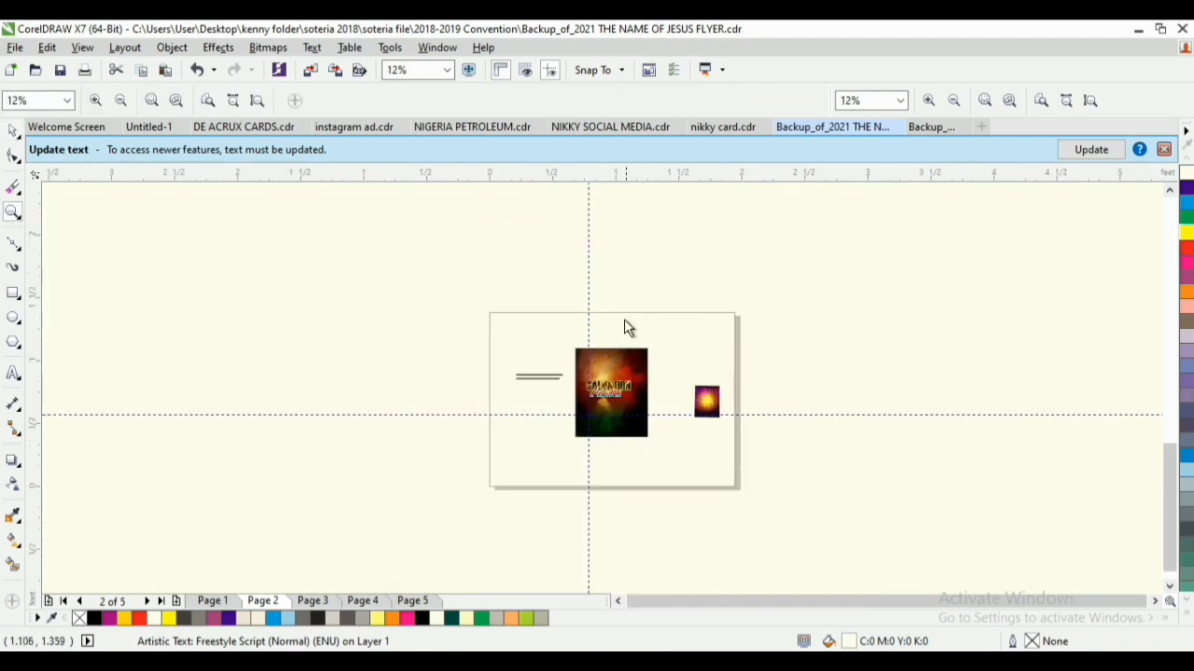
{"action": "left_click_drag", "start_coordinate": [650, 440], "coordinate": [659, 448]}
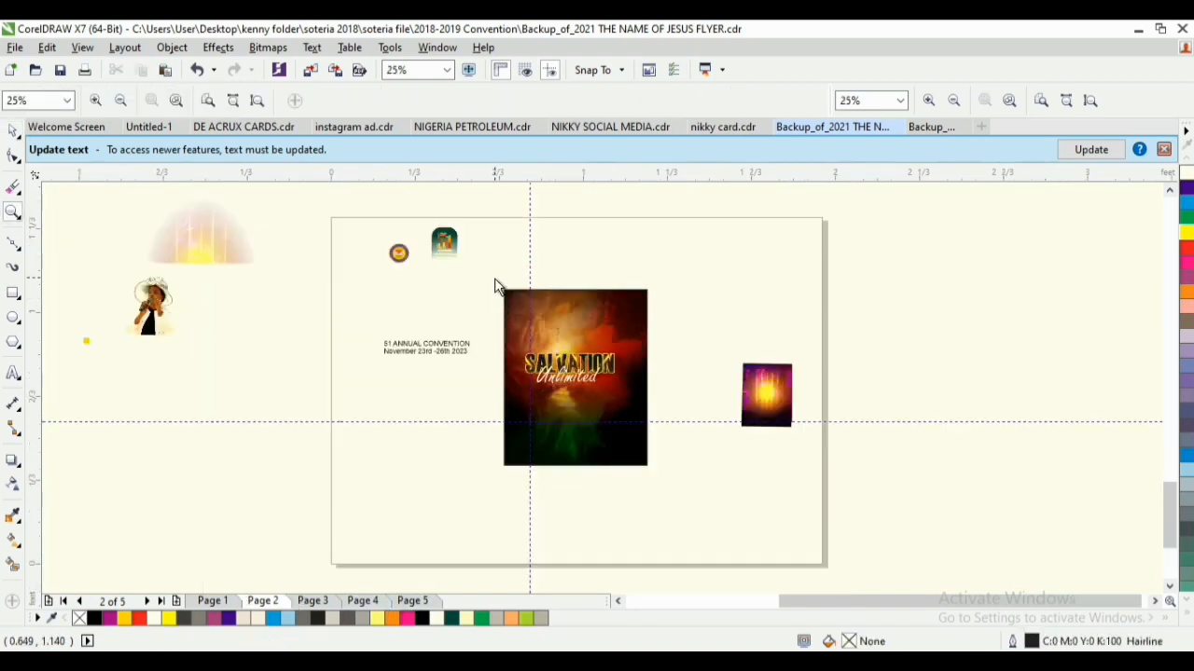
{"action": "left_click_drag", "start_coordinate": [493, 286], "coordinate": [666, 485]}
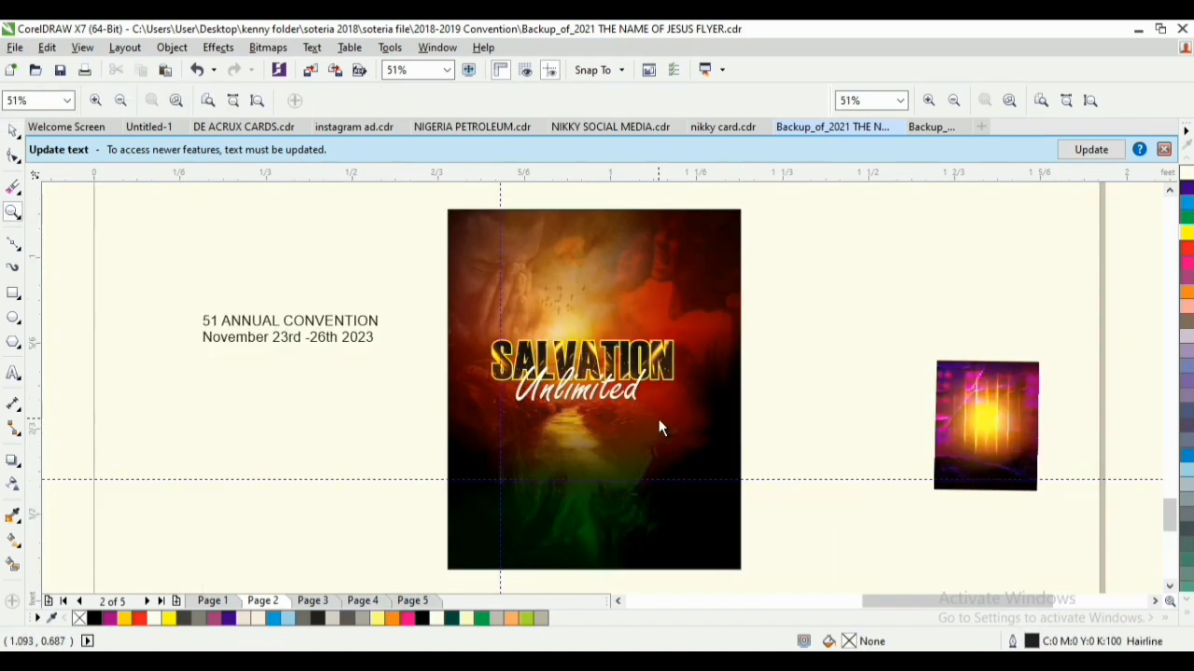
{"action": "left_click", "coordinate": [1167, 192]}
{"action": "left_click", "coordinate": [1168, 191]}
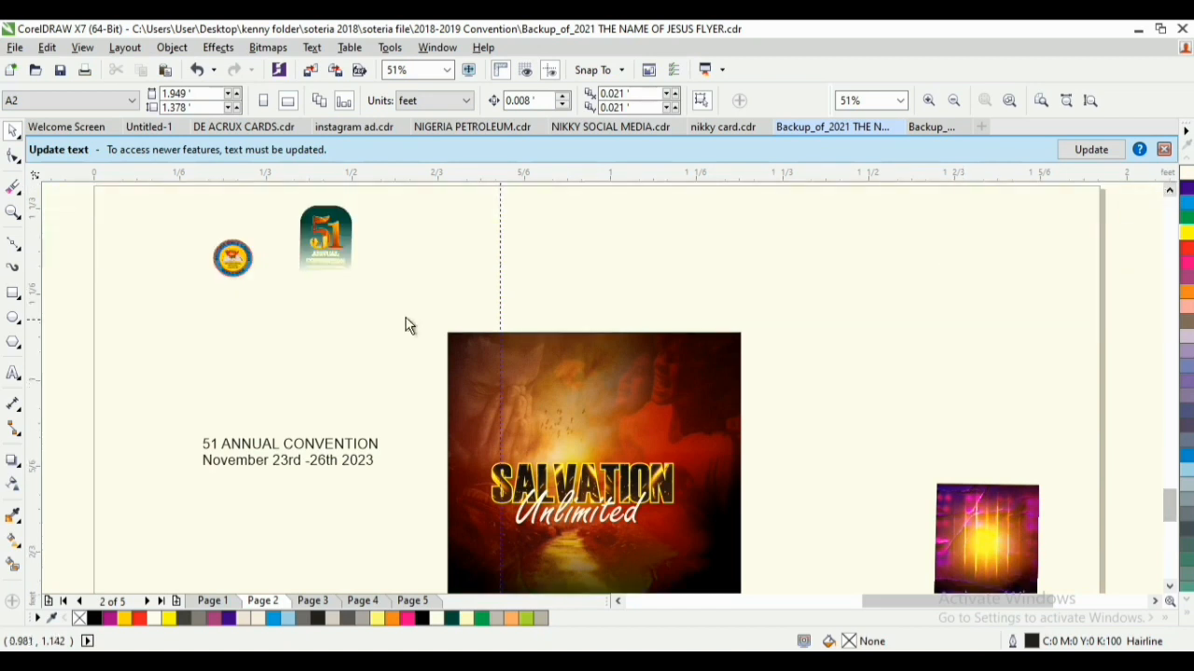
{"action": "left_click_drag", "start_coordinate": [171, 207], "coordinate": [291, 336]}
{"action": "left_click_drag", "start_coordinate": [229, 266], "coordinate": [582, 398]}
Group the church logo with its text and centre the group horizontally on the flyer background
{"action": "key", "text": "z"}
{"action": "left_click_drag", "start_coordinate": [425, 324], "coordinate": [642, 429]}
{"action": "key", "text": "space"}
{"action": "key", "text": "ctrl+g"}
{"action": "left_click", "coordinate": [831, 310], "text": "shift"}
{"action": "key", "text": "c"}
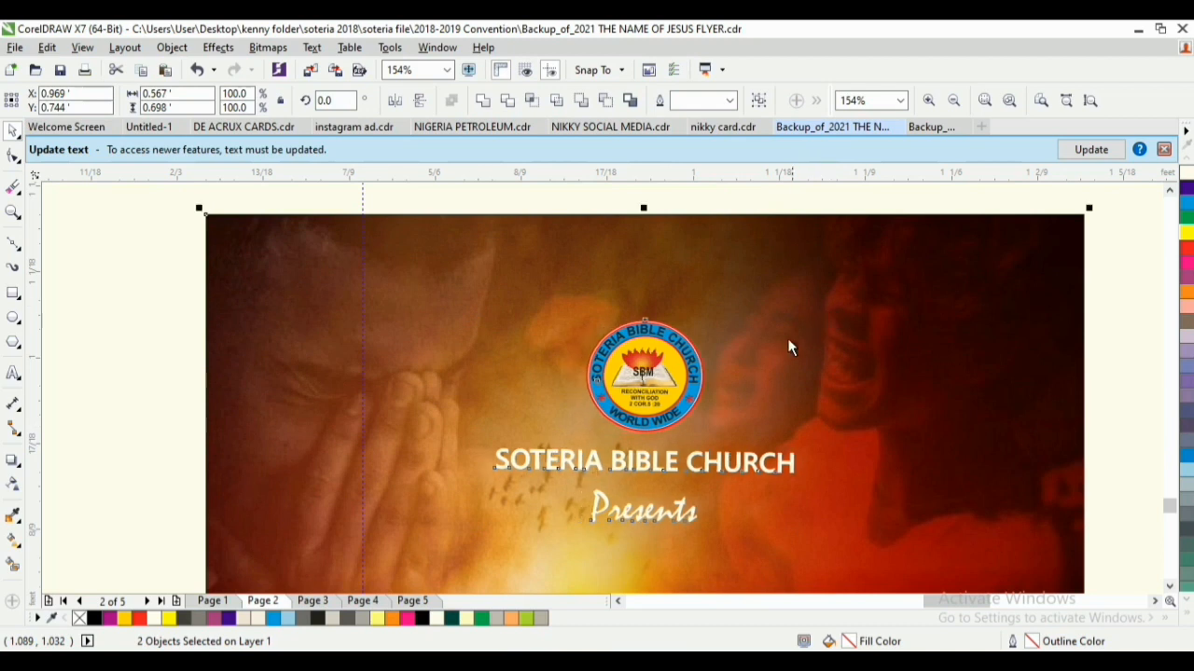
Set the SALVATION text's outline width to 2 pt
{"action": "key", "text": "z"}
{"action": "right_click", "coordinate": [733, 382]}
{"action": "key", "text": "space"}
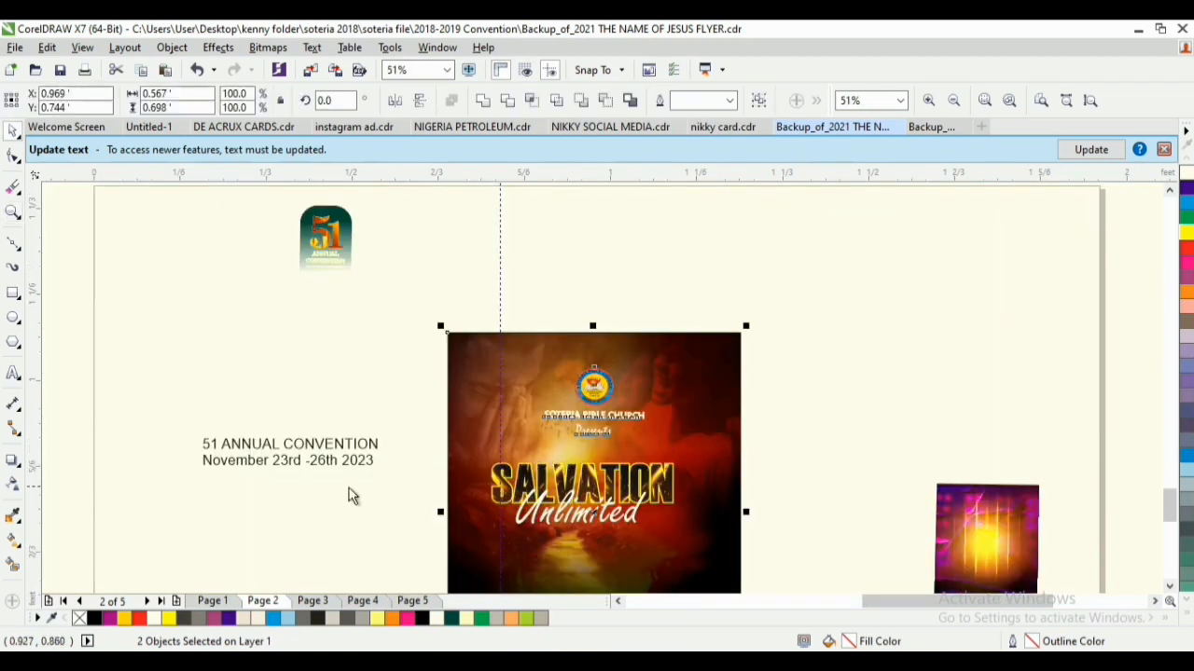
{"action": "key", "text": "z"}
{"action": "left_click_drag", "start_coordinate": [419, 413], "coordinate": [792, 562]}
{"action": "left_click", "coordinate": [650, 401]}
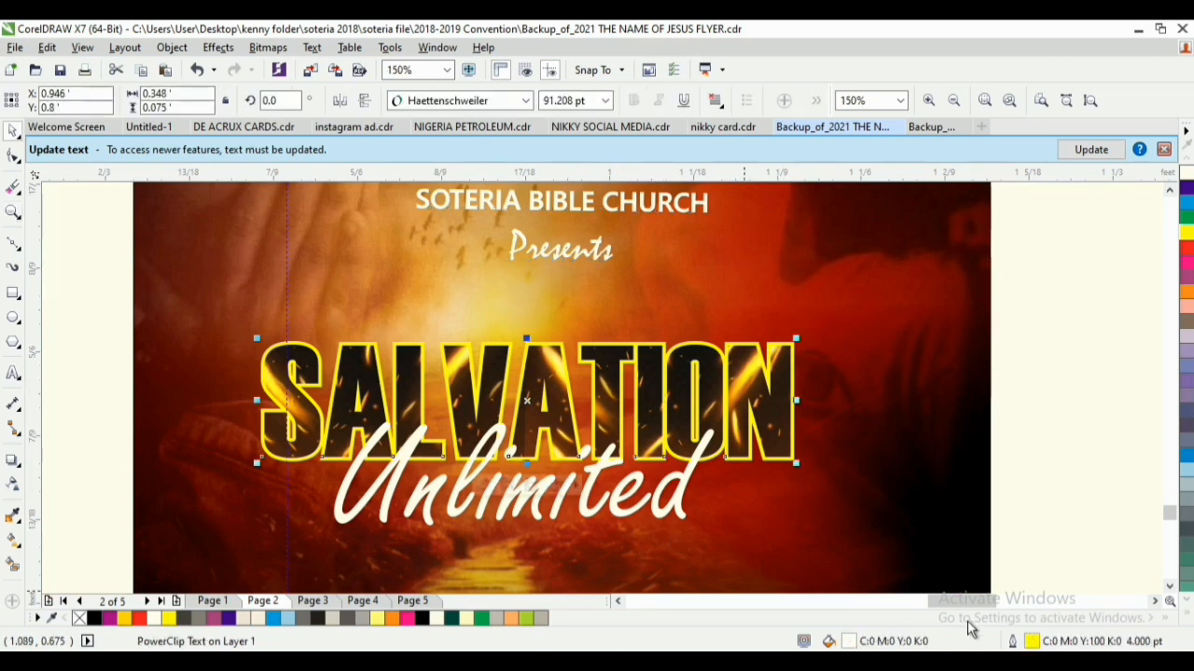
{"action": "double_click", "coordinate": [1010, 642]}
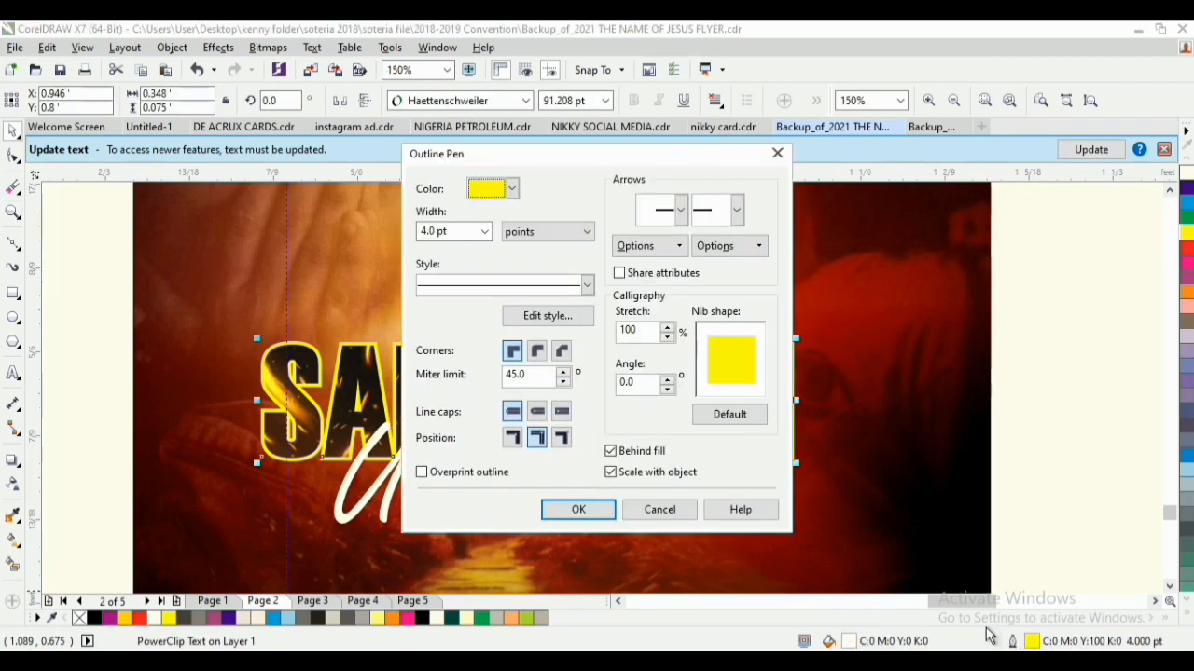
{"action": "left_click", "coordinate": [485, 232]}
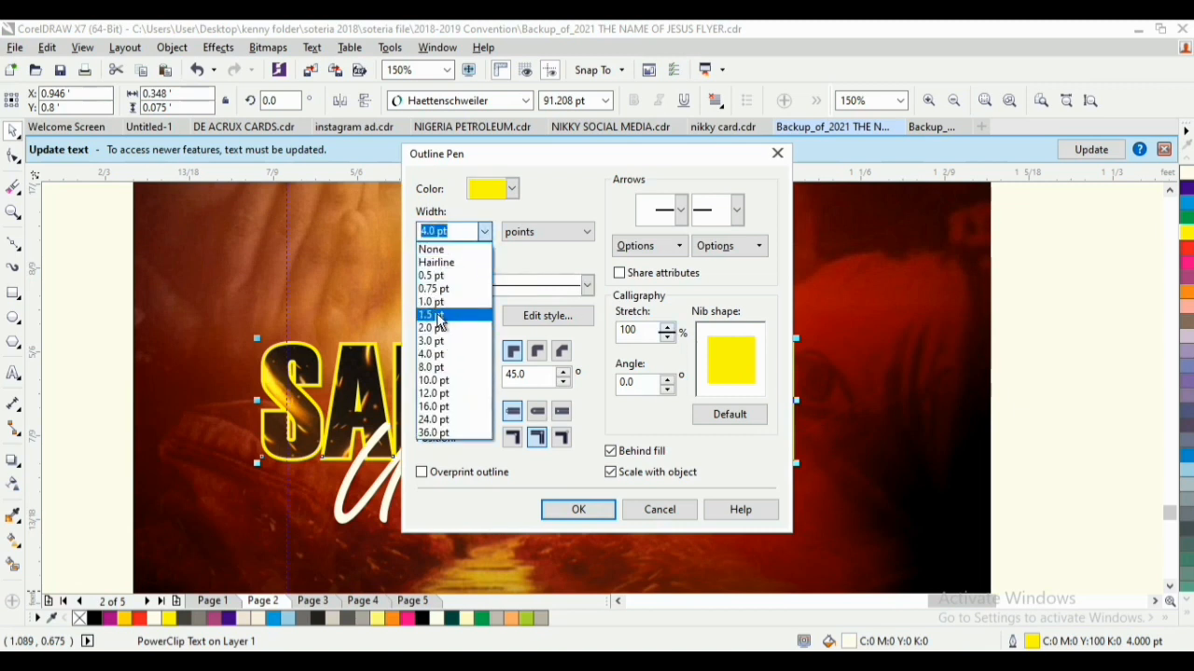
{"action": "left_click", "coordinate": [457, 339]}
{"action": "left_click", "coordinate": [583, 513]}
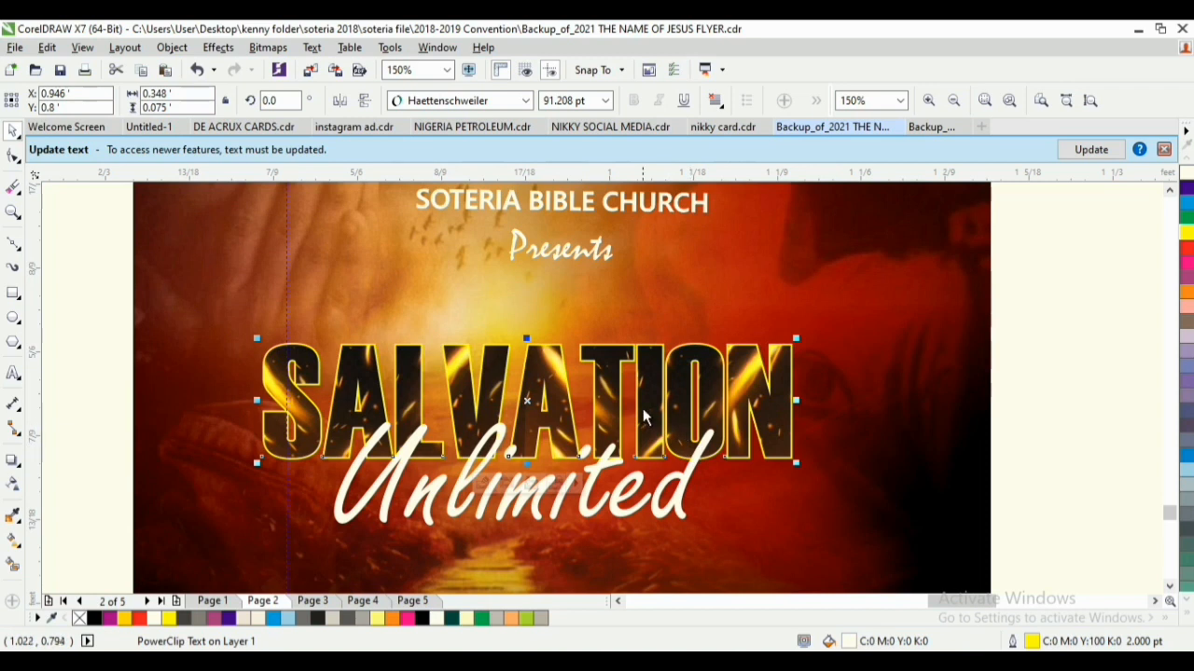
{"action": "mouse_move", "coordinate": [649, 392]}
{"action": "left_mouse_down"}
{"action": "mouse_move", "coordinate": [645, 313]}
{"action": "mouse_move", "coordinate": [659, 373]}
{"action": "left_mouse_up"}
{"action": "key", "text": "ctrl+z"}
{"action": "right_click", "coordinate": [650, 341]}
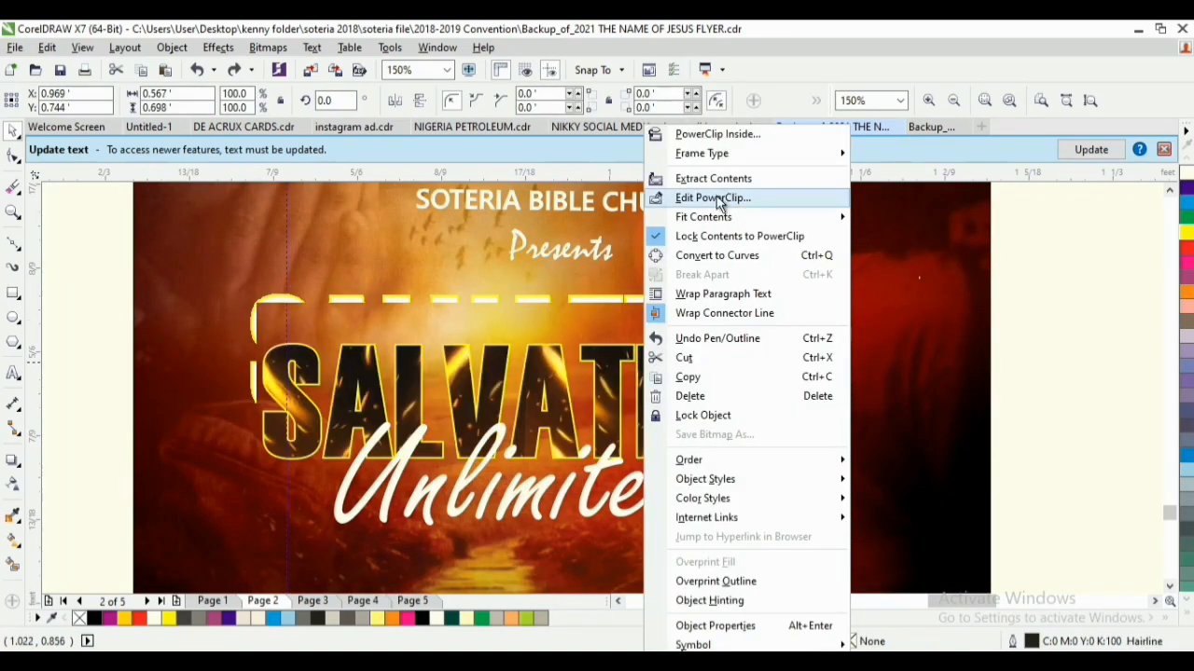
{"action": "left_click", "coordinate": [602, 385]}
{"action": "left_click", "coordinate": [605, 401]}
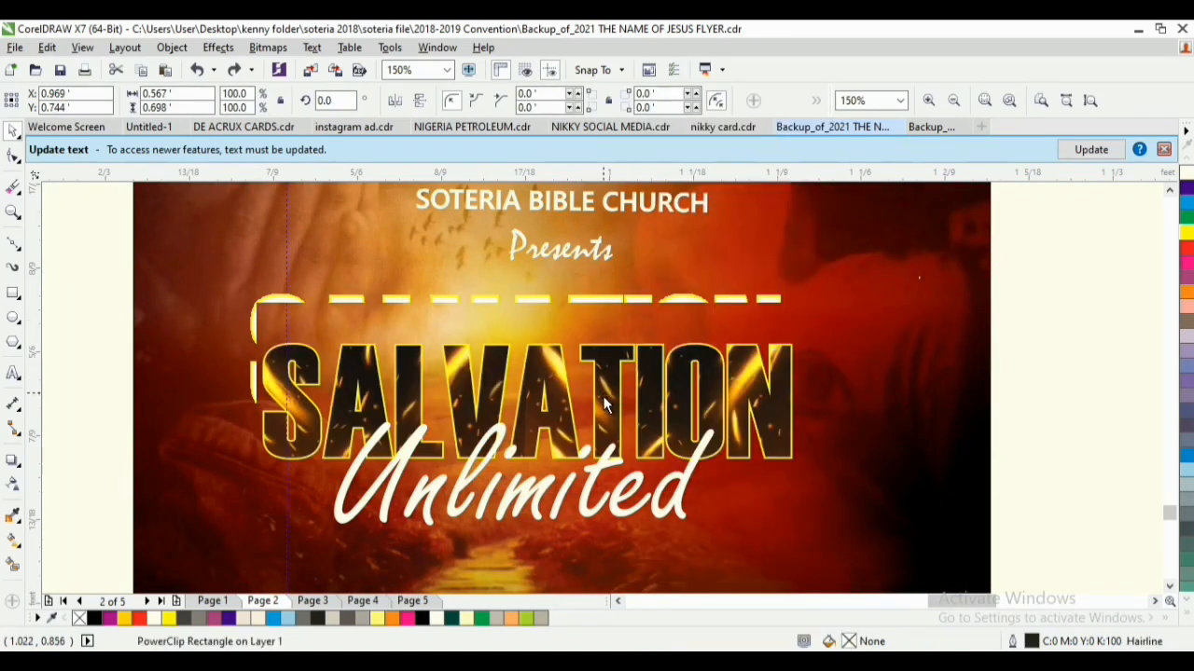
{"action": "left_click", "coordinate": [612, 394]}
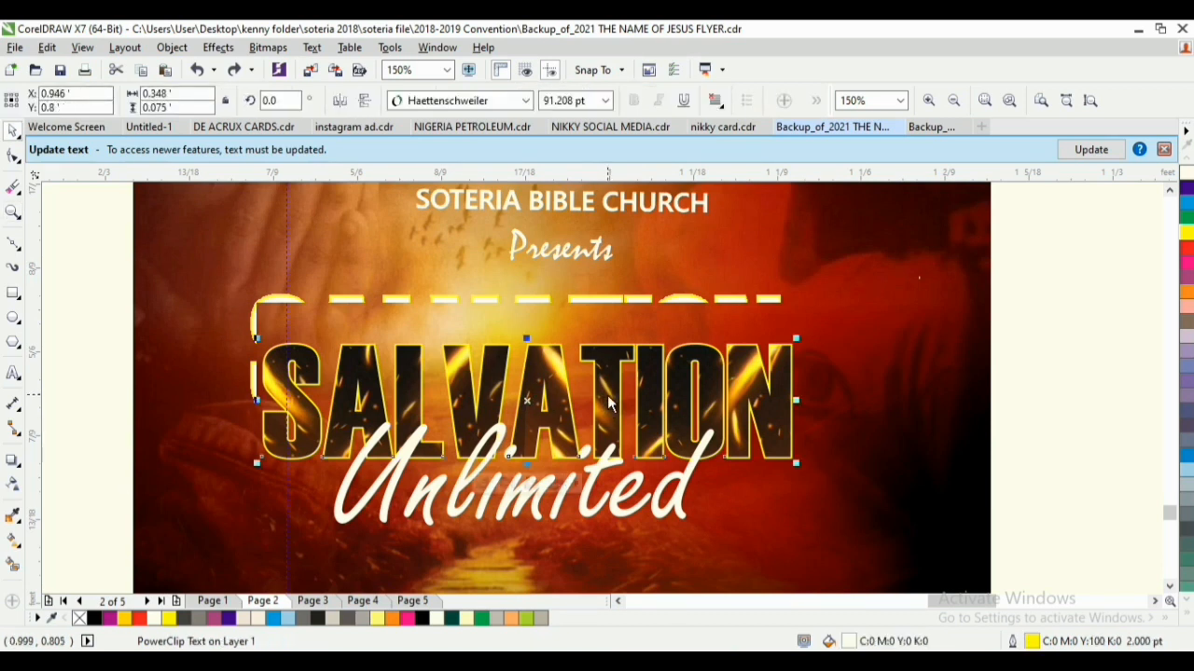
{"action": "left_click_drag", "start_coordinate": [607, 394], "coordinate": [605, 331]}
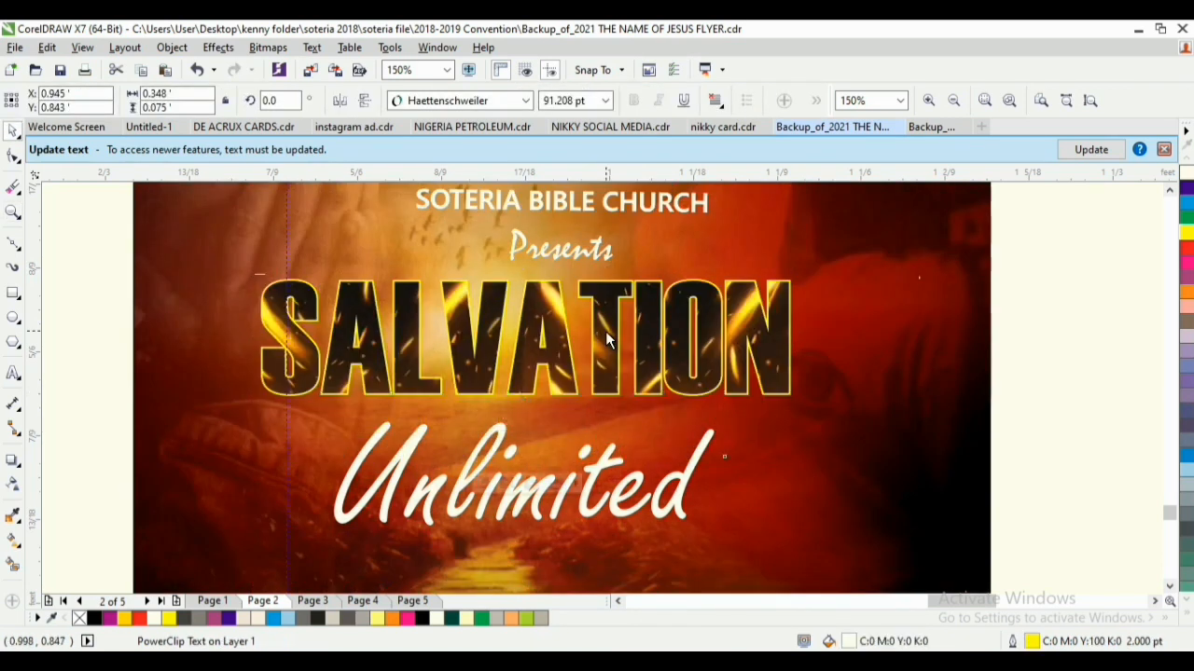
{"action": "key", "text": "ctrl+z"}
Place a duplicate of the SALVATION text slightly above the original, extract its PowerClip contents and delete the extracted bitmaps
{"action": "left_click_drag", "start_coordinate": [555, 420], "coordinate": [563, 344]}
{"action": "right_click", "coordinate": [562, 344]}
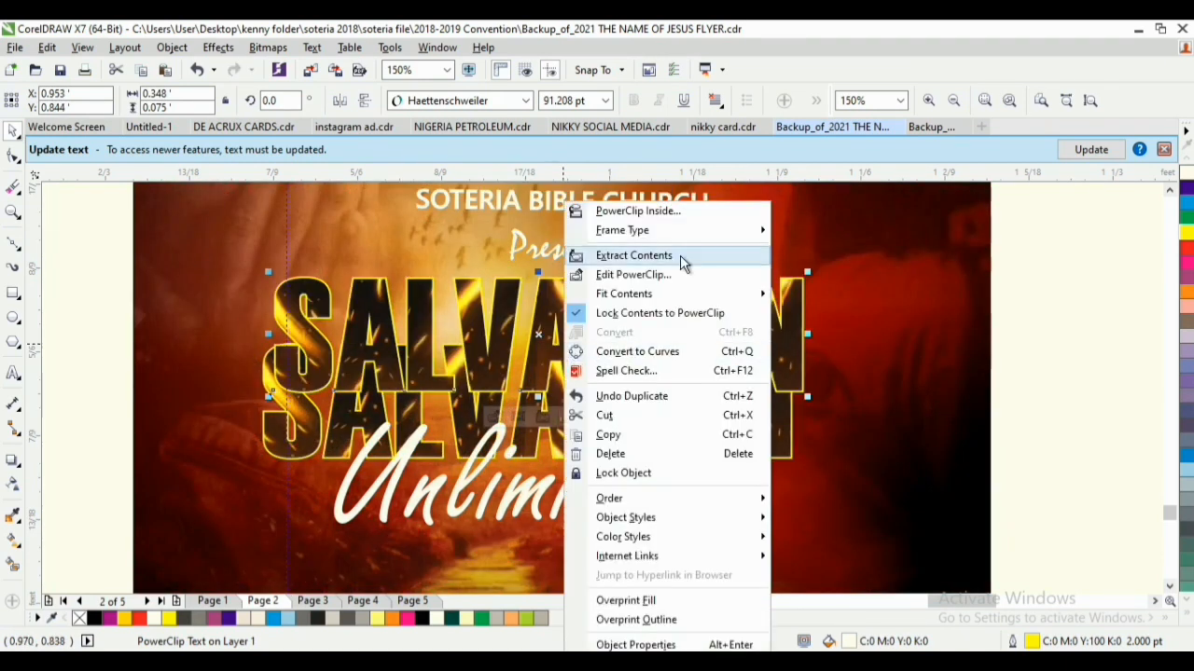
{"action": "left_click", "coordinate": [675, 259]}
{"action": "key", "text": "Delete"}
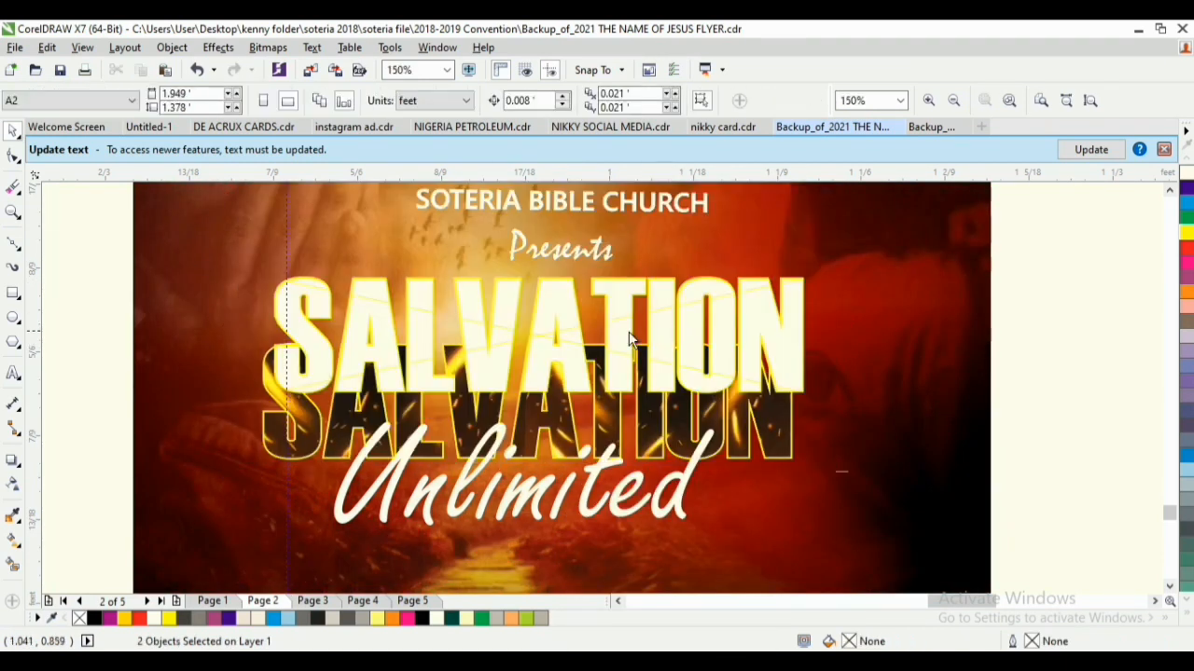
Remove the PowerClip frame from the upper duplicate of the SALVATION text so it becomes plain artistic text
{"action": "right_click", "coordinate": [529, 296]}
{"action": "left_click", "coordinate": [471, 294]}
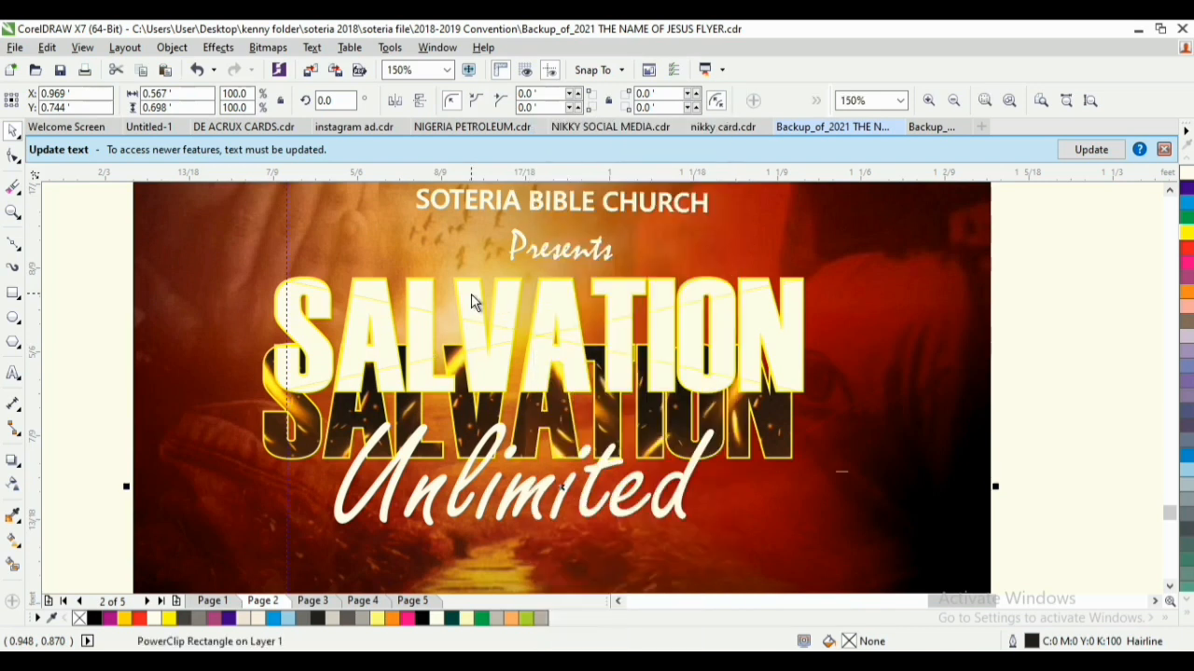
{"action": "right_click", "coordinate": [470, 302]}
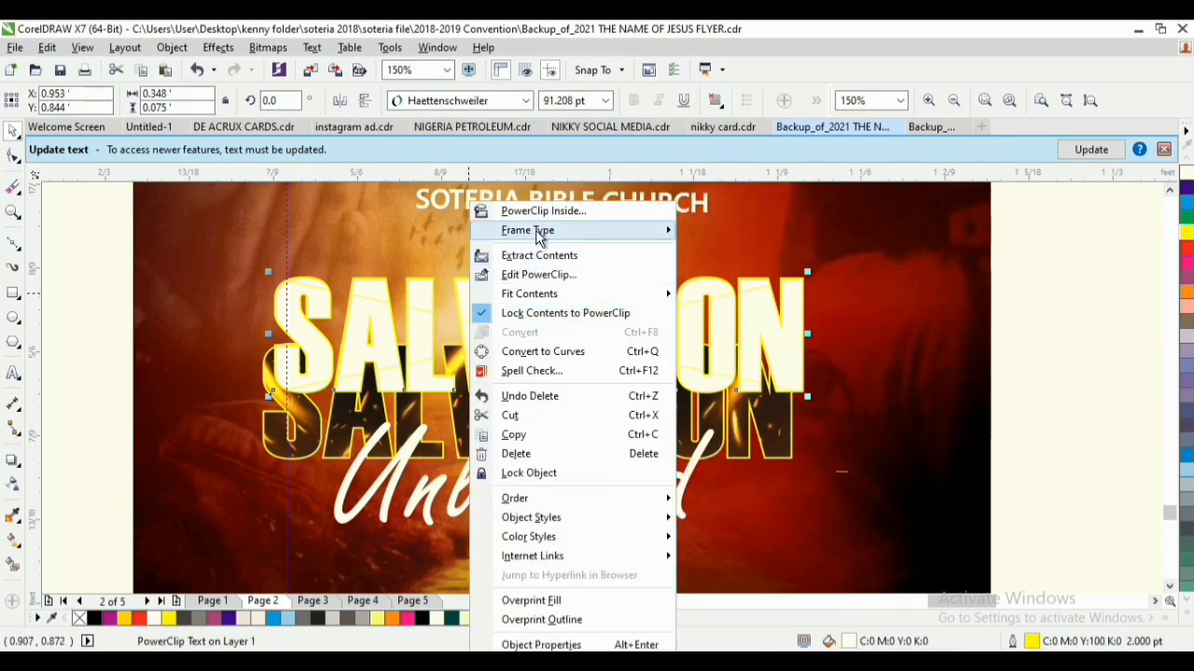
{"action": "mouse_move", "coordinate": [527, 231]}
{"action": "left_click", "coordinate": [719, 277]}
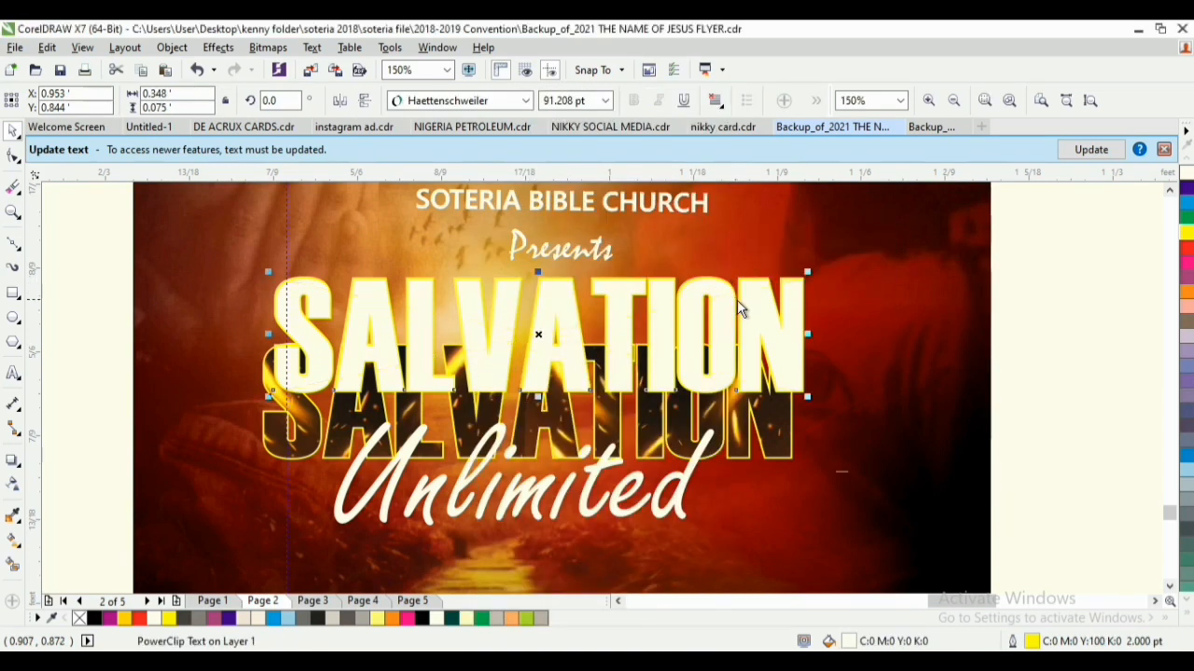
Remove the fill from the upper SALVATION duplicate and colour its outline white
{"action": "left_click", "coordinate": [1186, 619]}
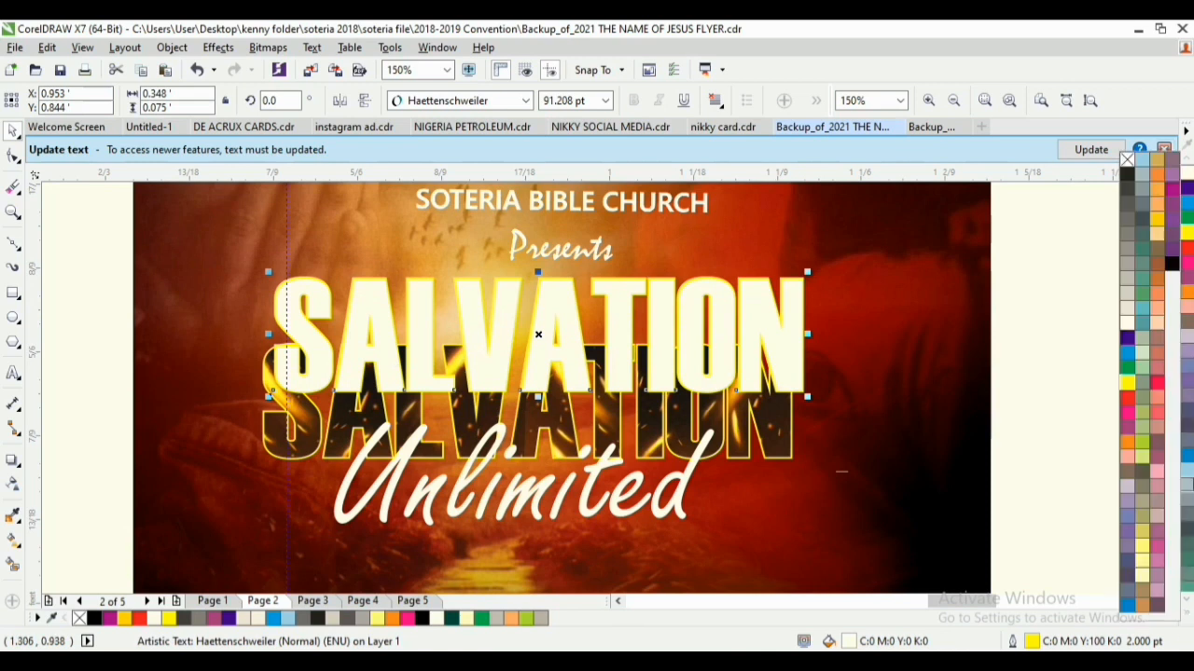
{"action": "left_click", "coordinate": [1126, 162]}
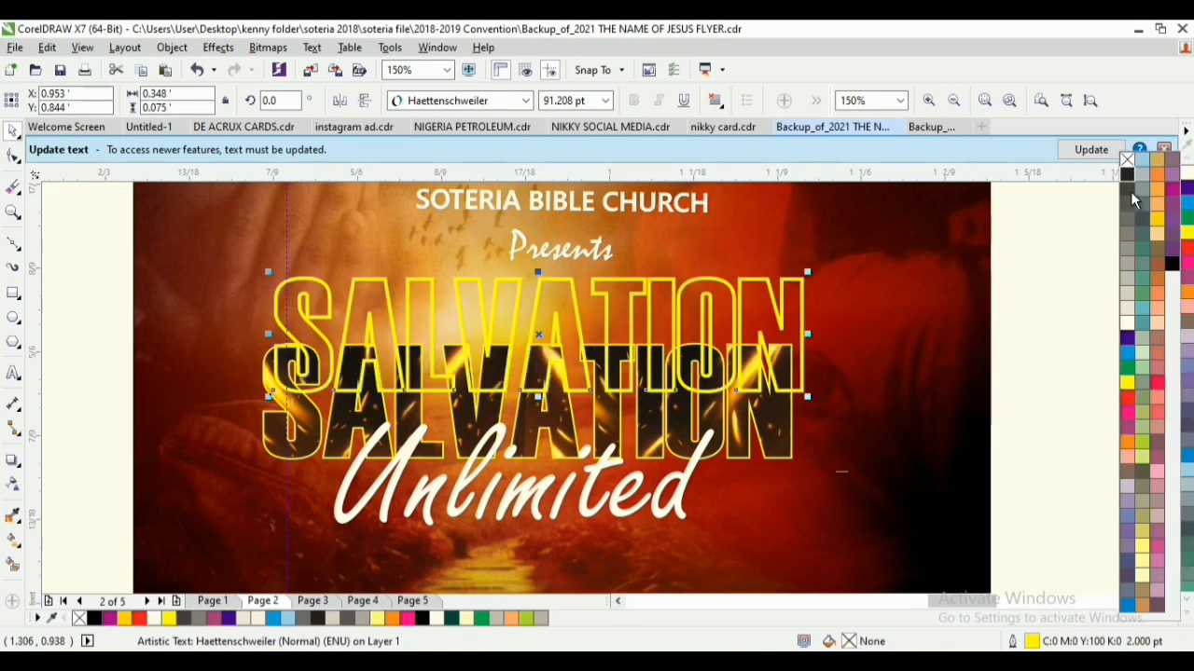
{"action": "right_click", "coordinate": [1127, 323]}
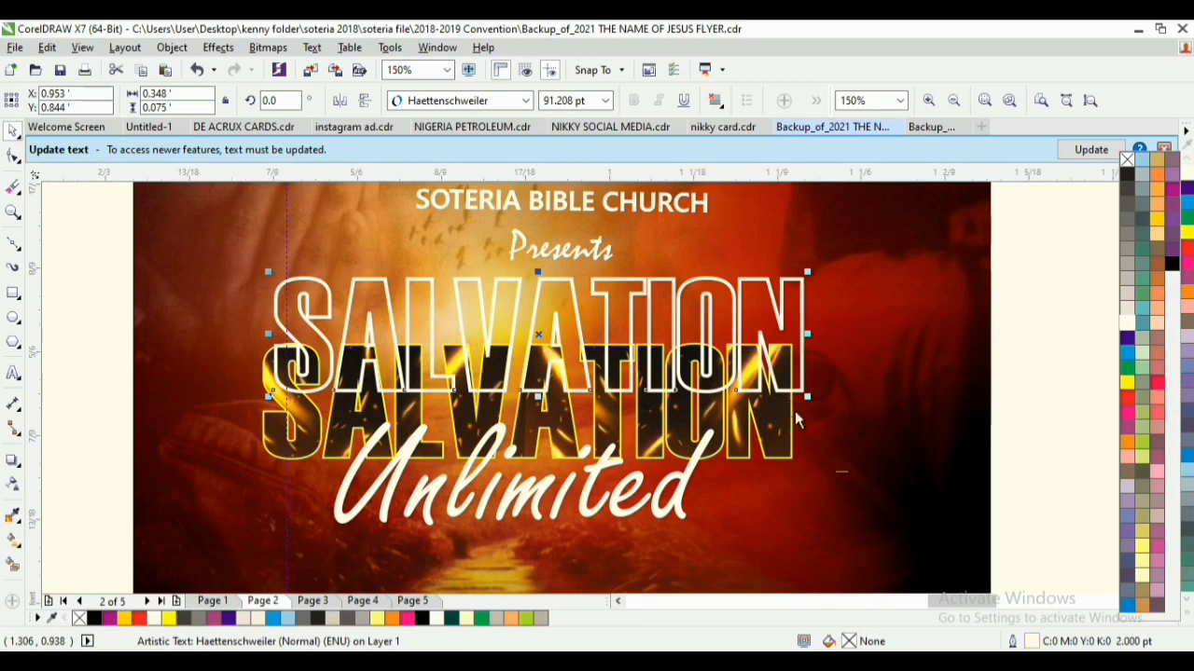
Set the upper SALVATION duplicate's outline width to 1 pt and enlarge the text from its centre to about 132%
{"action": "left_click", "coordinate": [1012, 644]}
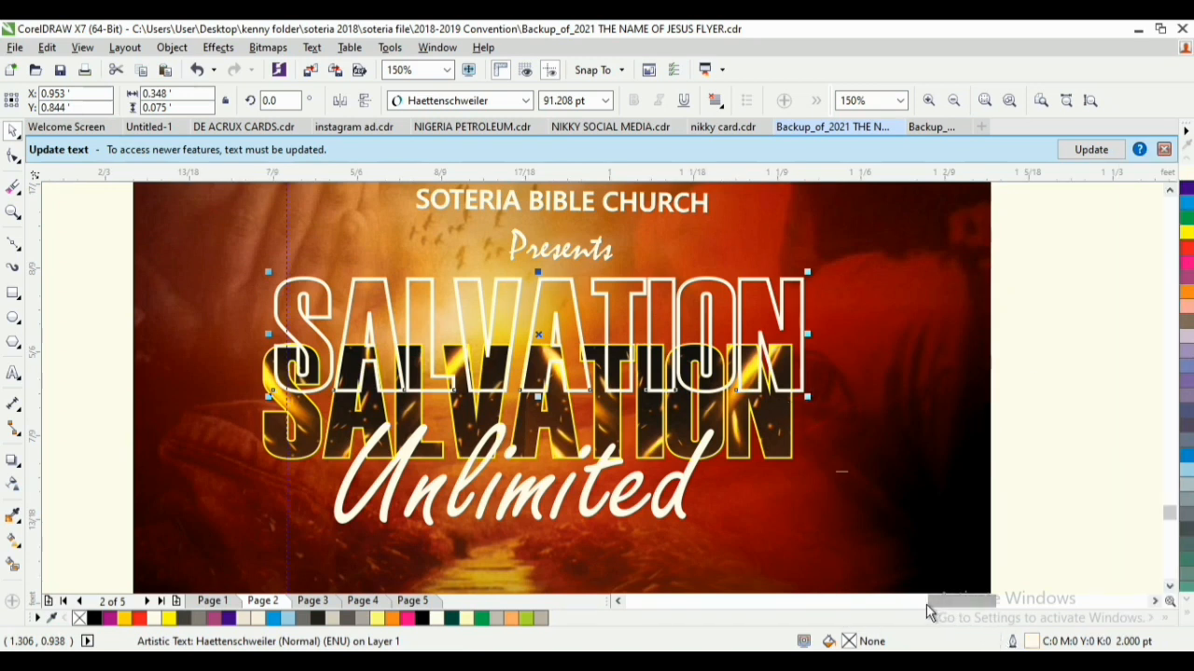
{"action": "double_click", "coordinate": [1015, 643]}
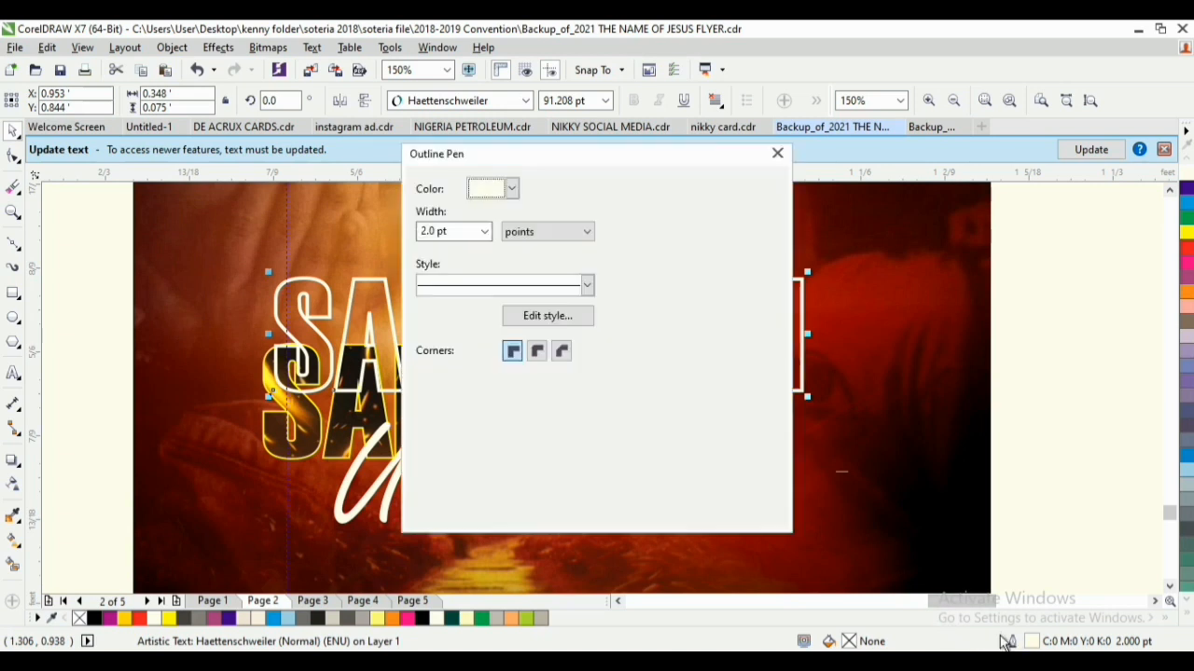
{"action": "left_click", "coordinate": [484, 232]}
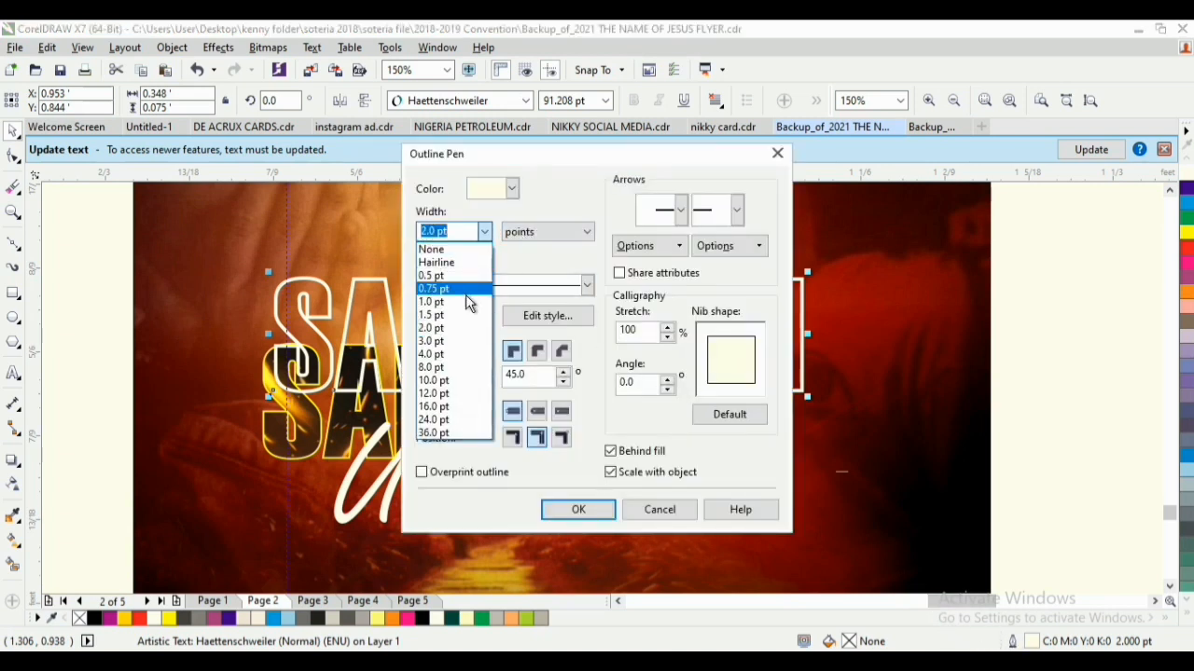
{"action": "left_click", "coordinate": [466, 303]}
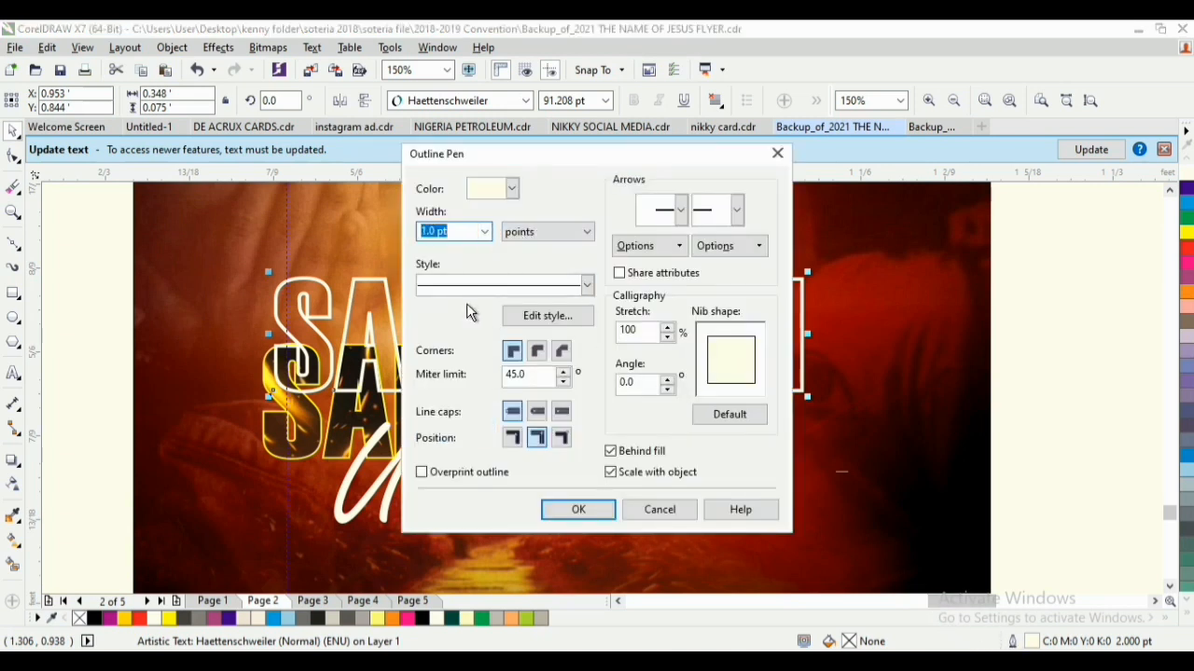
{"action": "left_click", "coordinate": [579, 509]}
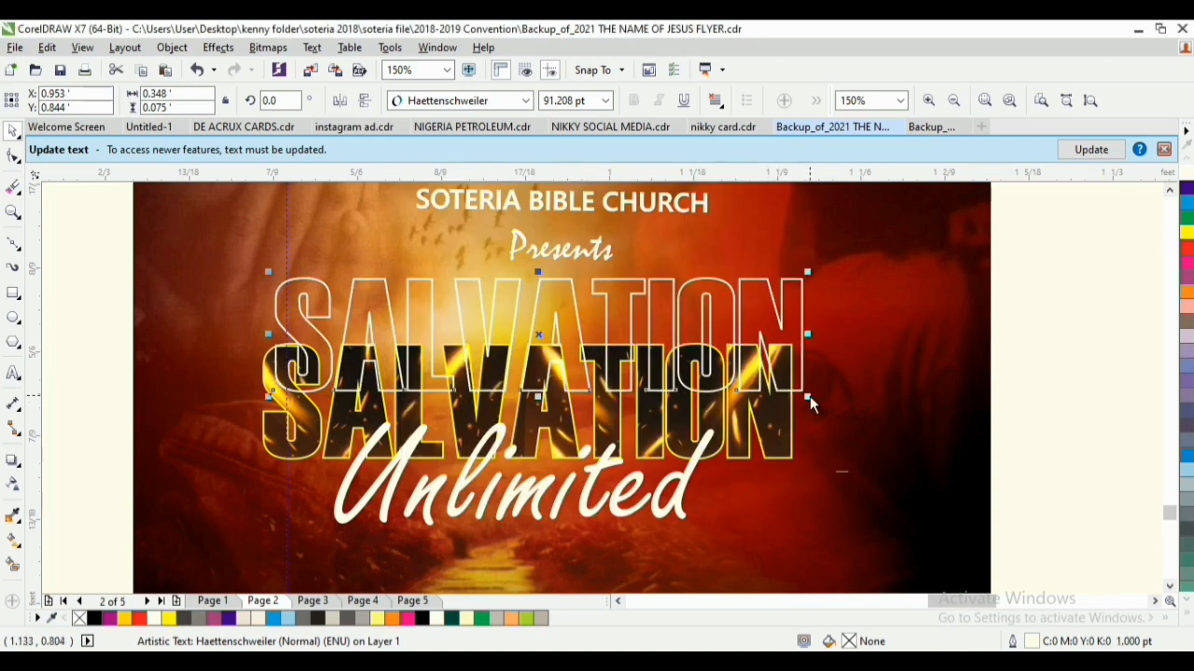
{"action": "left_click_drag", "start_coordinate": [808, 397], "coordinate": [893, 448]}
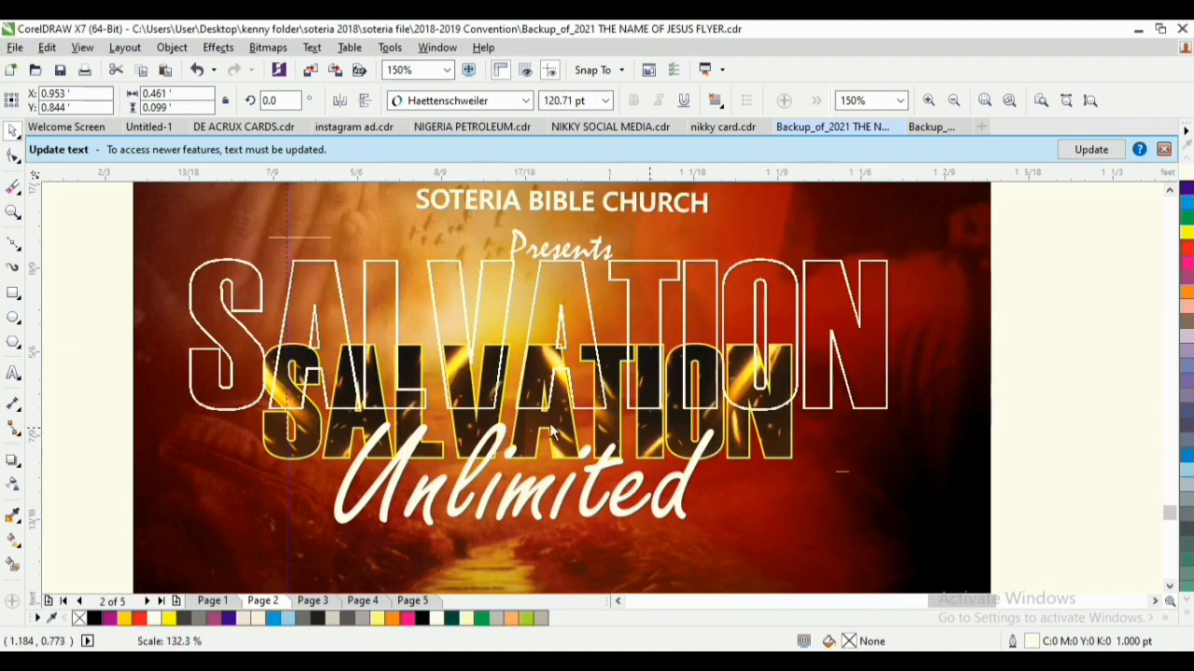
Fade the outlined SALVATION text downward with a linear transparency and shift it slightly down and to the right
{"action": "left_click", "coordinate": [13, 484]}
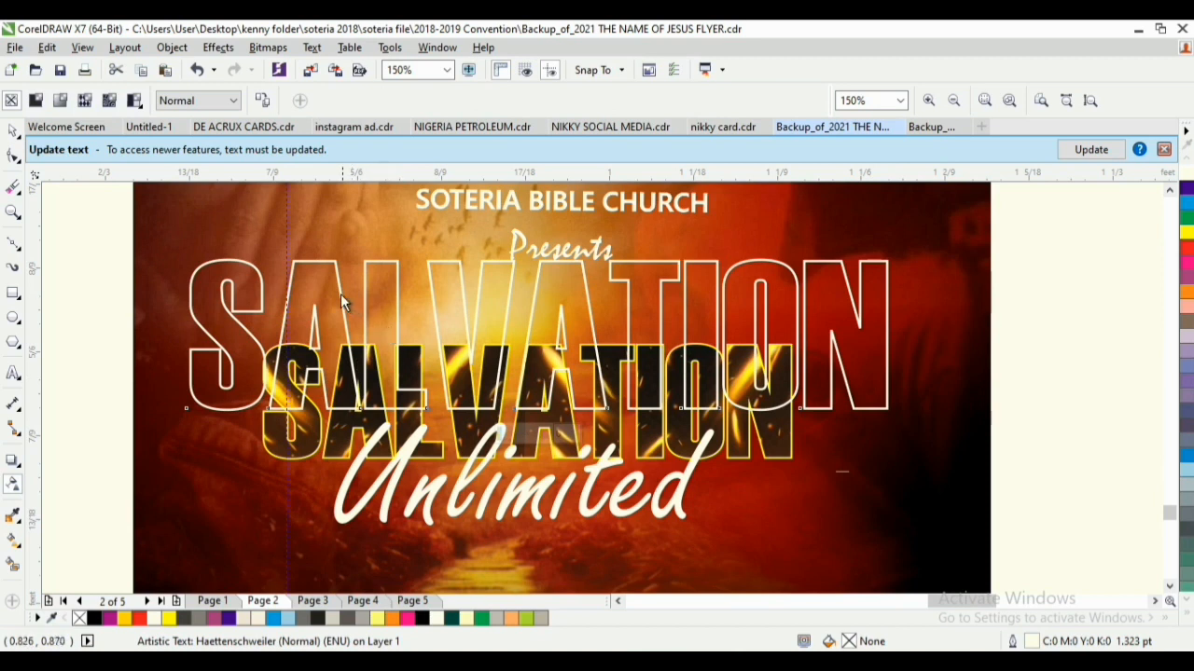
{"action": "left_click_drag", "start_coordinate": [327, 285], "coordinate": [325, 407]}
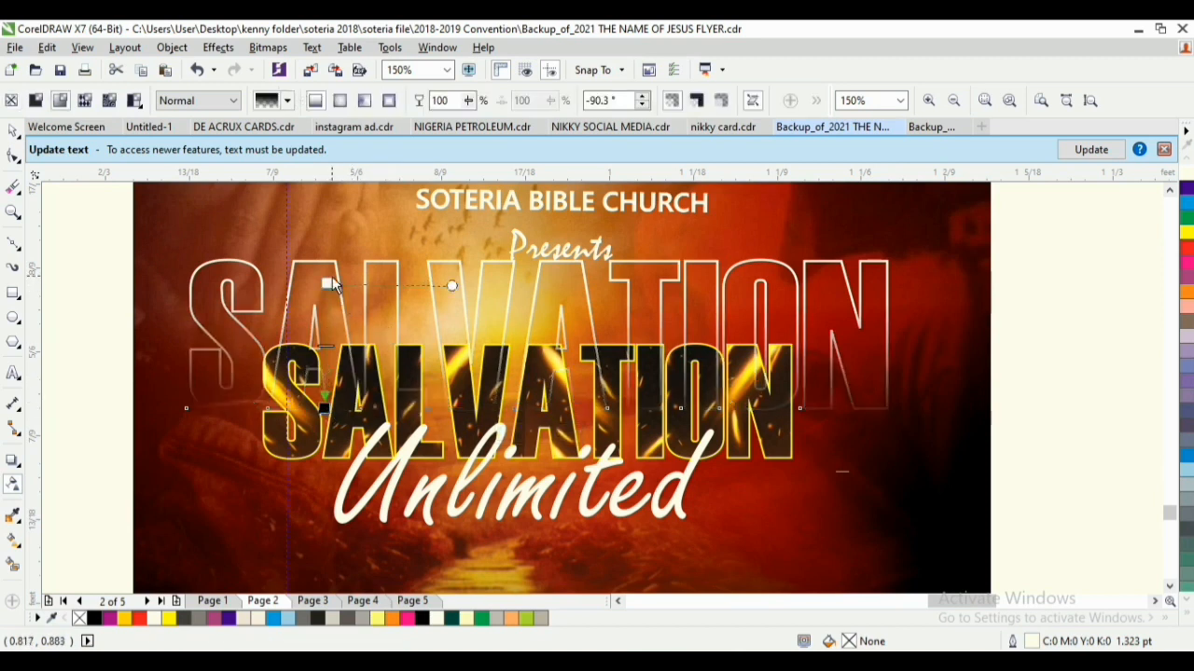
{"action": "left_click_drag", "start_coordinate": [331, 281], "coordinate": [332, 186]}
{"action": "key", "text": "space"}
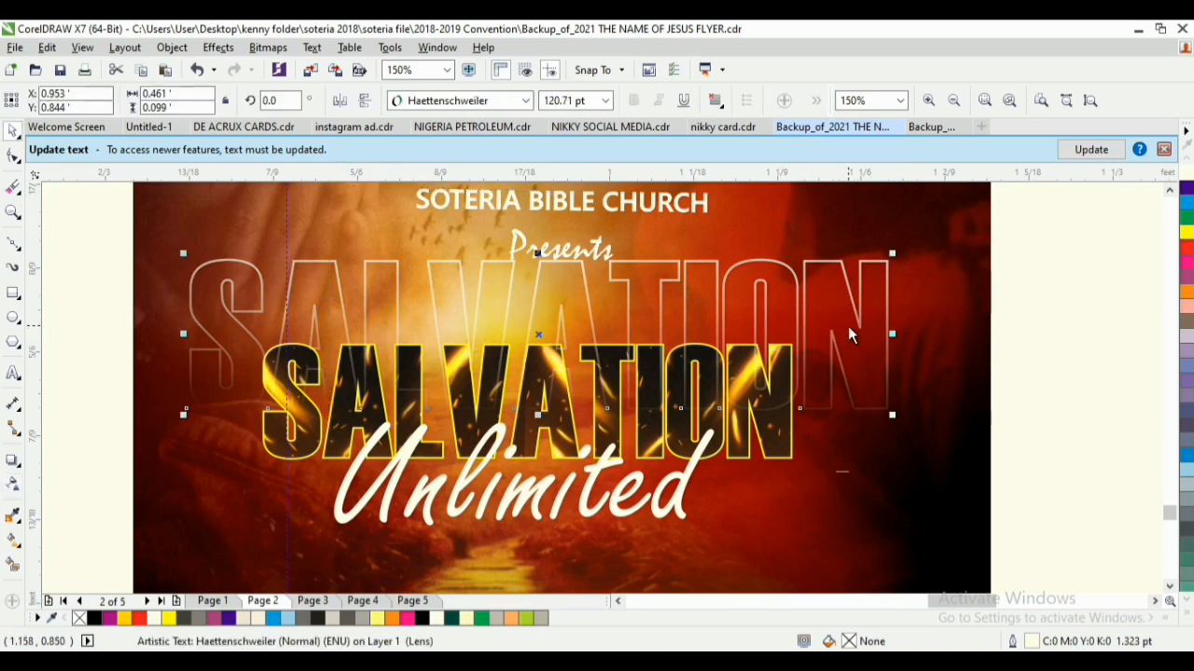
{"action": "left_click_drag", "start_coordinate": [848, 325], "coordinate": [863, 343]}
{"action": "key", "text": "space"}
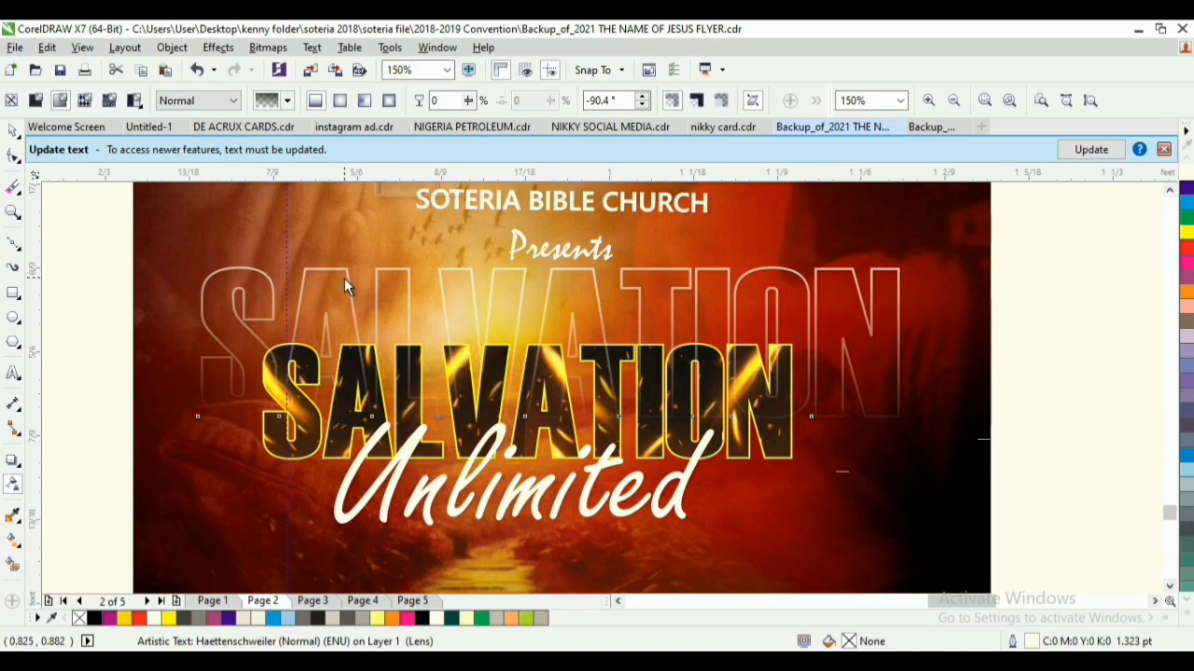
{"action": "key", "text": "space"}
Move the SALVATION Unlimited title slightly lower and shorten the outlined copy's transparency fade so it ends just above the title
{"action": "left_click_drag", "start_coordinate": [1064, 286], "coordinate": [126, 573]}
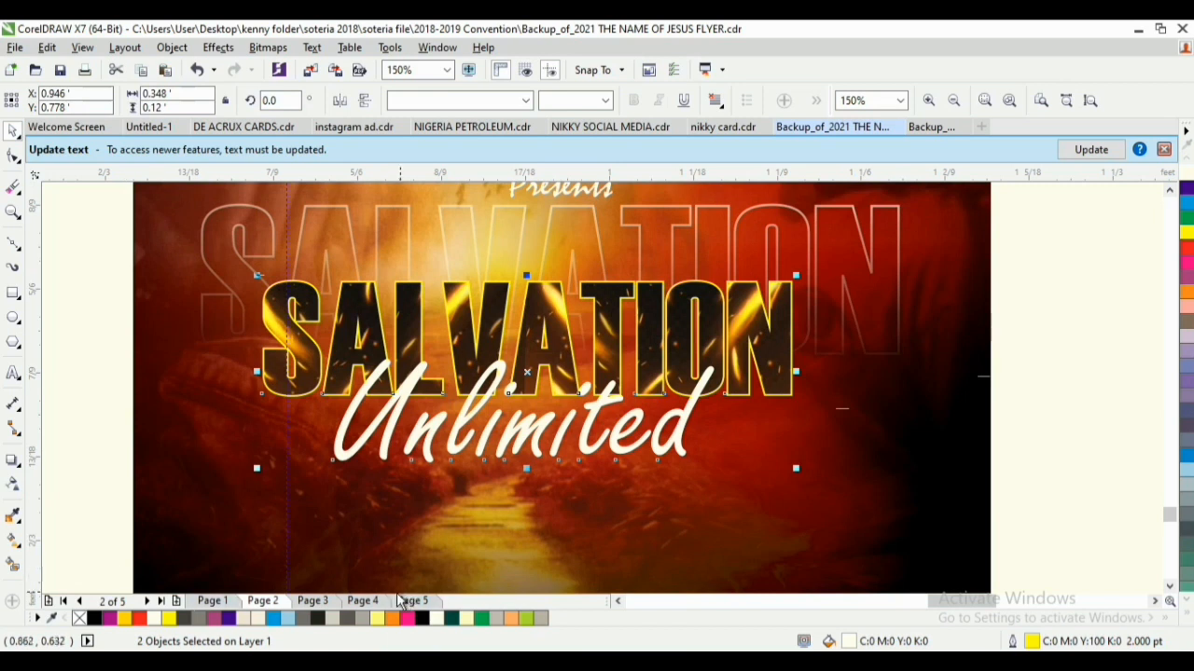
{"action": "left_click_drag", "start_coordinate": [576, 391], "coordinate": [593, 430]}
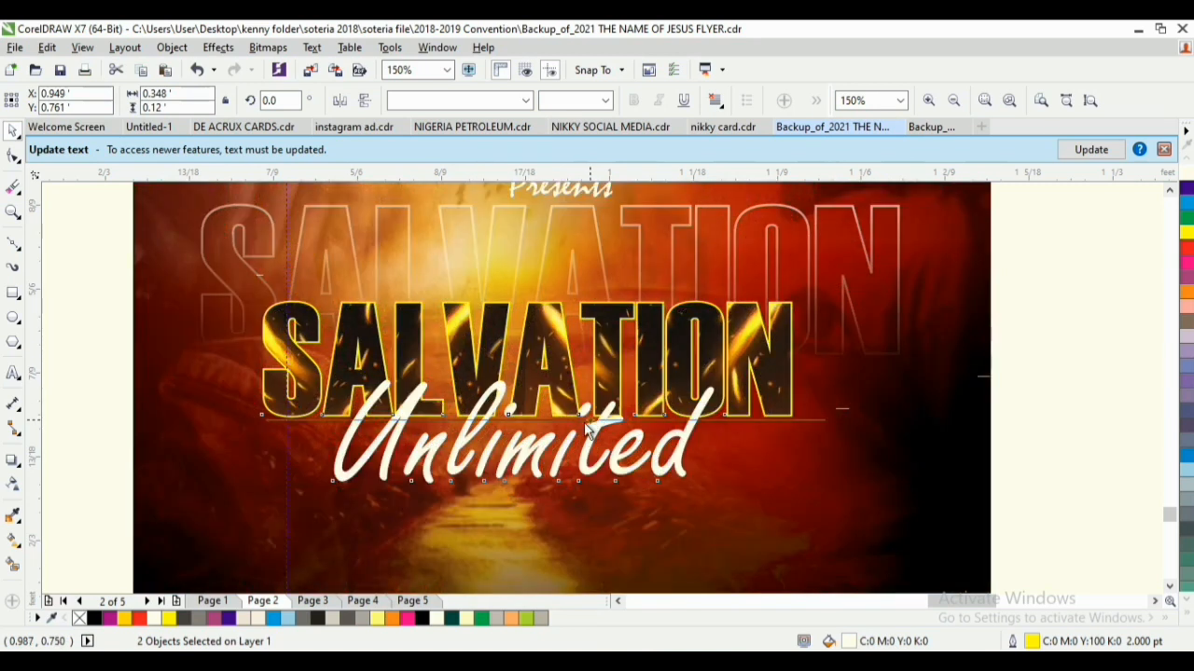
{"action": "left_click", "coordinate": [12, 485]}
{"action": "left_click", "coordinate": [338, 356]}
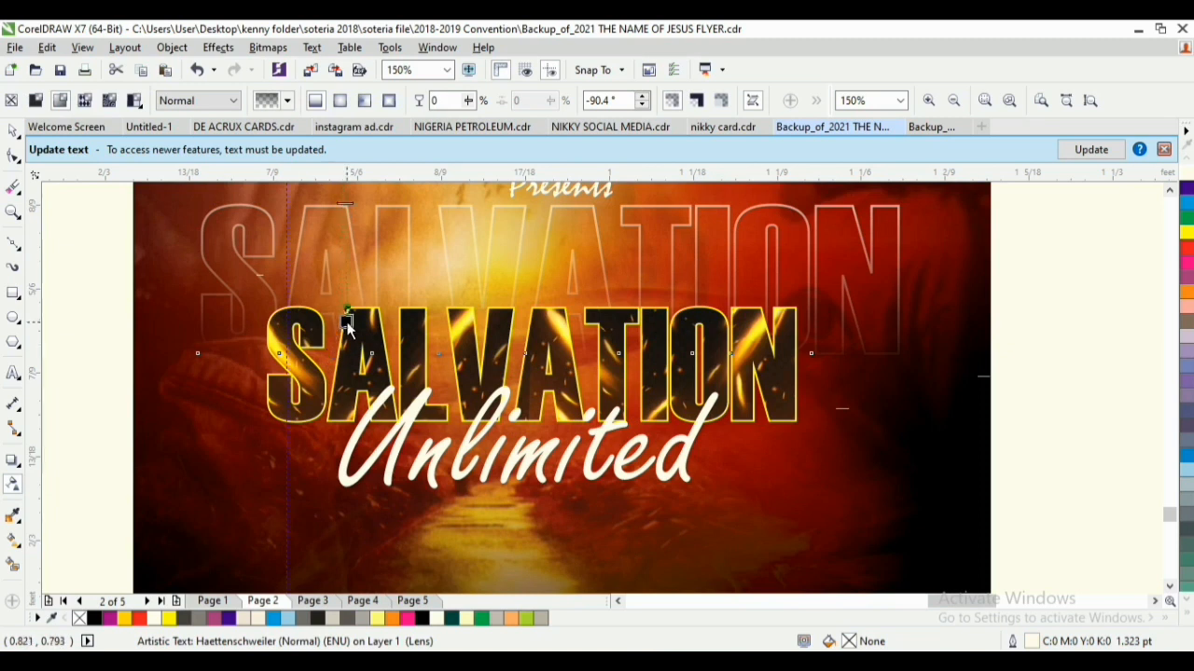
{"action": "key", "text": "space"}
Centre the spark-filled SALVATION text and the Unlimited text horizontally on the flyer background
{"action": "key", "text": "z"}
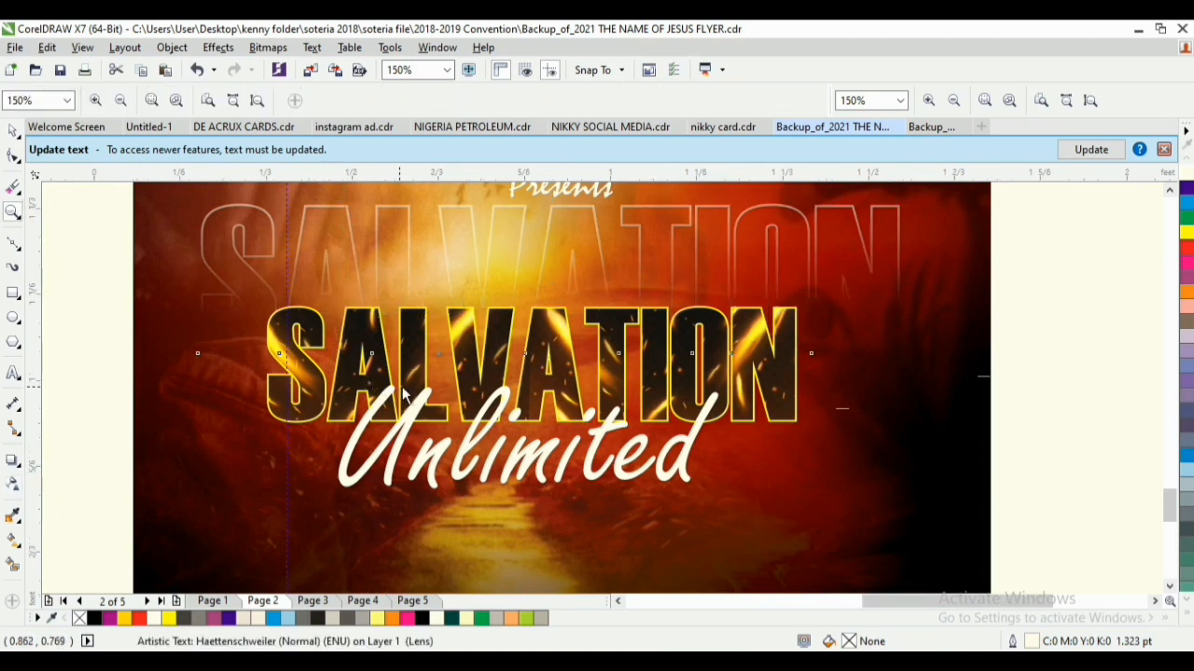
{"action": "key", "text": "F3"}
{"action": "left_click_drag", "start_coordinate": [422, 304], "coordinate": [809, 547]}
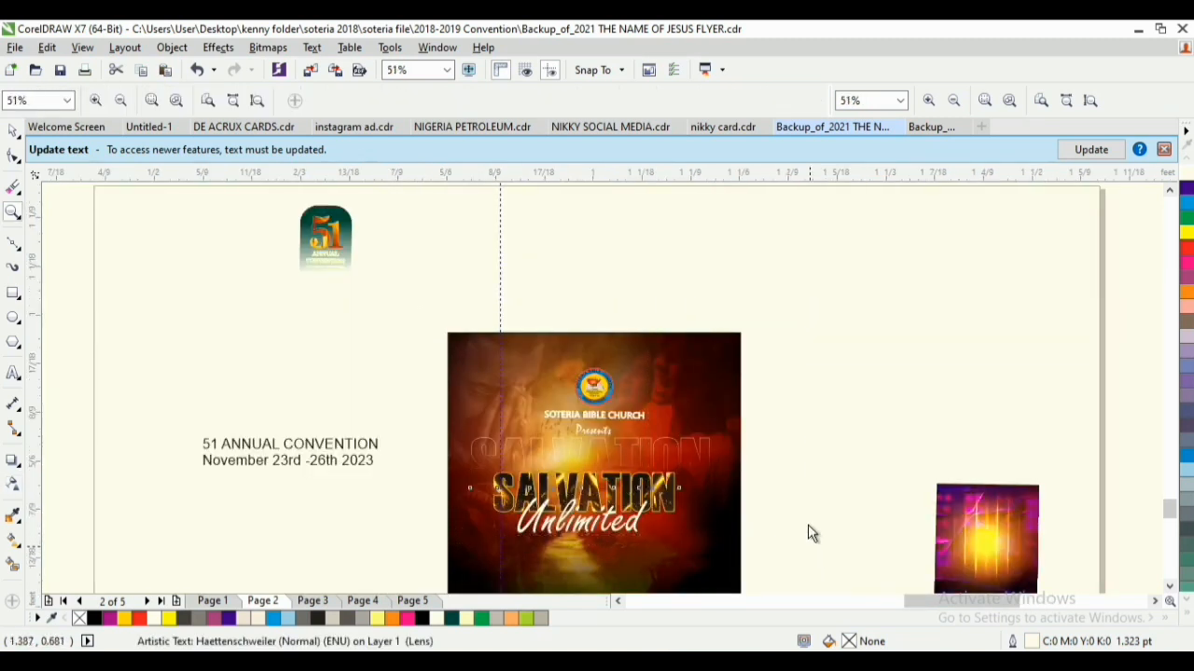
{"action": "key", "text": "space"}
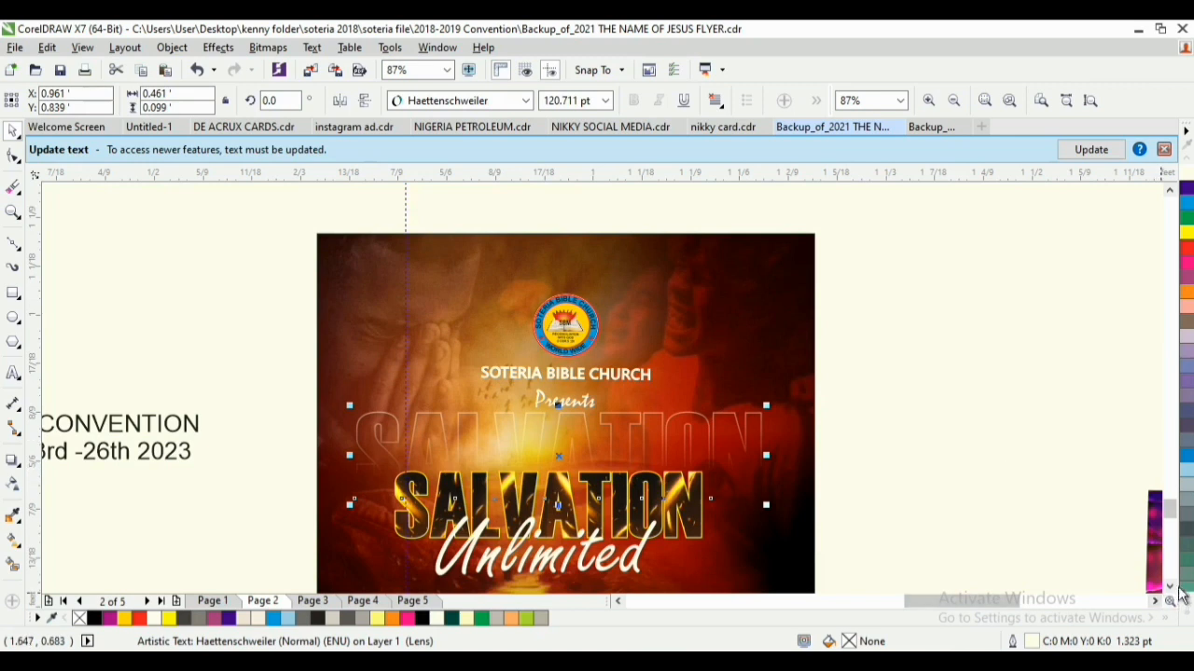
{"action": "scroll", "coordinate": [1166, 592], "scroll_direction": "down", "scroll_amount": 2}
{"action": "left_click", "coordinate": [634, 489]}
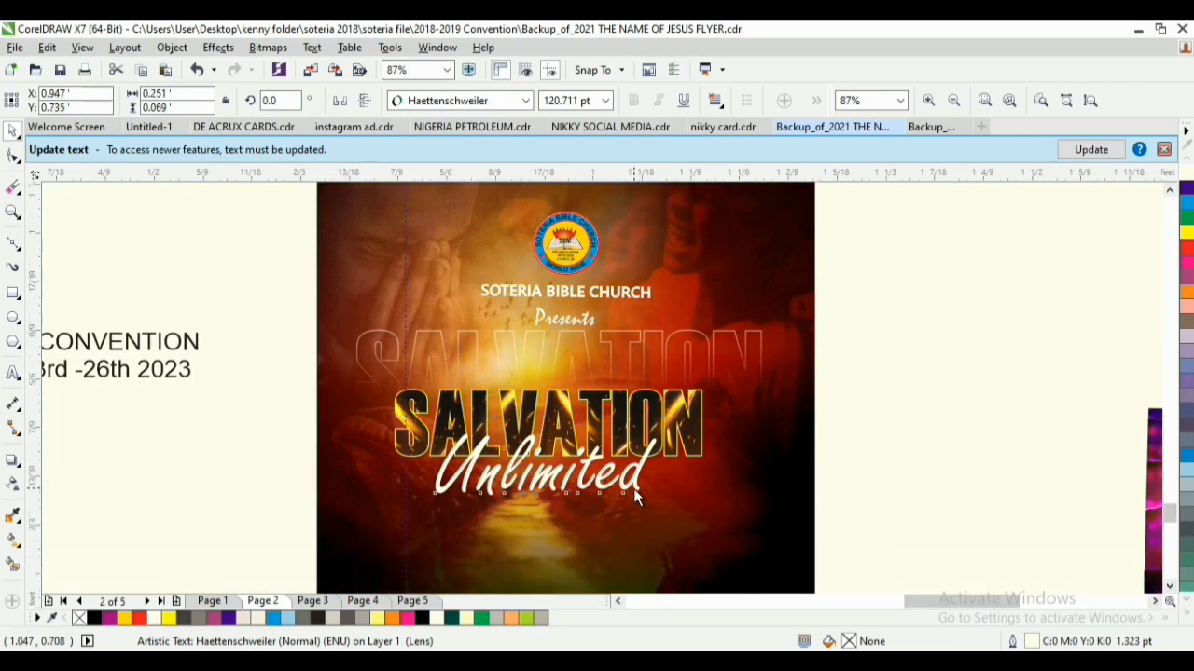
{"action": "left_click", "coordinate": [694, 436], "text": "shift"}
{"action": "left_click", "coordinate": [761, 435], "text": "shift"}
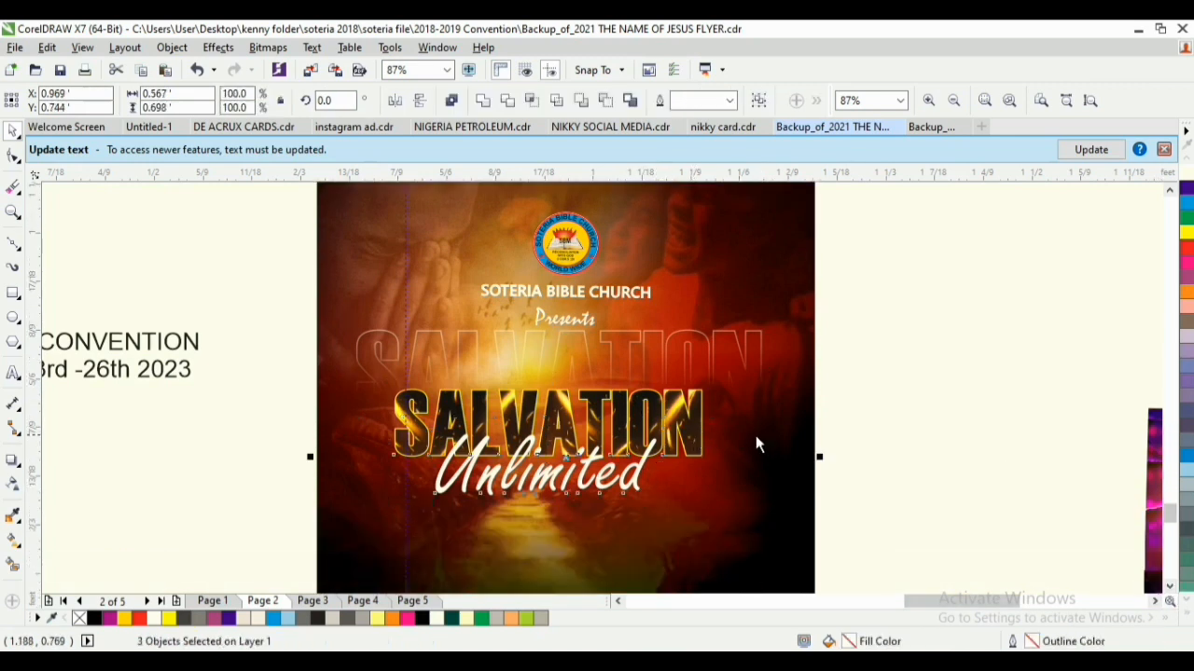
{"action": "key", "text": "Right"}
{"action": "left_click", "coordinate": [882, 421]}
Move the 51 ANNUAL CONVENTION line away from the date text onto the flyer's upper right, beside the church logo
{"action": "key", "text": "z"}
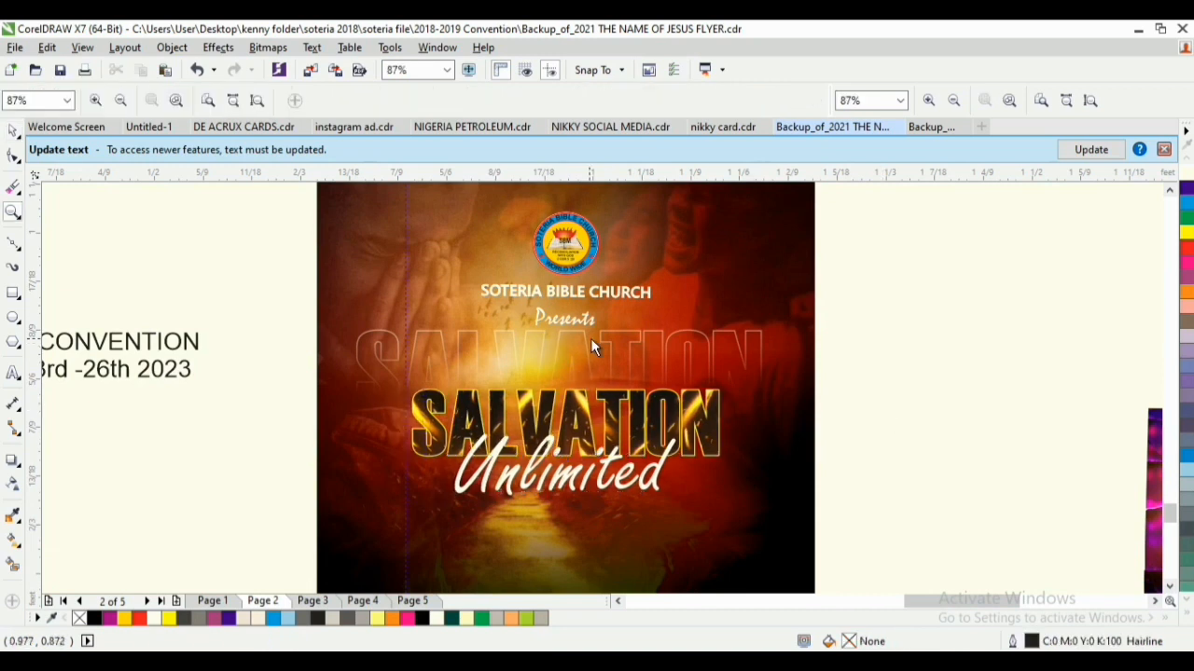
{"action": "right_click", "coordinate": [589, 336]}
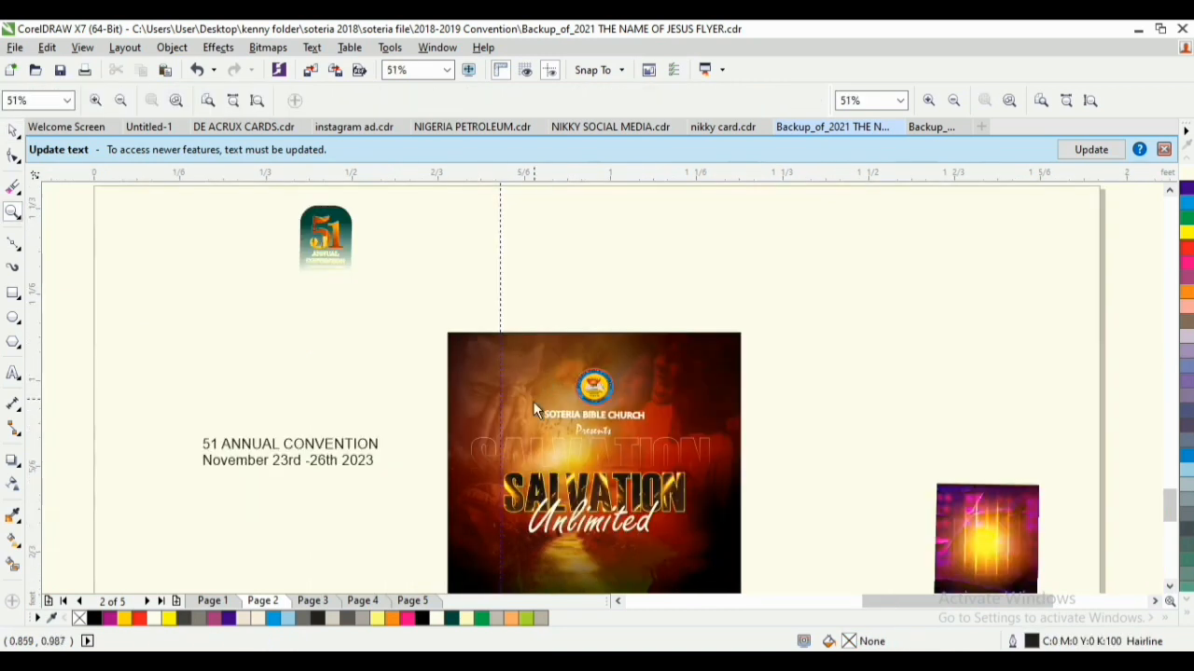
{"action": "left_click", "coordinate": [759, 556]}
{"action": "right_click", "coordinate": [592, 450]}
{"action": "key", "text": "space"}
{"action": "left_click_drag", "start_coordinate": [252, 455], "coordinate": [681, 371]}
Fill the 51 ANNUAL CONVENTION text with white
{"action": "key", "text": "z"}
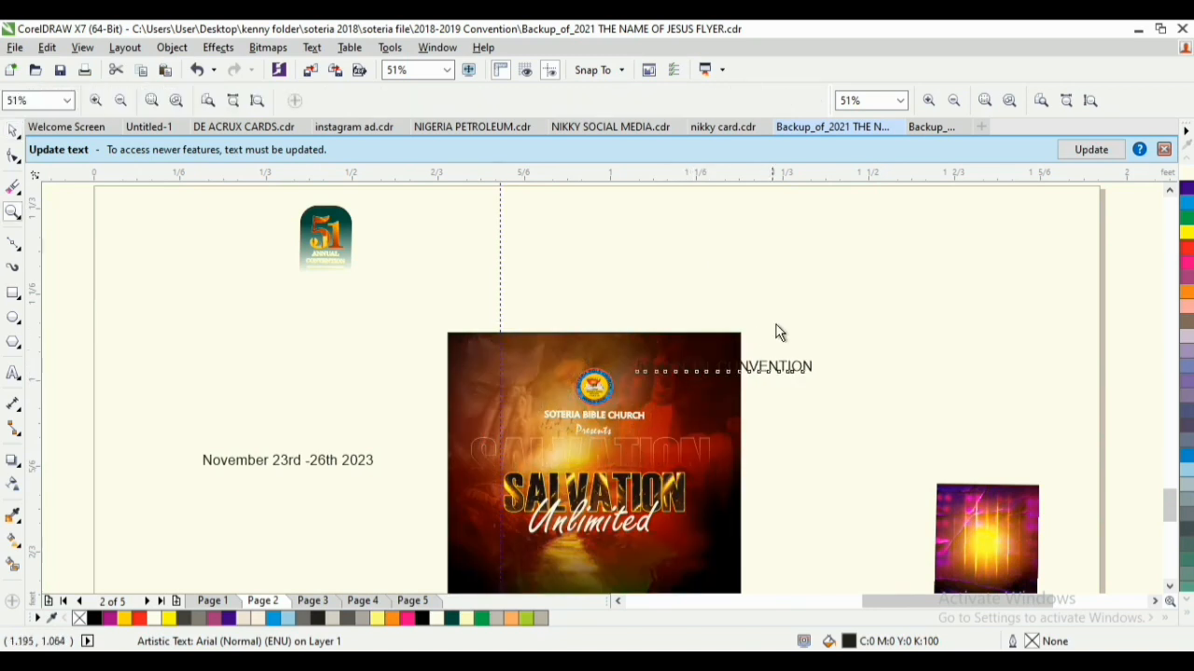
{"action": "left_click_drag", "start_coordinate": [776, 327], "coordinate": [559, 418]}
{"action": "key", "text": "space"}
{"action": "left_click", "coordinate": [669, 371]}
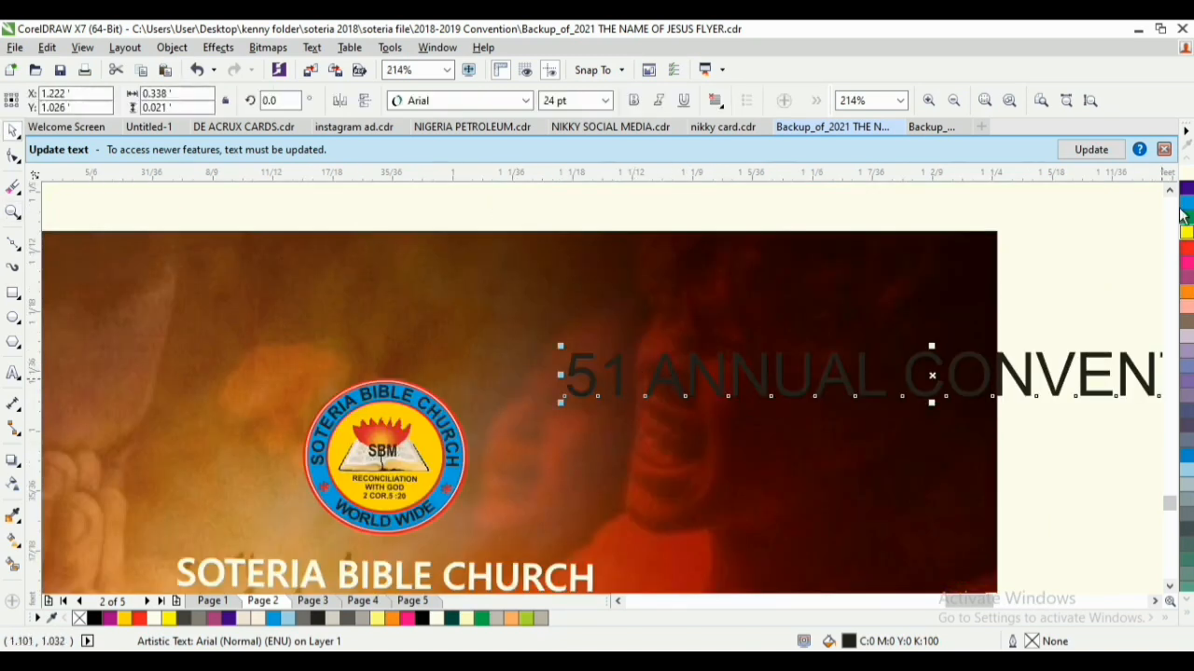
{"action": "left_click", "coordinate": [1186, 174]}
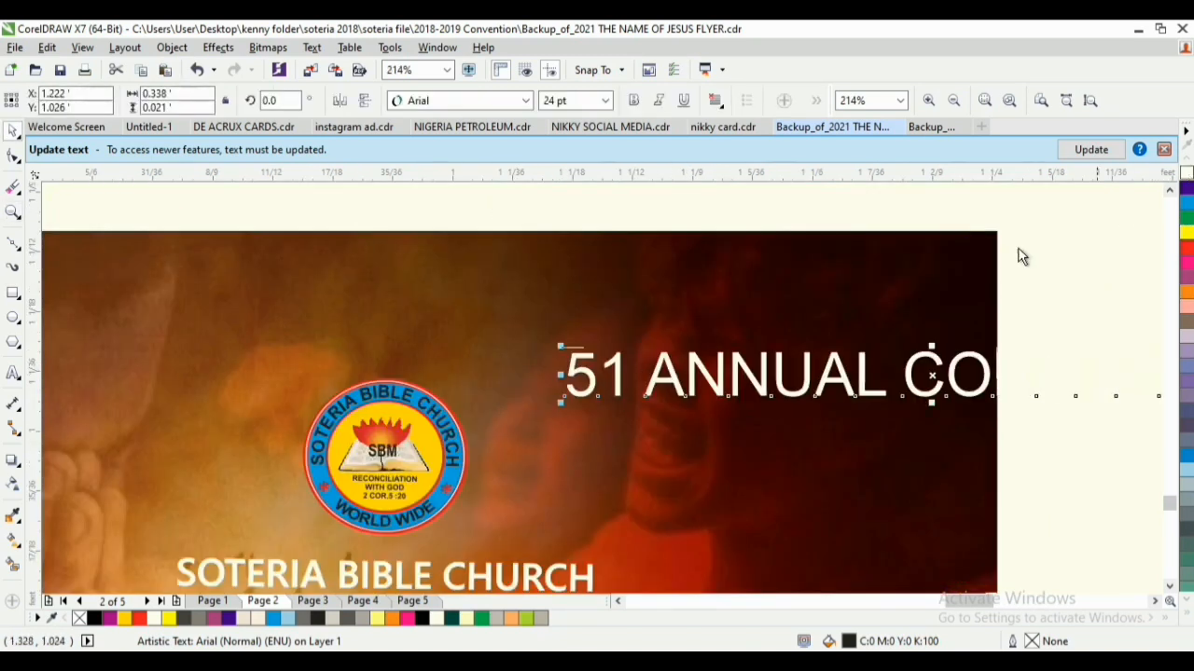
Split 51 ANNUAL CONVENTION onto three lines, one word per line, and break the lines apart into separate text objects
{"action": "double_click", "coordinate": [655, 391]}
{"action": "key", "text": "Return"}
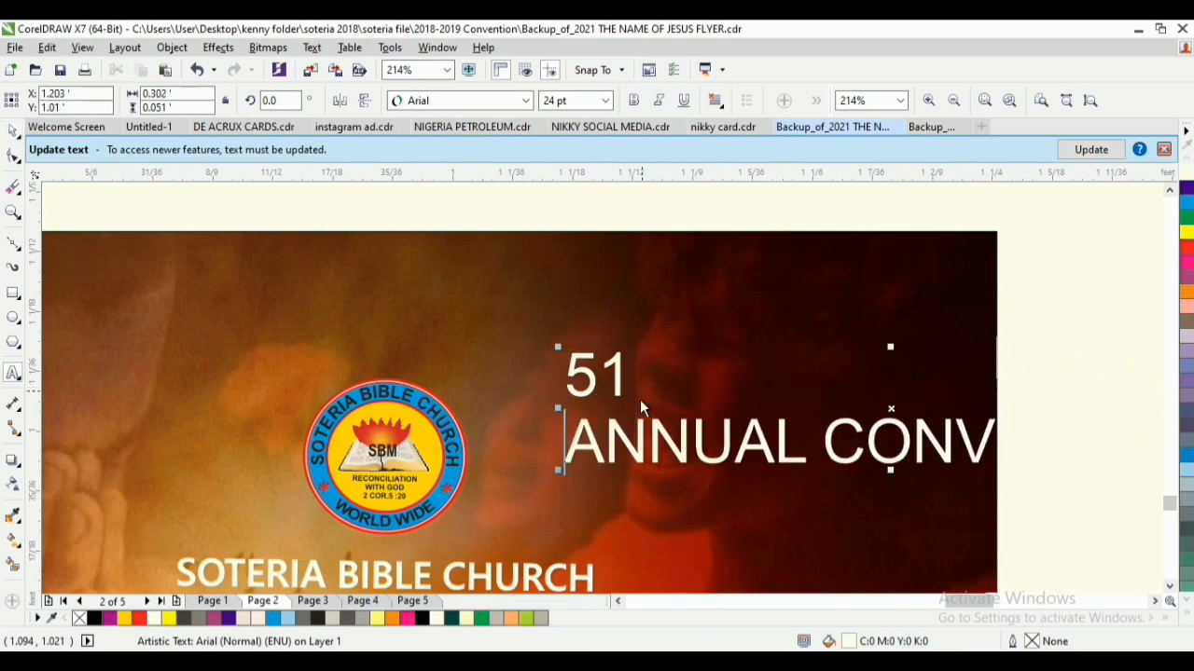
{"action": "key", "text": "Return"}
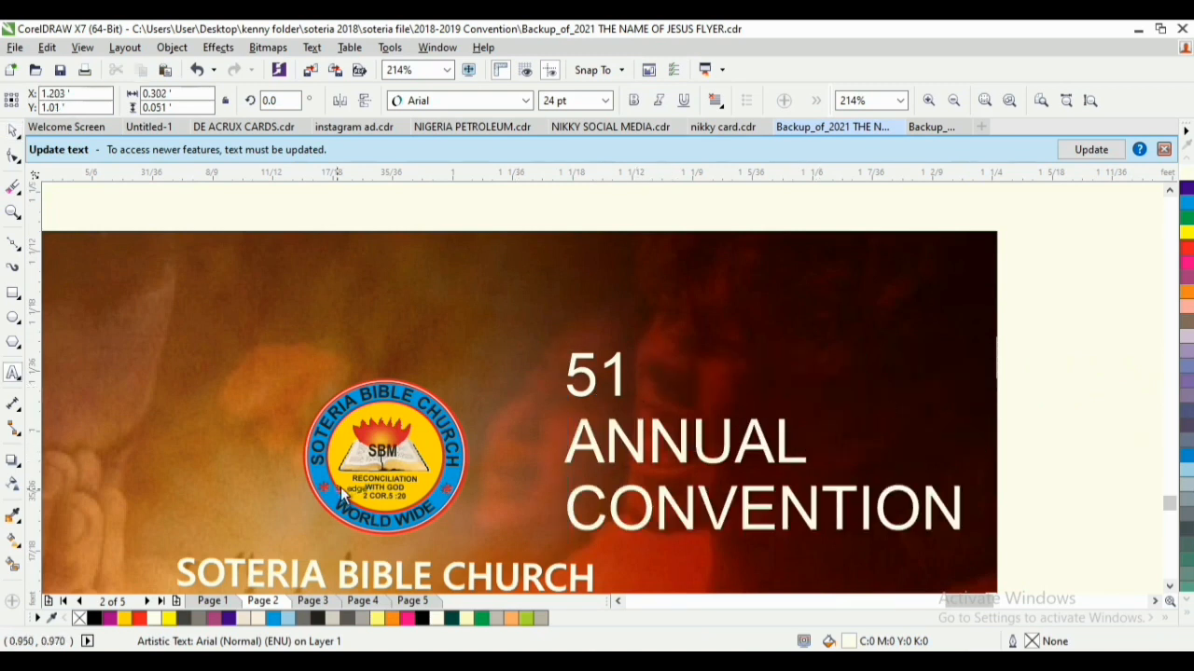
{"action": "key", "text": "ctrl+space"}
{"action": "left_click", "coordinate": [297, 664]}
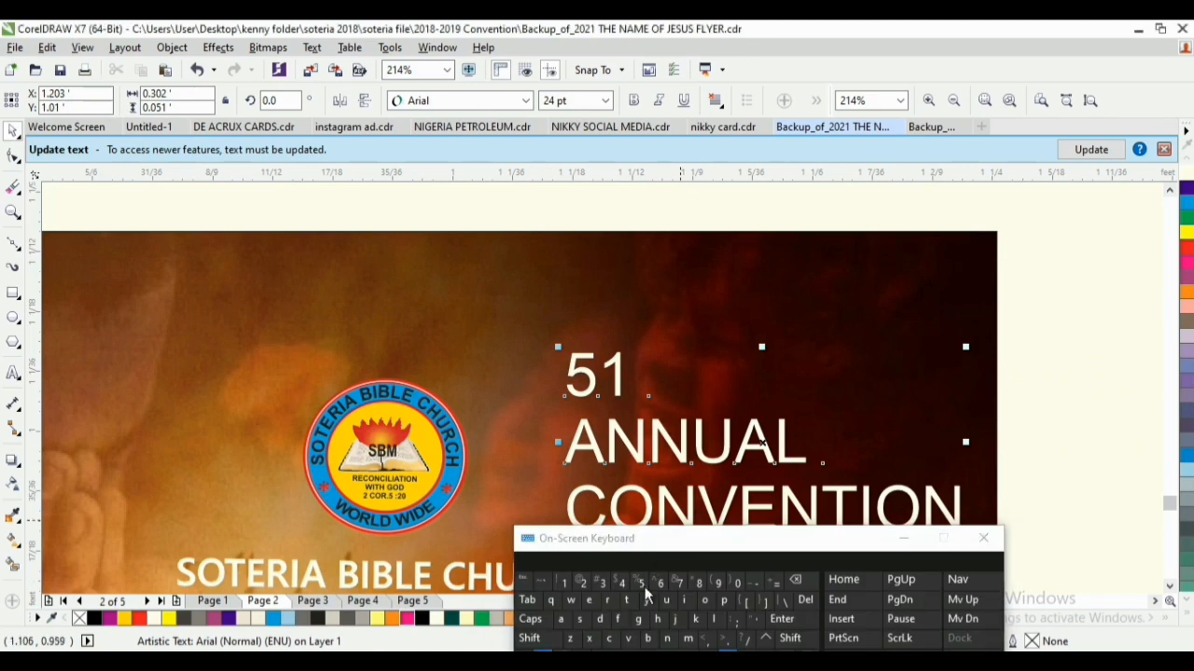
{"action": "left_click", "coordinate": [704, 624]}
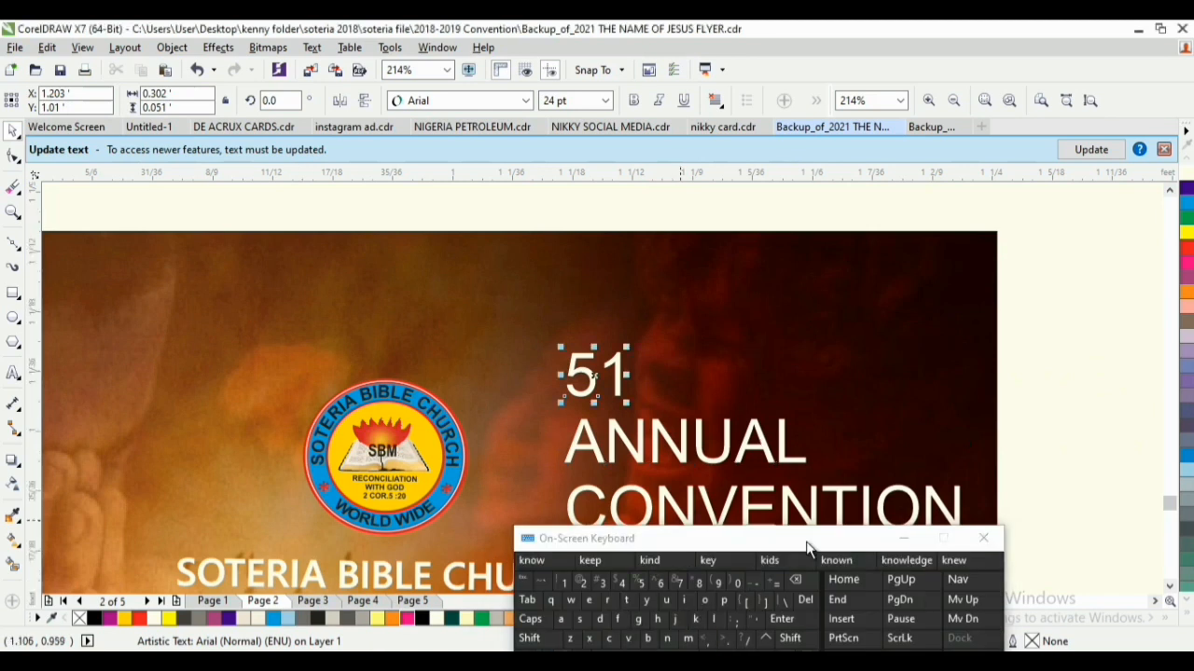
{"action": "left_click", "coordinate": [908, 538]}
Set the font of the number 51 to News706 BT
{"action": "left_click", "coordinate": [466, 101]}
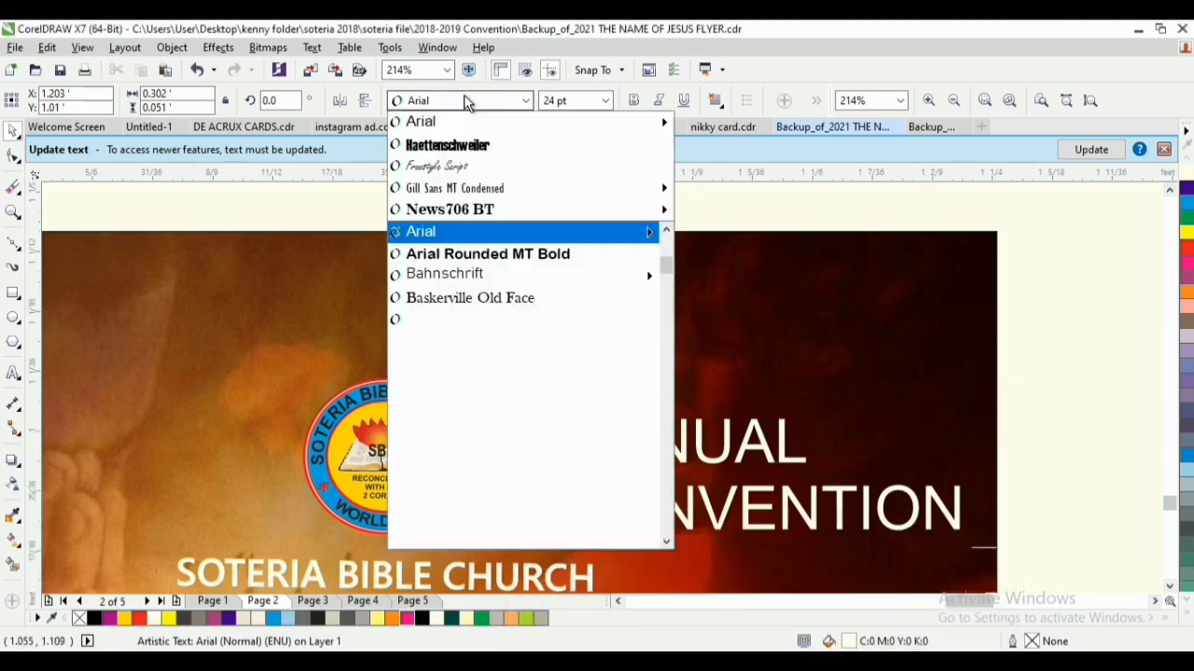
{"action": "left_click", "coordinate": [742, 229]}
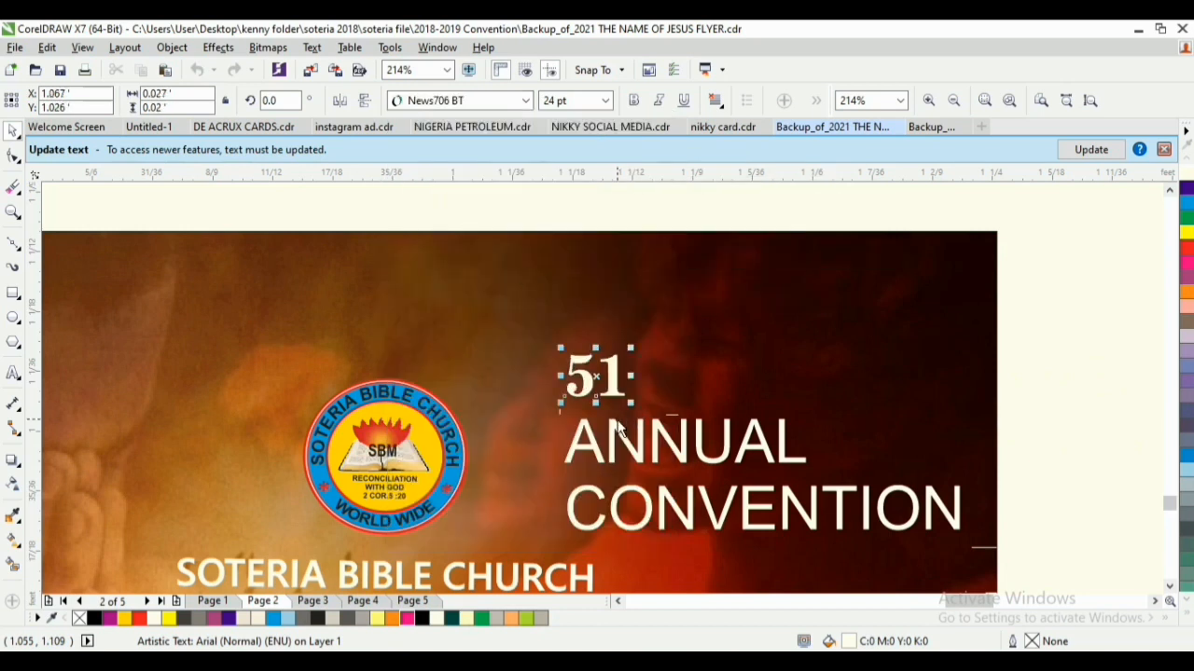
Enlarge the 51 to about 63 pt and stagger its digits as separate objects, with the 1 lowered against the 5
{"action": "left_click_drag", "start_coordinate": [611, 389], "coordinate": [928, 421]}
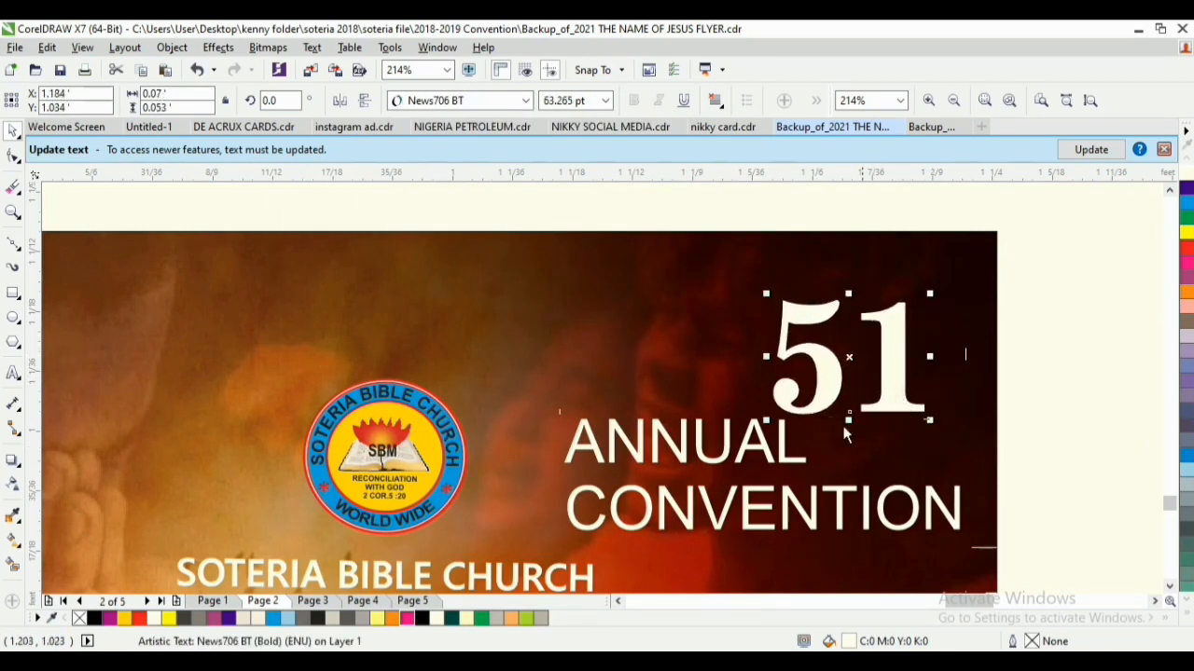
{"action": "left_click", "coordinate": [734, 664]}
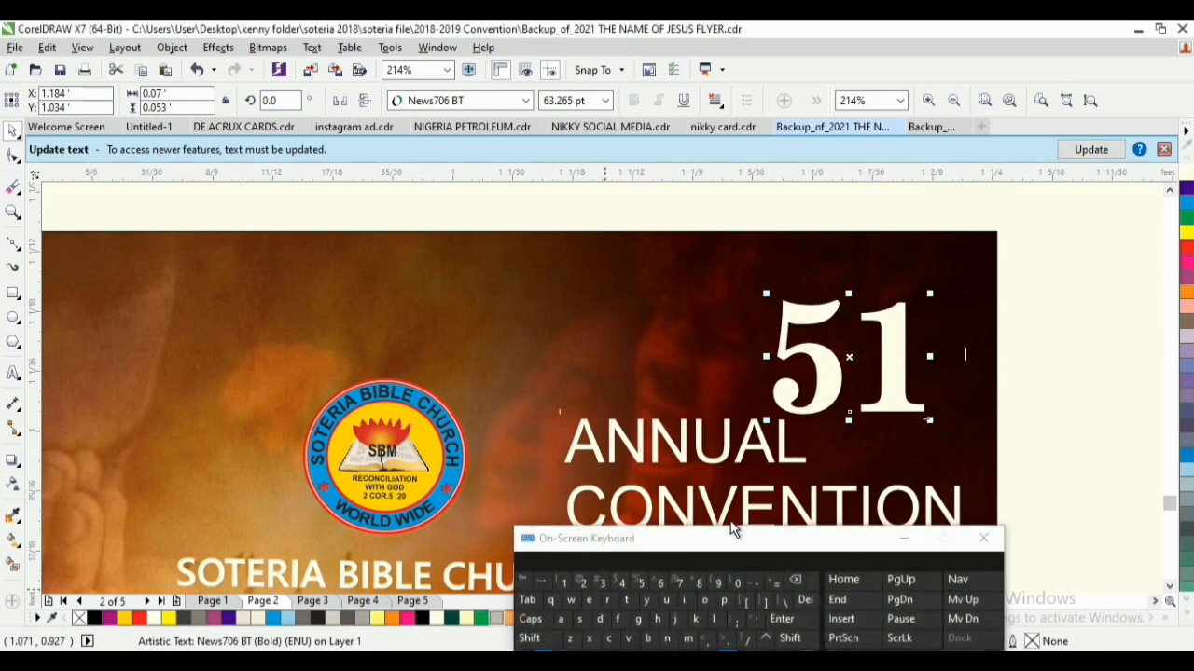
{"action": "left_click", "coordinate": [692, 617]}
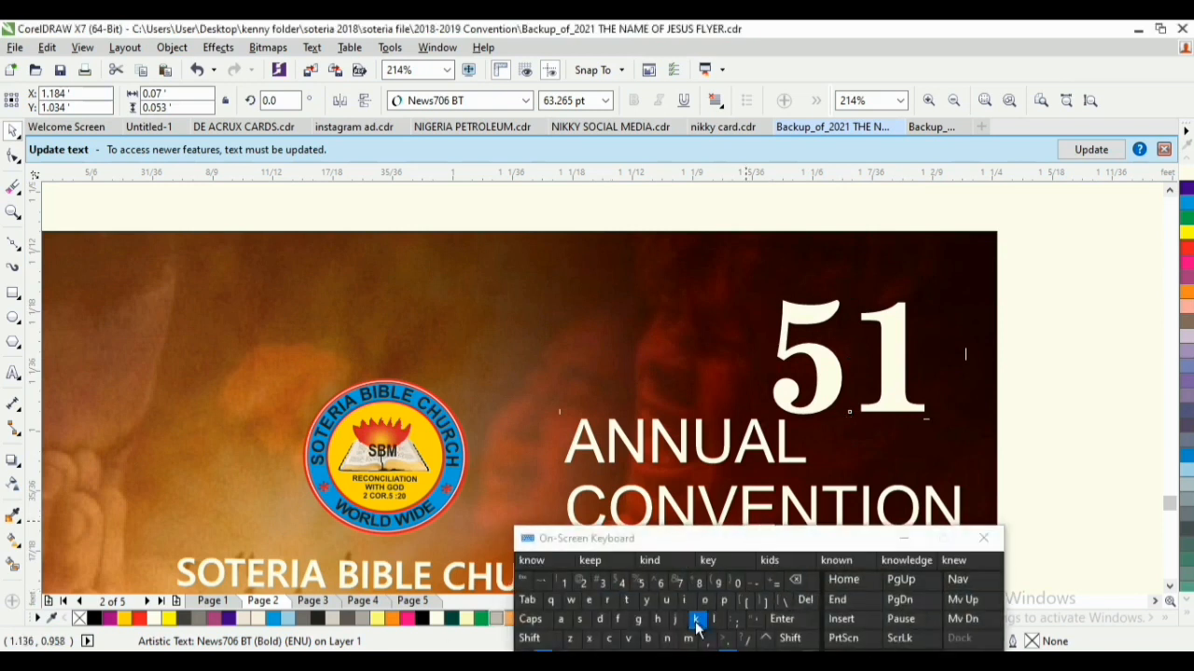
{"action": "left_click", "coordinate": [903, 538]}
{"action": "left_click_drag", "start_coordinate": [893, 382], "coordinate": [864, 374]}
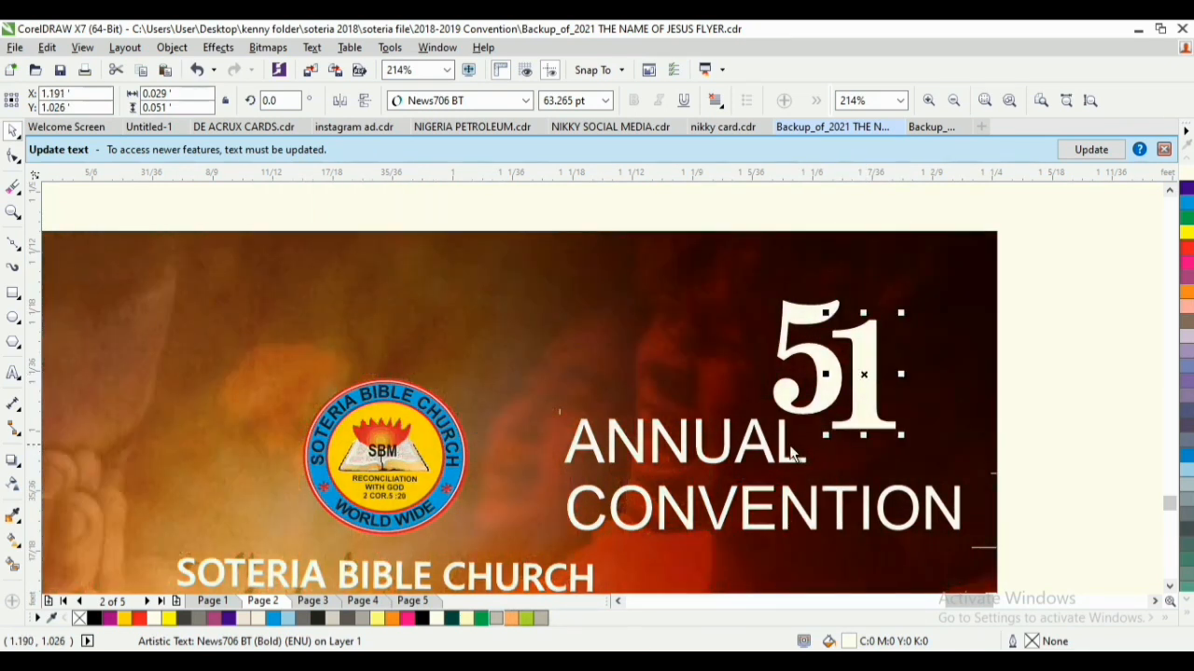
Draw a rectangle about 0.08' by 0.094' around the 51 and round its corners to about 0.01'
{"action": "left_click", "coordinate": [13, 291]}
{"action": "left_click_drag", "start_coordinate": [748, 274], "coordinate": [903, 474]}
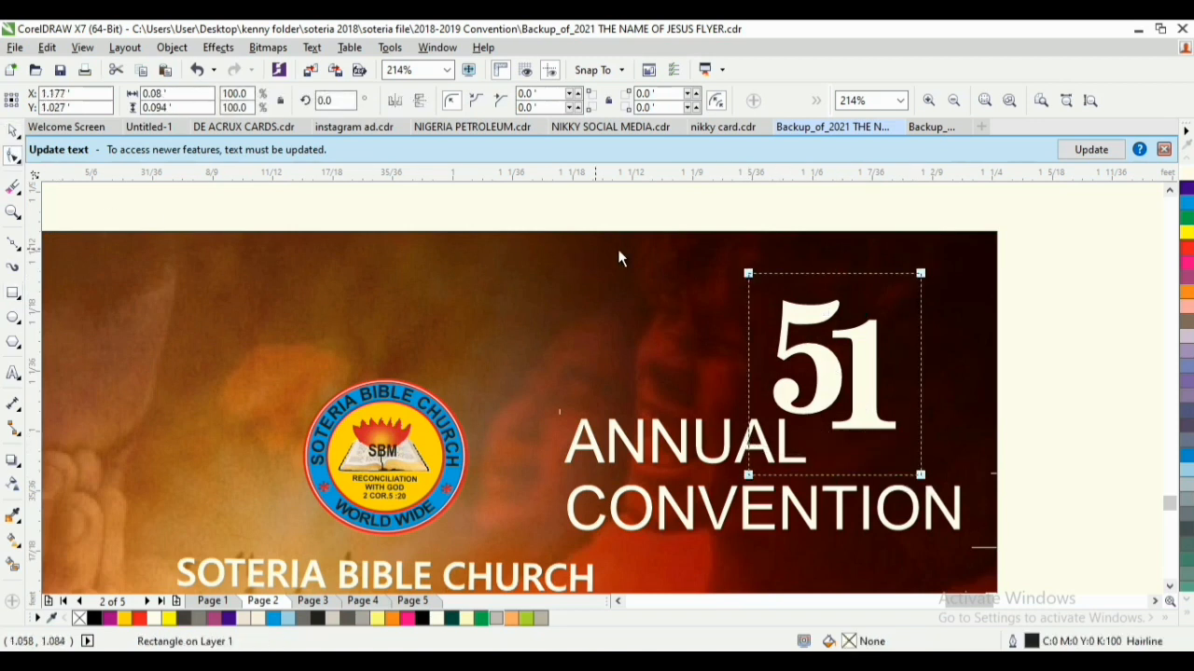
{"action": "left_click_drag", "start_coordinate": [754, 280], "coordinate": [755, 295]}
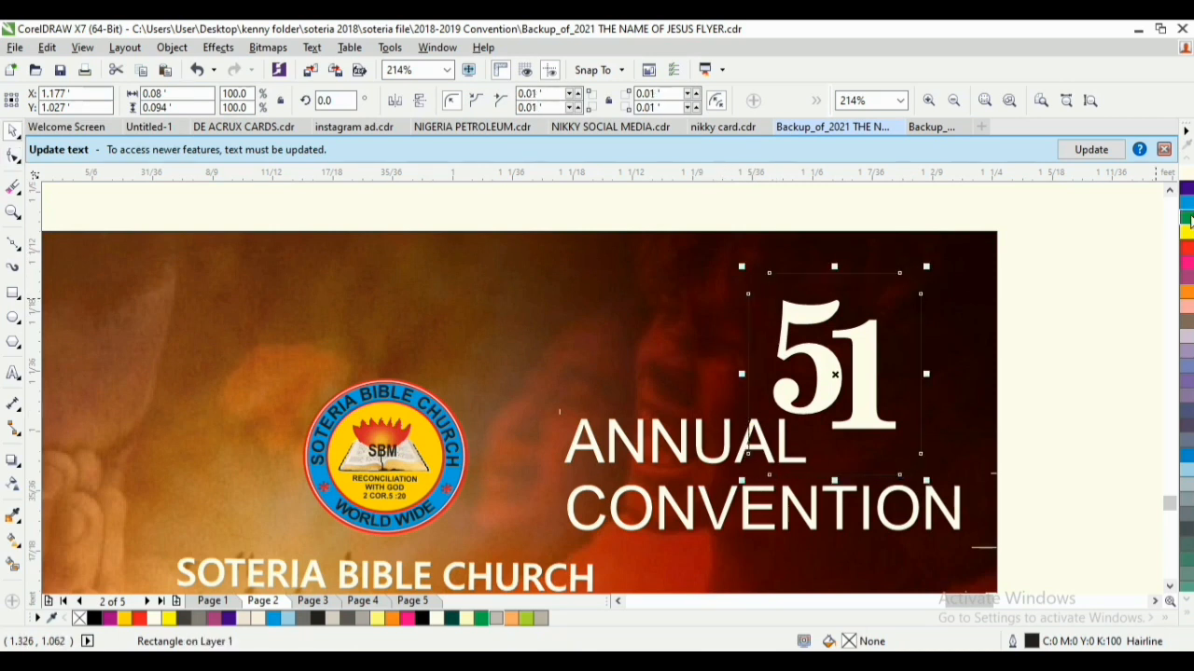
Fill the rounded rectangle with dark green (C100 M45 Y71 K46) and bring both 51 digits in front of it
{"action": "left_click", "coordinate": [1189, 218]}
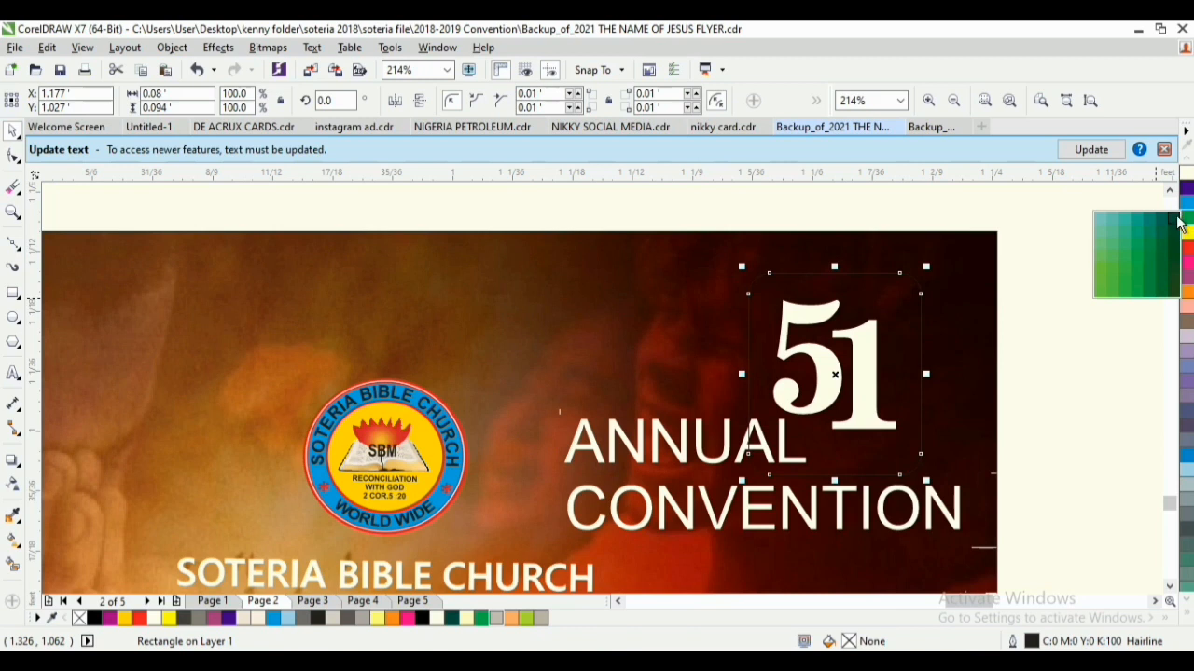
{"action": "left_click", "coordinate": [1175, 221]}
{"action": "left_click_drag", "start_coordinate": [1107, 215], "coordinate": [701, 469]}
{"action": "left_click_drag", "start_coordinate": [702, 469], "coordinate": [727, 457]}
{"action": "key", "text": "ctrl+z"}
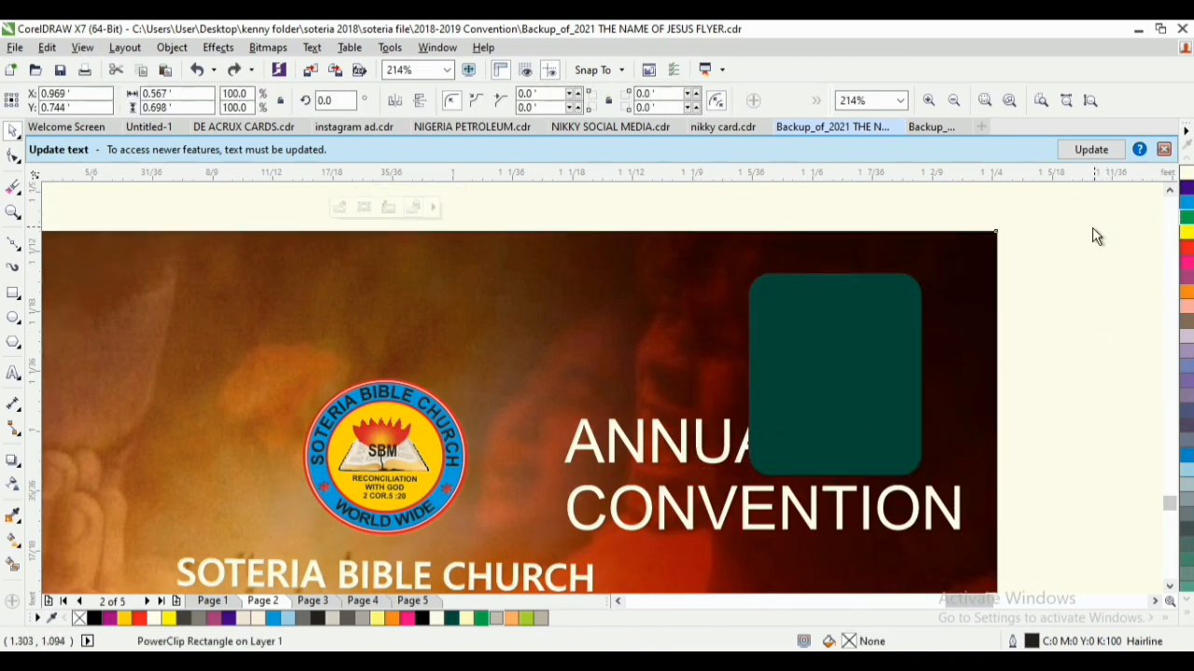
{"action": "left_click_drag", "start_coordinate": [1096, 236], "coordinate": [712, 453]}
{"action": "key", "text": "shift+Page_Up"}
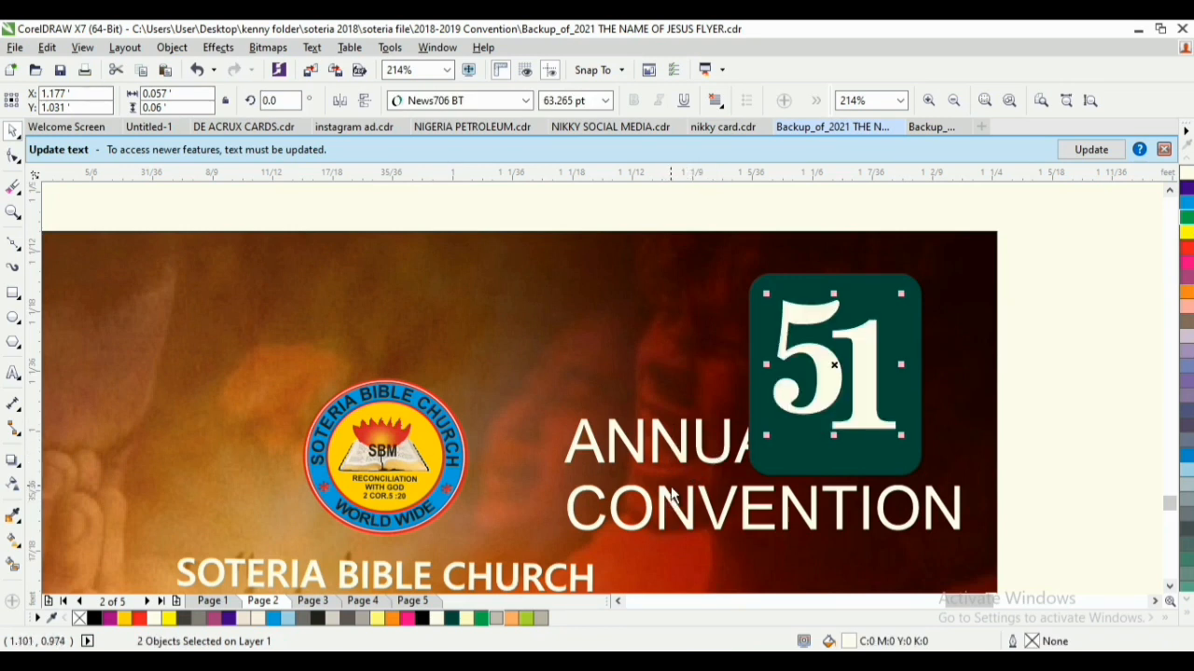
Set ANNUAL in News706 BT, shrink it to about 14 pt and place it directly beneath the 51
{"action": "left_click", "coordinate": [672, 495]}
{"action": "left_click", "coordinate": [707, 459]}
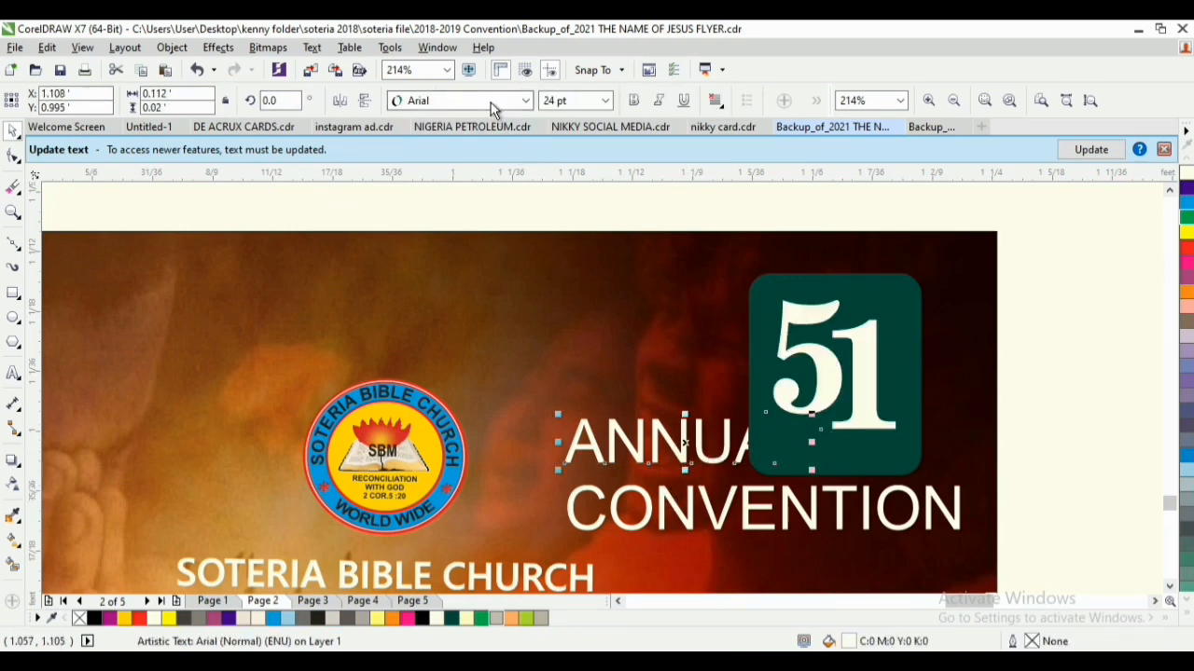
{"action": "left_click", "coordinate": [494, 104]}
{"action": "left_click", "coordinate": [474, 138]}
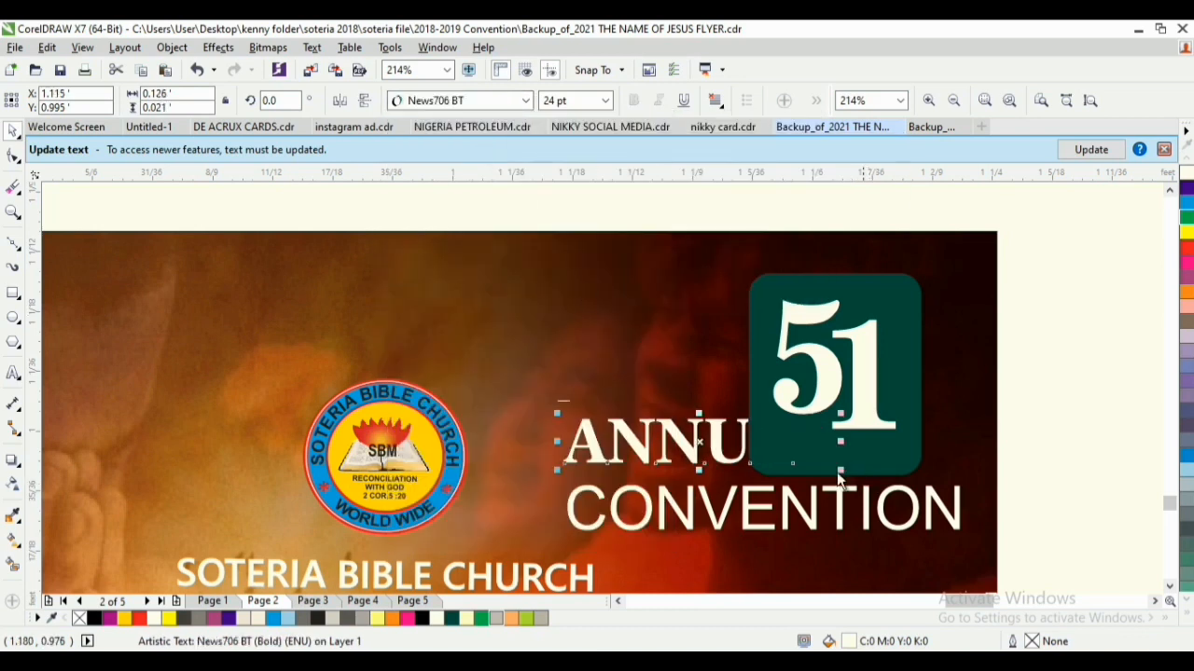
{"action": "left_click_drag", "start_coordinate": [844, 477], "coordinate": [786, 483]}
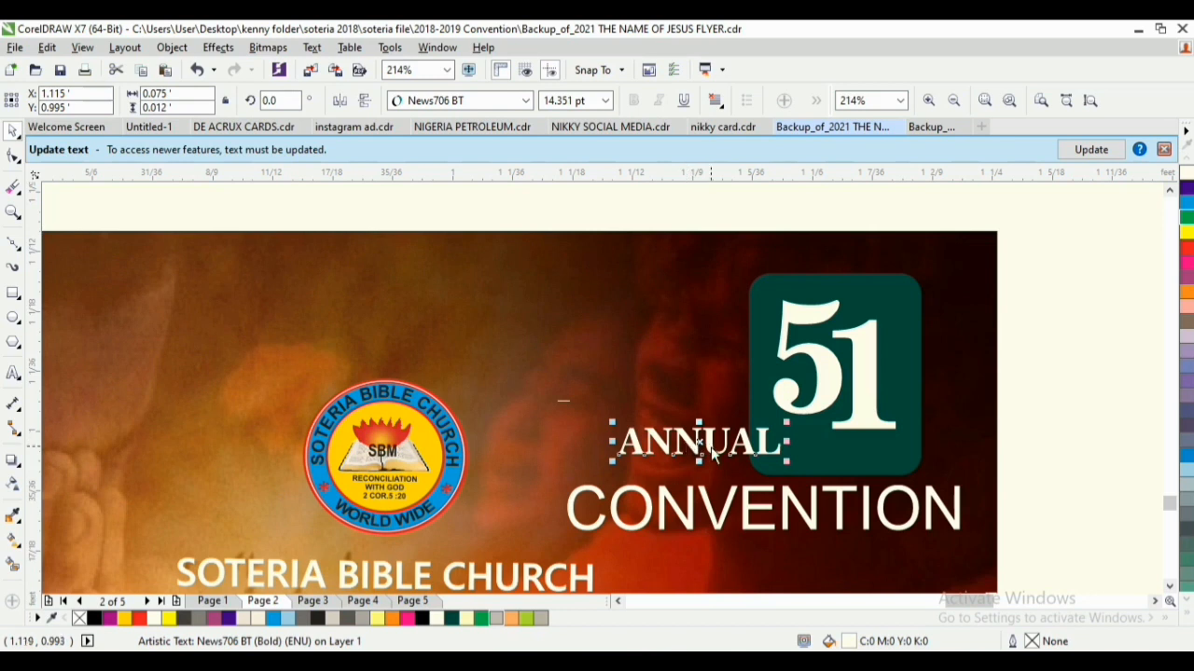
{"action": "left_click_drag", "start_coordinate": [713, 454], "coordinate": [838, 465]}
Set CONVENTION in News706 BT, shrink it to about 13 pt and place it directly beneath ANNUAL
{"action": "left_click", "coordinate": [830, 507]}
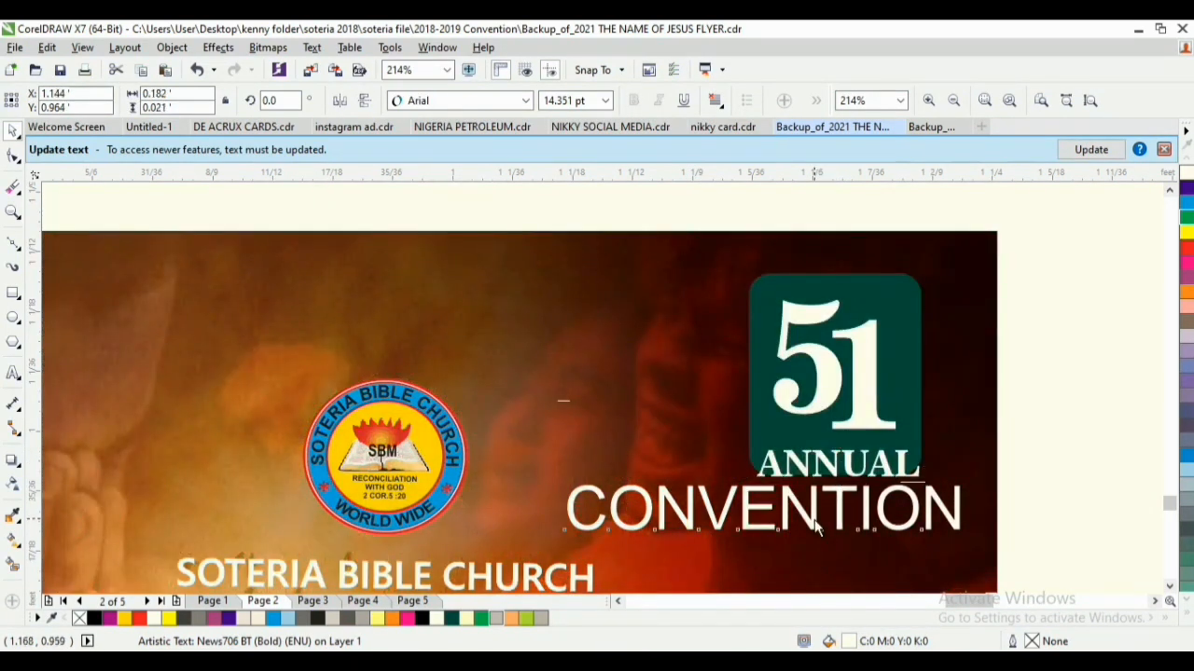
{"action": "left_click", "coordinate": [522, 101]}
{"action": "left_click", "coordinate": [787, 162]}
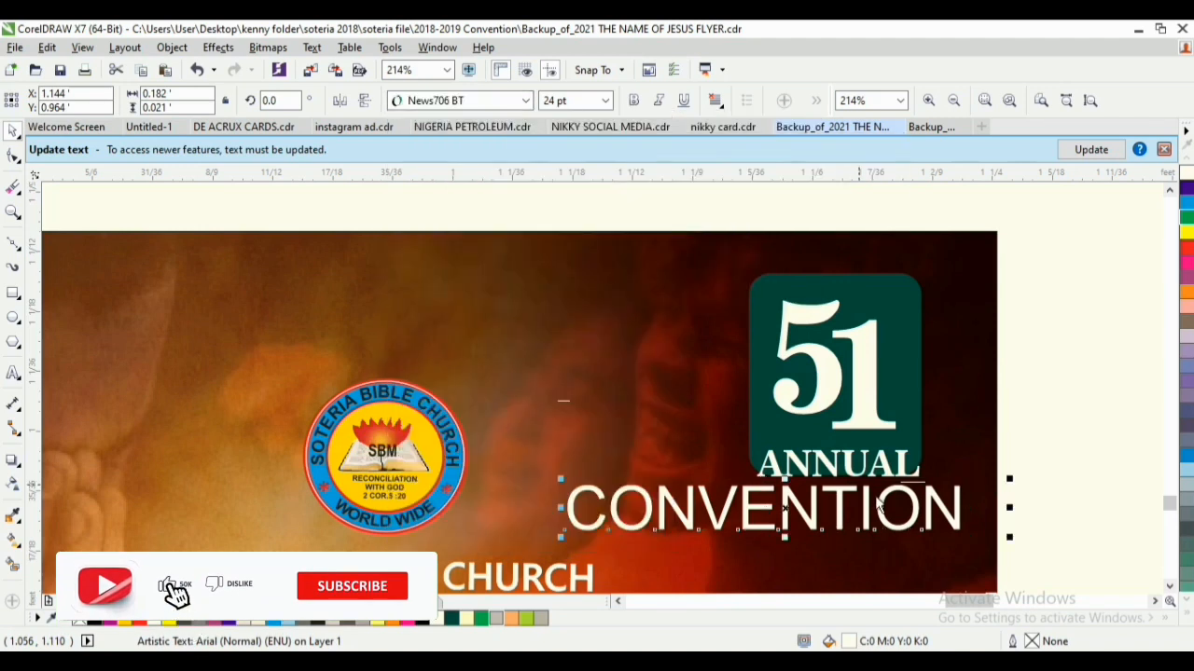
{"action": "left_click_drag", "start_coordinate": [1009, 538], "coordinate": [915, 560]}
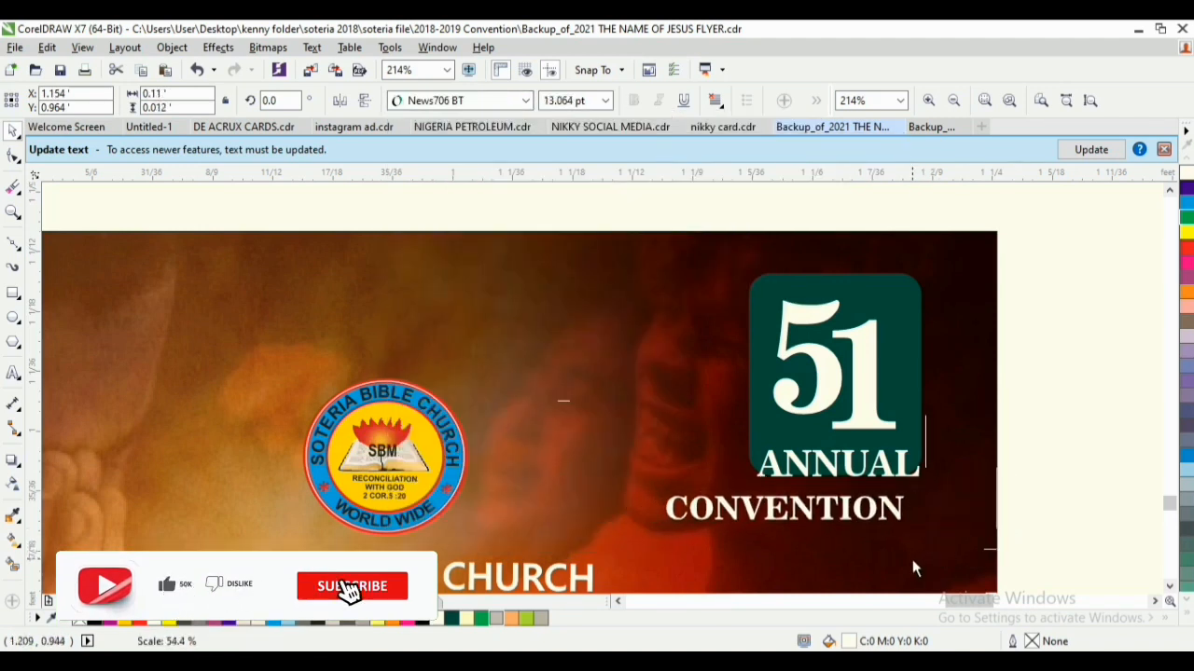
{"action": "left_click_drag", "start_coordinate": [791, 514], "coordinate": [850, 500]}
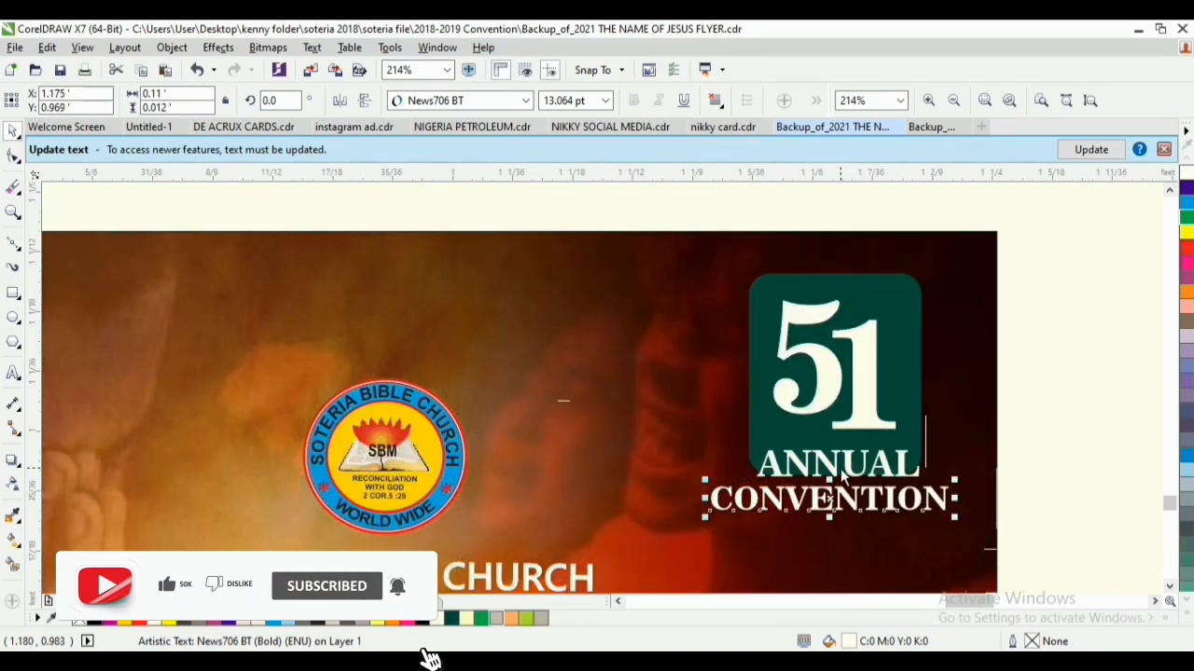
Shrink ANNUAL and CONVENTION together to about 0.081' wide and enlarge the green rectangle to about 0.085' by 0.1'
{"action": "left_click", "coordinate": [840, 468], "text": "shift"}
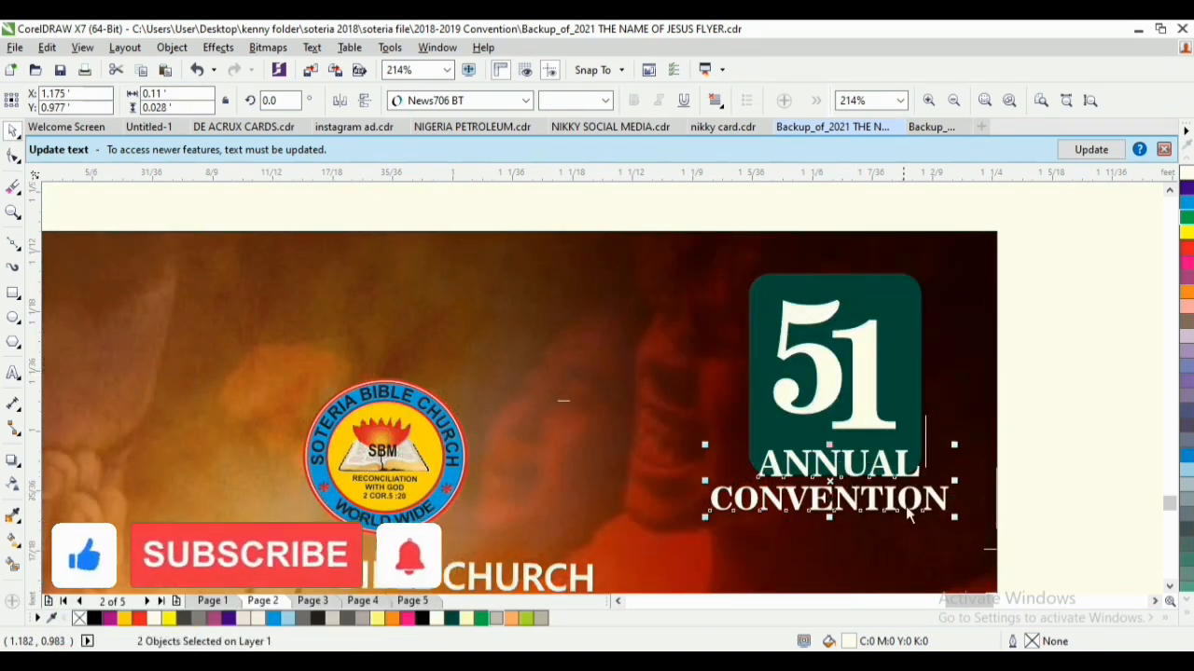
{"action": "left_click_drag", "start_coordinate": [953, 519], "coordinate": [922, 527]}
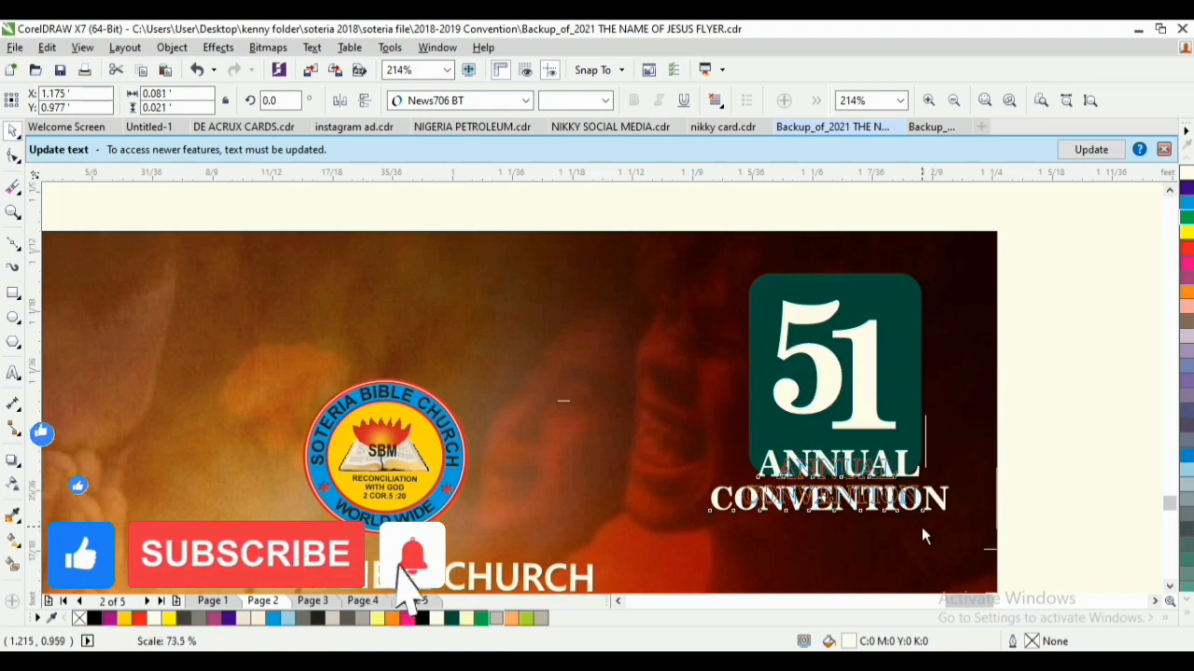
{"action": "left_click", "coordinate": [910, 386]}
{"action": "left_click_drag", "start_coordinate": [930, 483], "coordinate": [935, 491]}
{"action": "left_click", "coordinate": [1060, 442]}
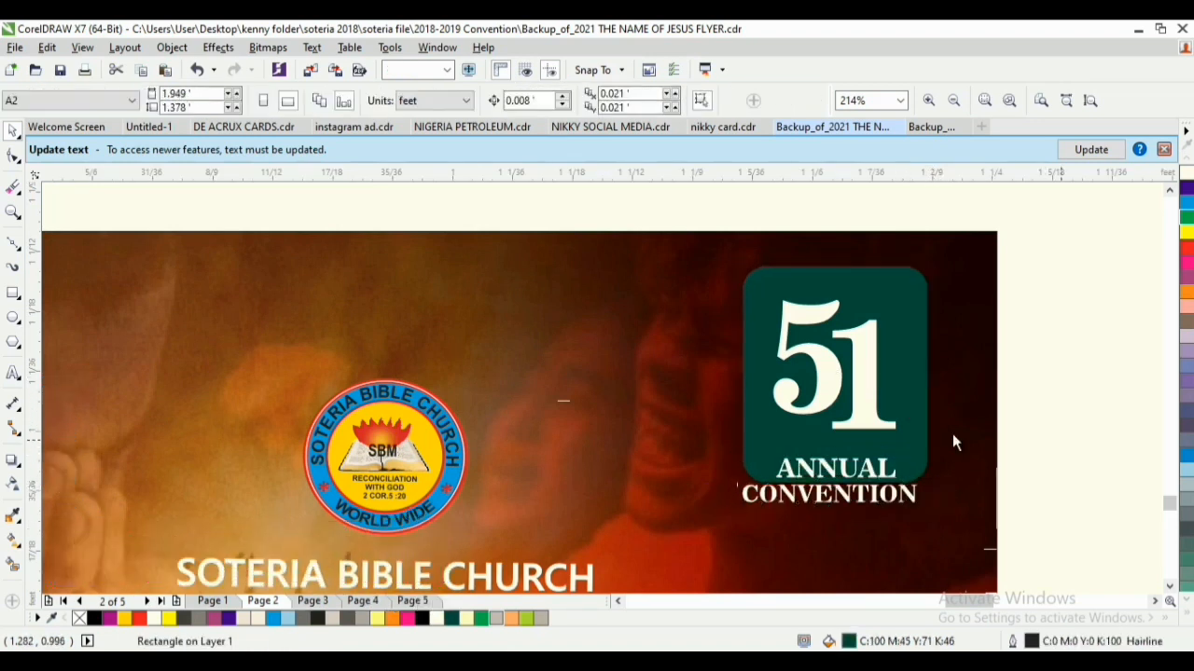
Fade the green rectangle downward with a linear transparency and move ANNUAL and CONVENTION up closer to the 51
{"action": "left_click", "coordinate": [899, 352]}
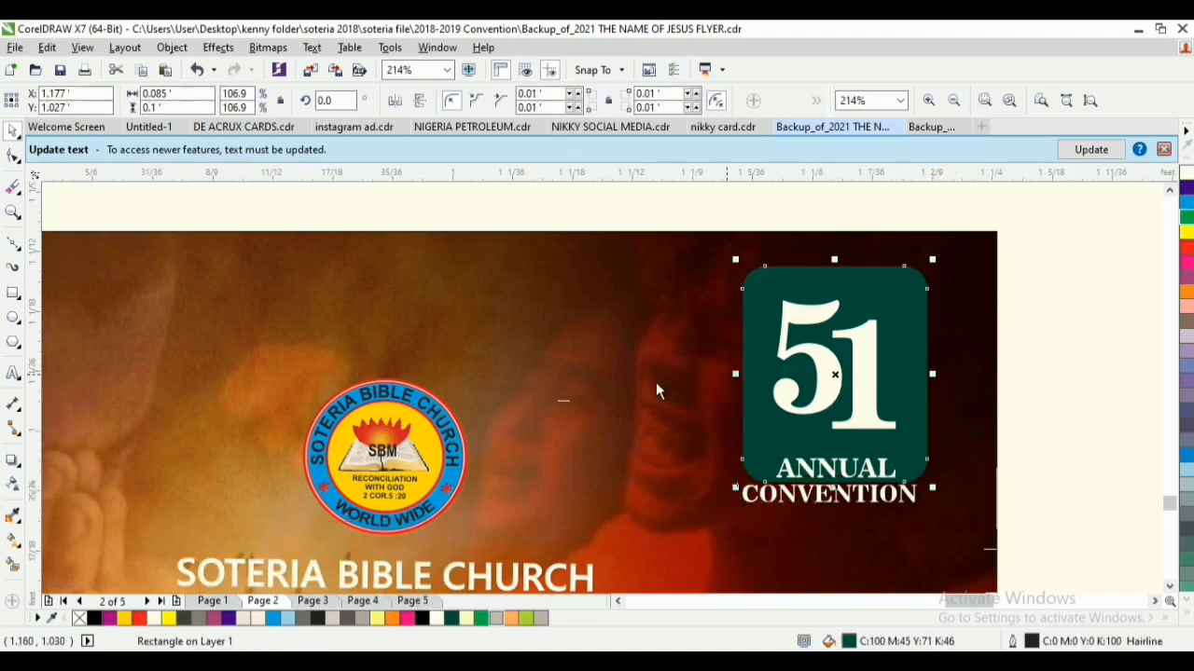
{"action": "left_click", "coordinate": [13, 484]}
{"action": "left_click_drag", "start_coordinate": [891, 331], "coordinate": [868, 457]}
{"action": "key", "text": "space"}
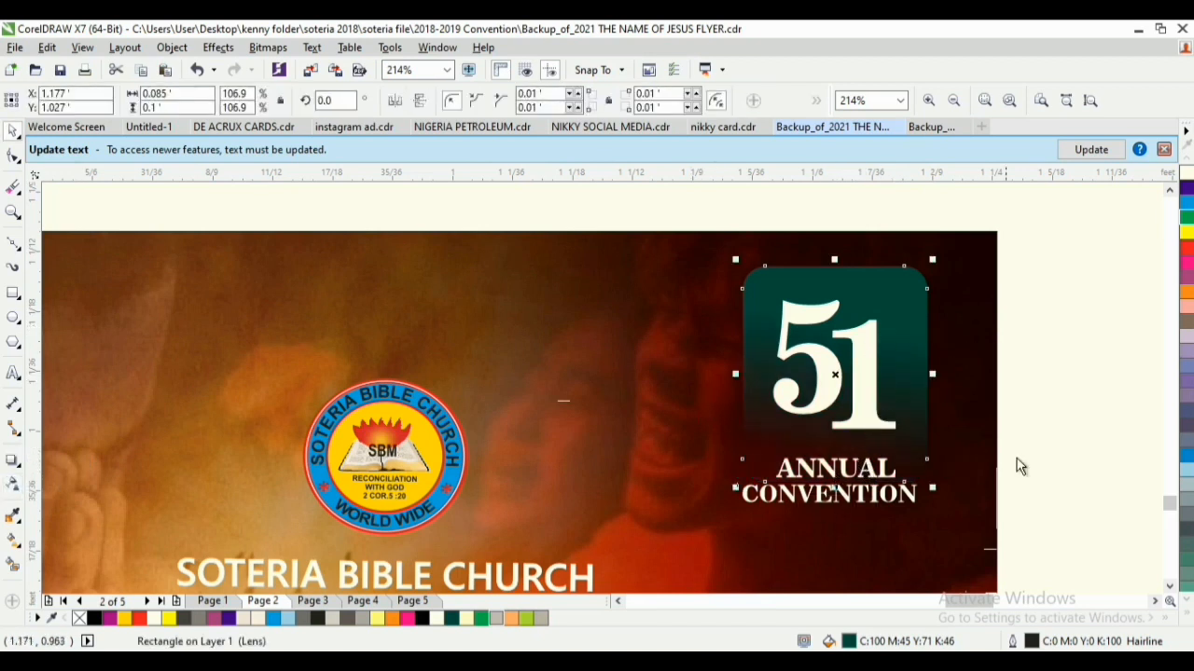
{"action": "left_click_drag", "start_coordinate": [1057, 420], "coordinate": [653, 524]}
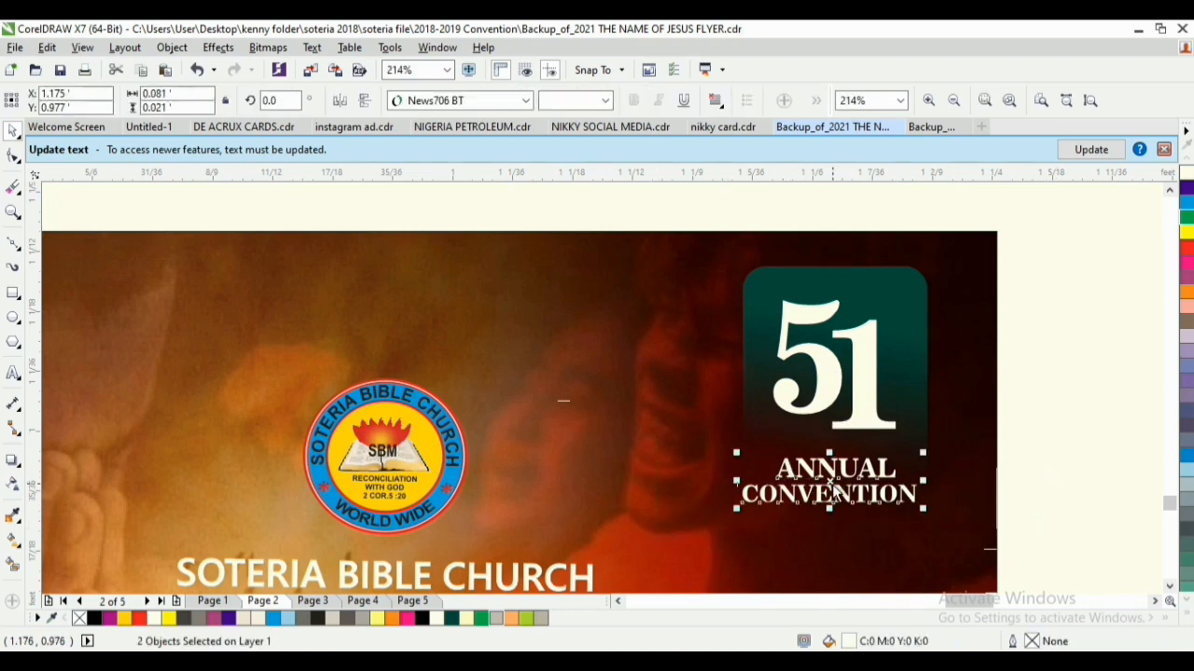
{"action": "left_click_drag", "start_coordinate": [831, 495], "coordinate": [832, 480]}
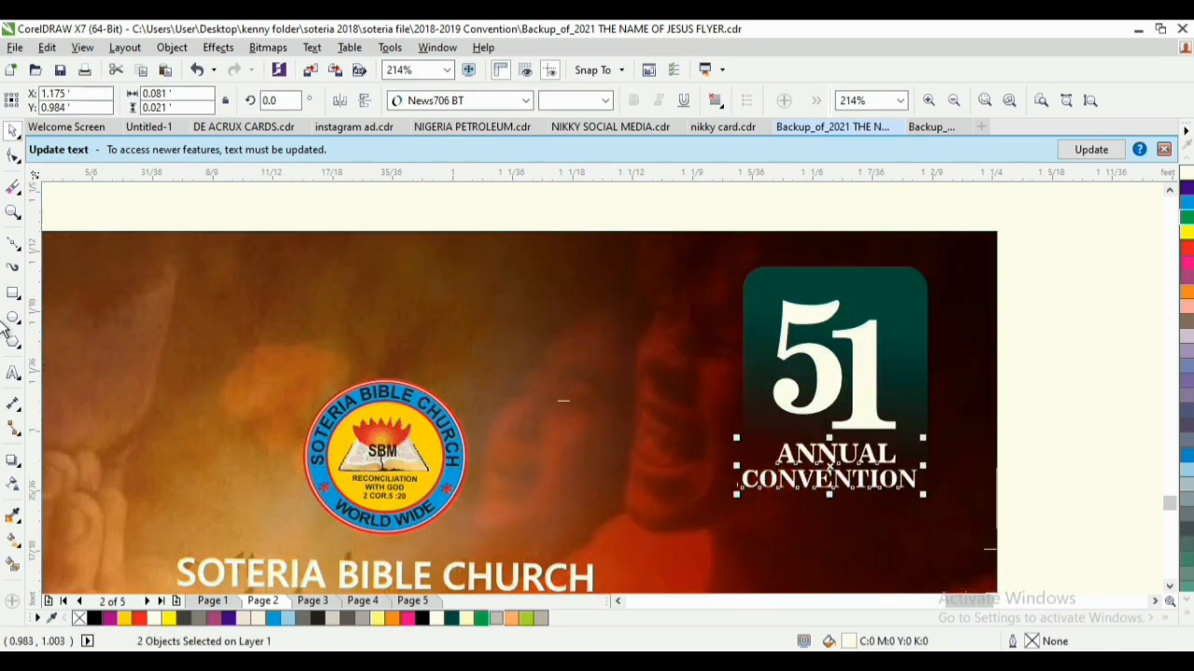
Add a white bar about 0.077' by 0.002' beneath CONVENTION and shift the whole 51 badge slightly down and left
{"action": "left_click", "coordinate": [13, 293]}
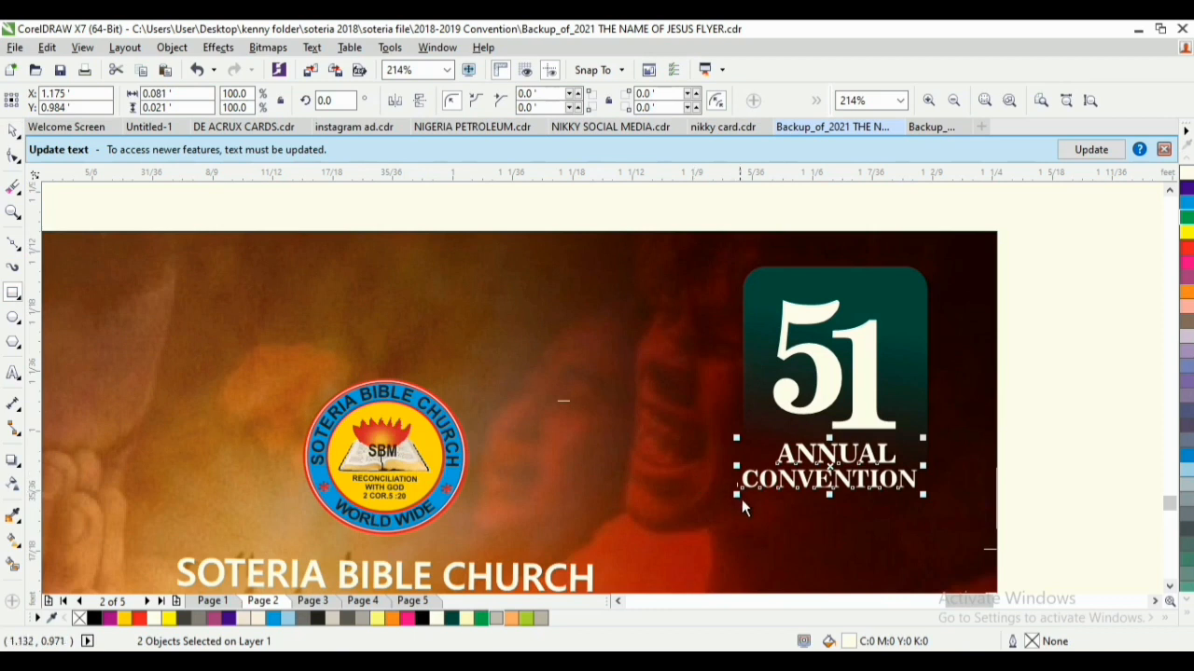
{"action": "left_click_drag", "start_coordinate": [743, 507], "coordinate": [910, 512]}
{"action": "left_click", "coordinate": [1187, 174]}
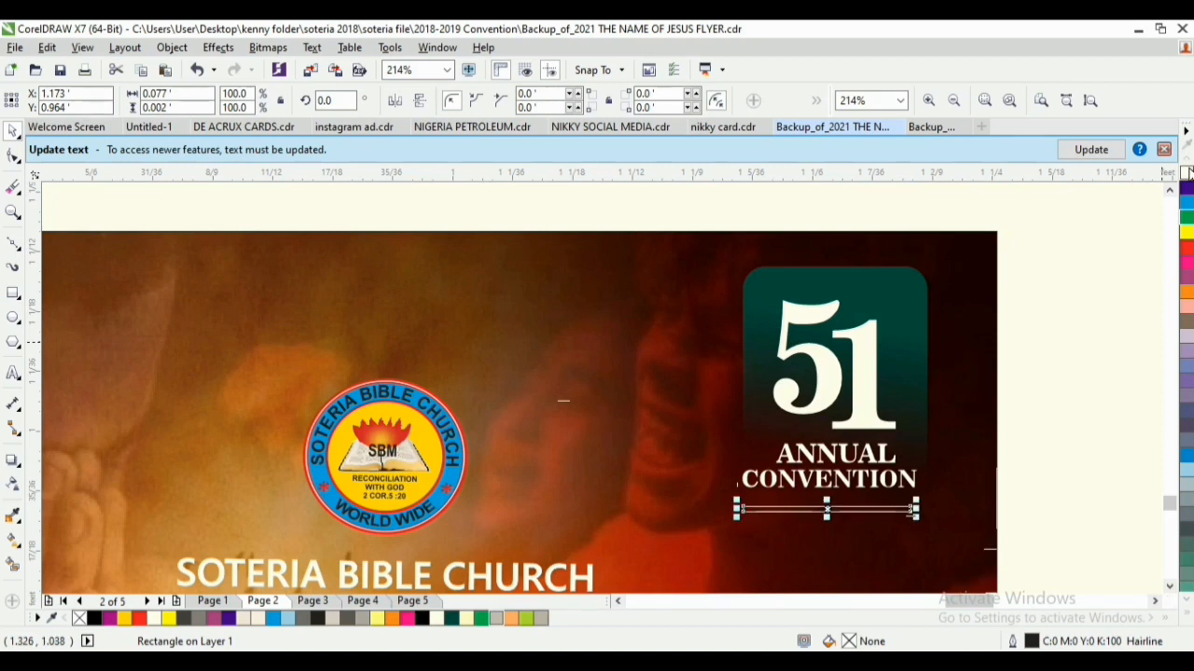
{"action": "left_click", "coordinate": [1087, 252]}
{"action": "left_click_drag", "start_coordinate": [1054, 190], "coordinate": [719, 514]}
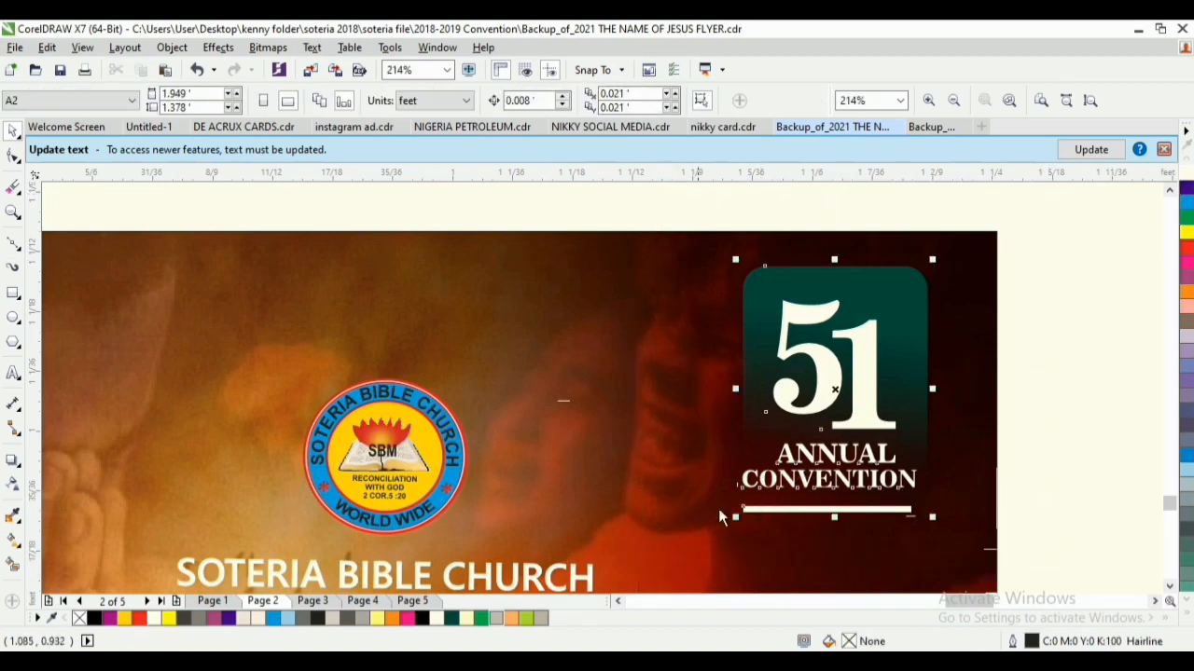
{"action": "left_click_drag", "start_coordinate": [828, 400], "coordinate": [807, 430]}
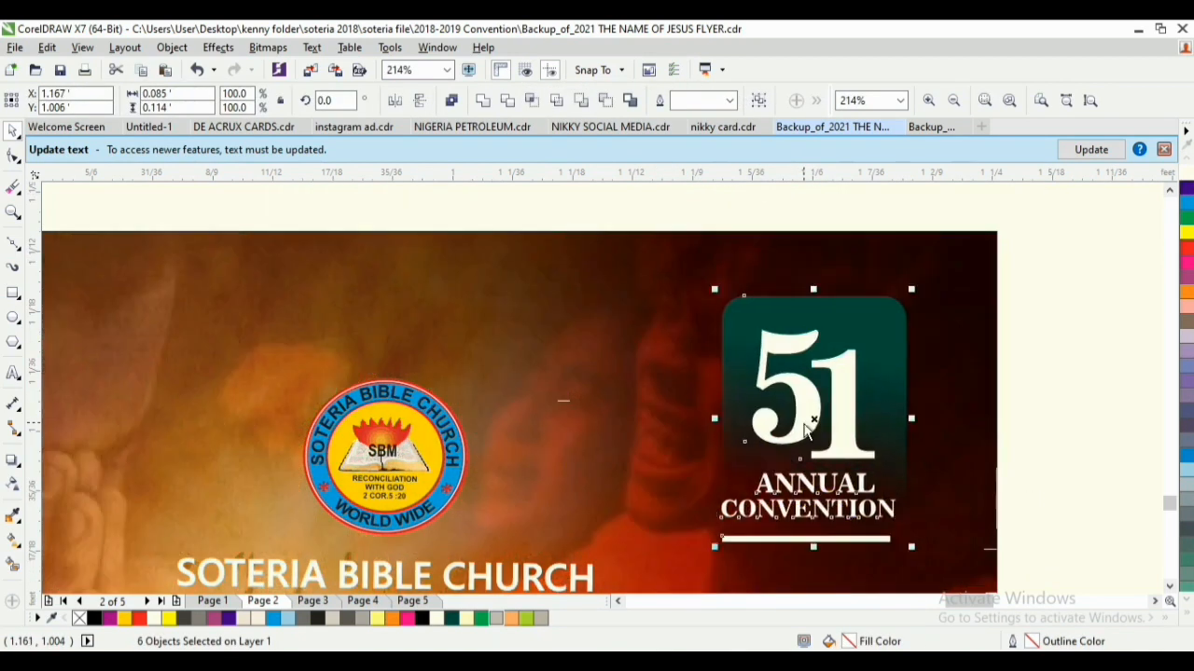
{"action": "key", "text": "F3"}
{"action": "left_click_drag", "start_coordinate": [1016, 573], "coordinate": [938, 466]}
{"action": "left_click_drag", "start_coordinate": [898, 430], "coordinate": [604, 464]}
{"action": "key", "text": "F2"}
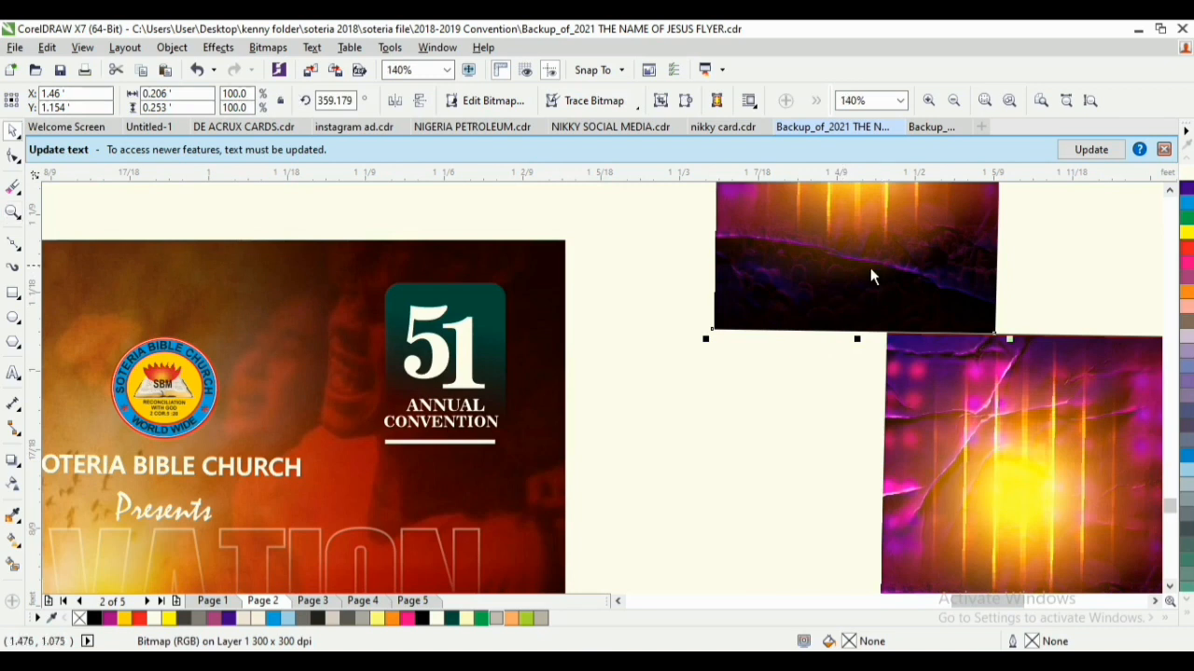
{"action": "left_click_drag", "start_coordinate": [872, 268], "coordinate": [486, 359]}
{"action": "right_click", "coordinate": [709, 345]}
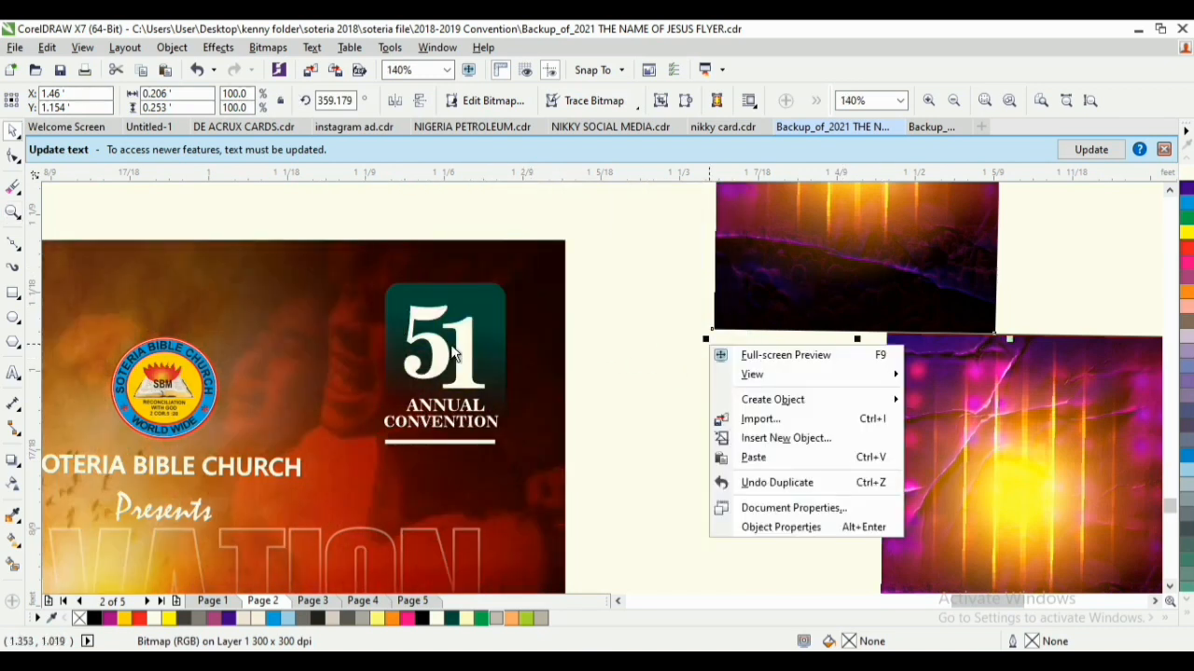
{"action": "left_click", "coordinate": [454, 353]}
Group the two digits of the 51 into one object
{"action": "left_click", "coordinate": [431, 373]}
{"action": "left_click", "coordinate": [438, 369], "text": "shift"}
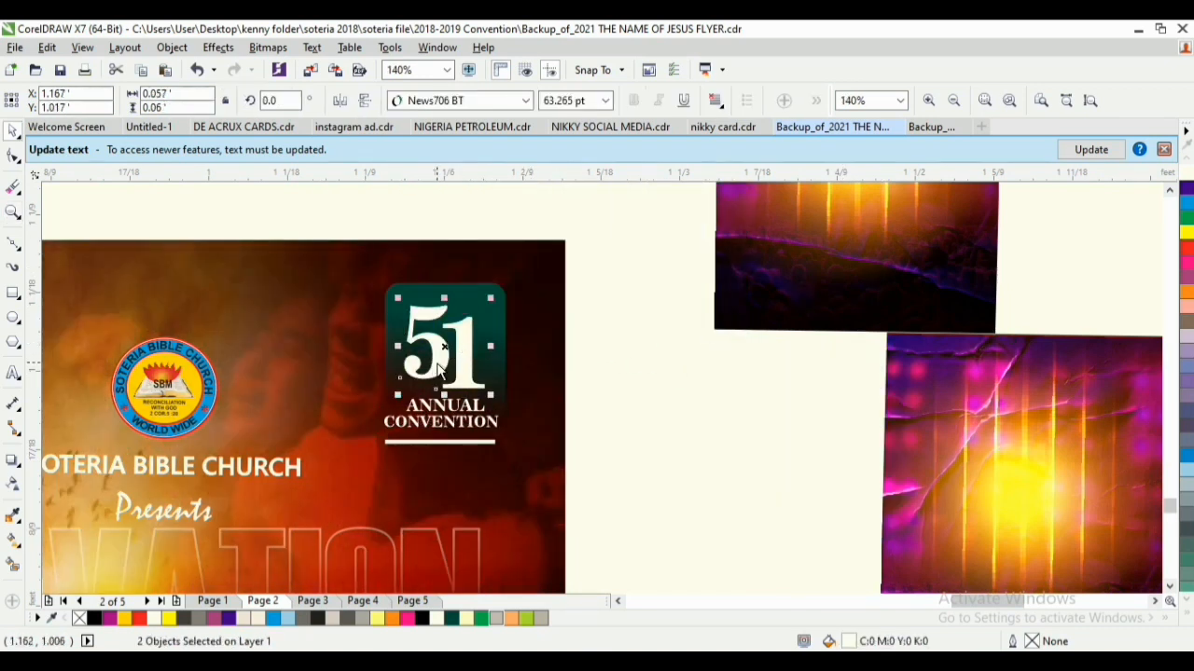
{"action": "left_click", "coordinate": [809, 225]}
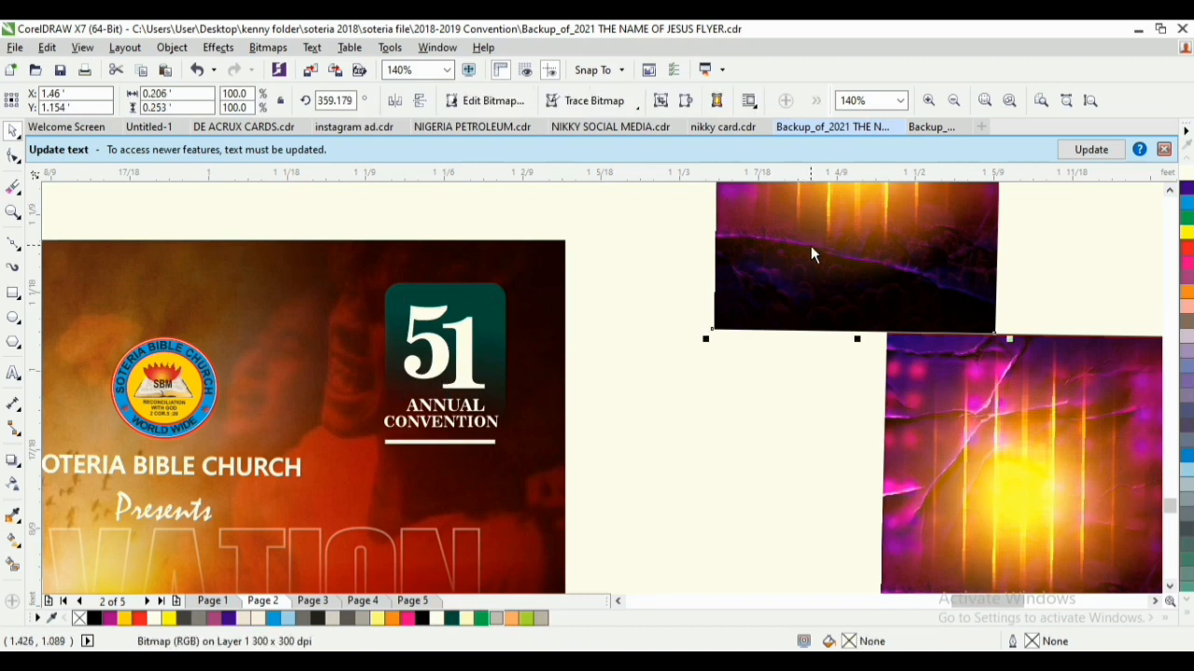
{"action": "left_click_drag", "start_coordinate": [811, 246], "coordinate": [462, 350]}
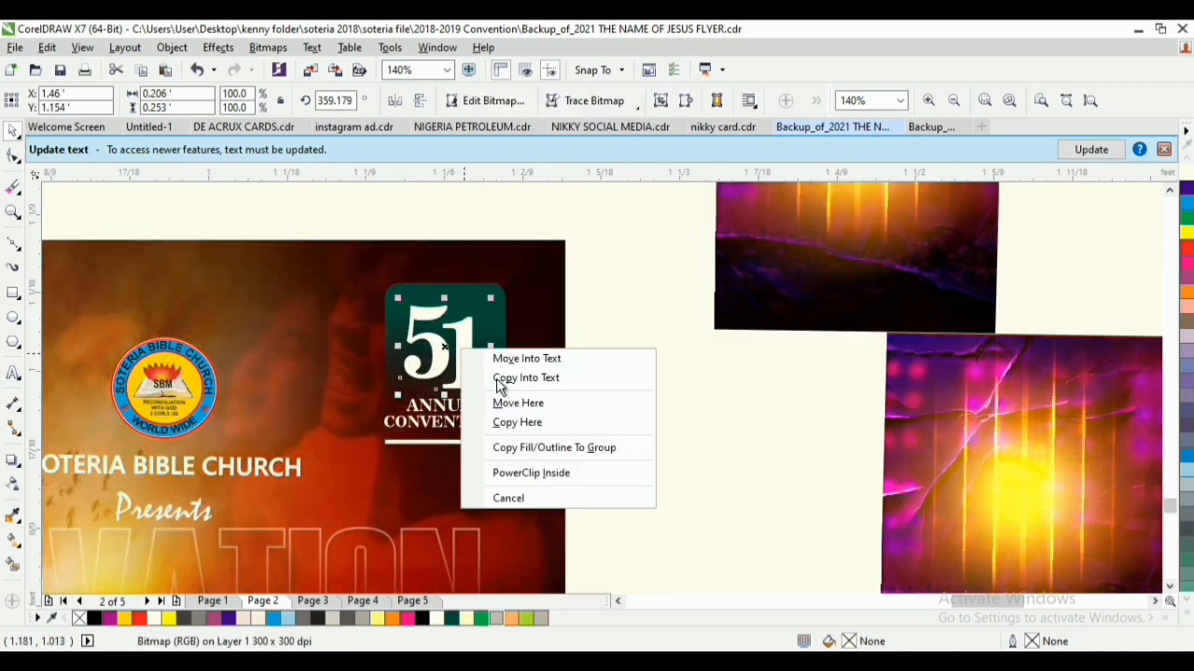
{"action": "right_click", "coordinate": [464, 352]}
{"action": "left_click", "coordinate": [834, 272]}
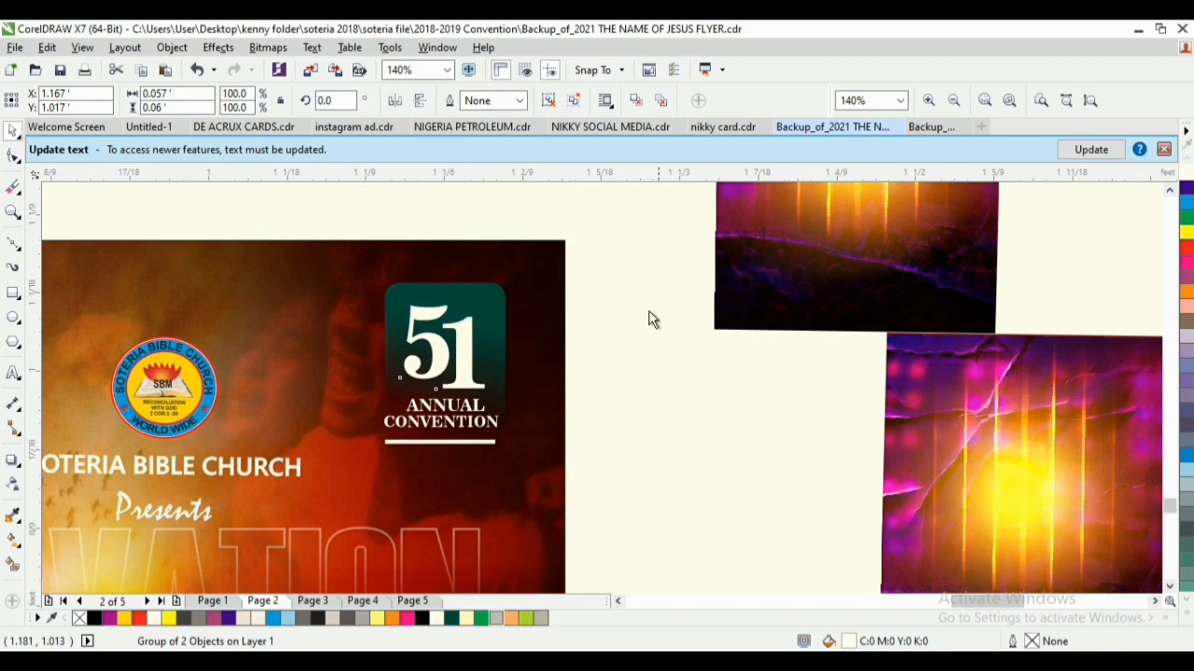
PowerClip the purple and gold glowing light image inside the grouped 51 digits
{"action": "left_click", "coordinate": [760, 255]}
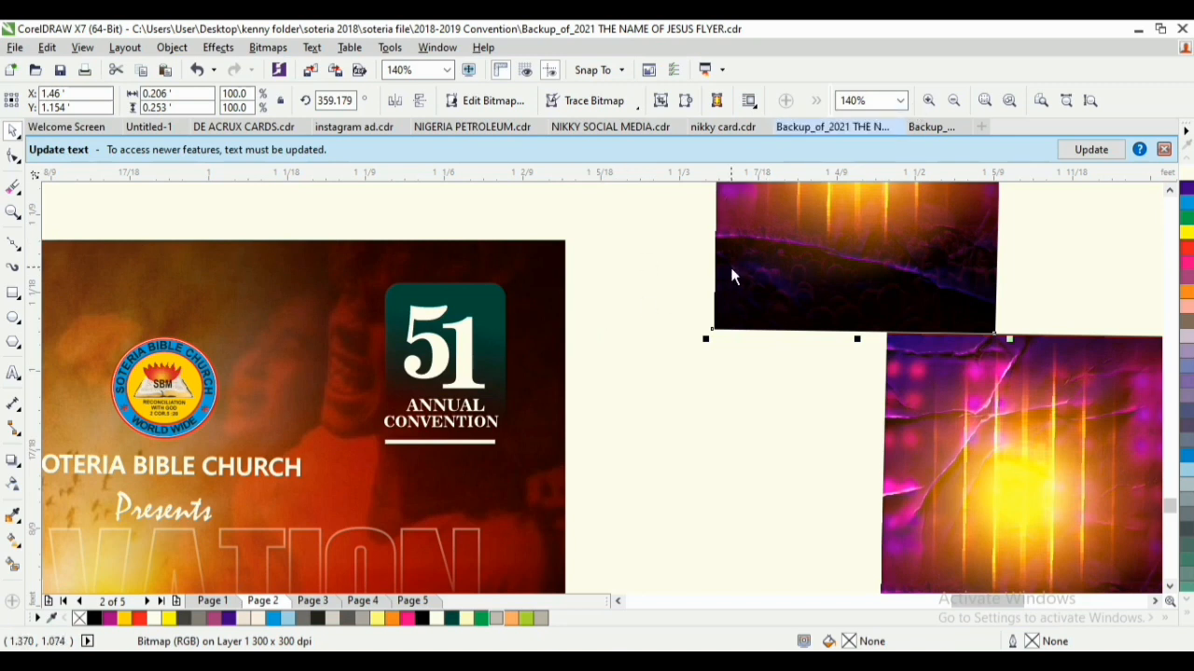
{"action": "left_click_drag", "start_coordinate": [732, 276], "coordinate": [459, 353]}
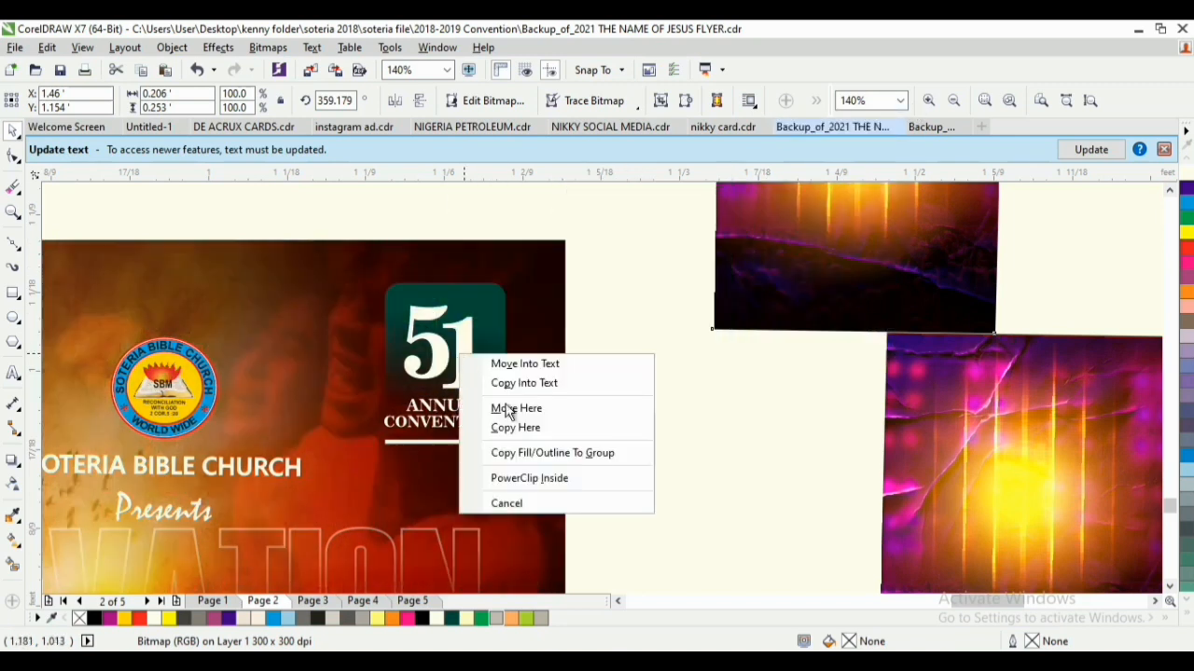
{"action": "left_click", "coordinate": [518, 477]}
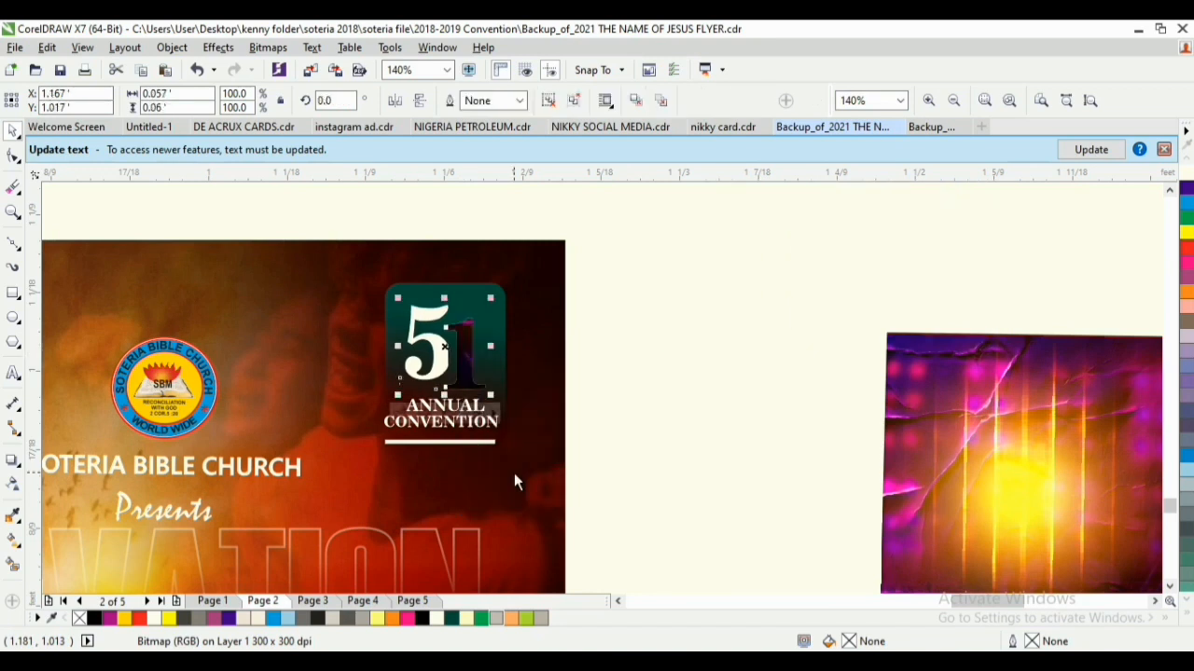
Edit the 51's PowerClip contents and centre the image at about X 1.138', Y 0.992' so its yellow glow fills the digits
{"action": "left_click", "coordinate": [484, 374], "text": "ctrl"}
{"action": "left_click_drag", "start_coordinate": [603, 292], "coordinate": [445, 386]}
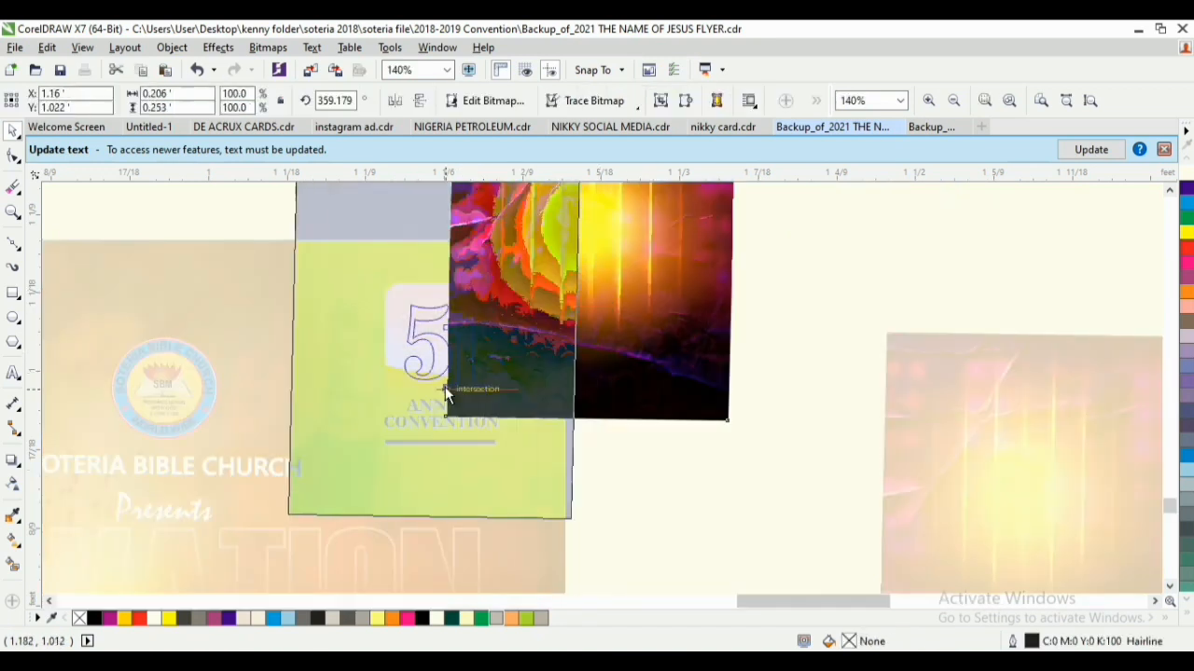
{"action": "left_click_drag", "start_coordinate": [523, 284], "coordinate": [490, 328]}
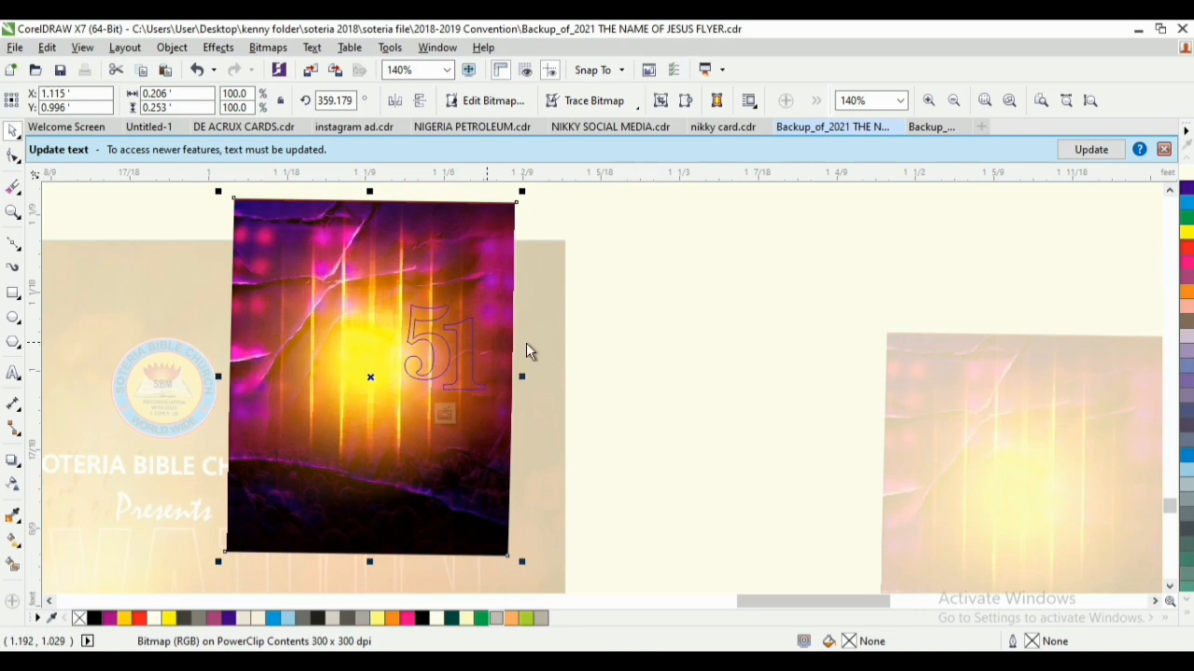
{"action": "left_click", "coordinate": [448, 351]}
{"action": "mouse_move", "coordinate": [453, 365]}
{"action": "left_mouse_down"}
{"action": "mouse_move", "coordinate": [466, 351]}
{"action": "mouse_move", "coordinate": [472, 370]}
{"action": "left_mouse_up"}
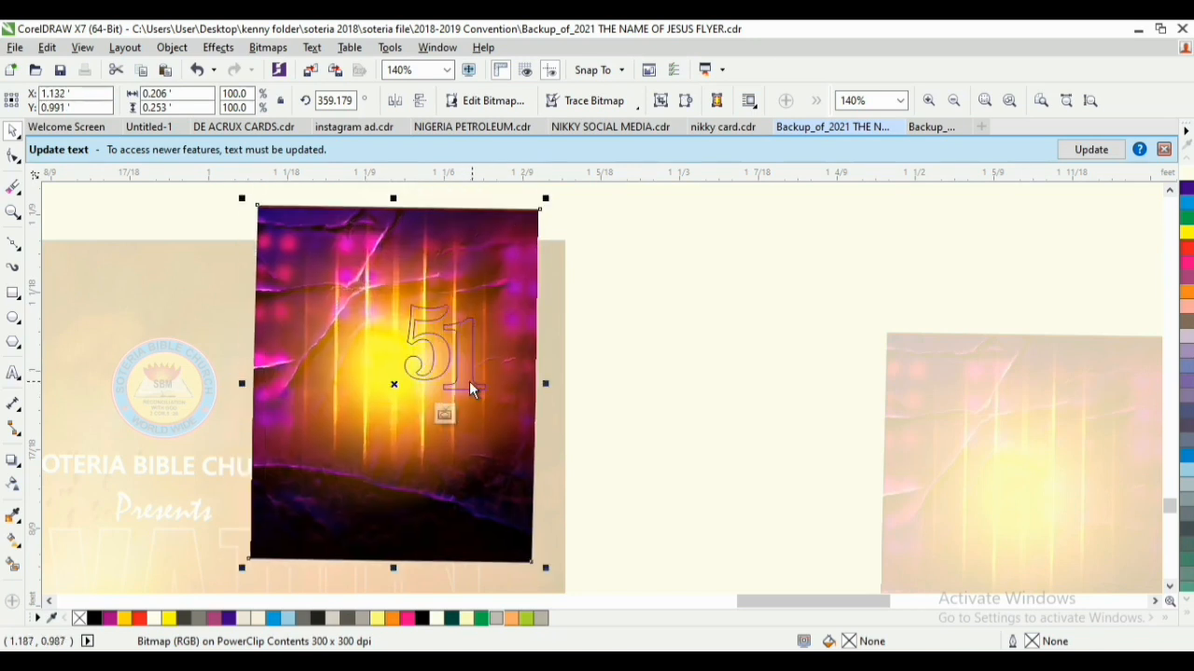
{"action": "left_click_drag", "start_coordinate": [462, 379], "coordinate": [471, 378]}
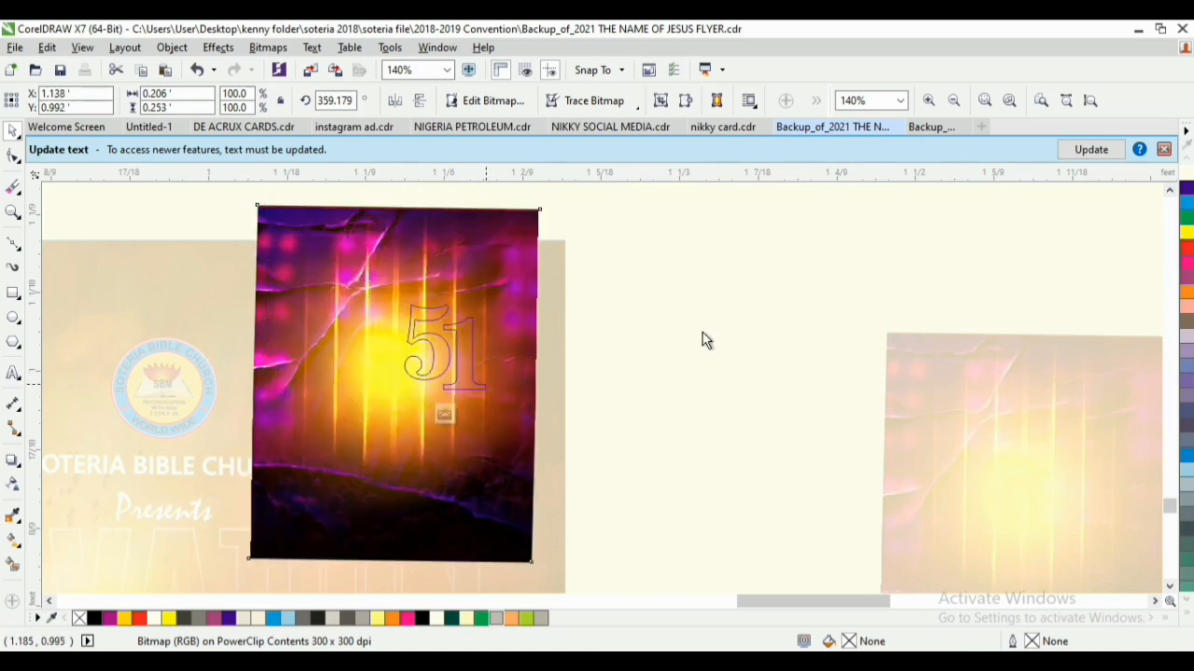
{"action": "left_click", "coordinate": [702, 332], "text": "ctrl"}
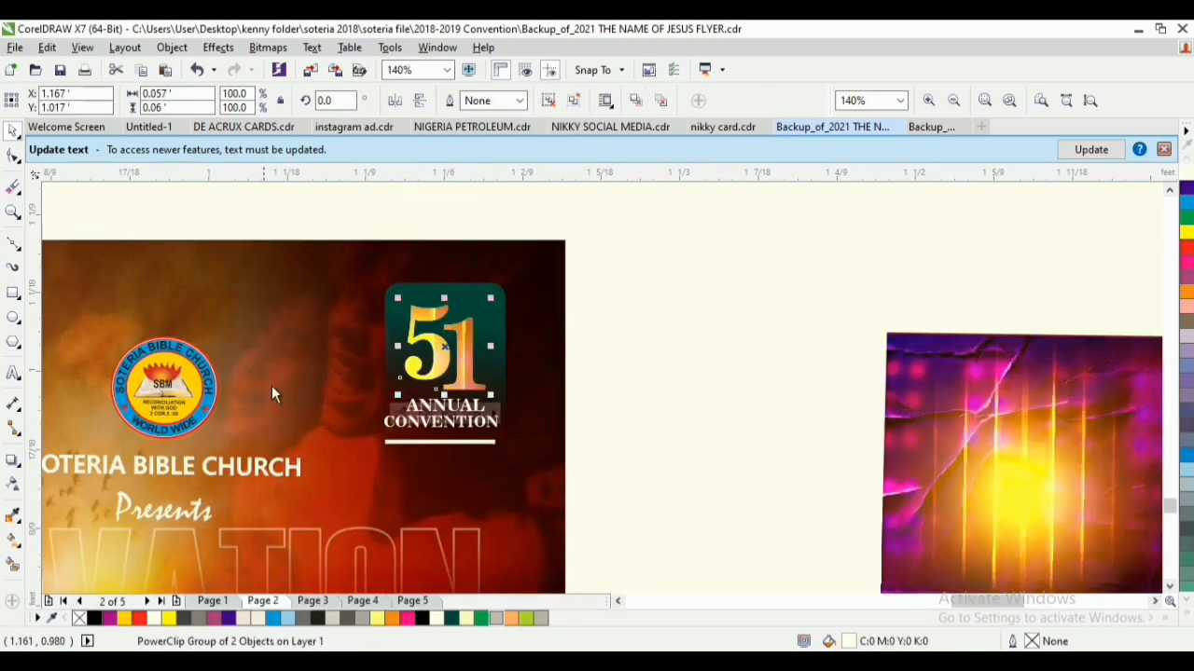
Reopen the 51's PowerClip contents and shift the image left to about X 1.116', Y 0.991'
{"action": "left_click", "coordinate": [436, 361], "text": "ctrl"}
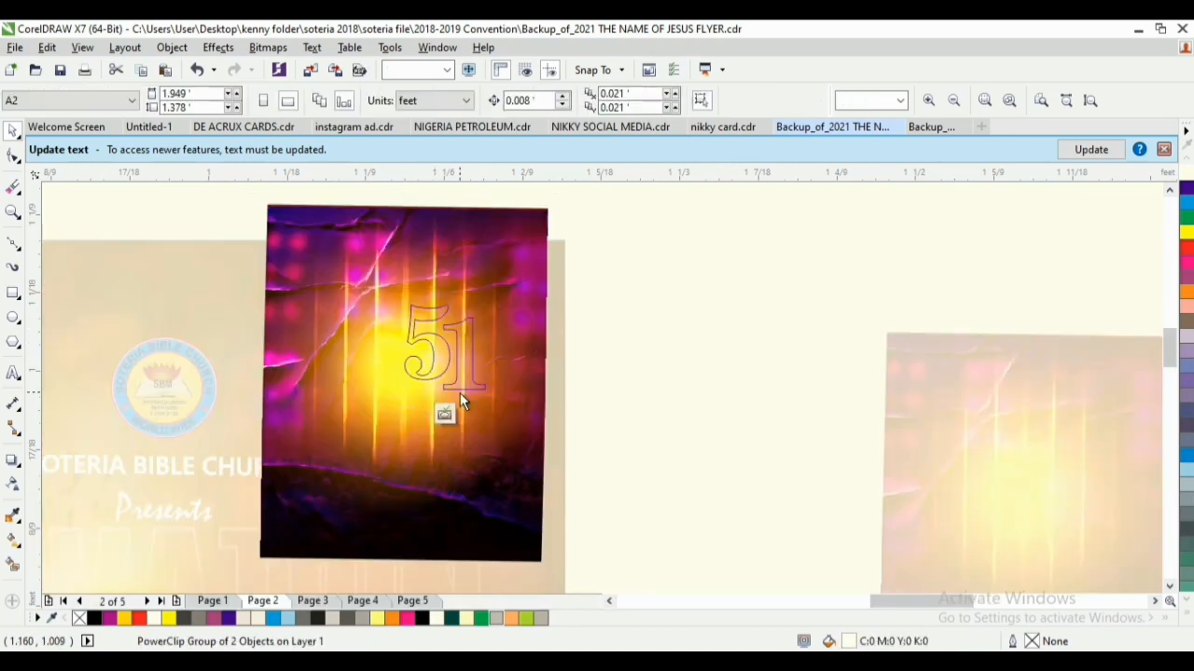
{"action": "left_click", "coordinate": [444, 379]}
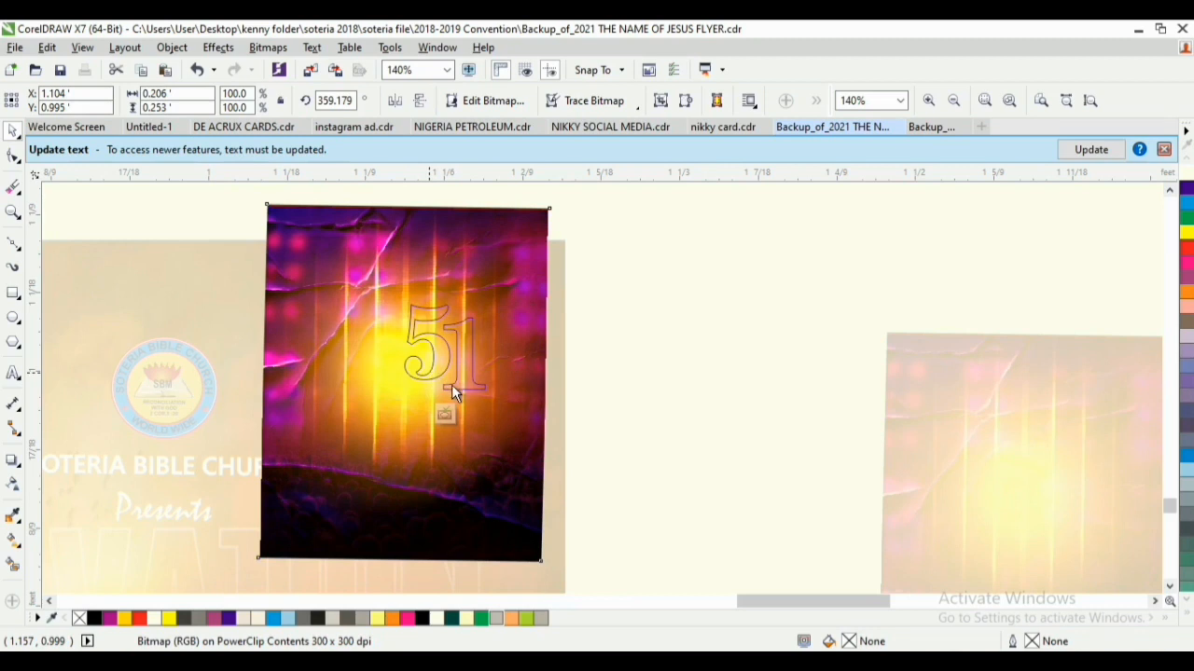
{"action": "left_click_drag", "start_coordinate": [475, 413], "coordinate": [491, 419]}
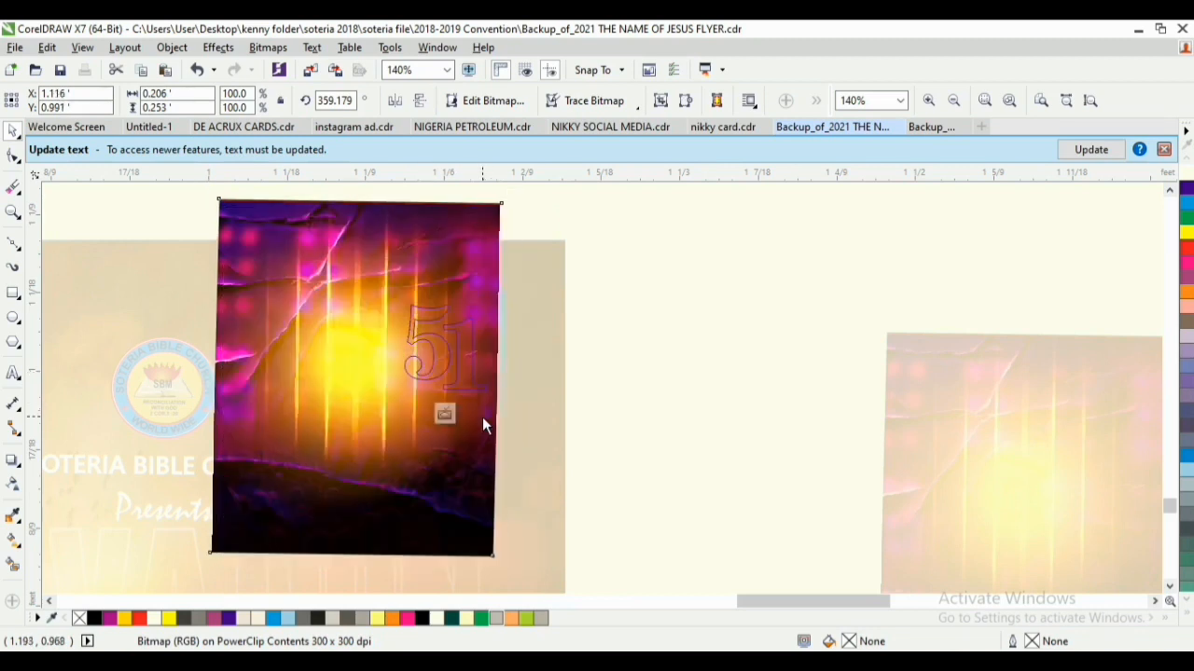
{"action": "left_click", "coordinate": [480, 314]}
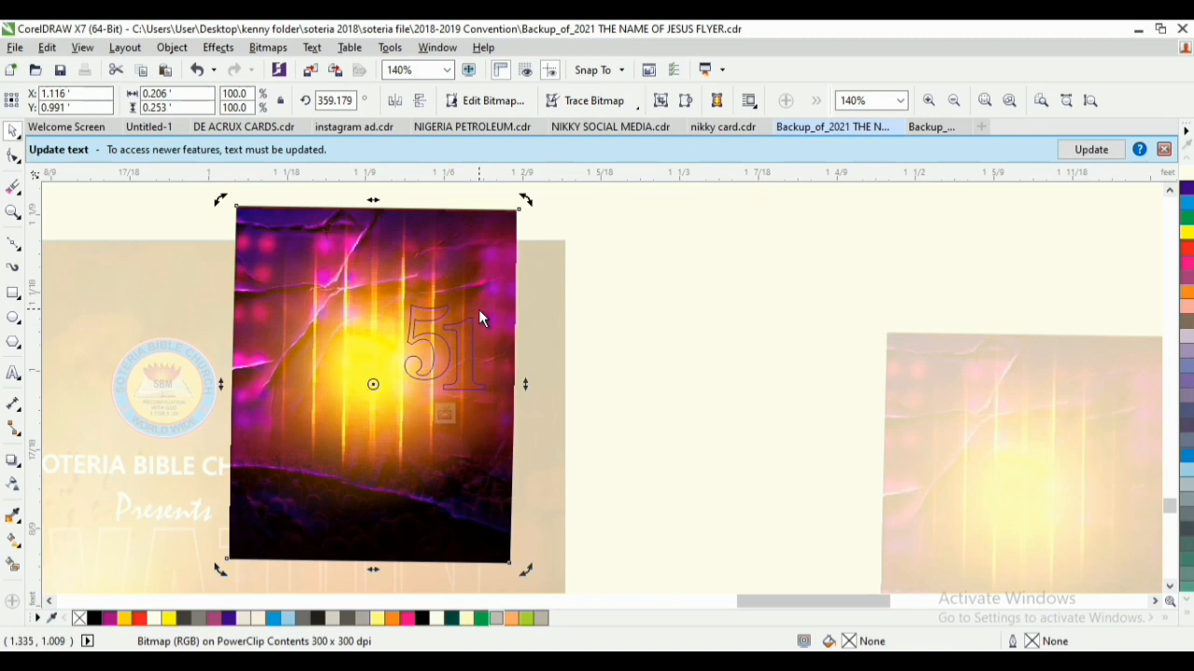
{"action": "left_click", "coordinate": [608, 339]}
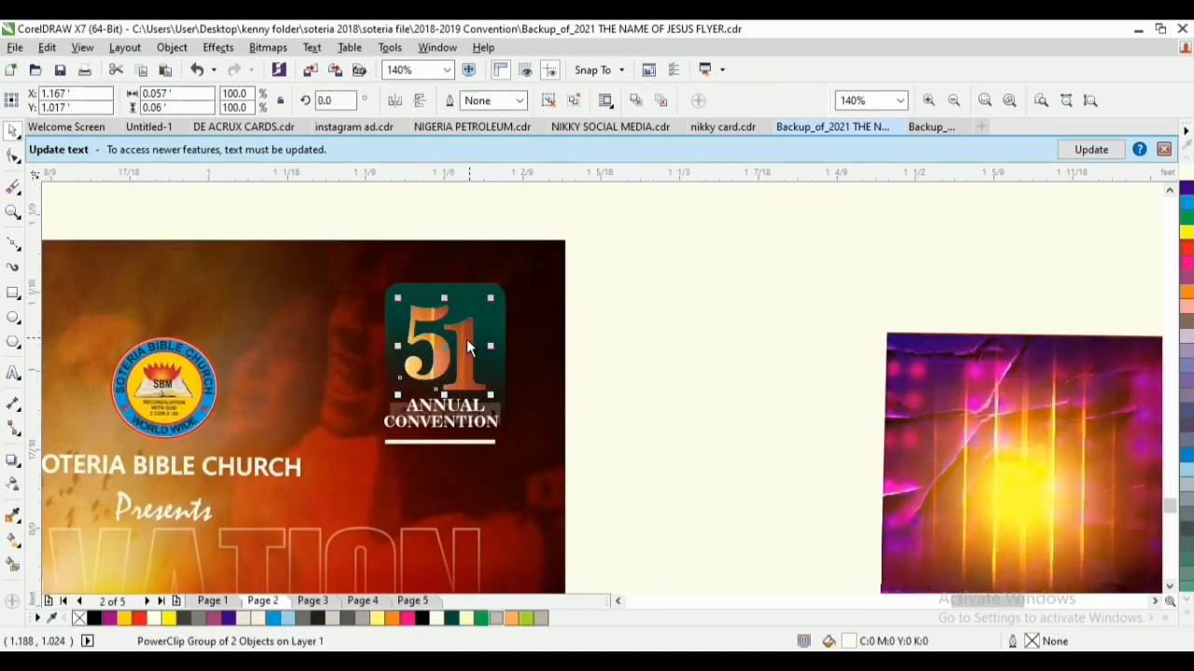
Edit the 51's PowerClip contents again and move the image down and right so the yellow glow lies behind the digits' lower part
{"action": "double_click", "coordinate": [466, 340]}
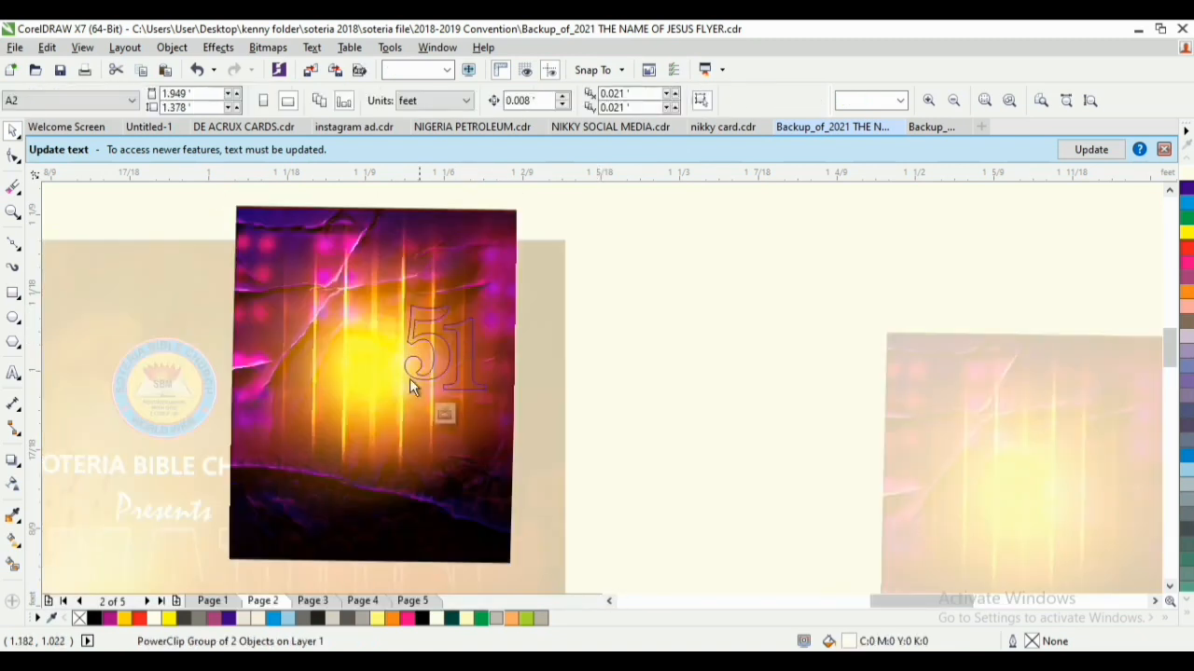
{"action": "left_click", "coordinate": [431, 324]}
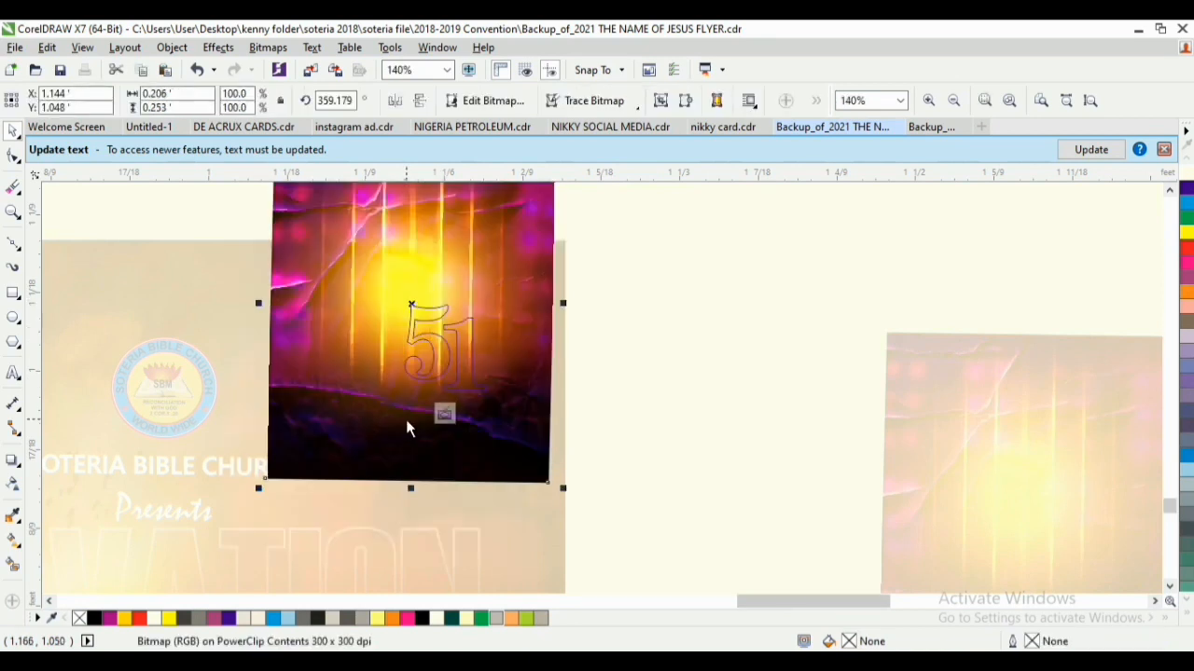
{"action": "left_click_drag", "start_coordinate": [406, 422], "coordinate": [513, 377]}
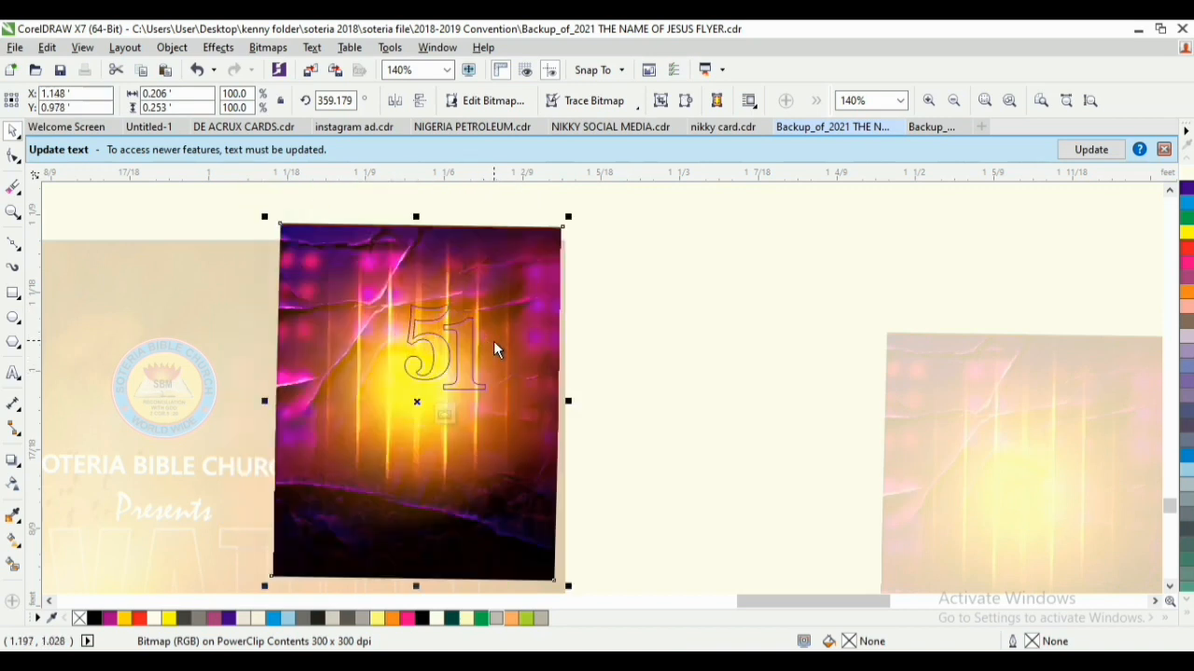
{"action": "left_click_drag", "start_coordinate": [500, 343], "coordinate": [498, 351]}
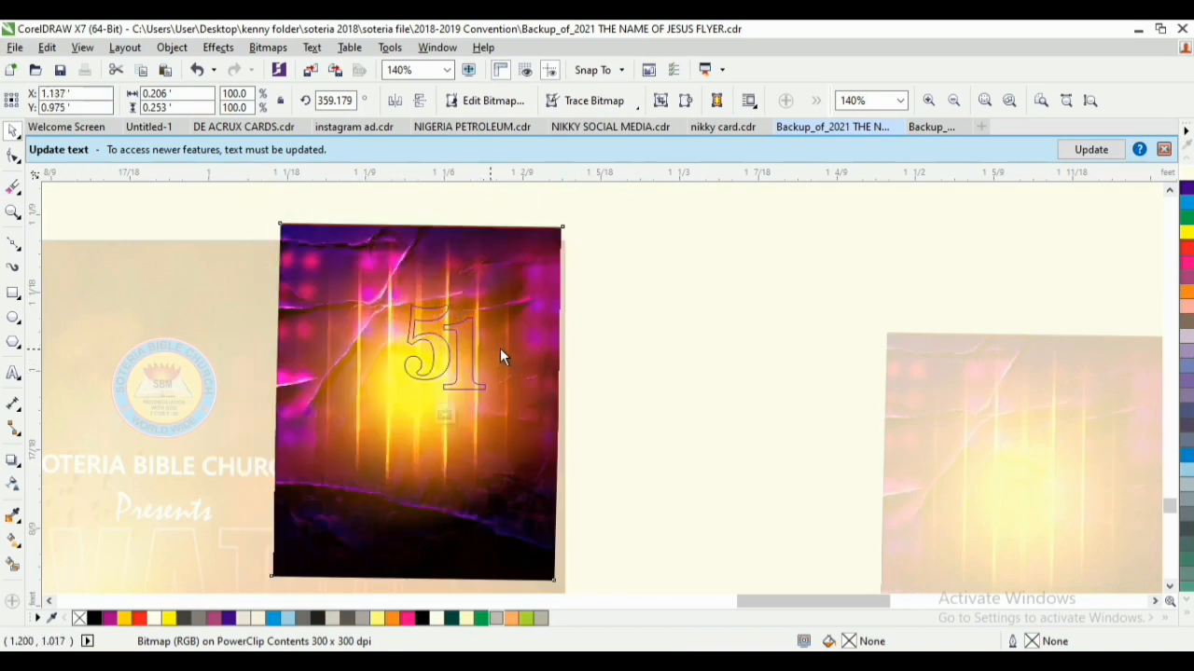
Finish editing the PowerClip contents of the "51" numeral and deselect it
{"action": "left_click", "coordinate": [764, 333], "text": "ctrl"}
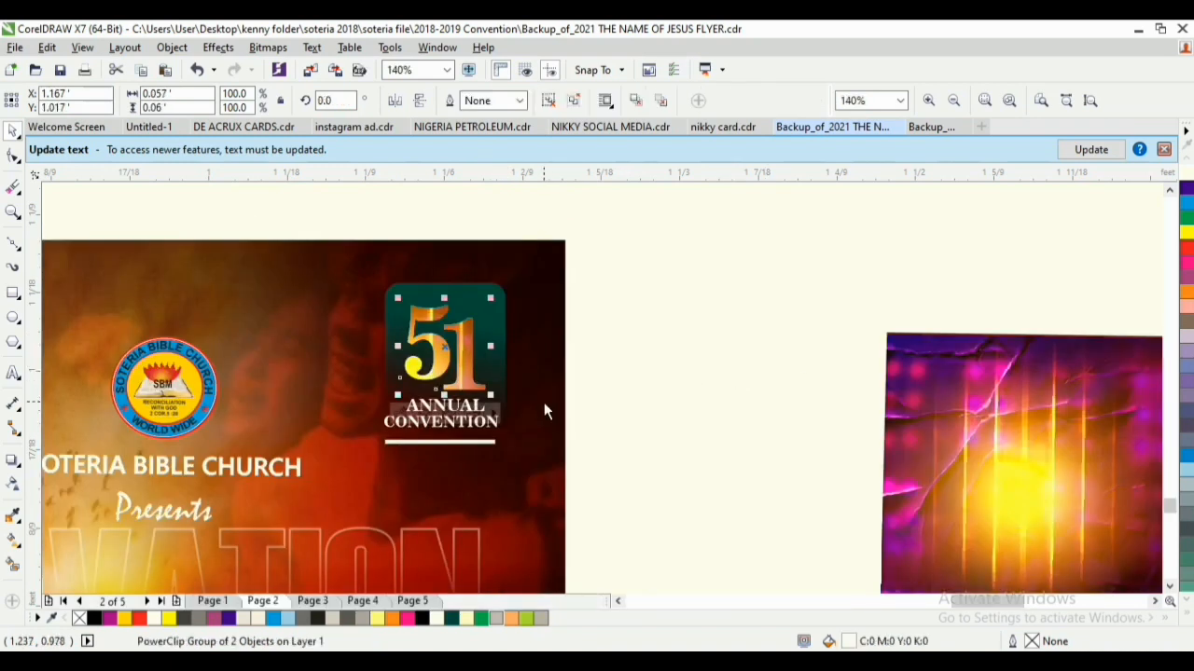
{"action": "left_click", "coordinate": [731, 484]}
{"action": "key", "text": "z"}
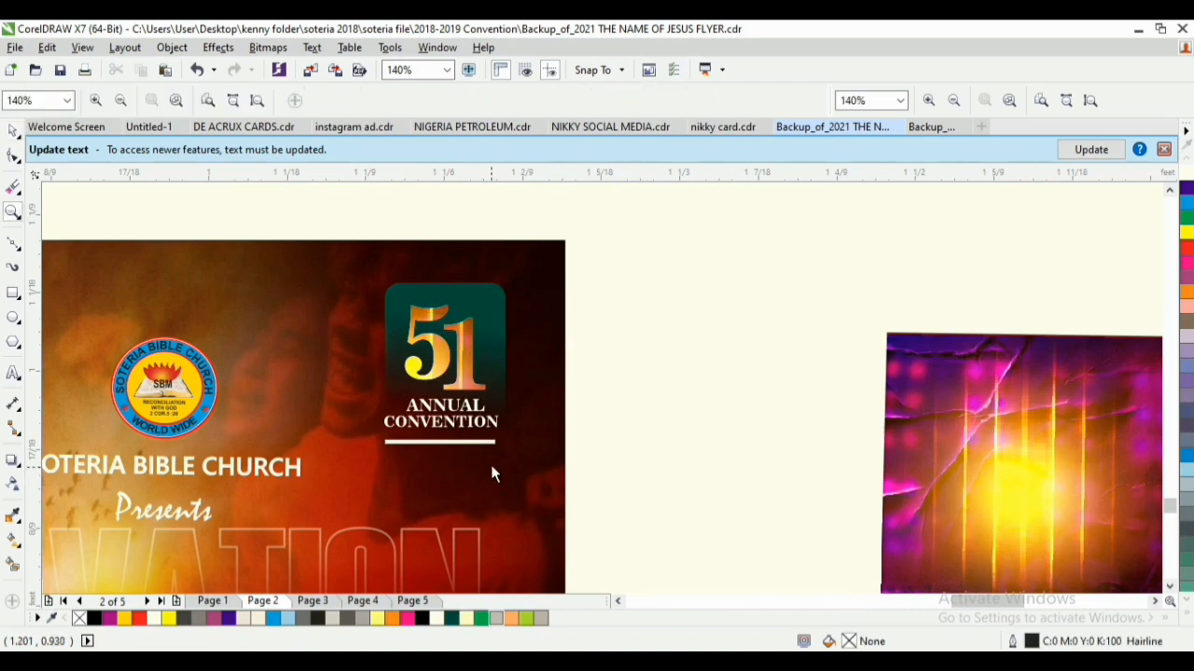
{"action": "key", "text": "space"}
Enlarge the green rounded rectangle behind the "51 Annual Convention" emblem to about 0.099' wide by 0.125' high
{"action": "left_click", "coordinate": [484, 358]}
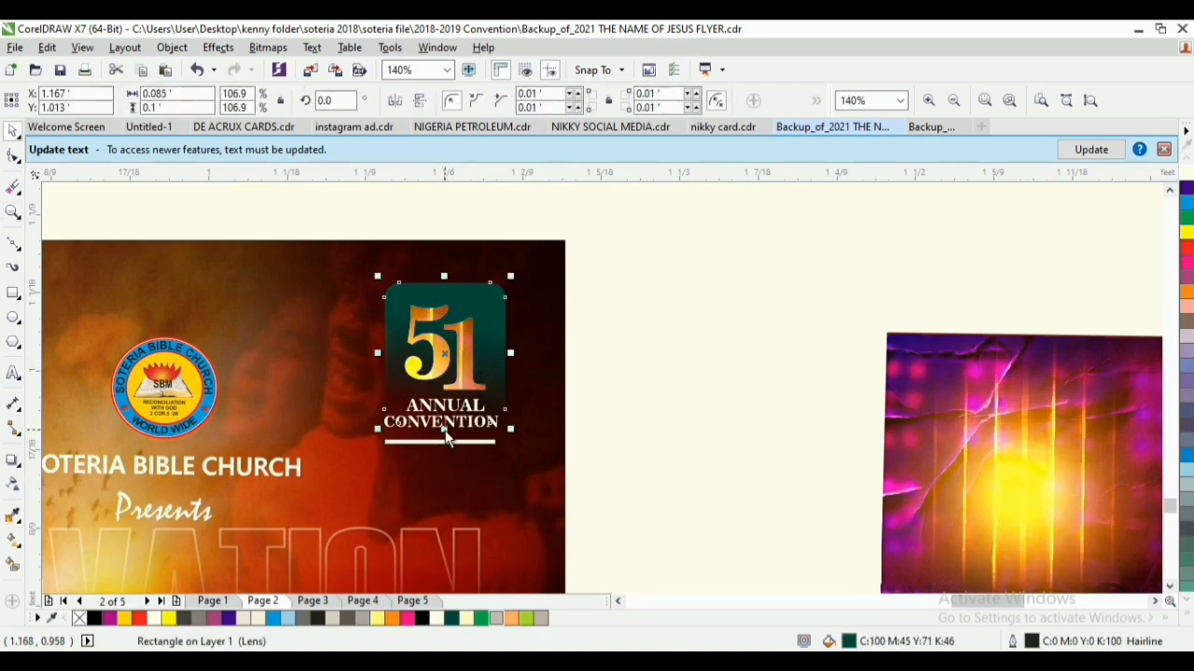
{"action": "left_click_drag", "start_coordinate": [446, 443], "coordinate": [442, 466]}
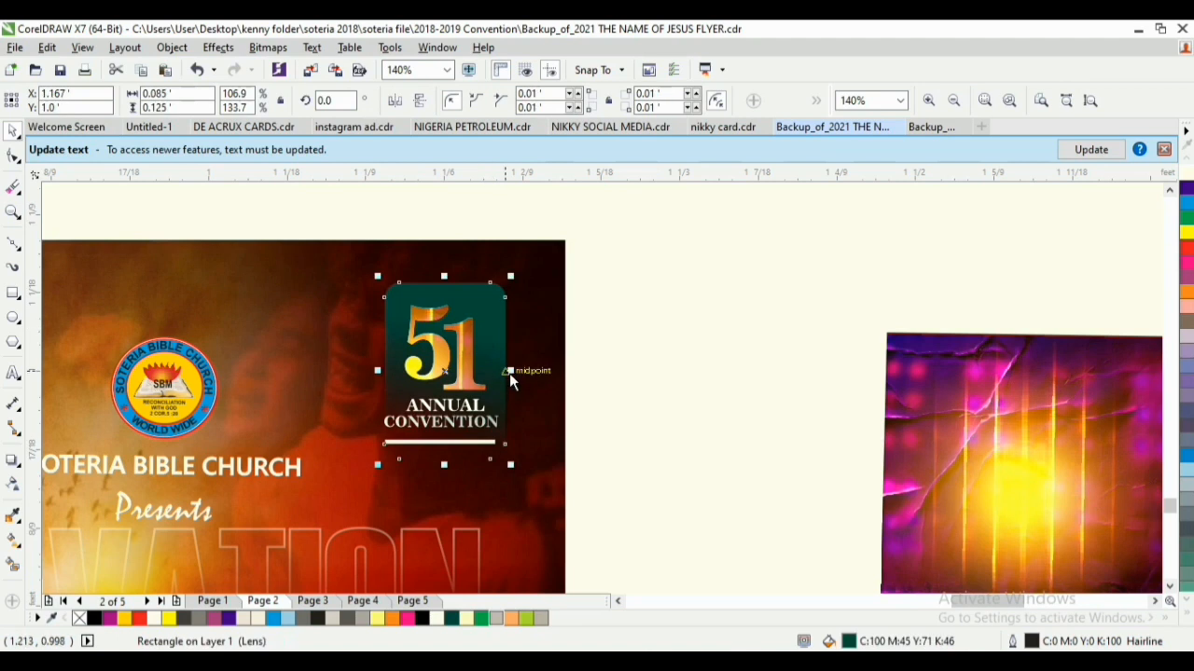
{"action": "left_click_drag", "start_coordinate": [509, 373], "coordinate": [520, 375]}
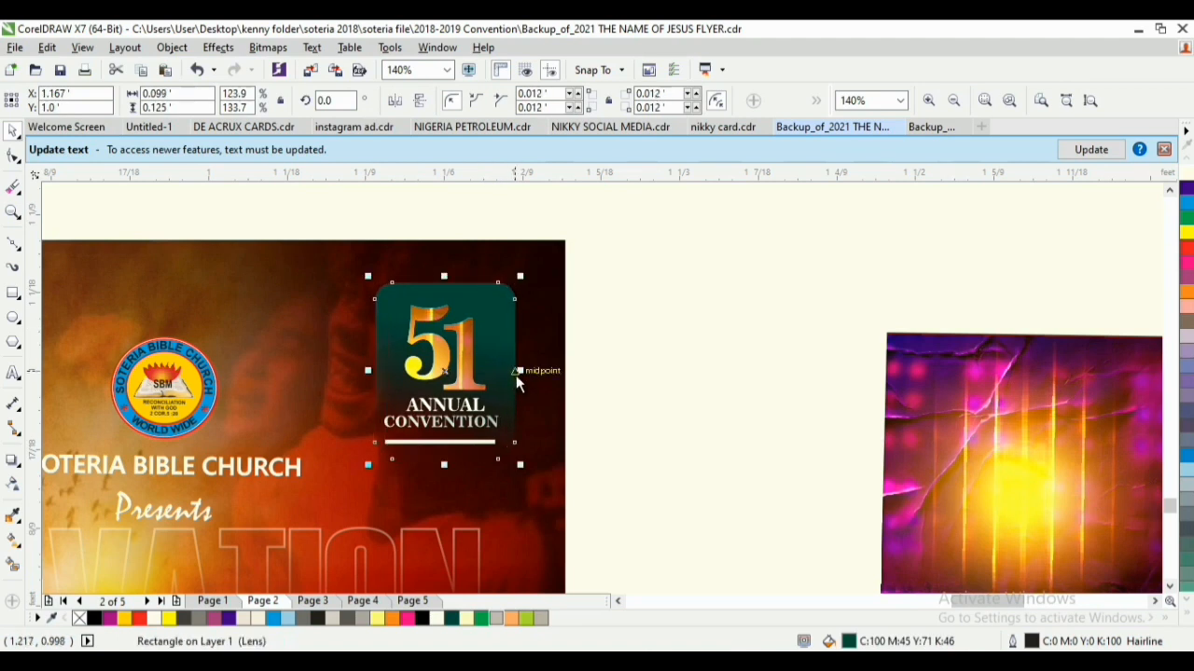
Examine the whole flyer layout on the page and the gold-textured "SALVATION" title up close
{"action": "key", "text": "z"}
{"action": "key", "text": "F3"}
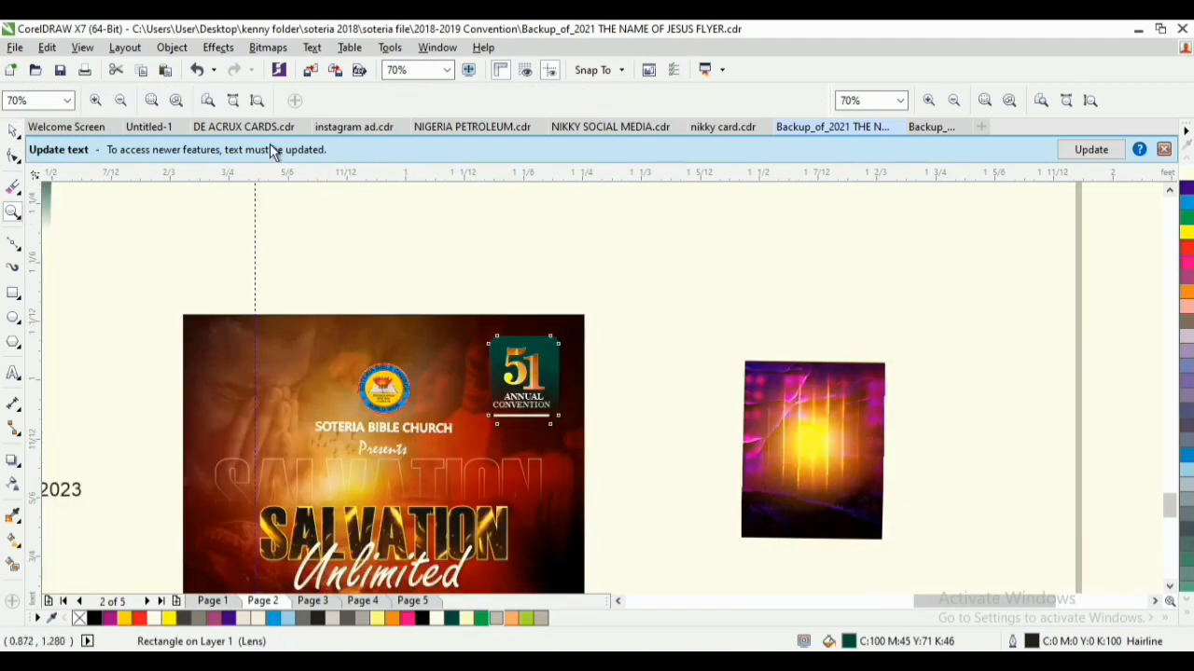
{"action": "left_click", "coordinate": [257, 100]}
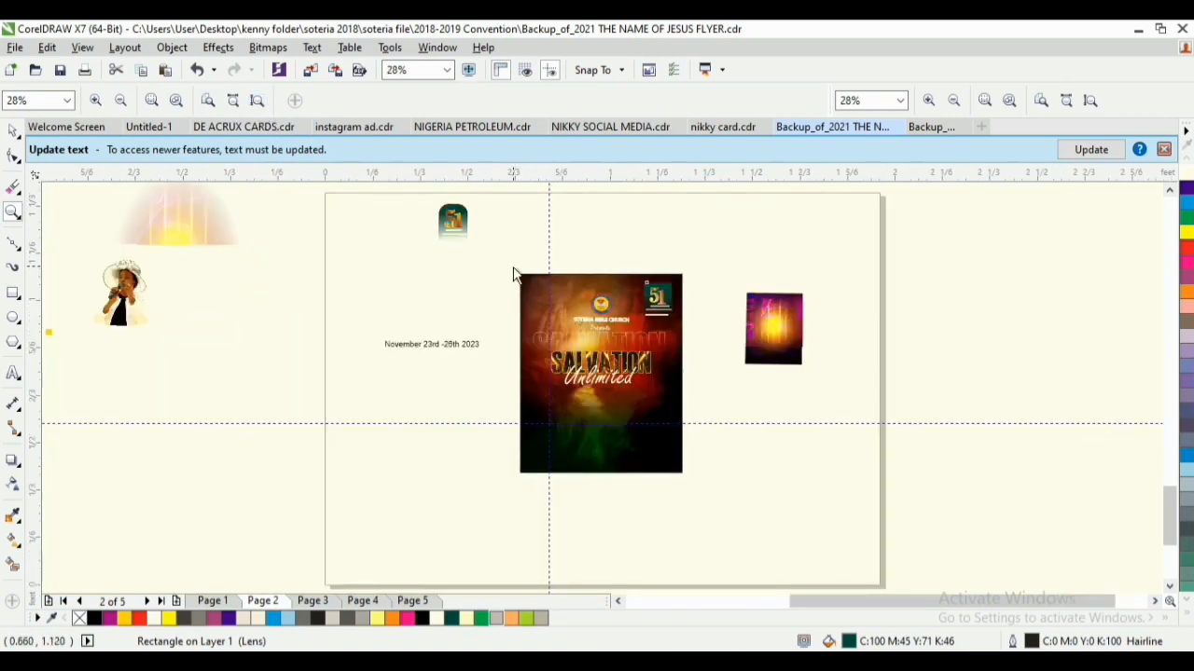
{"action": "left_click_drag", "start_coordinate": [513, 275], "coordinate": [693, 485]}
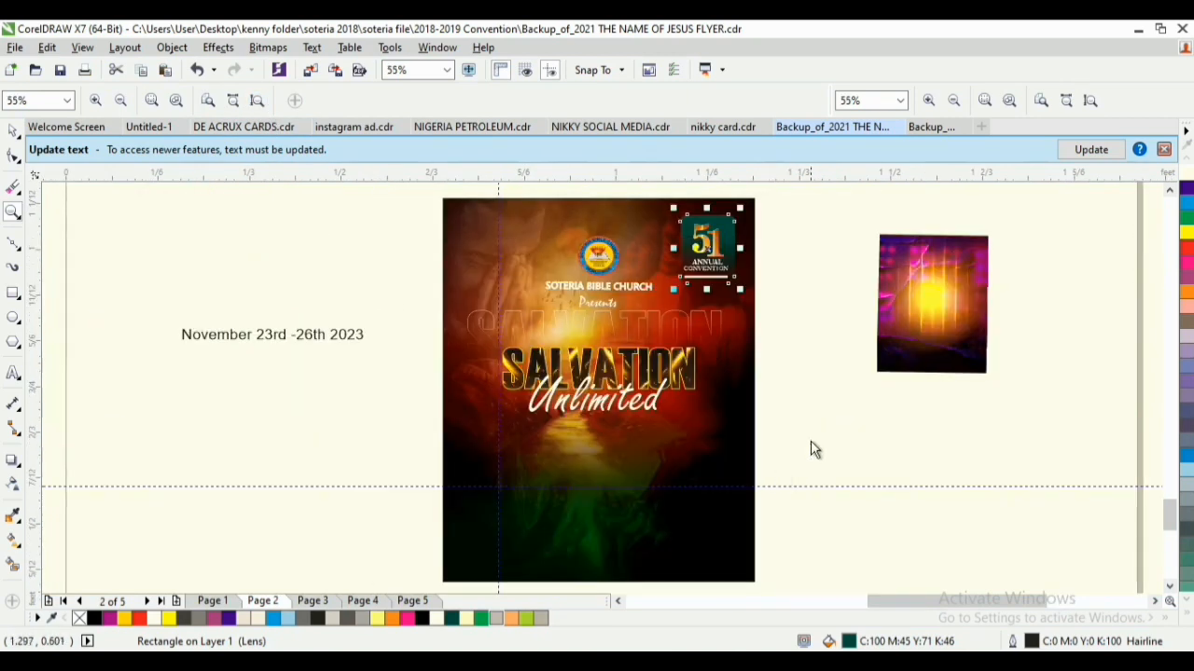
{"action": "key", "text": "space"}
{"action": "left_click", "coordinate": [850, 411]}
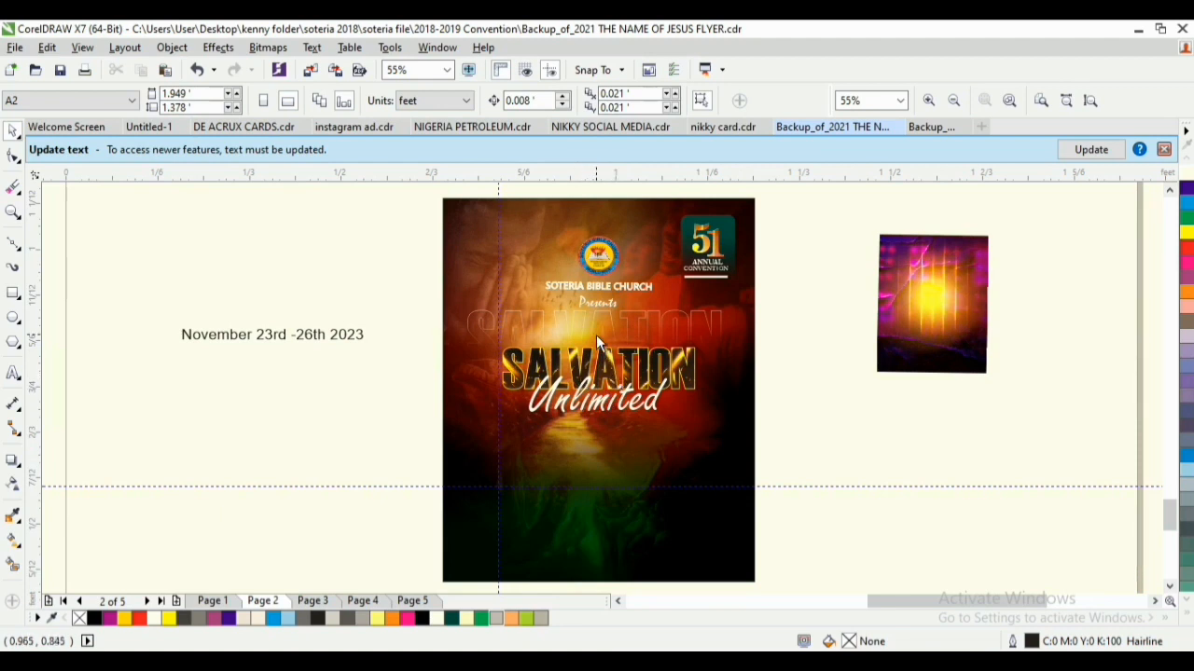
{"action": "scroll", "coordinate": [596, 335], "scroll_direction": "up", "scroll_amount": 2}
{"action": "scroll", "coordinate": [600, 377], "scroll_direction": "up", "scroll_amount": 1}
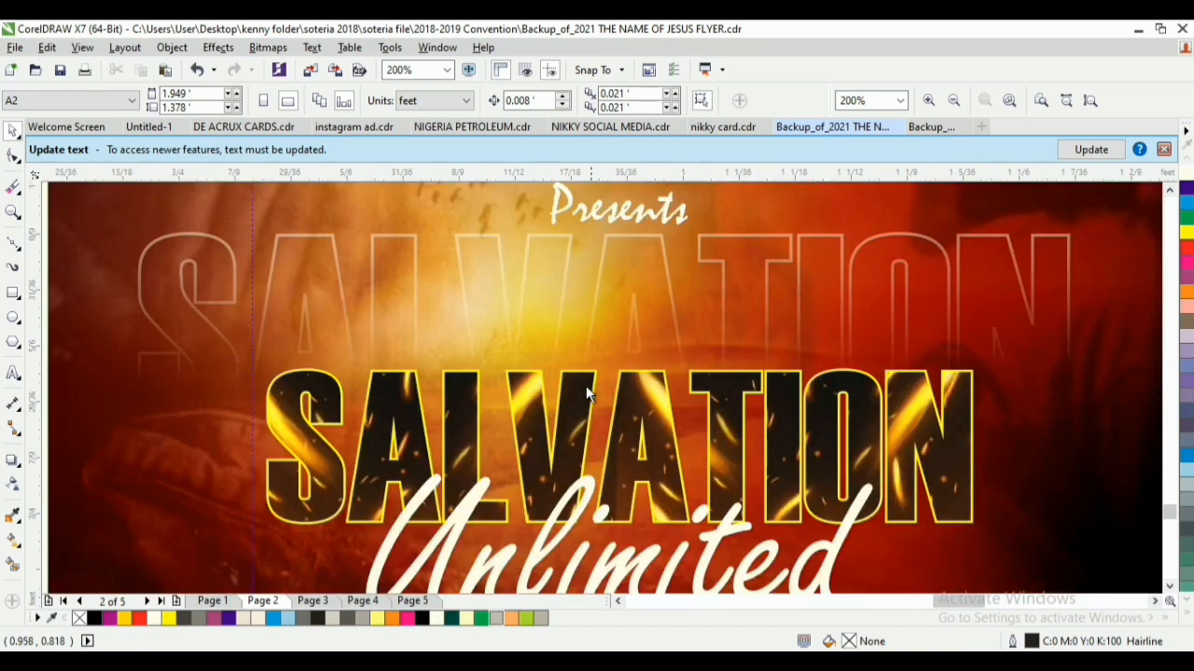
{"action": "left_click", "coordinate": [581, 389]}
{"action": "scroll", "coordinate": [586, 391], "scroll_direction": "down", "scroll_amount": 1}
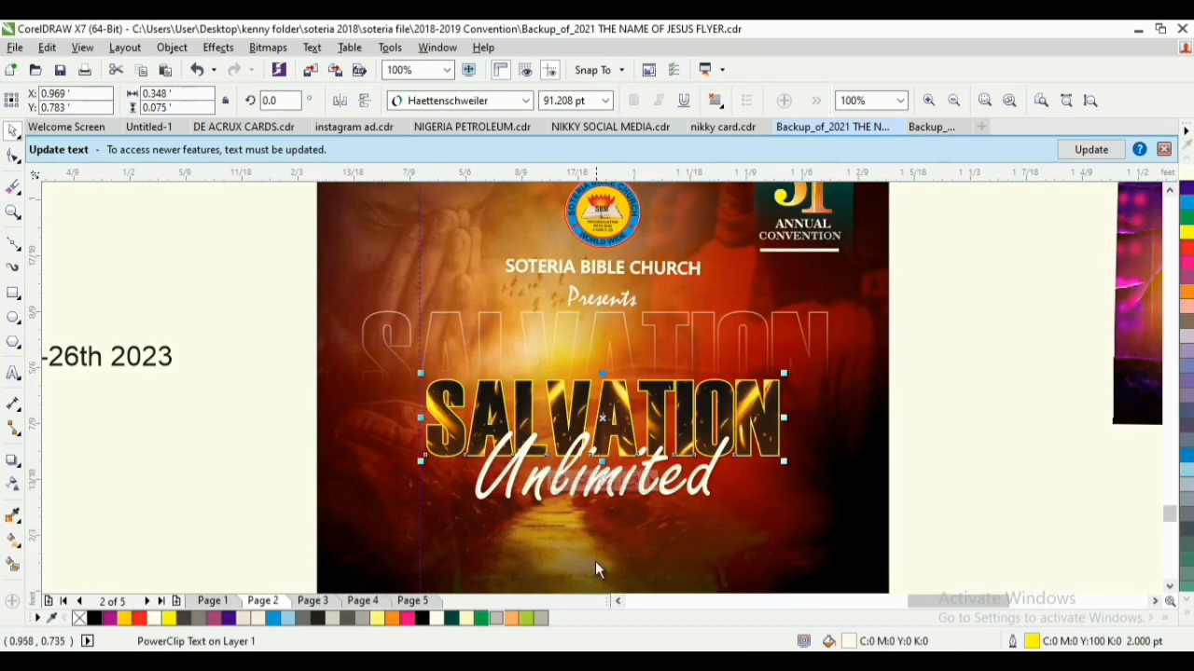
{"action": "scroll", "coordinate": [586, 550], "scroll_direction": "down", "scroll_amount": 1}
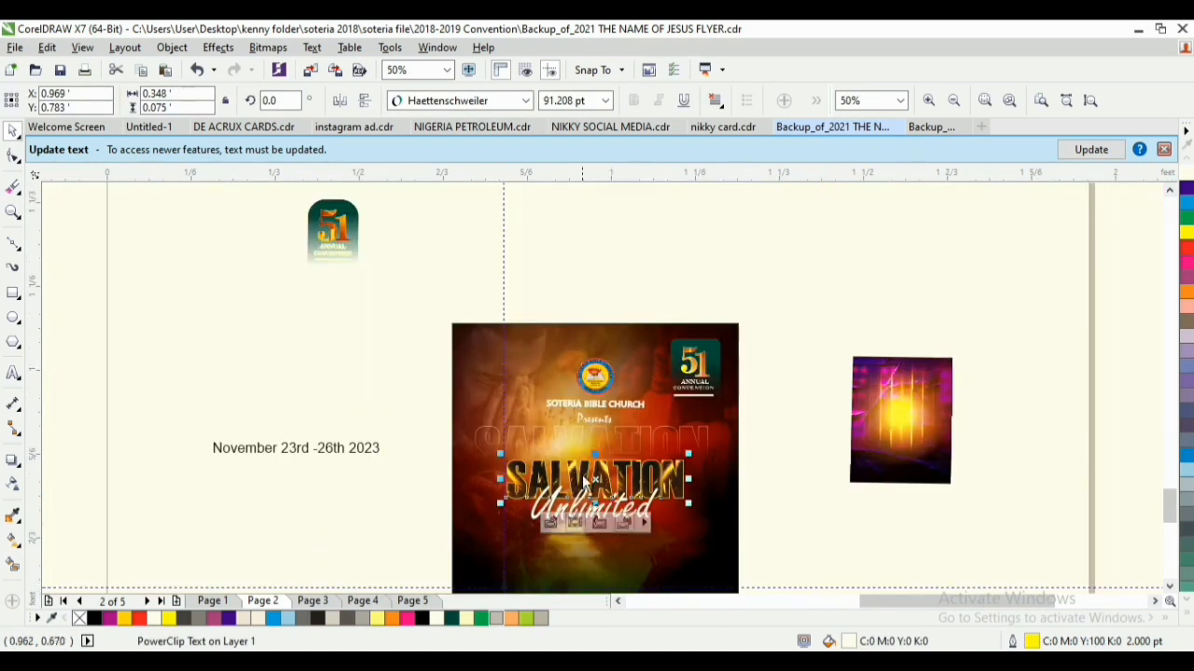
{"action": "scroll", "coordinate": [575, 474], "scroll_direction": "up", "scroll_amount": 1}
Shift the glowing background bitmap sideways inside the flyer's PowerClip to about X 0.852', Y 0.799', and finish editing the contents
{"action": "left_click", "coordinate": [522, 390]}
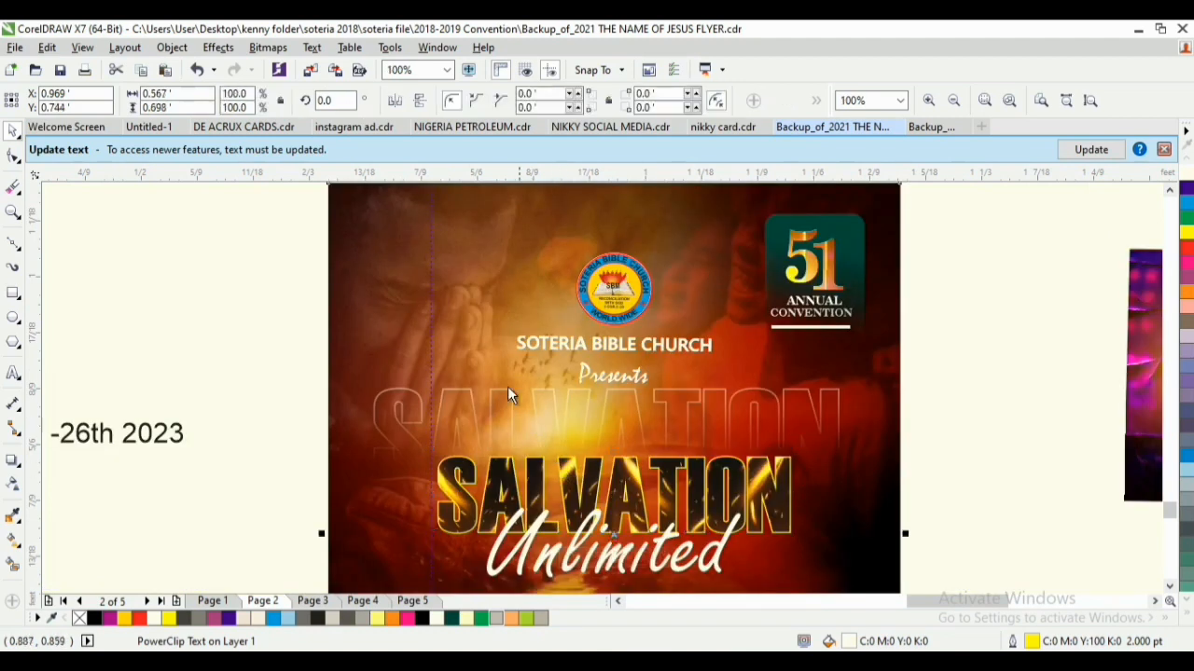
{"action": "mouse_move", "coordinate": [487, 331]}
{"action": "left_mouse_down"}
{"action": "mouse_move", "coordinate": [447, 341]}
{"action": "mouse_move", "coordinate": [485, 310]}
{"action": "mouse_move", "coordinate": [453, 313]}
{"action": "mouse_move", "coordinate": [500, 366]}
{"action": "mouse_move", "coordinate": [485, 345]}
{"action": "left_mouse_up"}
{"action": "key", "text": "ctrl+z"}
{"action": "left_click", "coordinate": [477, 328], "text": "ctrl"}
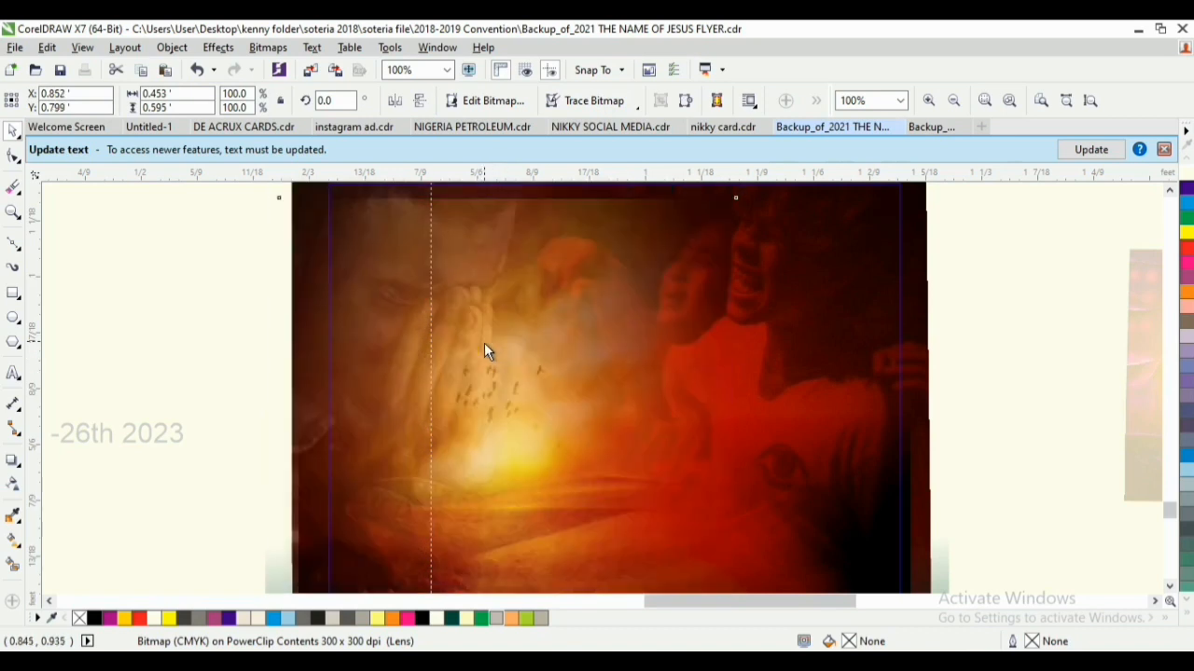
{"action": "left_click", "coordinate": [1029, 452], "text": "ctrl"}
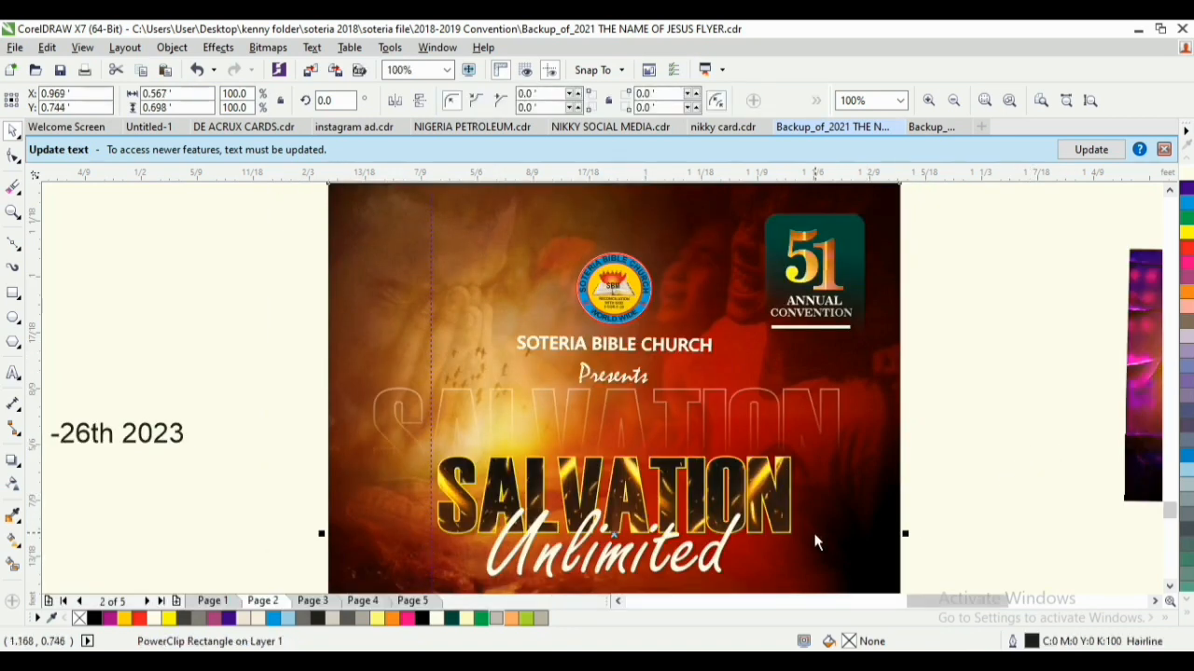
Add a black Multiply drop shadow to the "Unlimited" script text and set its opacity to 78
{"action": "left_click", "coordinate": [641, 571]}
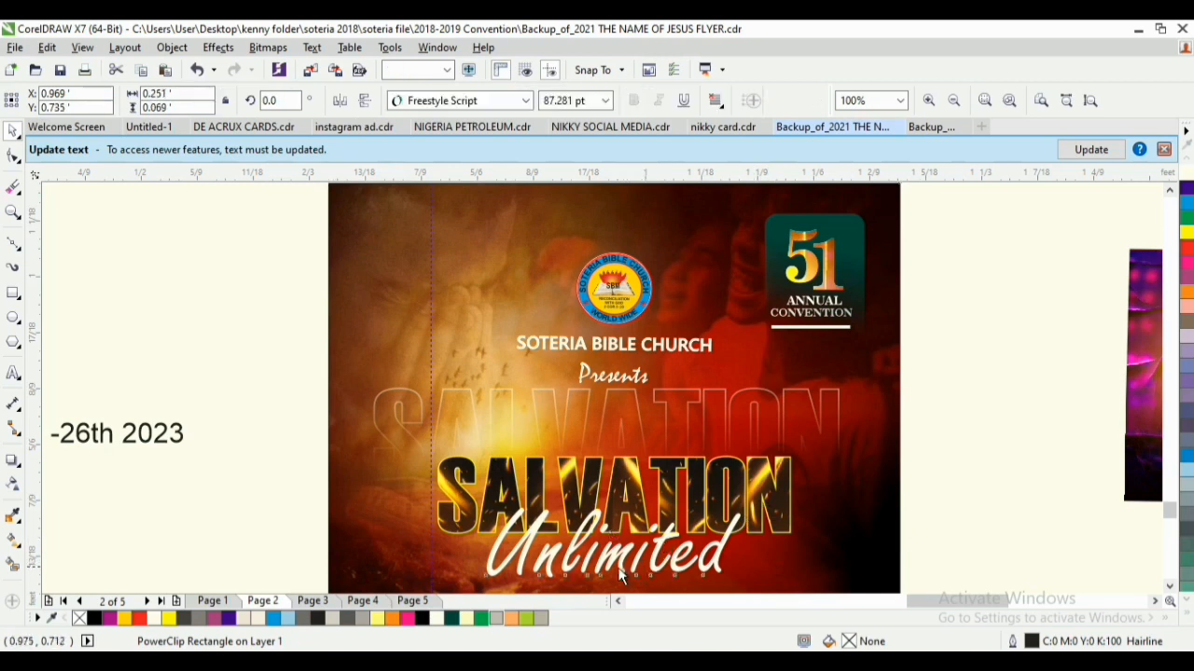
{"action": "left_click", "coordinate": [13, 460]}
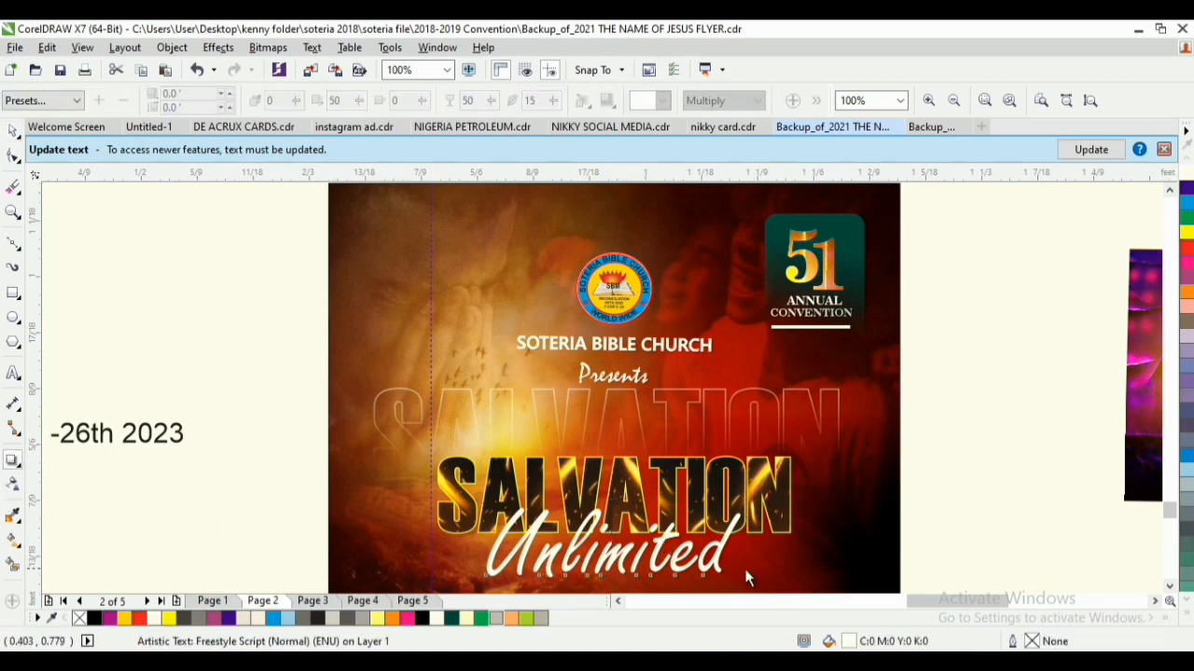
{"action": "left_click", "coordinate": [1161, 585]}
{"action": "left_click", "coordinate": [1169, 586]}
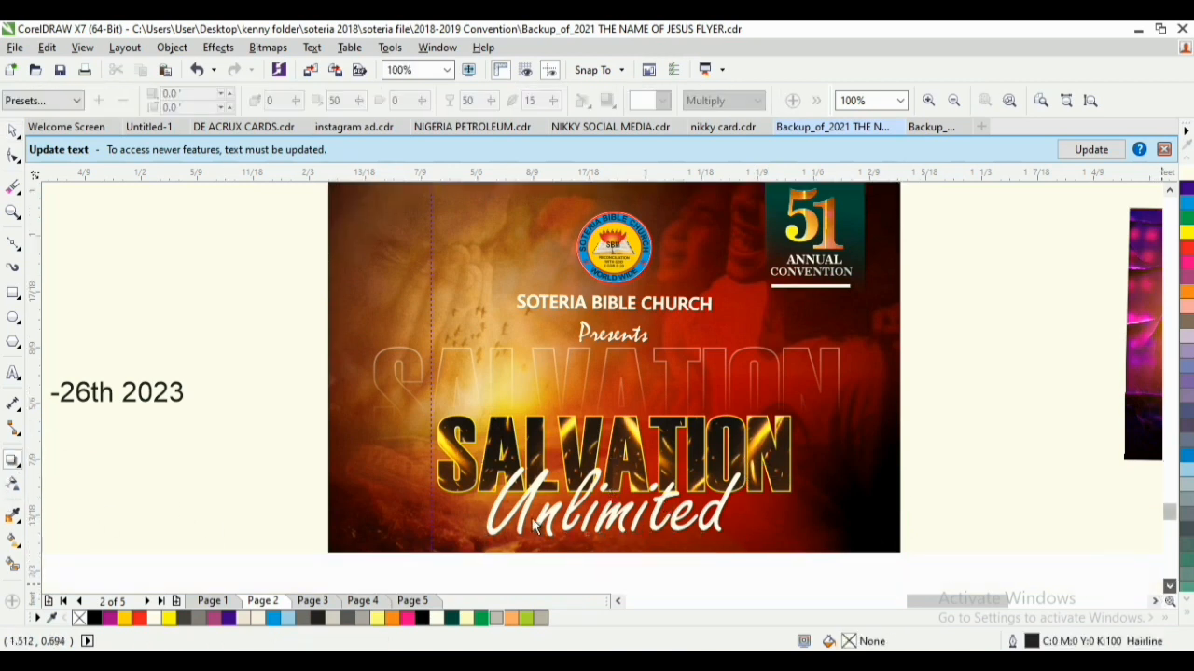
{"action": "left_click", "coordinate": [593, 532]}
{"action": "left_click_drag", "start_coordinate": [575, 507], "coordinate": [580, 523]}
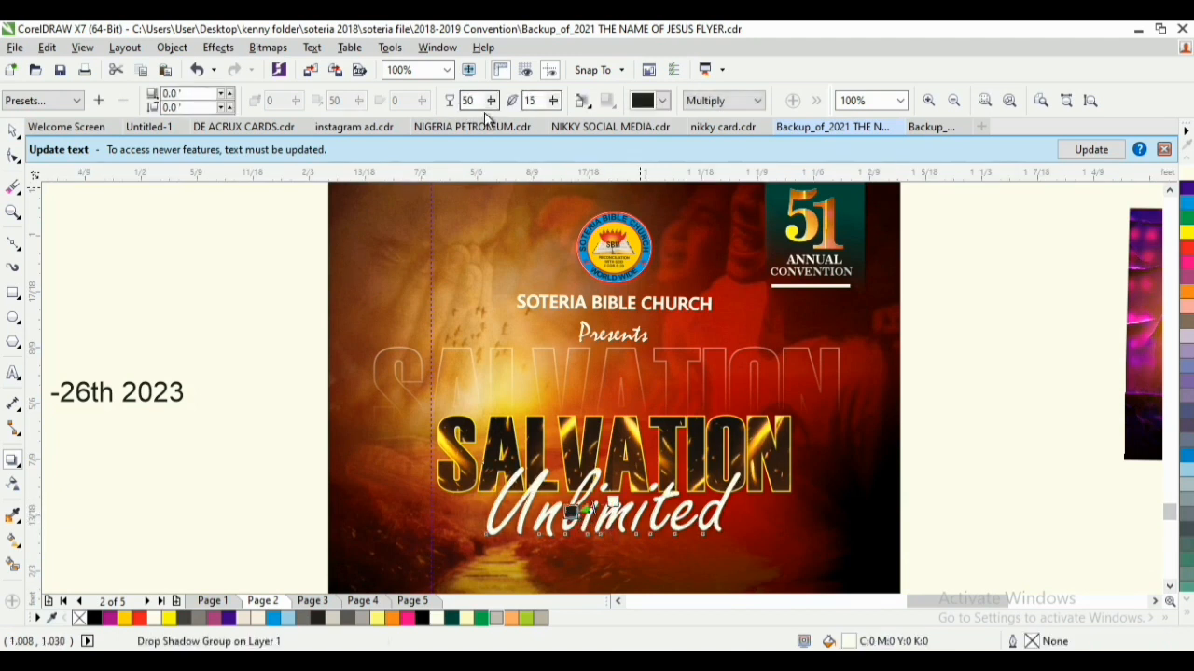
{"action": "left_click_drag", "start_coordinate": [491, 101], "coordinate": [516, 110]}
{"action": "key", "text": "space"}
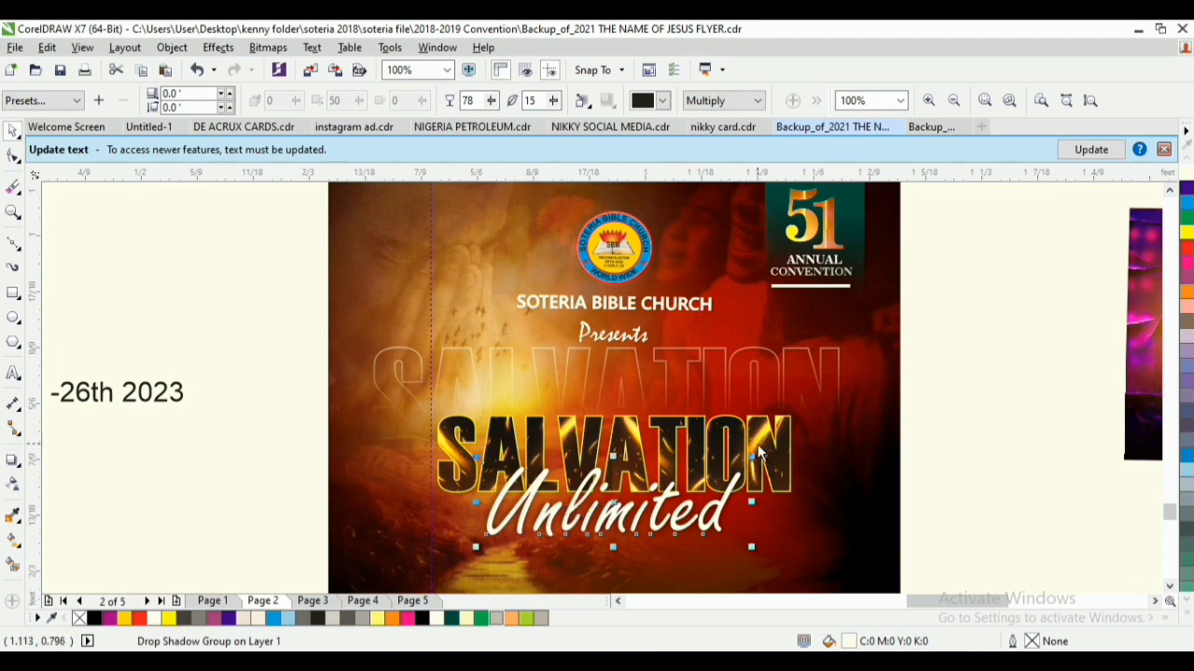
Change the outlined background "SALVATION" text to Title Case
{"action": "left_click", "coordinate": [753, 458]}
{"action": "left_click", "coordinate": [608, 380]}
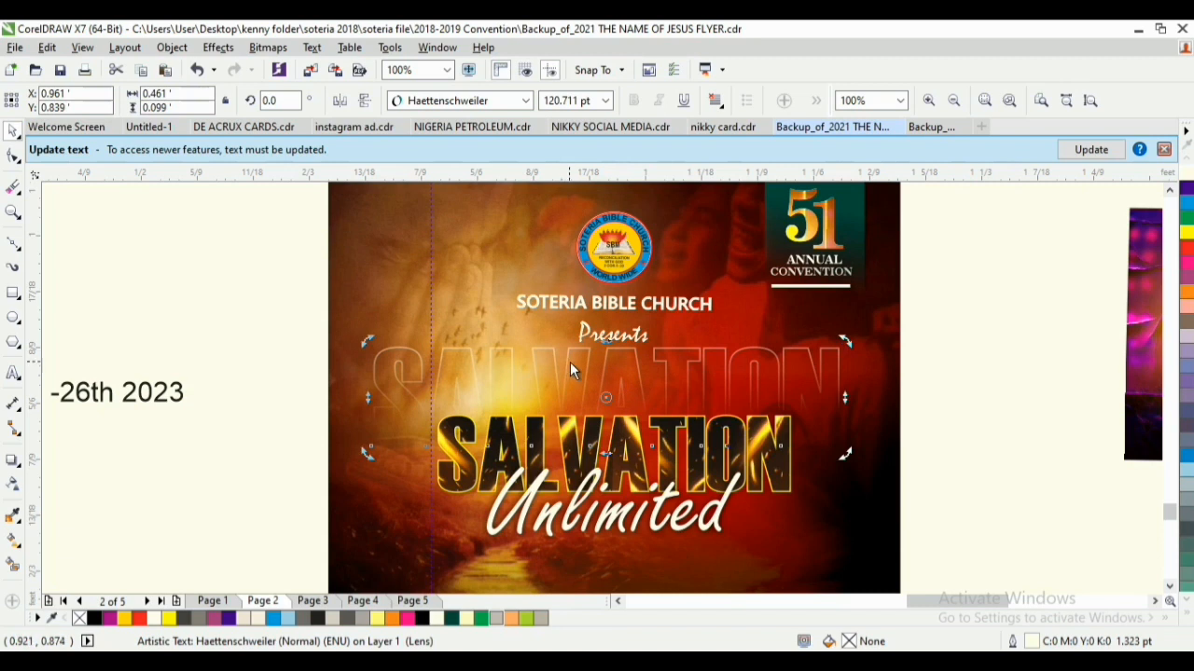
{"action": "left_click", "coordinate": [312, 47]}
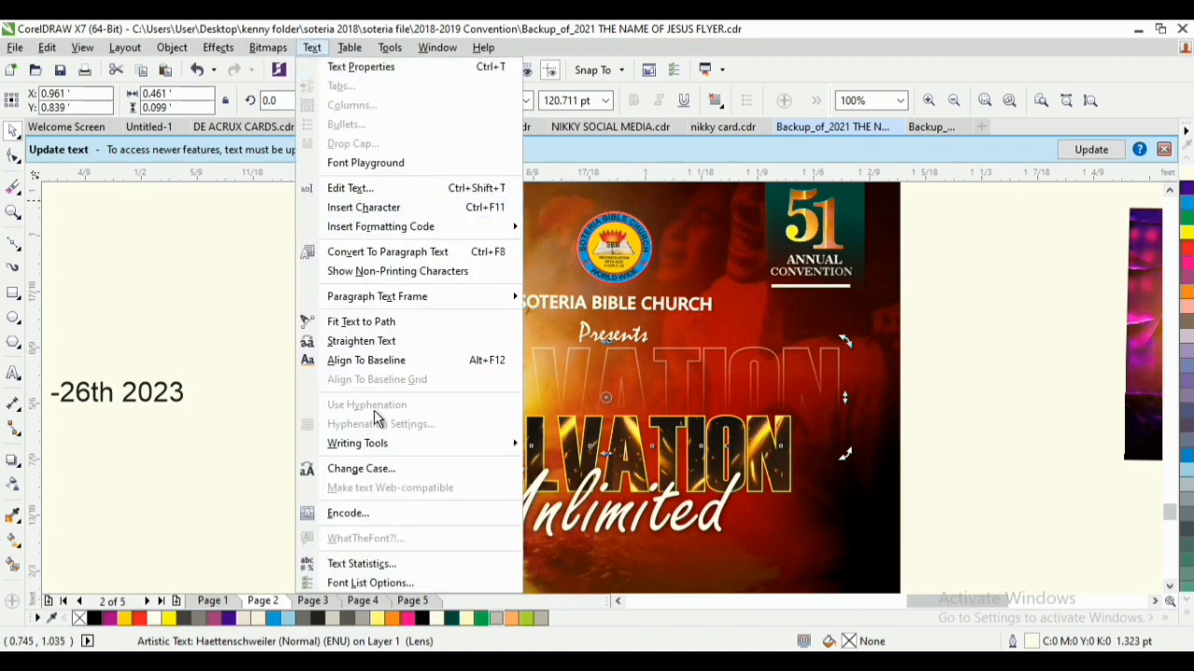
{"action": "left_click", "coordinate": [373, 469]}
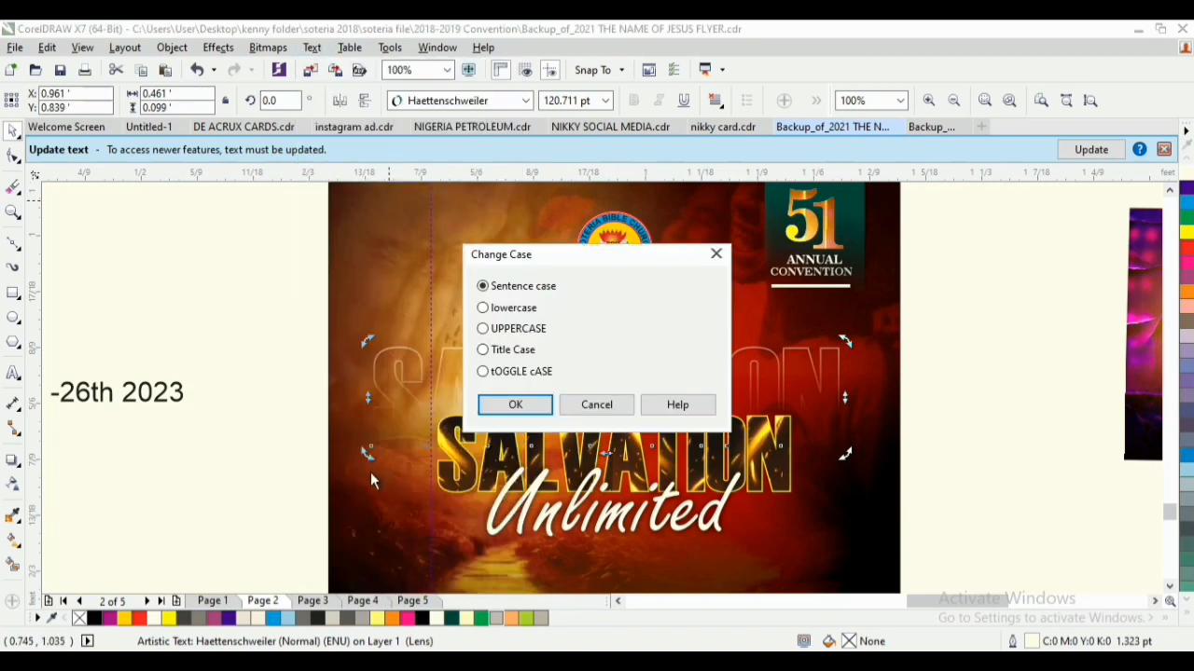
{"action": "left_click", "coordinate": [486, 350]}
{"action": "left_click", "coordinate": [515, 405]}
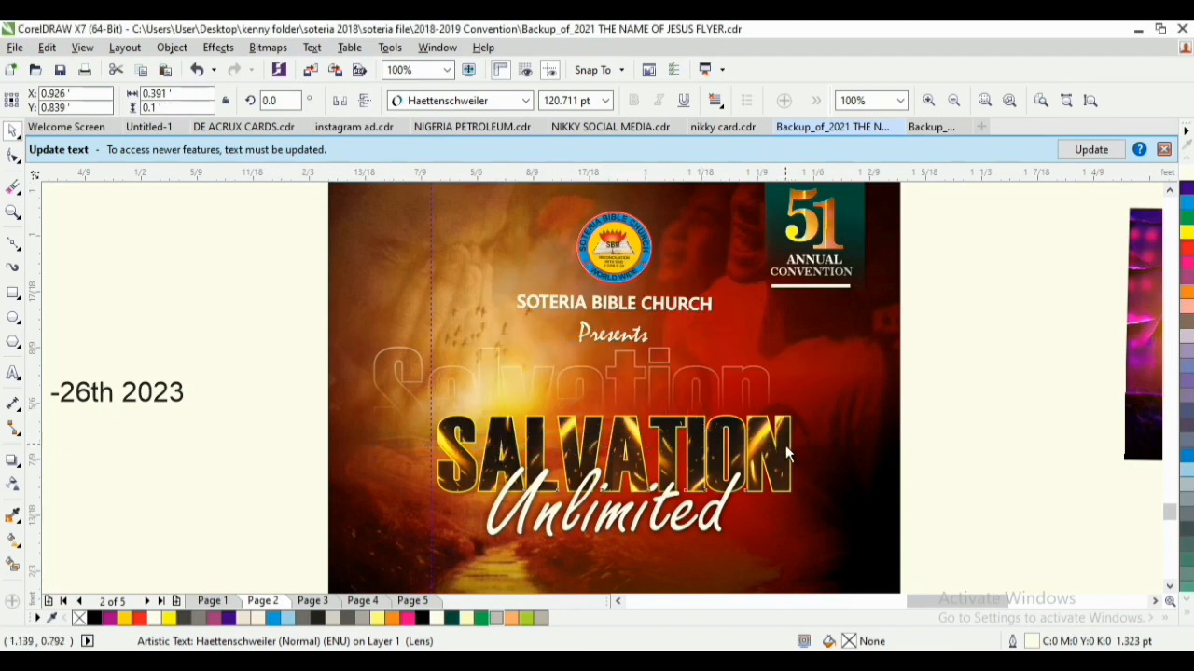
Change the gold-textured main "SALVATION" title to Title Case
{"action": "left_click", "coordinate": [786, 448]}
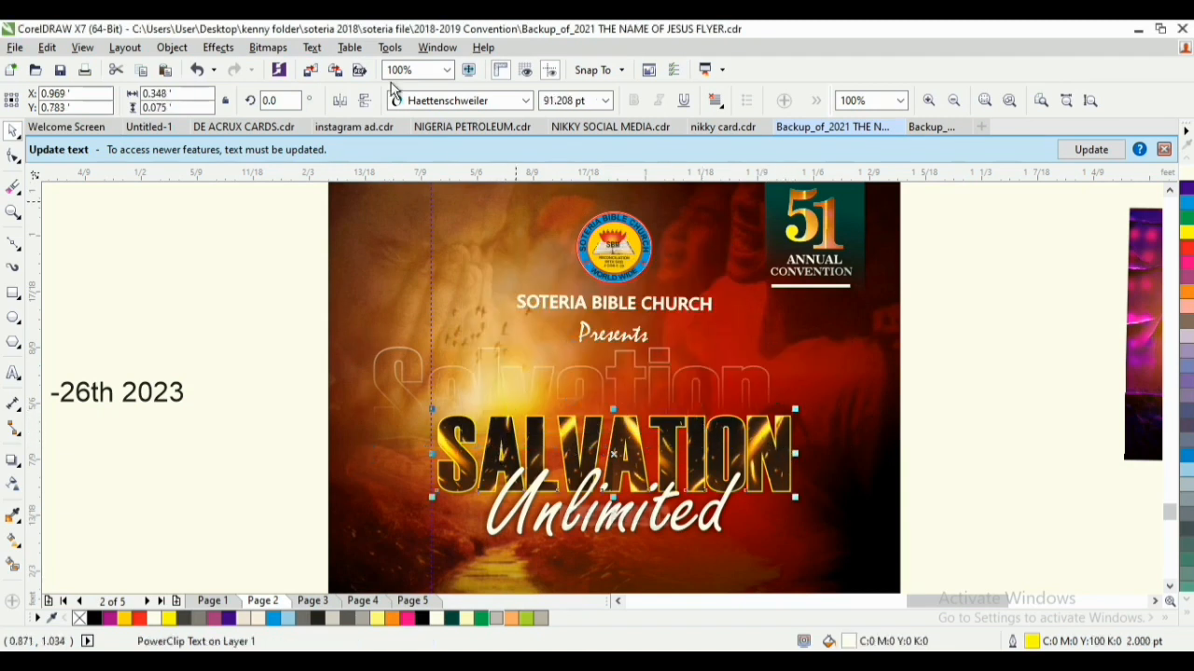
{"action": "left_click", "coordinate": [311, 47]}
{"action": "left_click", "coordinate": [367, 469]}
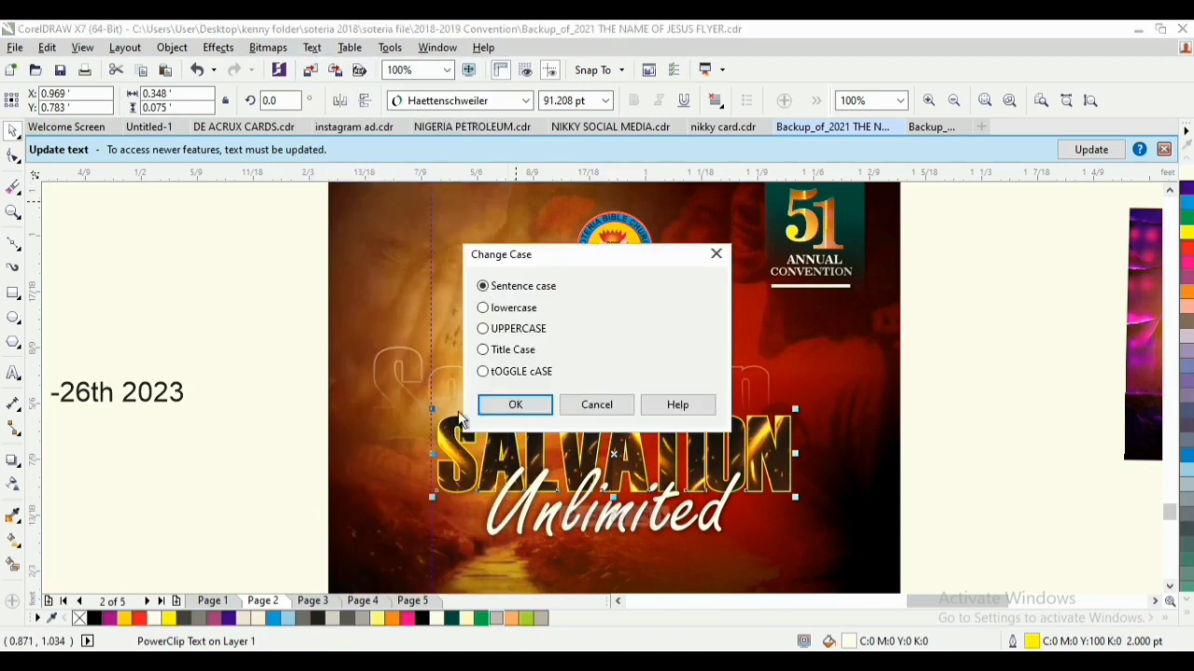
{"action": "left_click", "coordinate": [494, 350]}
{"action": "left_click", "coordinate": [498, 411]}
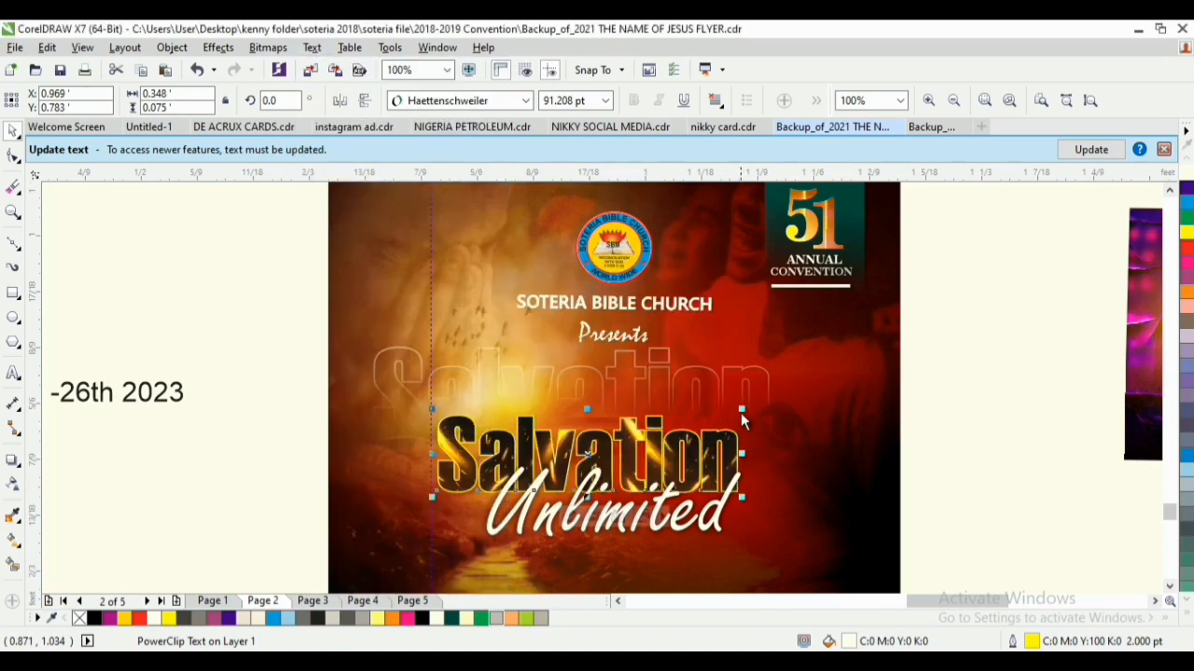
Resize the main "Salvation" title to about 0.344' by 0.088', centre it near X 0.953', and nudge "Unlimited" slightly right
{"action": "left_click_drag", "start_coordinate": [792, 395], "coordinate": [786, 401]}
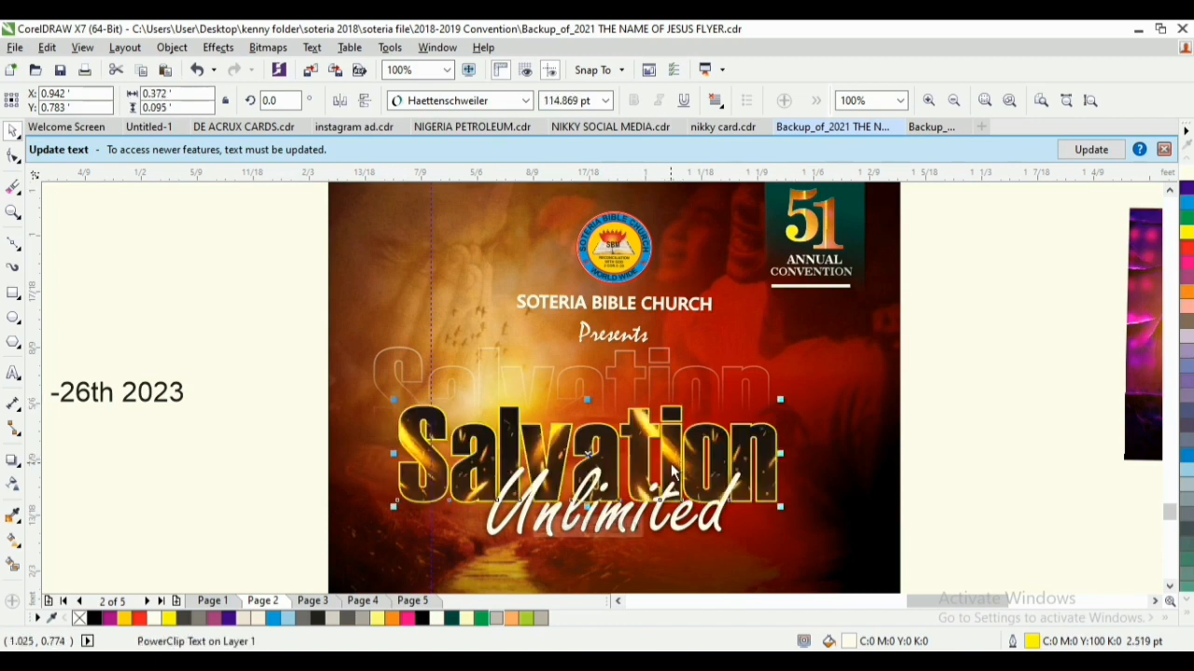
{"action": "left_click_drag", "start_coordinate": [672, 457], "coordinate": [682, 452]}
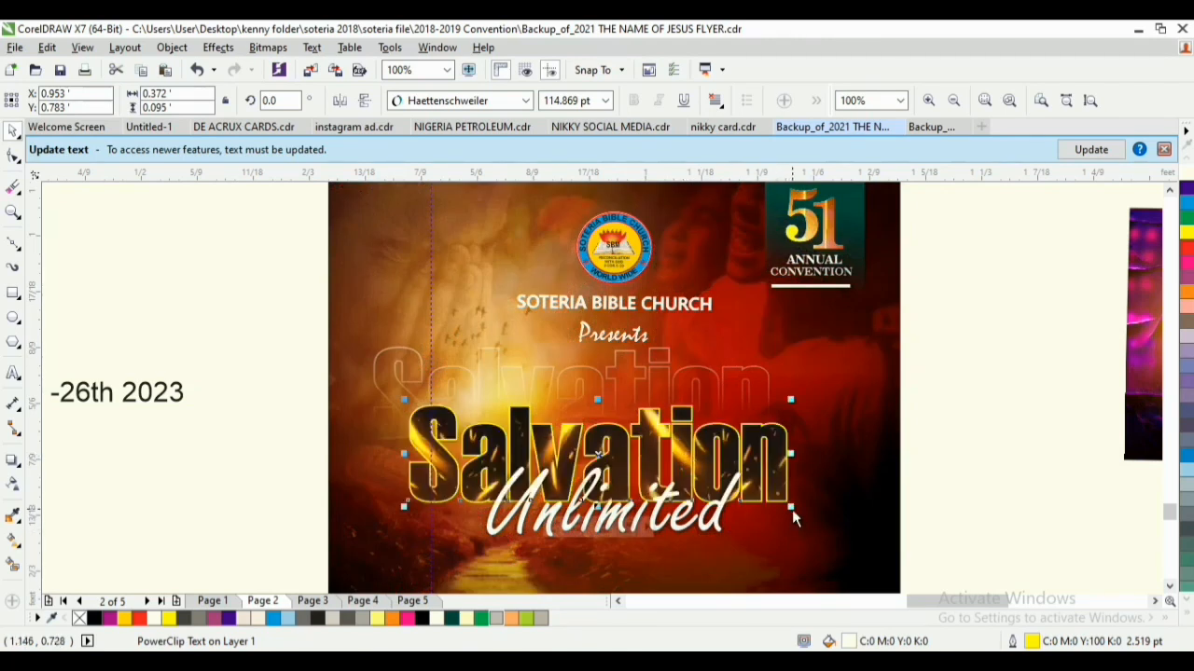
{"action": "mouse_move", "coordinate": [792, 509]}
{"action": "left_mouse_down"}
{"action": "mouse_move", "coordinate": [764, 511]}
{"action": "mouse_move", "coordinate": [777, 505]}
{"action": "left_mouse_up"}
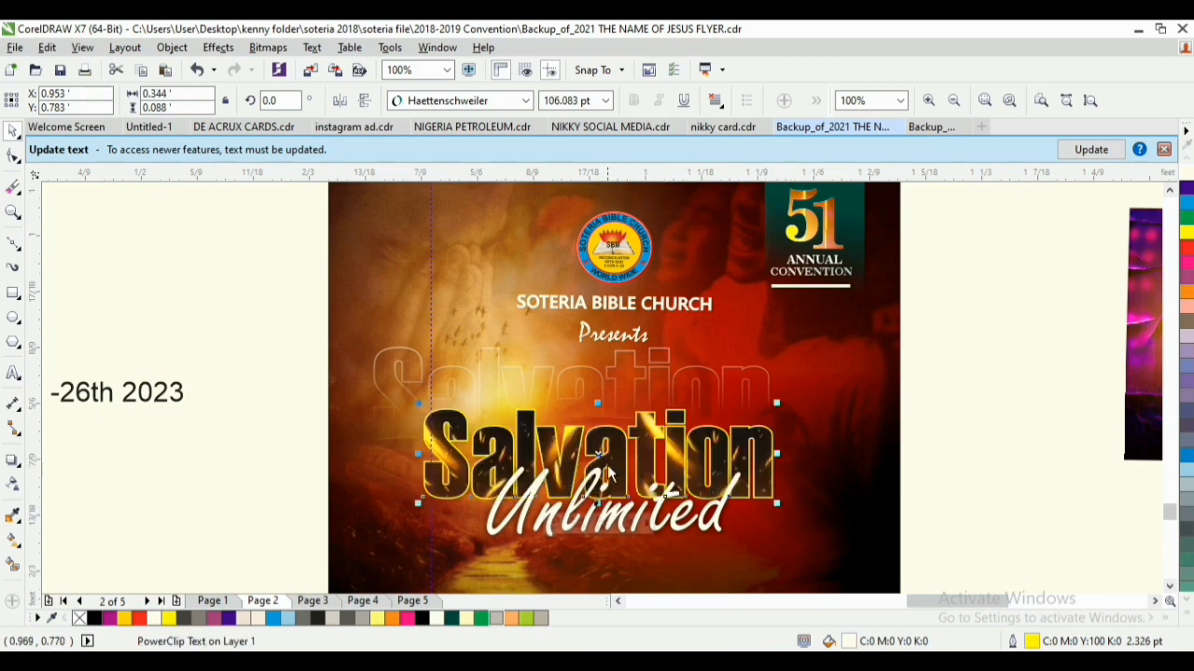
{"action": "left_click_drag", "start_coordinate": [607, 465], "coordinate": [613, 462]}
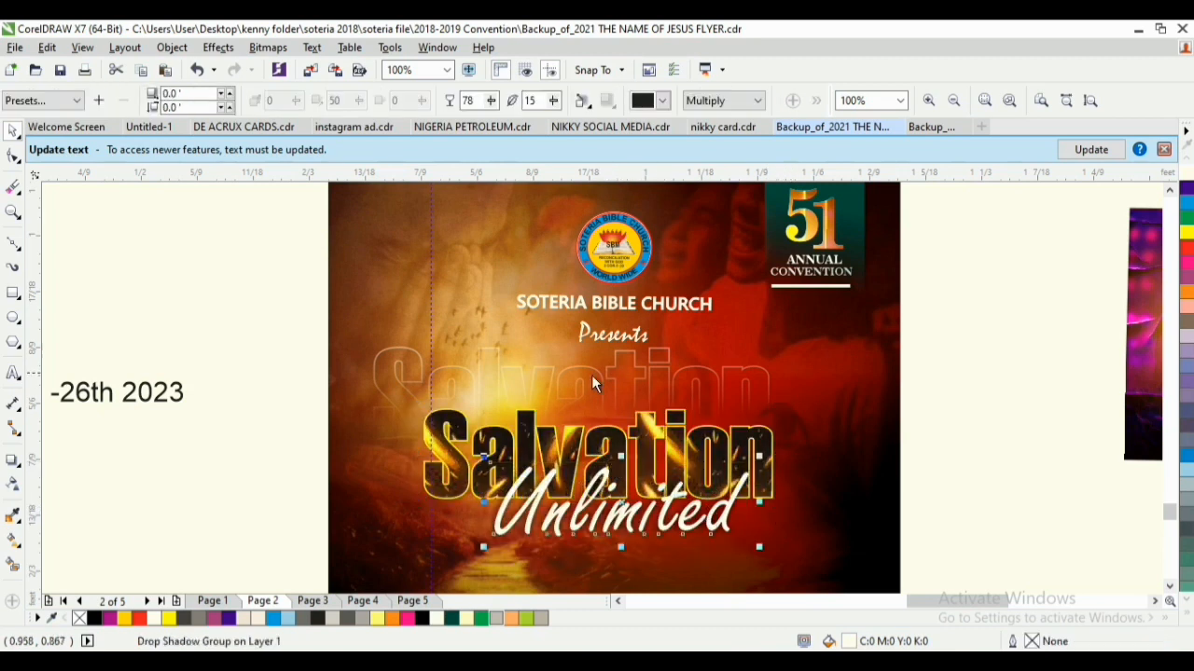
Enlarge the outlined "Salvation" text to about 0.455' by 0.116' and move it up to about Y 0.851'
{"action": "left_click", "coordinate": [530, 382]}
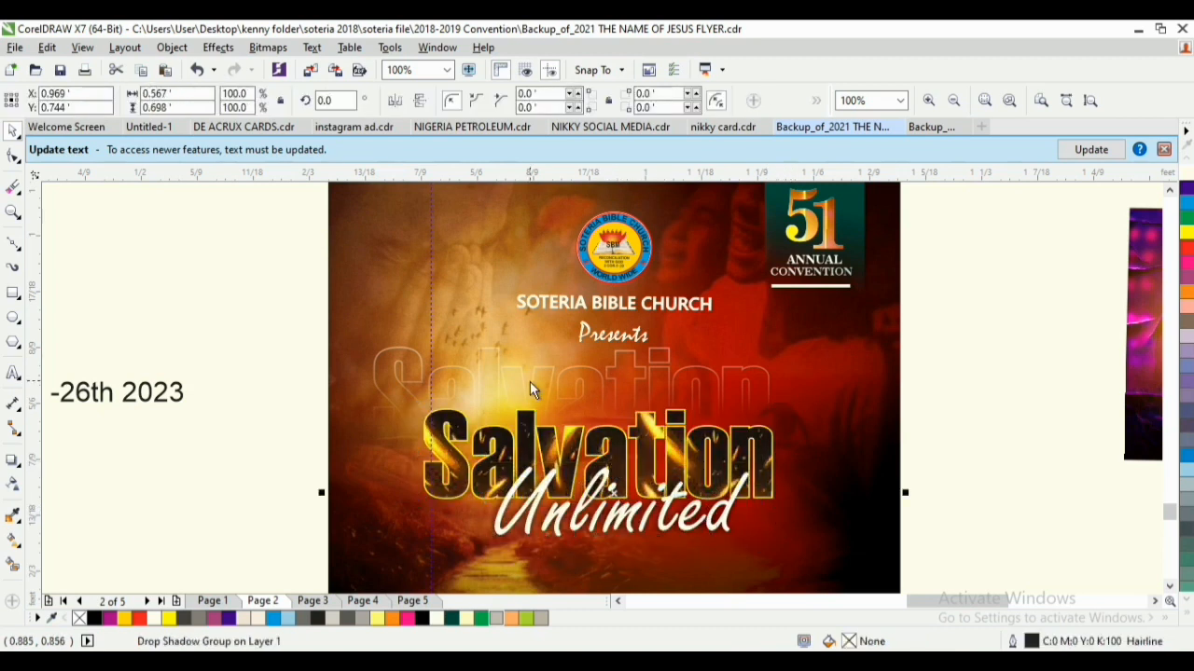
{"action": "left_click", "coordinate": [746, 404]}
{"action": "left_click", "coordinate": [756, 390]}
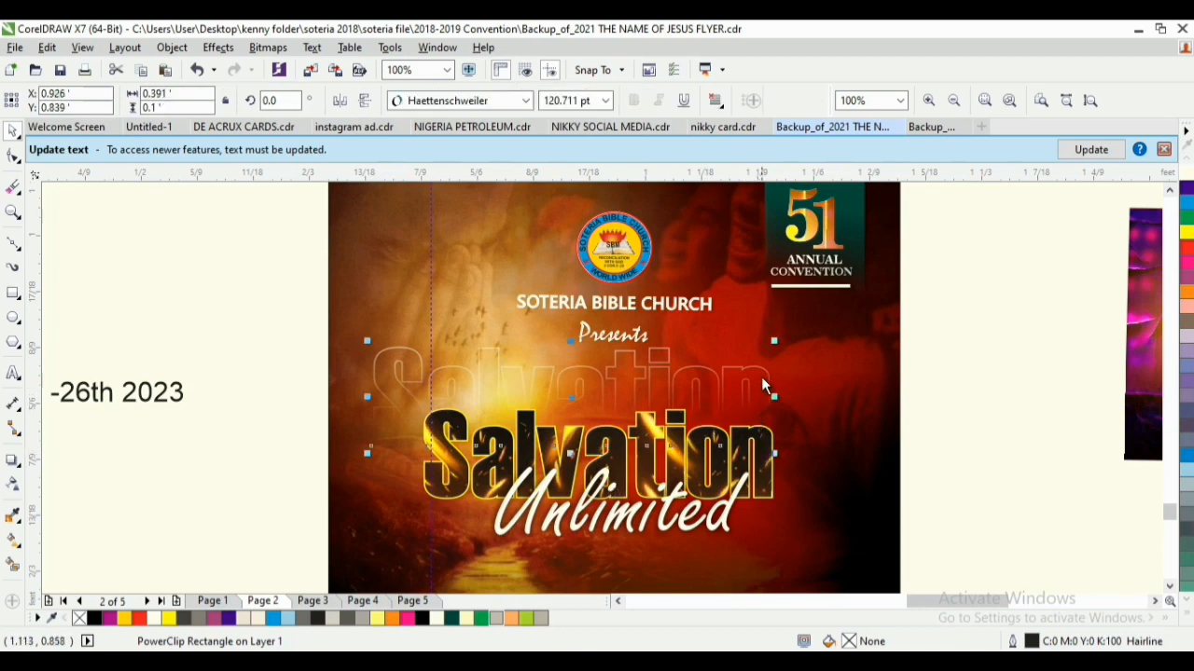
{"action": "left_click_drag", "start_coordinate": [780, 453], "coordinate": [840, 488]}
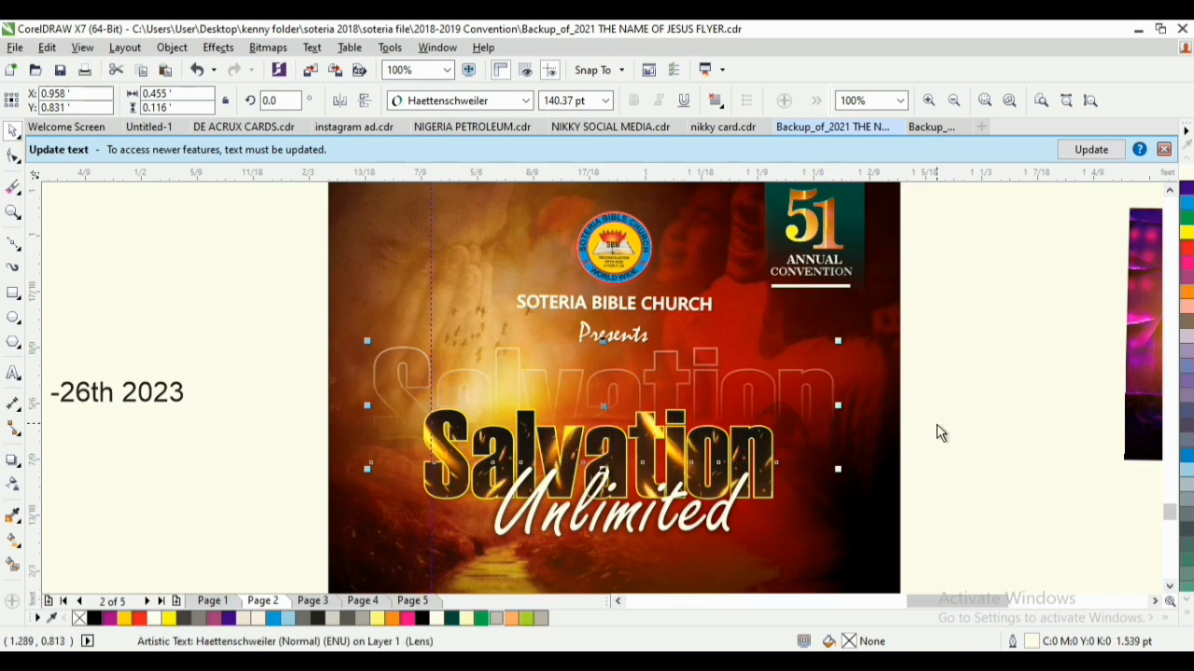
{"action": "left_click_drag", "start_coordinate": [687, 373], "coordinate": [686, 350]}
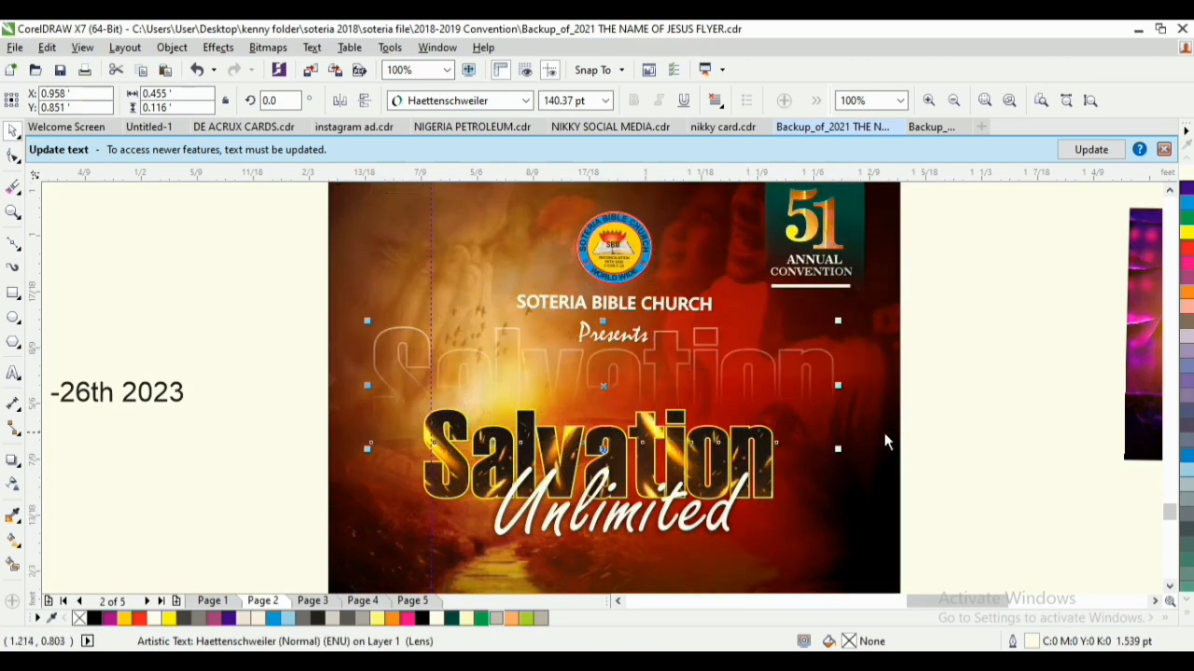
Move the cut-out photo of the woman in the white hat from off the page onto the flyer's lower area
{"action": "left_click", "coordinate": [944, 465]}
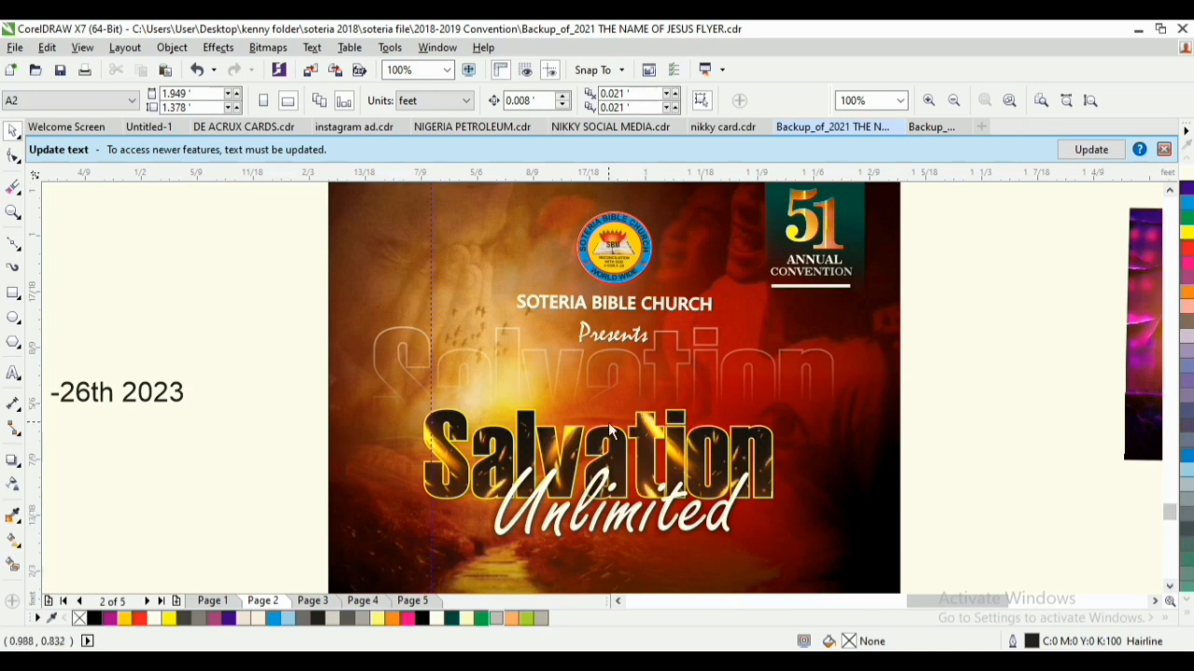
{"action": "scroll", "coordinate": [583, 387], "scroll_direction": "down", "scroll_amount": 2}
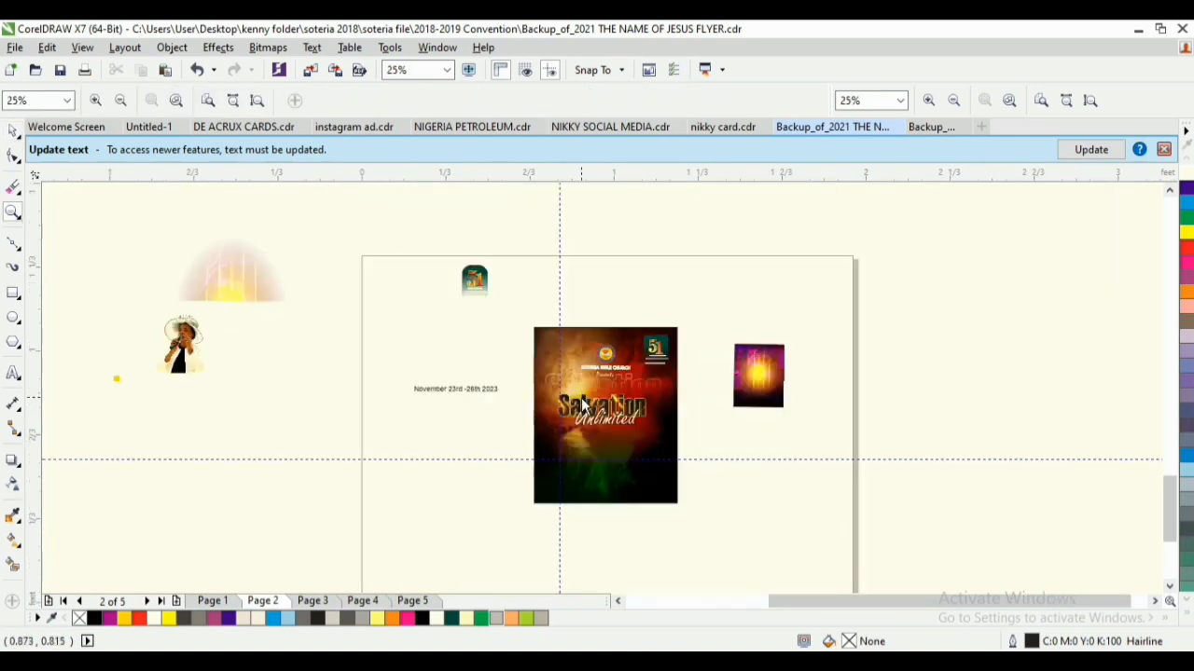
{"action": "mouse_move", "coordinate": [184, 339]}
{"action": "left_mouse_down"}
{"action": "mouse_move", "coordinate": [563, 500]}
{"action": "mouse_move", "coordinate": [578, 484]}
{"action": "left_mouse_up"}
{"action": "key", "text": "z"}
{"action": "left_click_drag", "start_coordinate": [503, 423], "coordinate": [681, 507]}
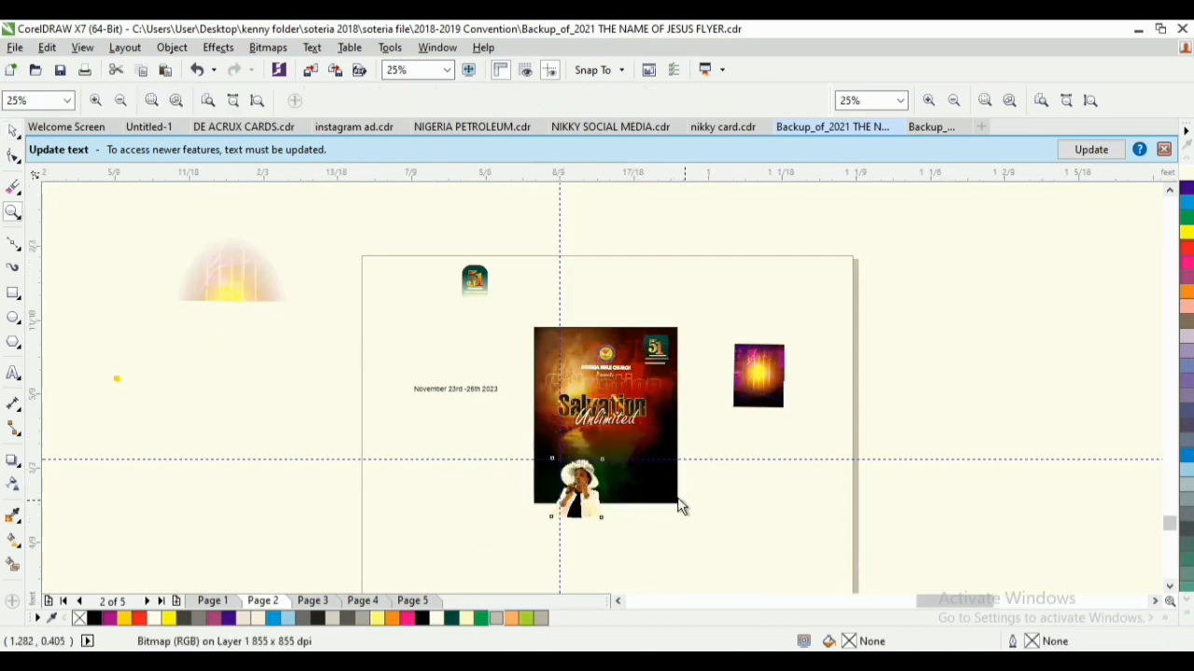
{"action": "key", "text": "space"}
{"action": "key", "text": "F3"}
{"action": "key", "text": "F2"}
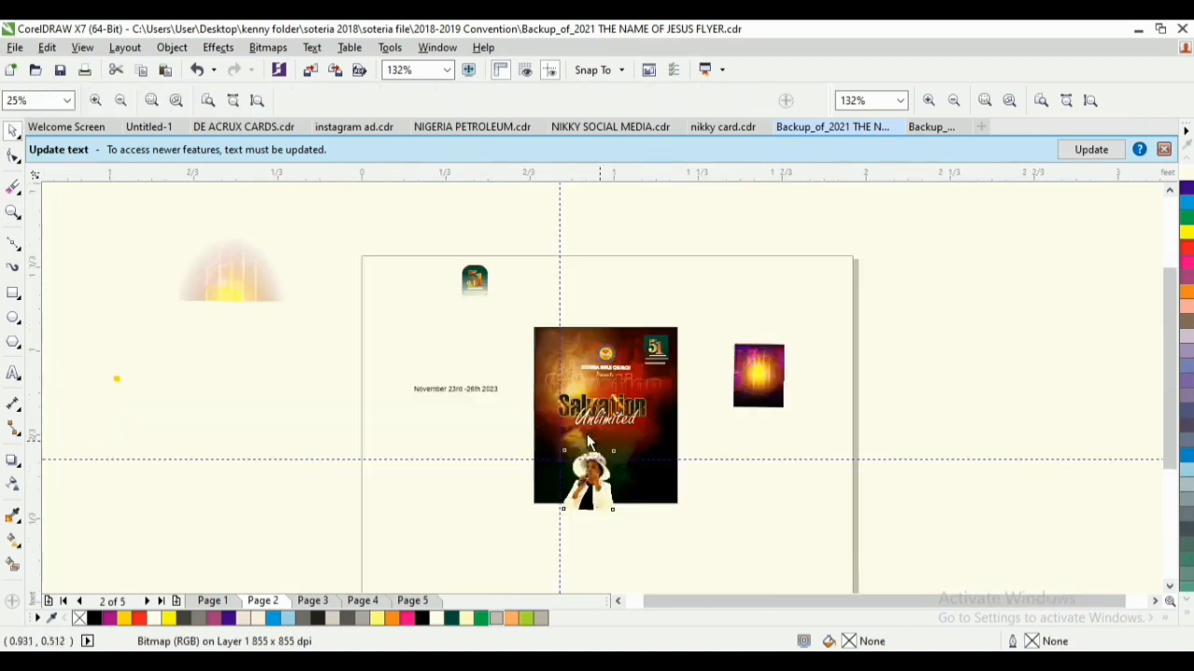
Set the woman's photo against the flyer's bottom edge and centre it horizontally on the background
{"action": "left_click_drag", "start_coordinate": [512, 388], "coordinate": [700, 512]}
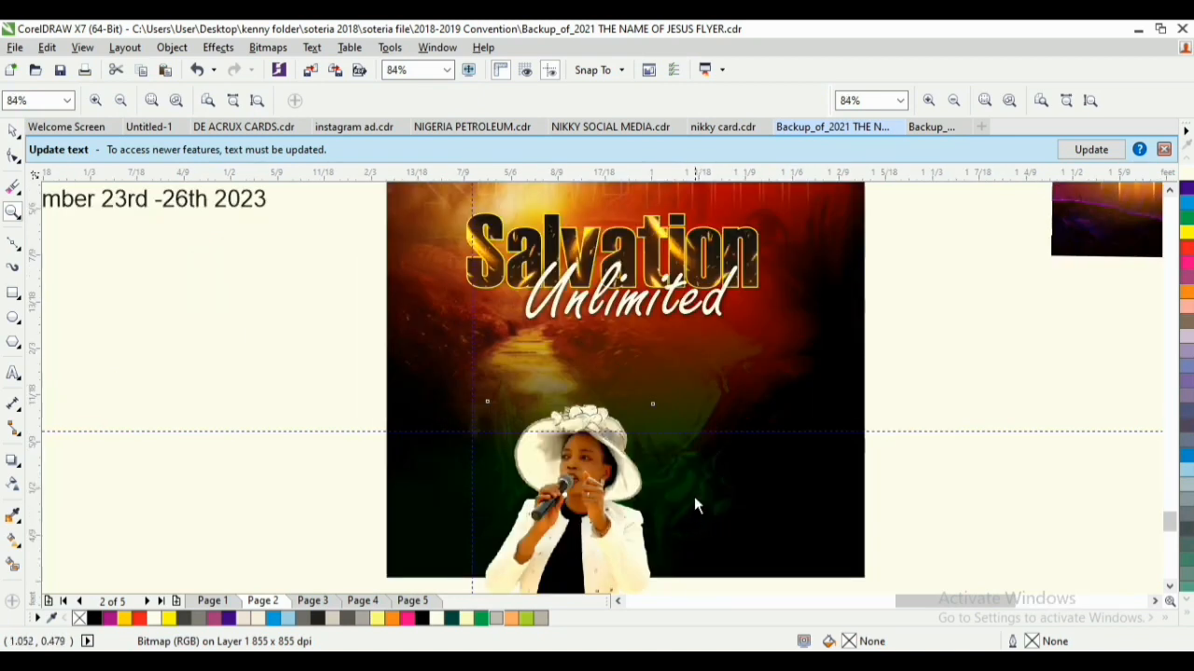
{"action": "key", "text": "space"}
{"action": "left_click_drag", "start_coordinate": [622, 528], "coordinate": [634, 479]}
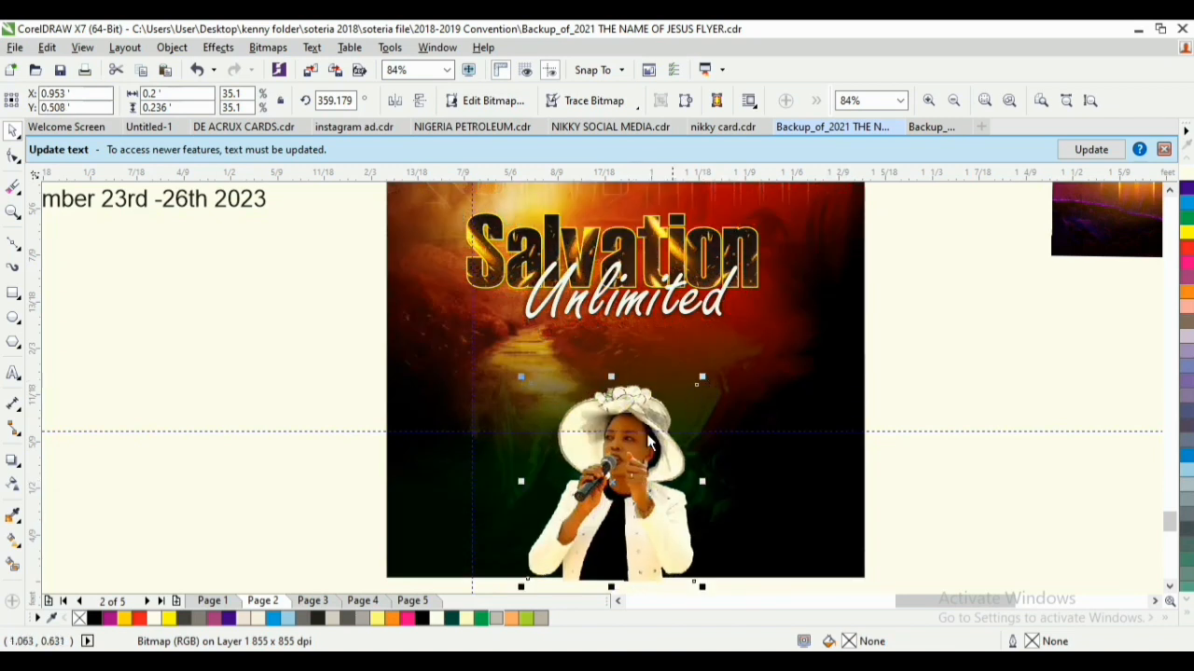
{"action": "left_click", "coordinate": [752, 531], "text": "shift"}
{"action": "key", "text": "c"}
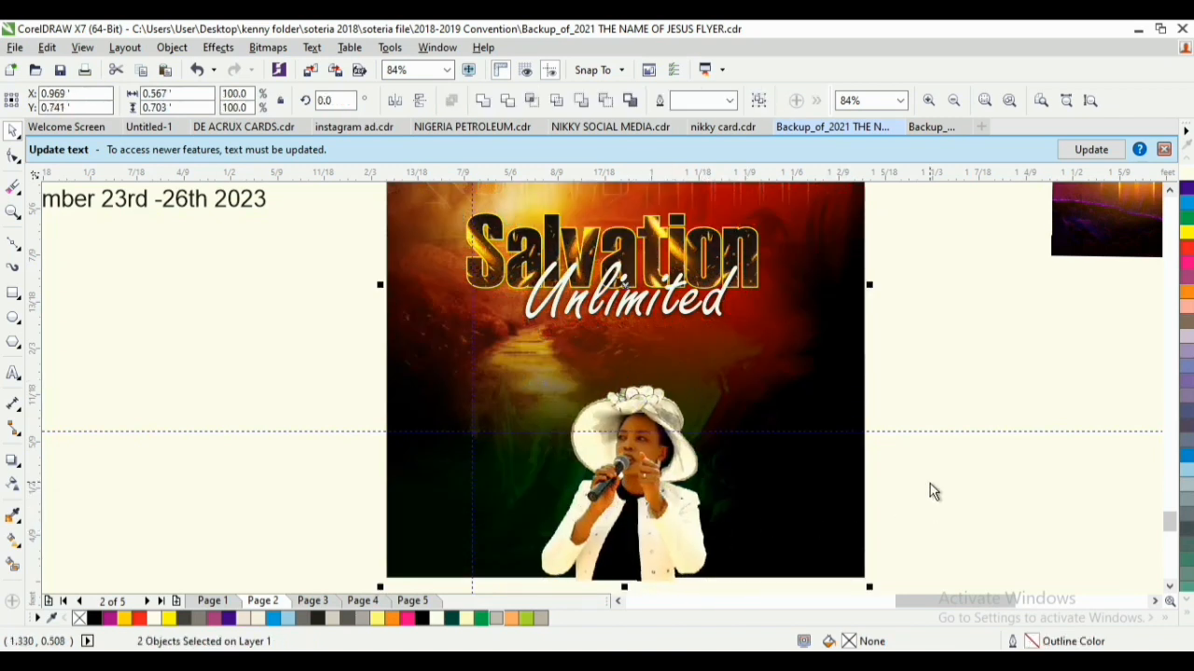
{"action": "left_click", "coordinate": [879, 485]}
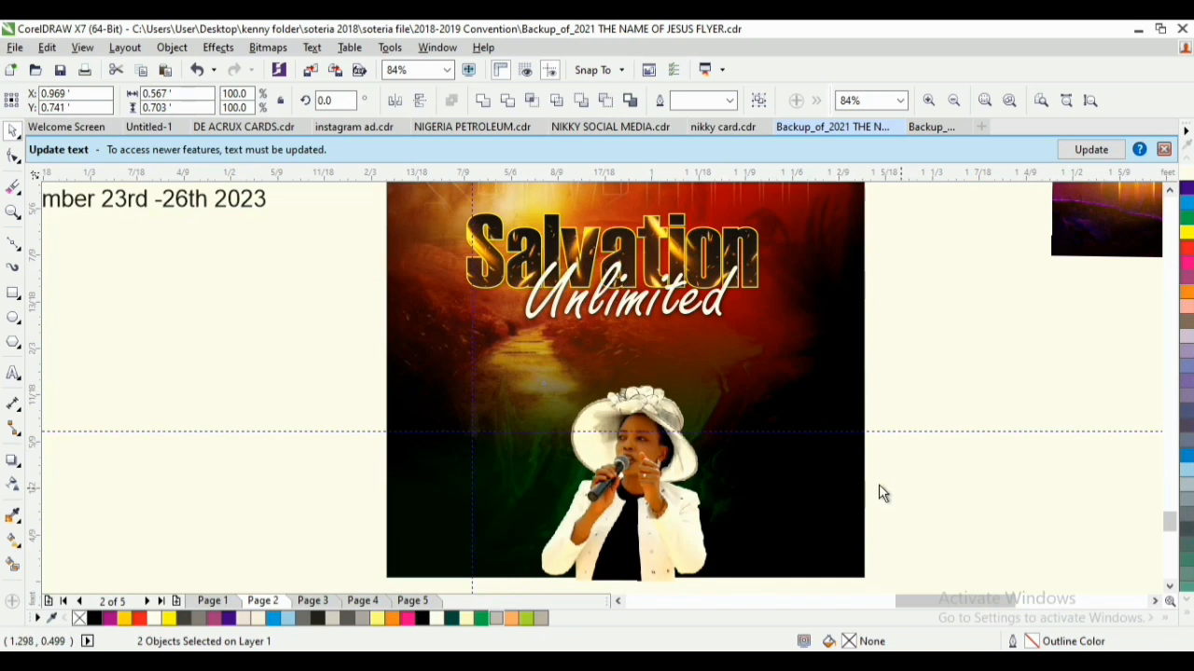
Draw a full-width bar about 0.567' by 0.028' across the photo's lower part and fill it dark green (C:100 M:45 Y:71 K:46)
{"action": "left_click", "coordinate": [14, 294]}
{"action": "left_click_drag", "start_coordinate": [388, 523], "coordinate": [864, 554]}
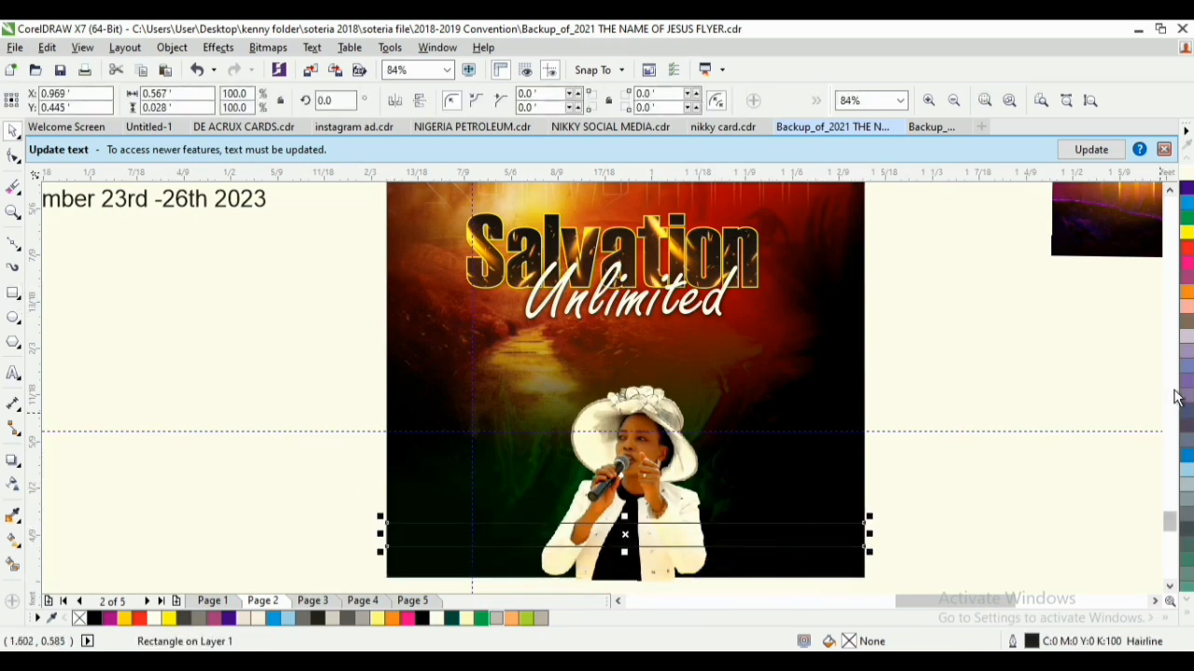
{"action": "left_click", "coordinate": [1180, 599]}
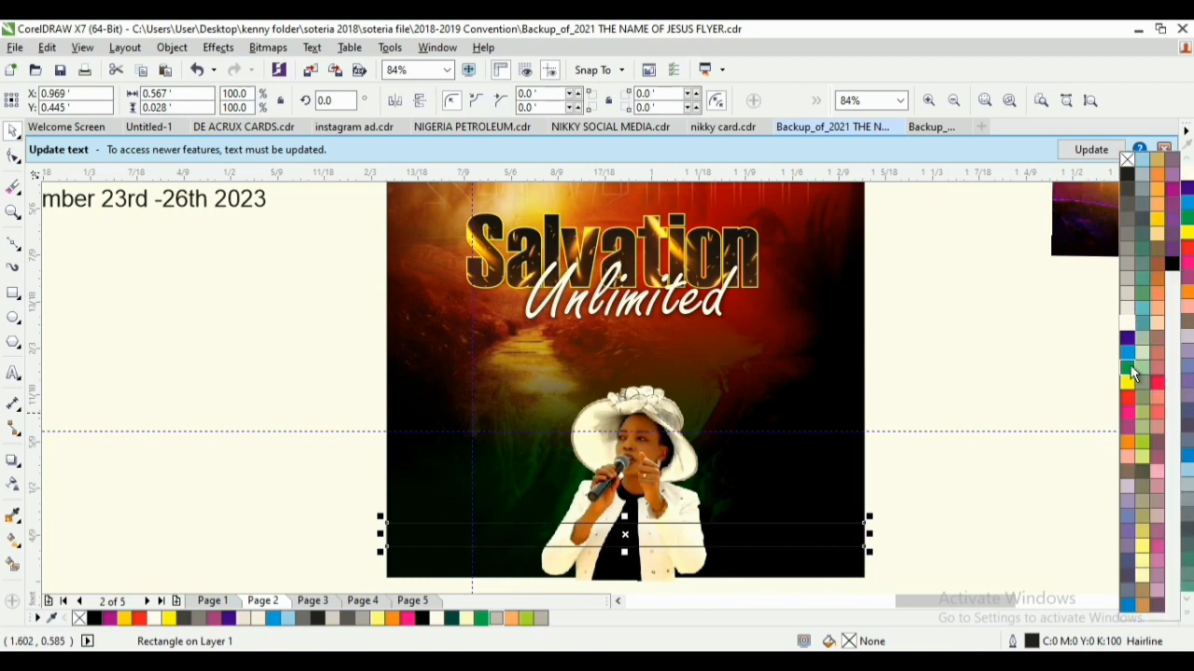
{"action": "left_click_drag", "start_coordinate": [1128, 365], "coordinate": [1112, 365]}
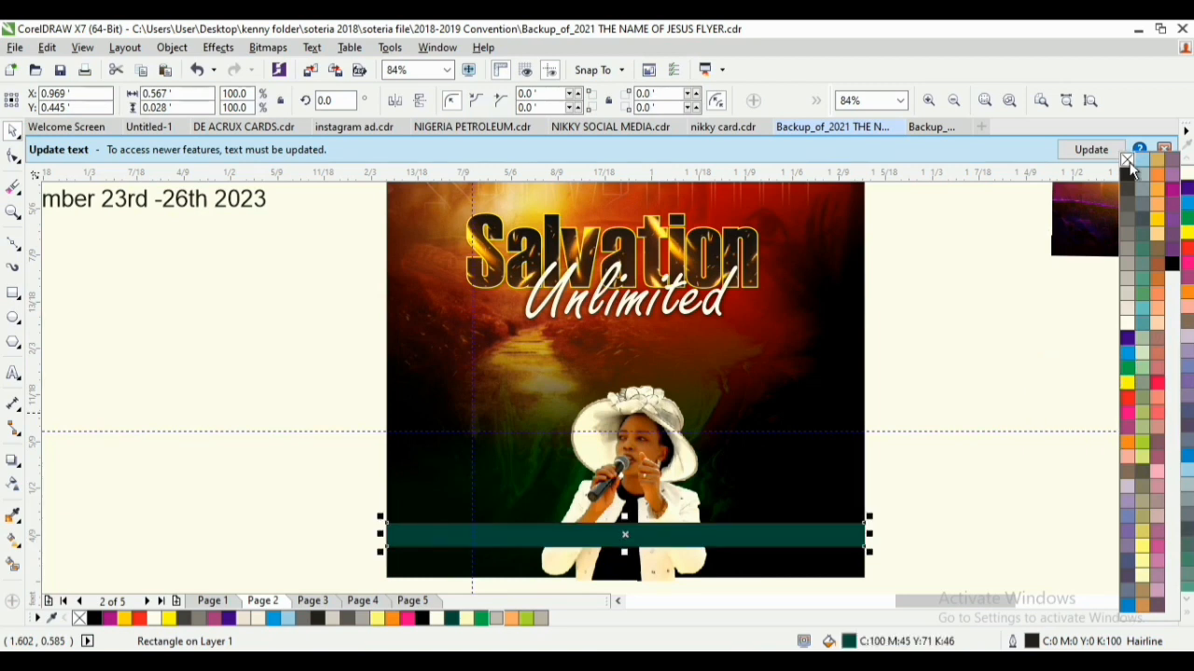
Place the "November 23rd -26th 2023" text below "Unlimited" and enlarge the whole flyer to about 1.009' wide
{"action": "left_click_drag", "start_coordinate": [126, 202], "coordinate": [592, 334]}
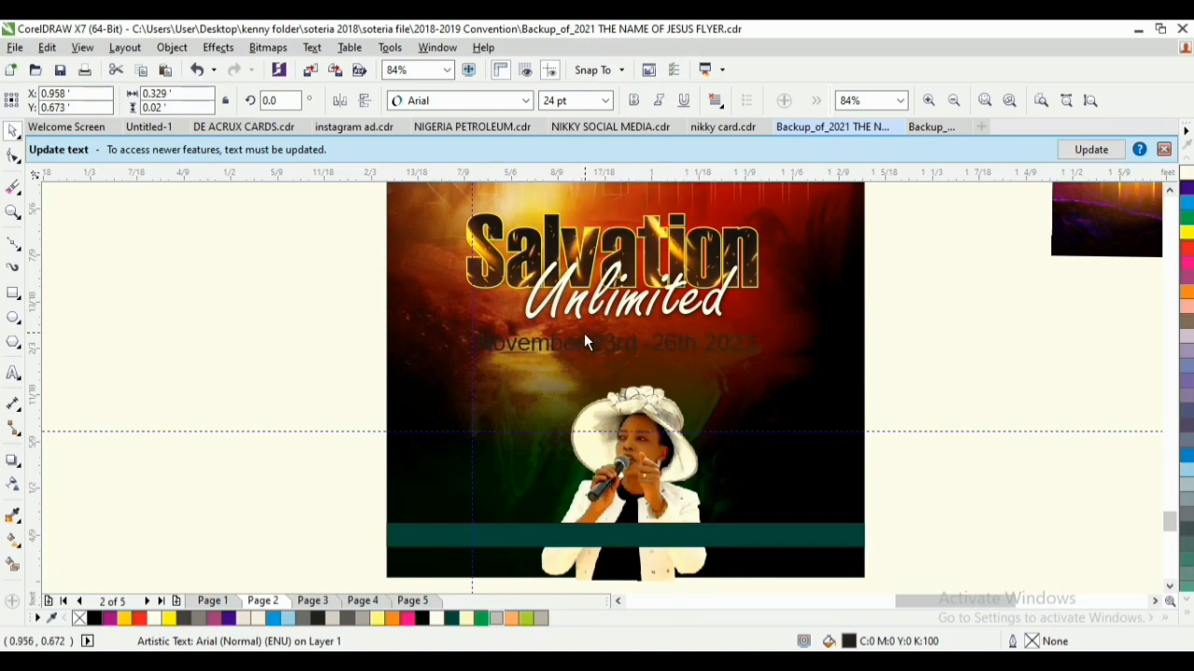
{"action": "key", "text": "F3"}
{"action": "left_click_drag", "start_coordinate": [530, 369], "coordinate": [685, 452]}
{"action": "key", "text": "F3"}
{"action": "left_click_drag", "start_coordinate": [513, 309], "coordinate": [737, 555]}
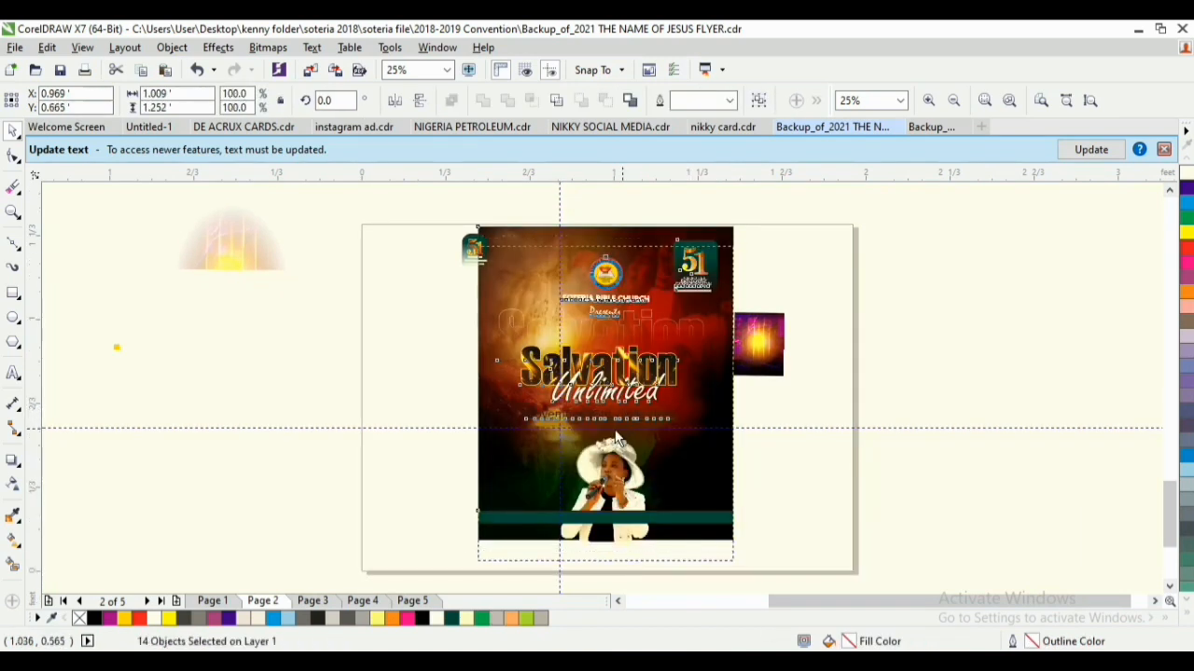
Delete the spare "51" badge beside the flyer and move the purple glow image clear of the flyer's edge
{"action": "left_click", "coordinate": [494, 272]}
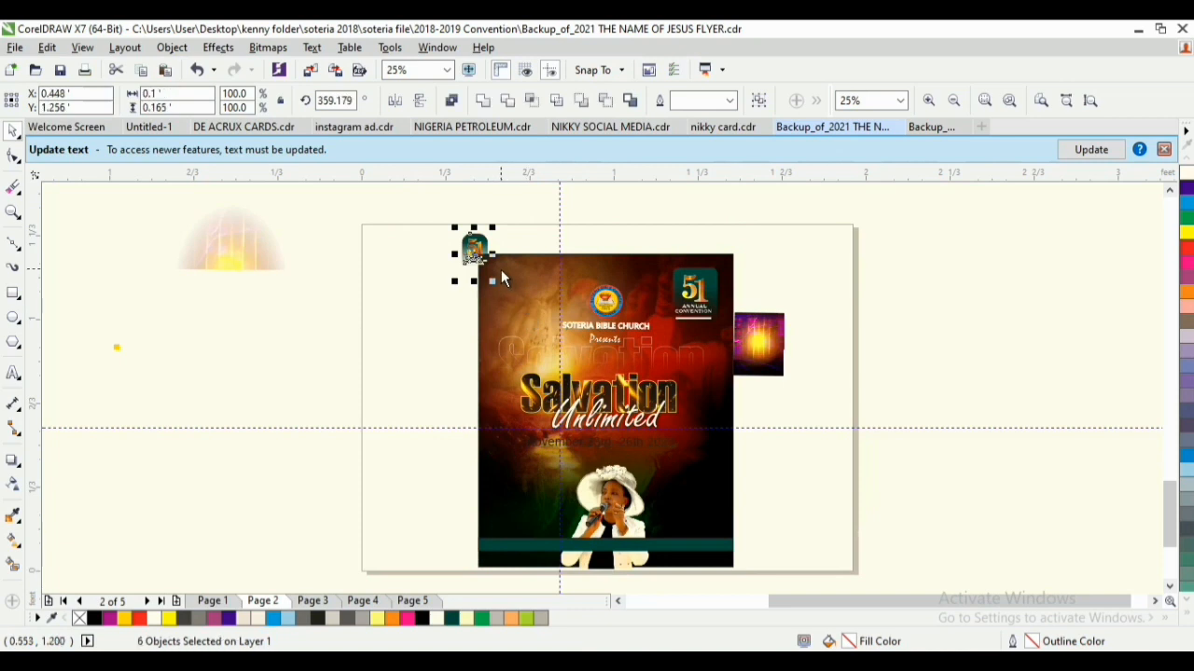
{"action": "key", "text": "Delete"}
{"action": "left_click_drag", "start_coordinate": [750, 339], "coordinate": [788, 346]}
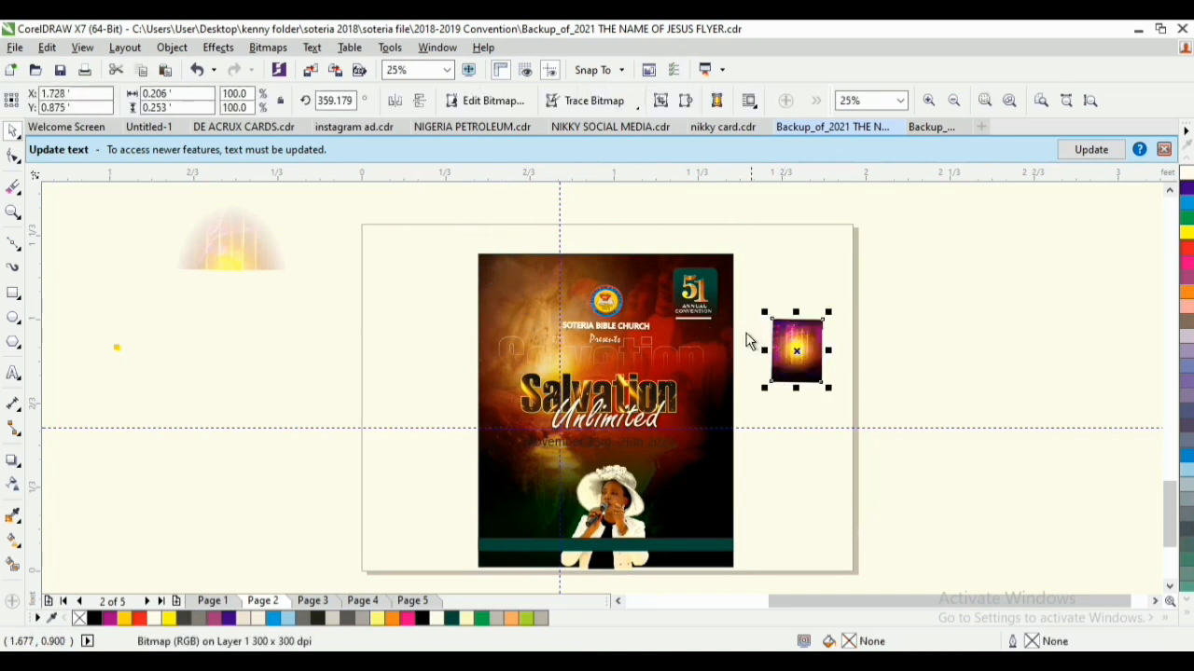
Set the "November 23rd -26th 2023" date text in News706 BT and fill it white
{"action": "key", "text": "z"}
{"action": "left_click_drag", "start_coordinate": [432, 405], "coordinate": [690, 462]}
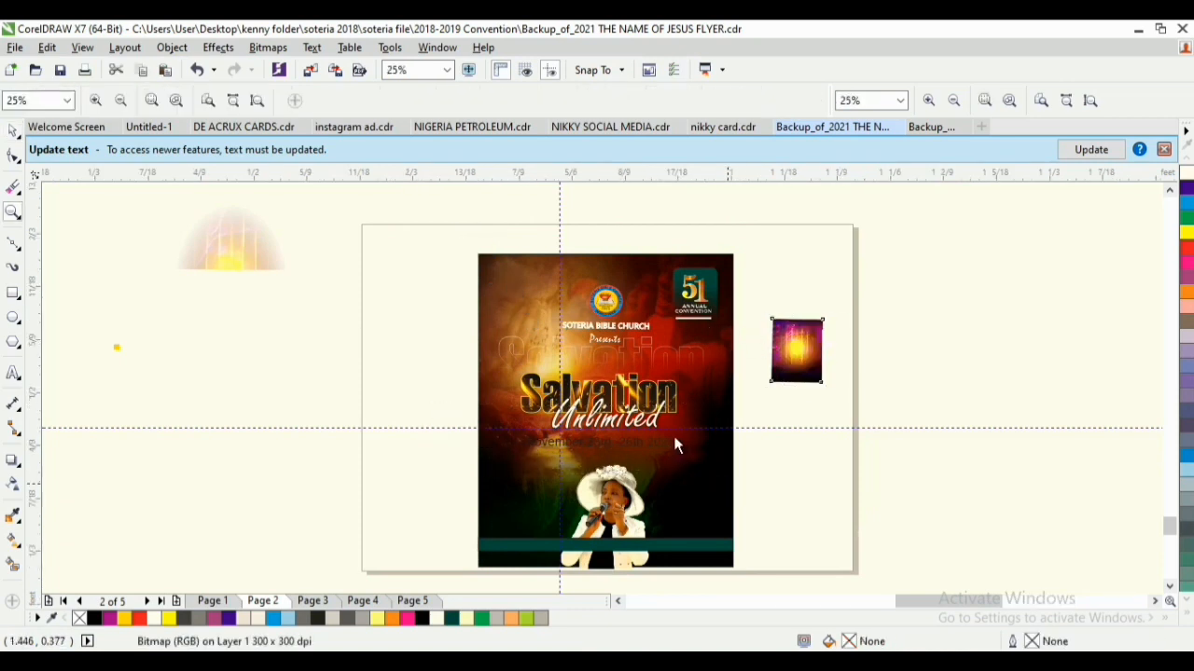
{"action": "left_click", "coordinate": [656, 390]}
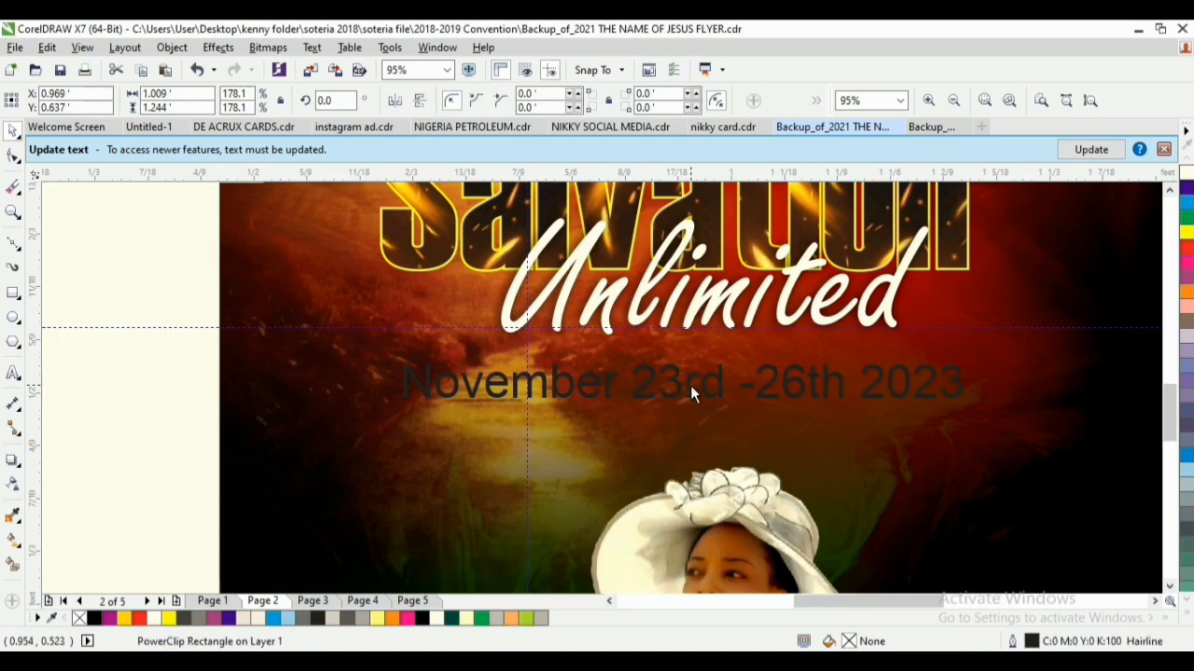
{"action": "left_click", "coordinate": [684, 392], "text": "ctrl"}
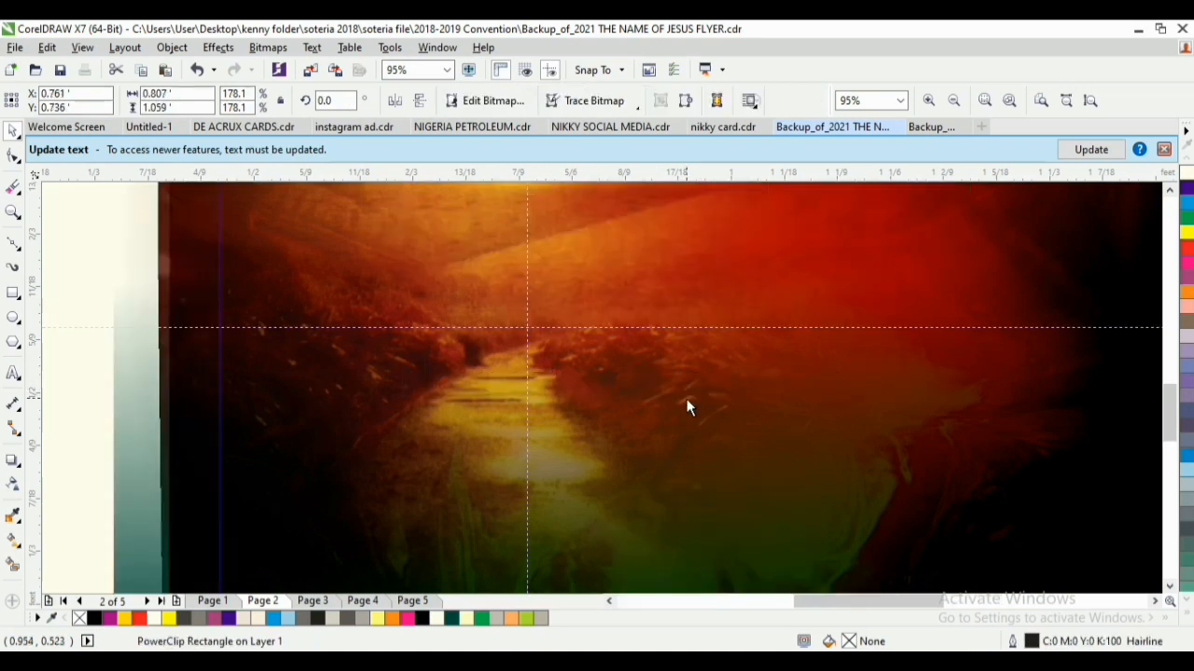
{"action": "left_click", "coordinate": [76, 344], "text": "ctrl"}
{"action": "left_click", "coordinate": [635, 397]}
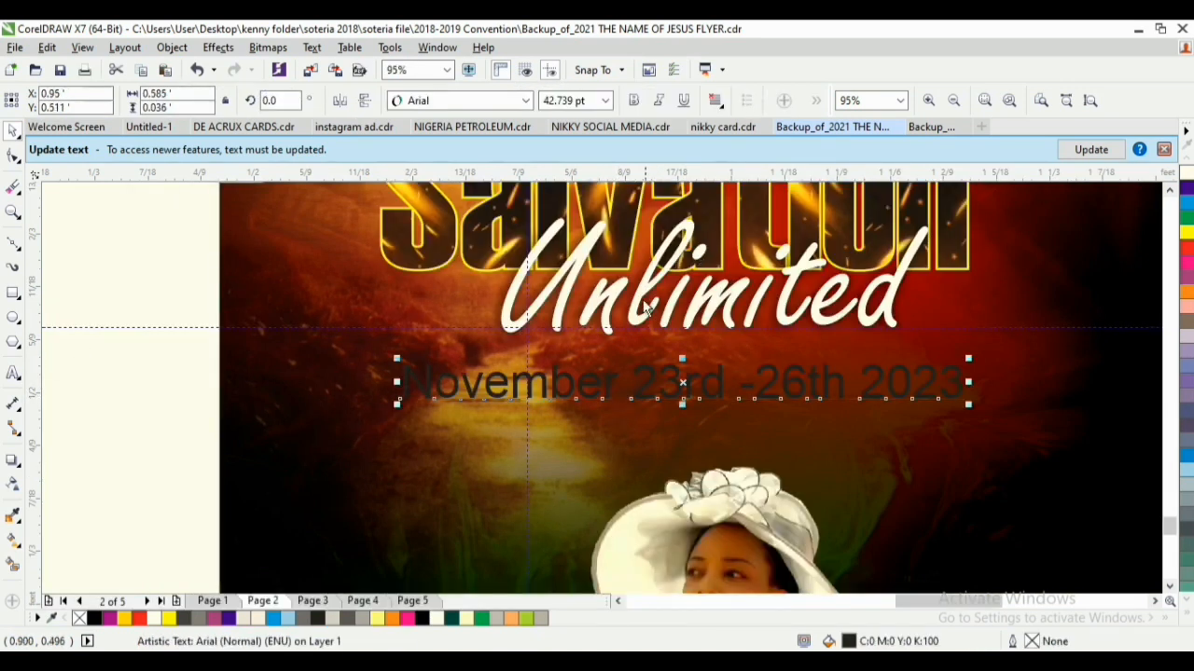
{"action": "left_click", "coordinate": [512, 100]}
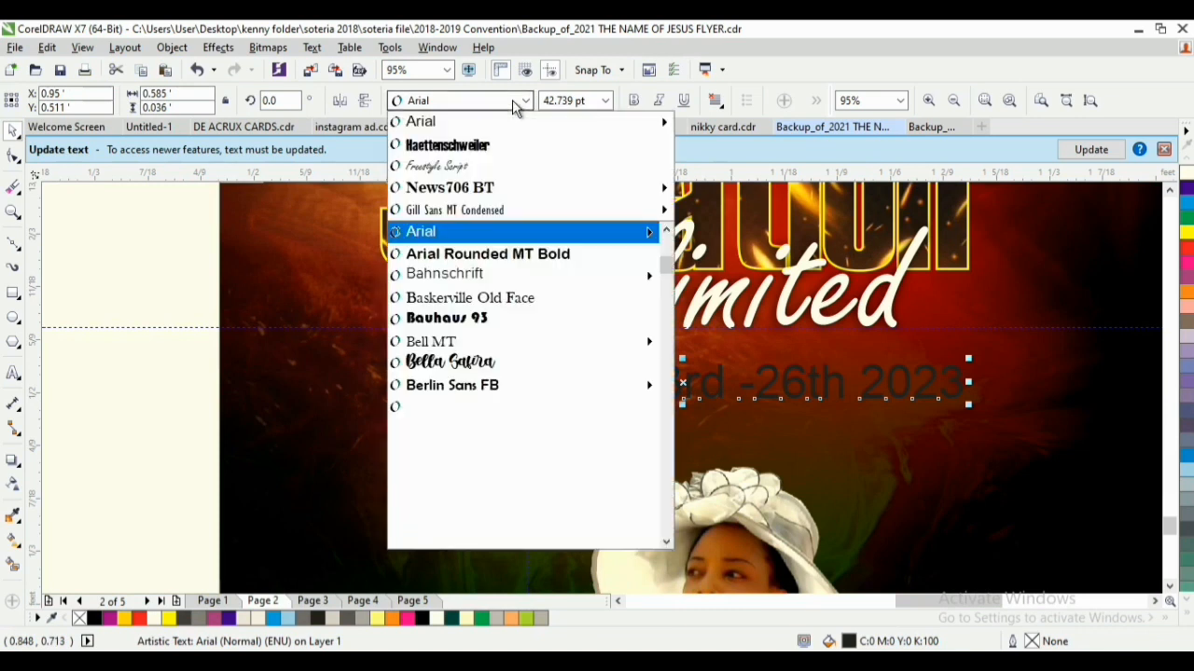
{"action": "left_click", "coordinate": [480, 187]}
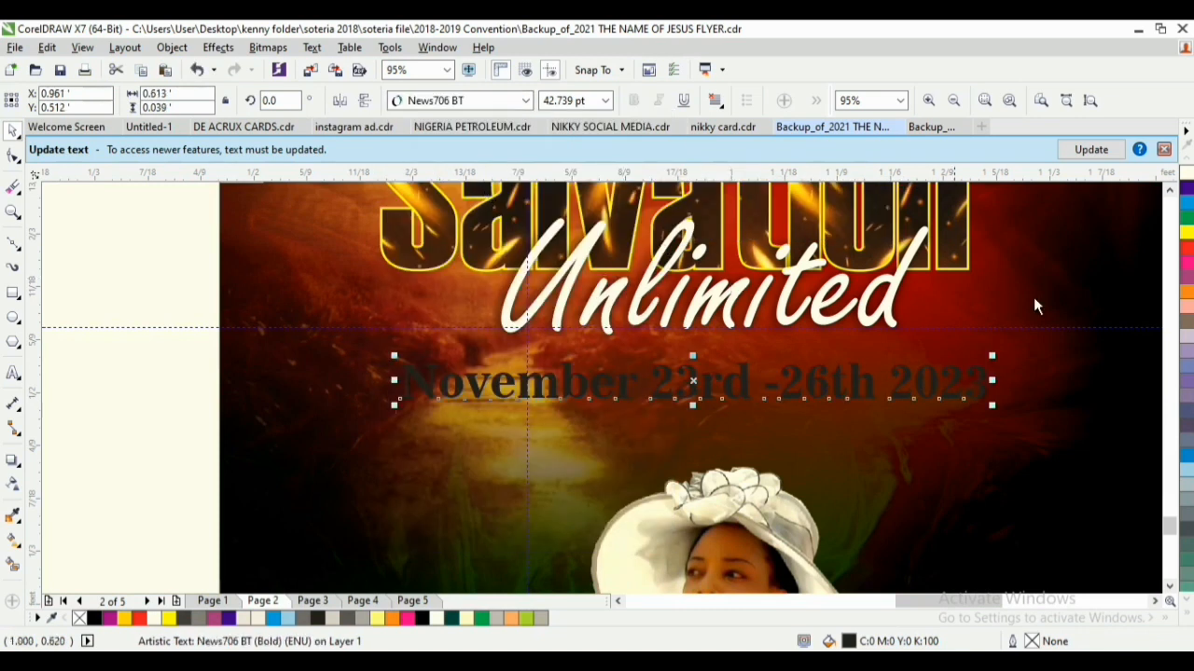
{"action": "left_click", "coordinate": [1186, 174]}
Change the date text's font to Calibri
{"action": "left_click", "coordinate": [523, 100]}
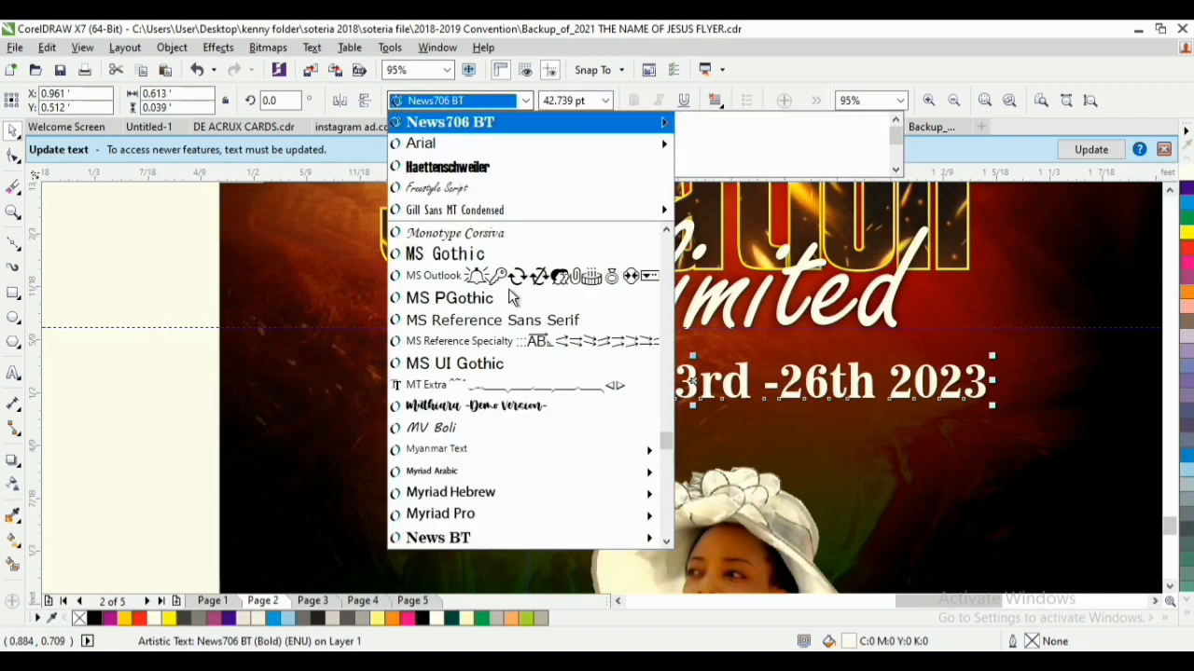
{"action": "type", "text": "cali"}
{"action": "key", "text": "Return"}
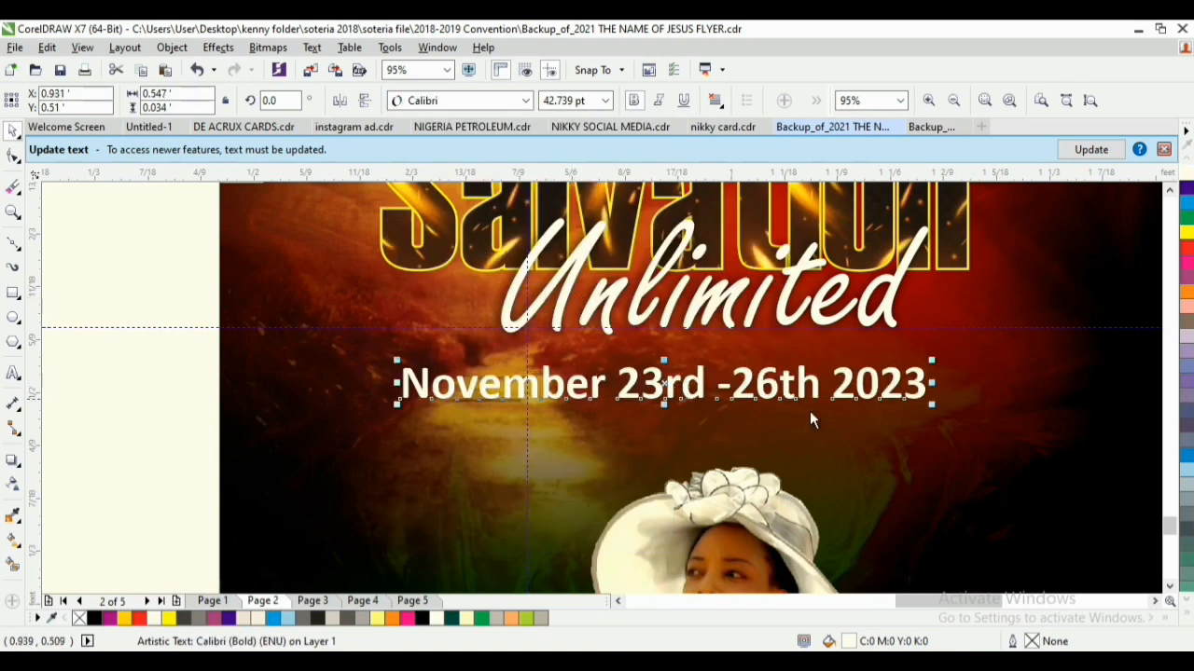
Reduce the date text to 38.5 pt and move it up directly beneath "Unlimited", near X 0.972', Y 0.534'
{"action": "left_click_drag", "start_coordinate": [931, 409], "coordinate": [905, 420]}
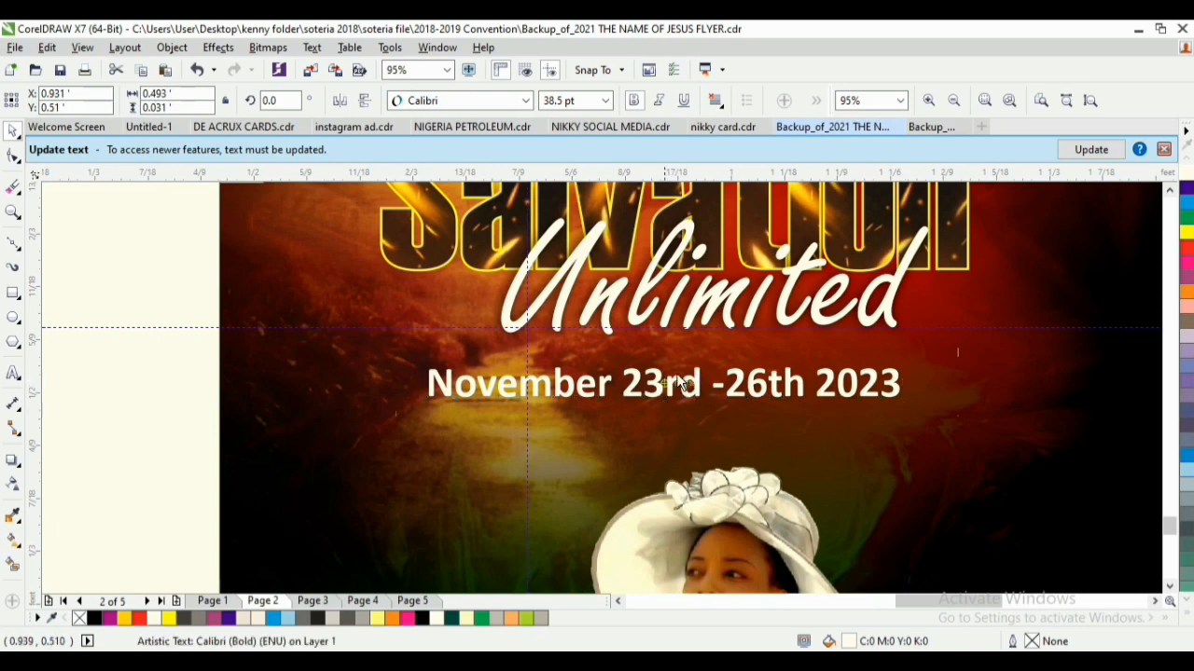
{"action": "left_click_drag", "start_coordinate": [676, 376], "coordinate": [714, 354]}
{"action": "key", "text": "F3"}
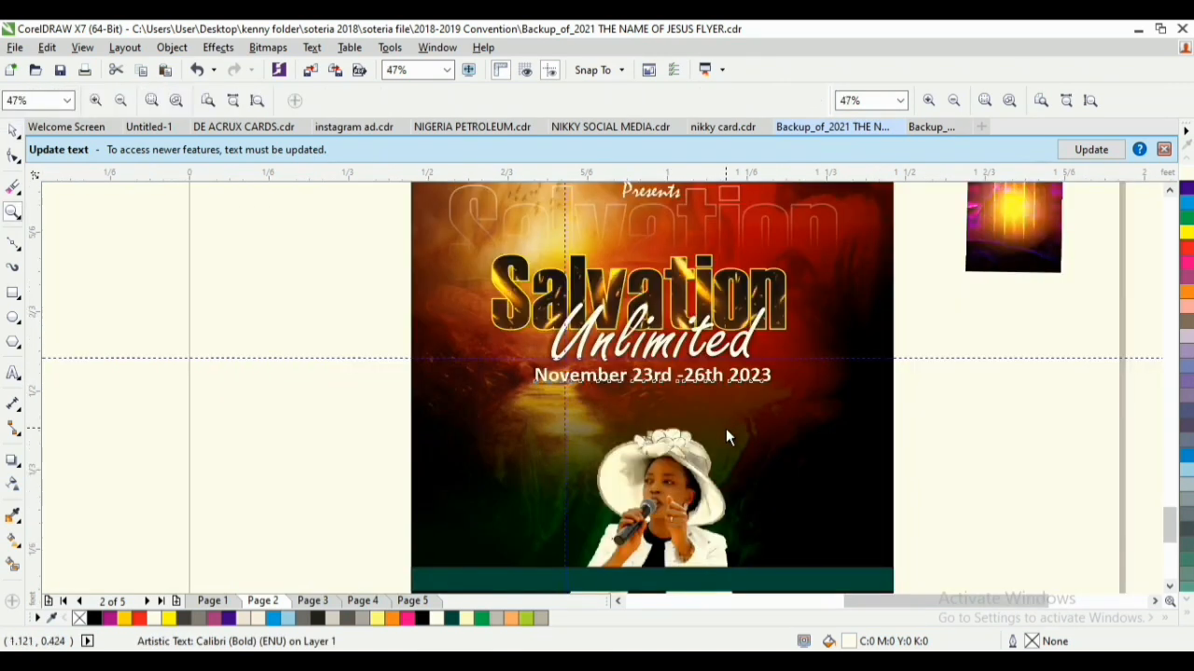
{"action": "key", "text": "F3"}
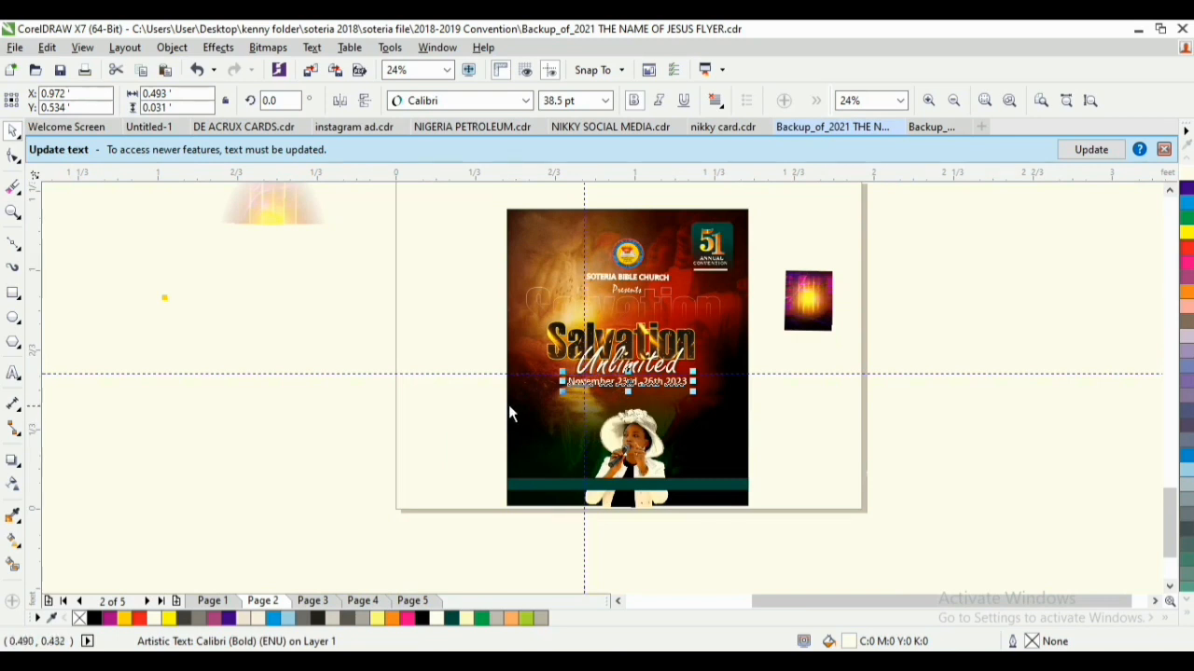
Move the off-page "BIBLE CHURCH" text and the yellow icon group over to the flyer's lower-right area
{"action": "left_click", "coordinate": [207, 302]}
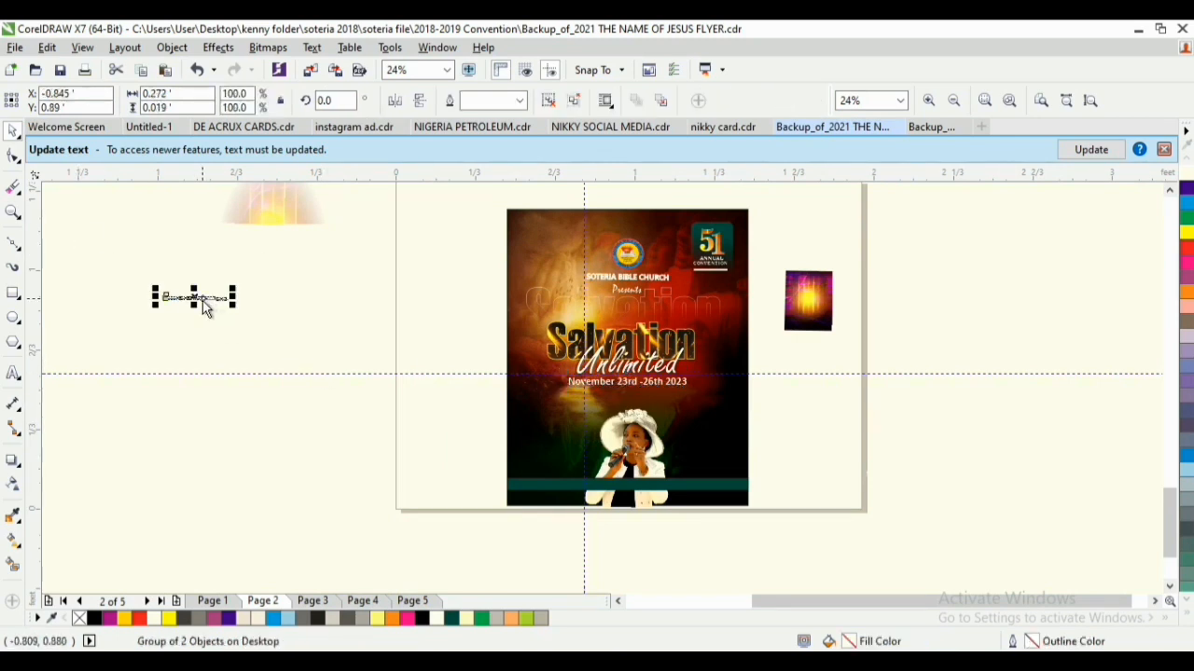
{"action": "left_click_drag", "start_coordinate": [1129, 378], "coordinate": [692, 561]}
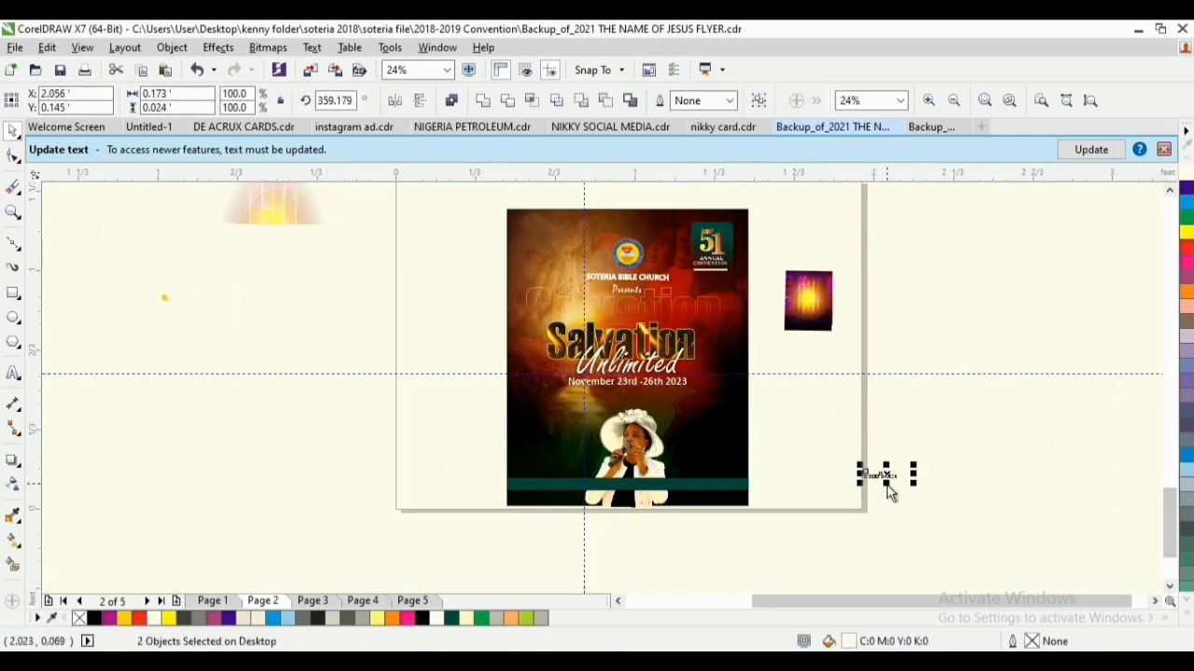
{"action": "mouse_move", "coordinate": [789, 401]}
{"action": "left_mouse_down"}
{"action": "mouse_move", "coordinate": [1138, 607]}
{"action": "mouse_move", "coordinate": [936, 528]}
{"action": "left_mouse_up"}
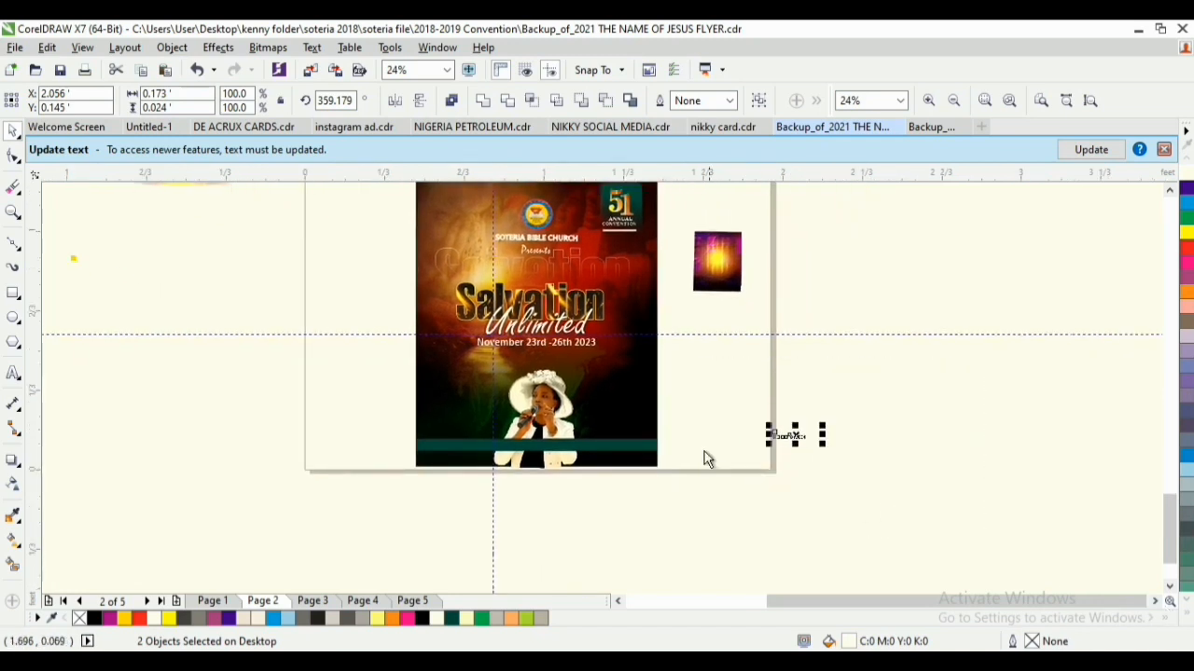
{"action": "scroll", "coordinate": [680, 442], "scroll_direction": "down", "scroll_amount": 1}
{"action": "left_click_drag", "start_coordinate": [224, 311], "coordinate": [453, 461]}
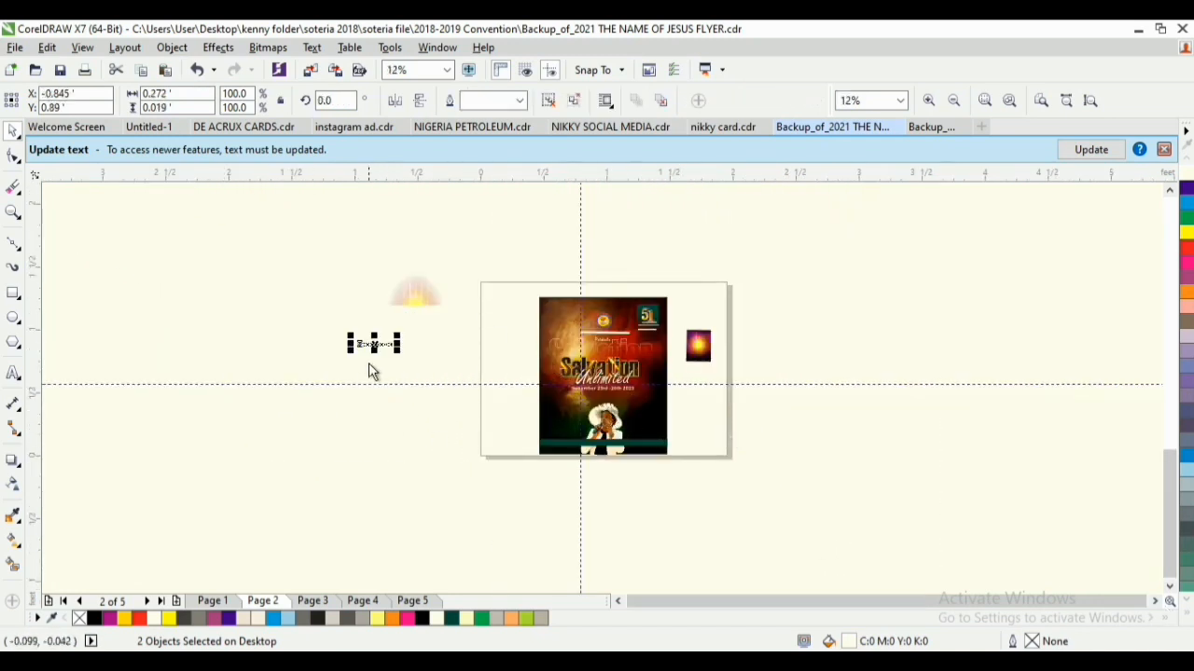
{"action": "left_click_drag", "start_coordinate": [156, 288], "coordinate": [511, 491]}
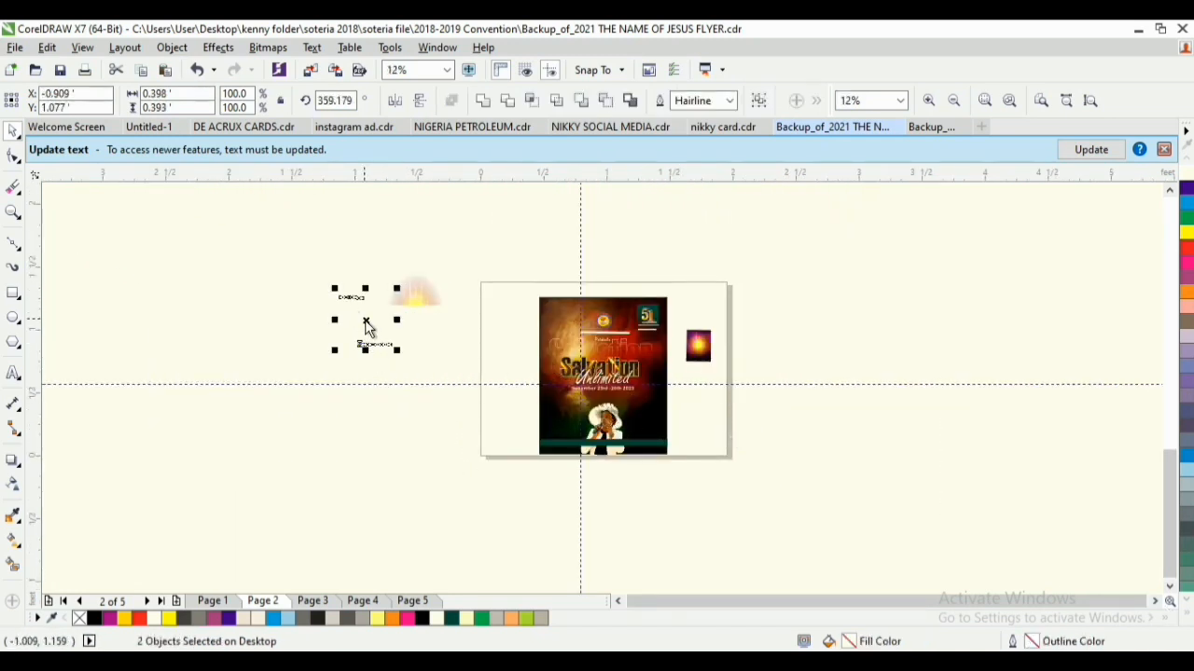
{"action": "left_click_drag", "start_coordinate": [365, 320], "coordinate": [674, 440]}
{"action": "key", "text": "z"}
{"action": "left_click_drag", "start_coordinate": [730, 394], "coordinate": [606, 463]}
{"action": "key", "text": "F3"}
{"action": "key", "text": "F3"}
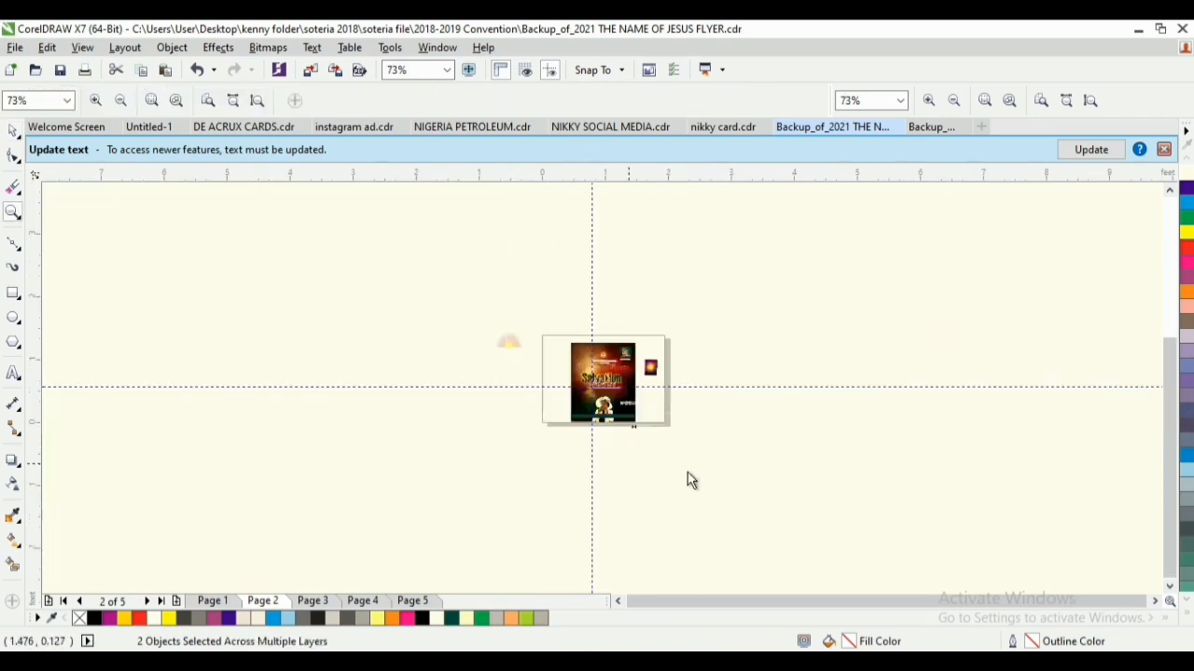
{"action": "key", "text": "space"}
{"action": "key", "text": "z"}
{"action": "left_click_drag", "start_coordinate": [659, 392], "coordinate": [629, 443]}
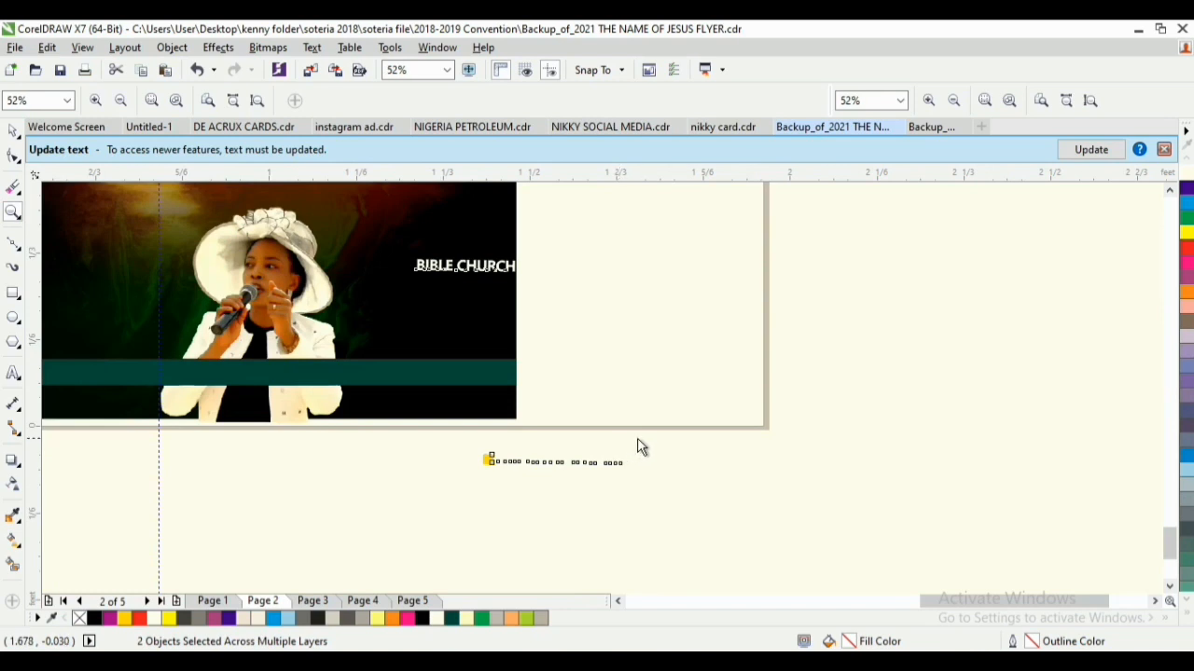
Delete the stray "BIBLE CHURCH" text from the flyer's dark area beside the woman
{"action": "key", "text": "F4"}
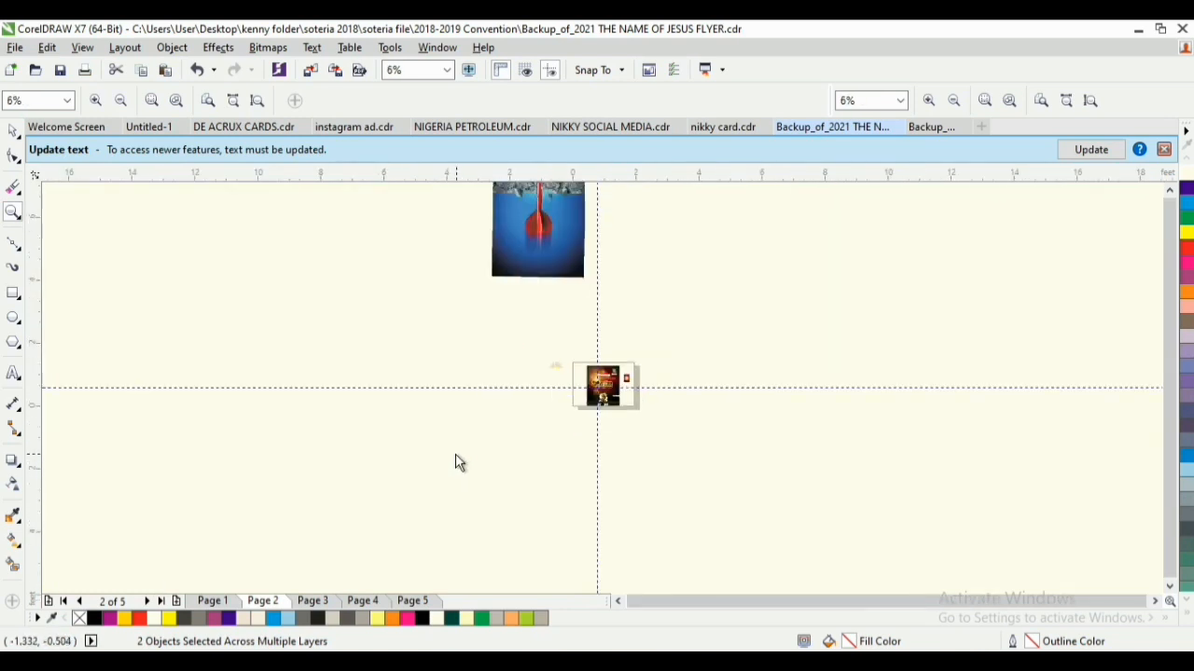
{"action": "key", "text": "Delete"}
{"action": "key", "text": "F4"}
{"action": "left_click_drag", "start_coordinate": [374, 324], "coordinate": [692, 467]}
{"action": "key", "text": "space"}
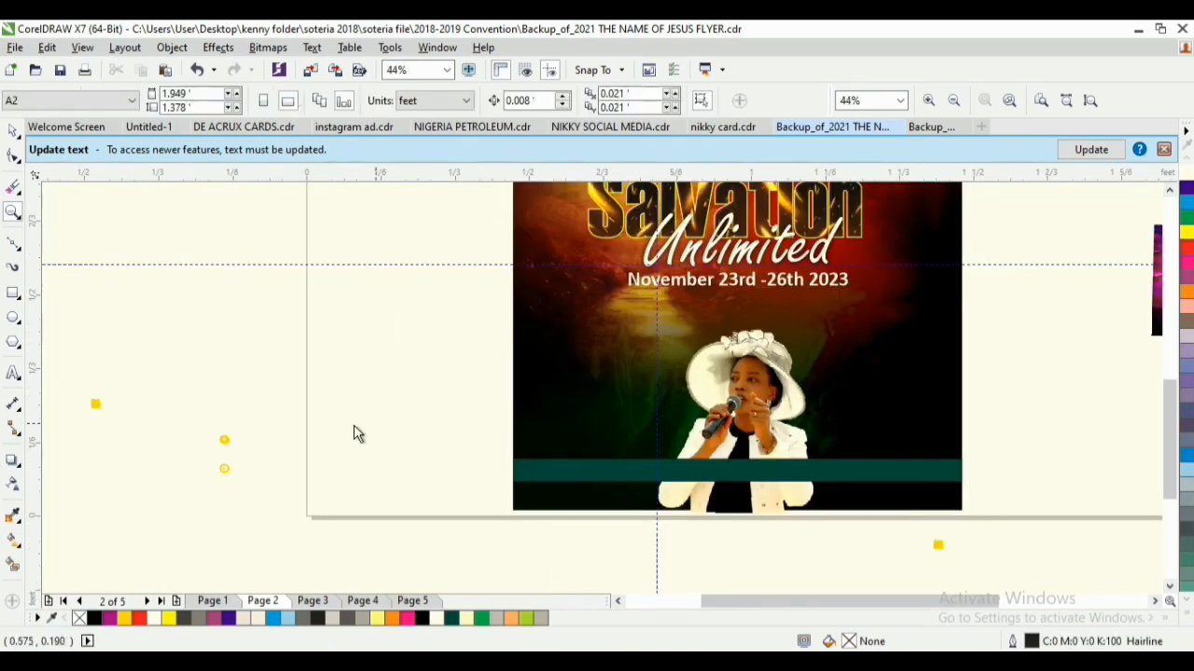
Move the off-page date, address and session-time details onto the flyer, setting the small date group just above the woman's hat
{"action": "left_click_drag", "start_coordinate": [330, 389], "coordinate": [82, 496]}
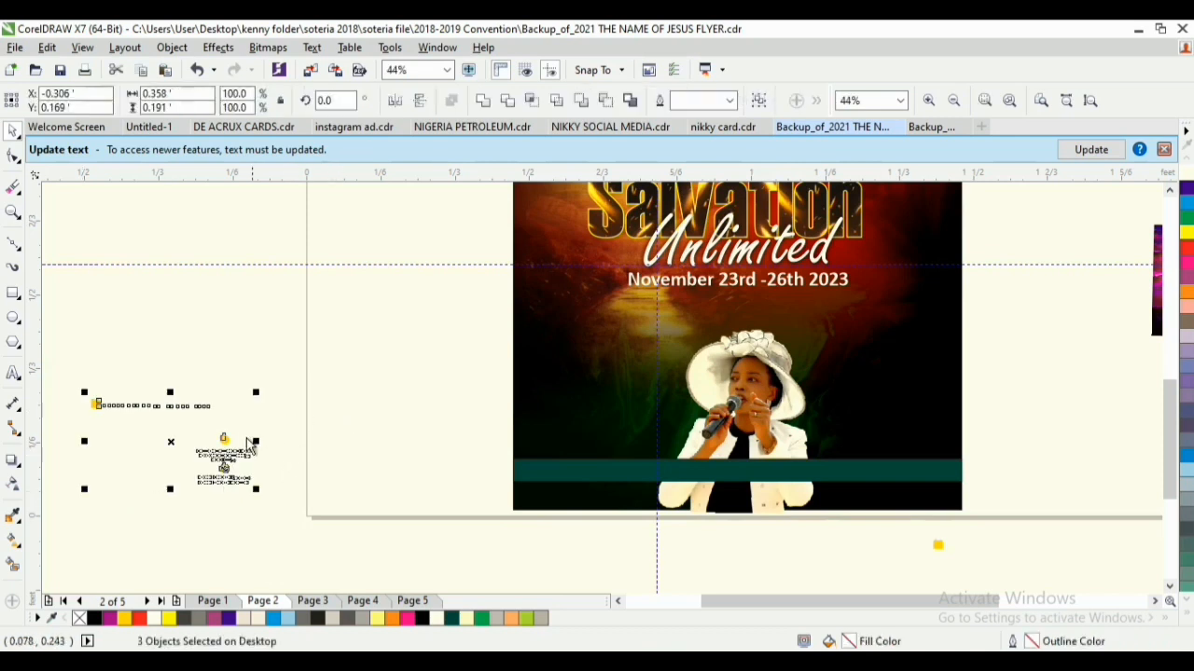
{"action": "left_click_drag", "start_coordinate": [239, 460], "coordinate": [892, 418]}
{"action": "left_click", "coordinate": [1026, 390]}
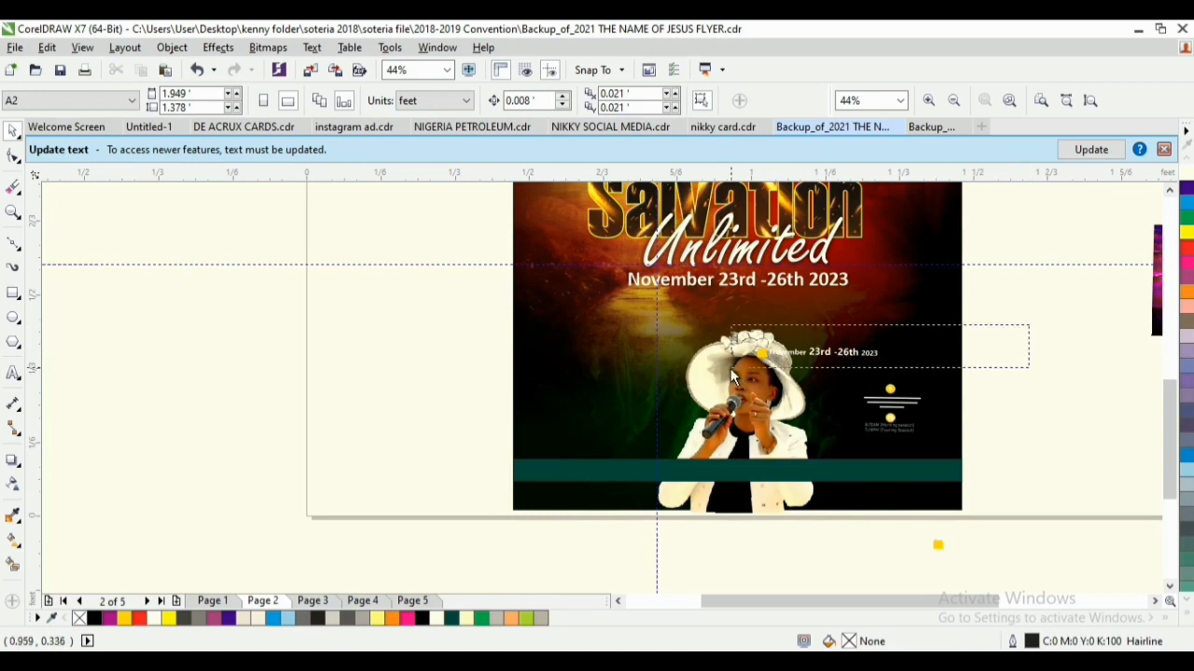
{"action": "left_click", "coordinate": [822, 359]}
{"action": "left_click_drag", "start_coordinate": [737, 372], "coordinate": [743, 322]}
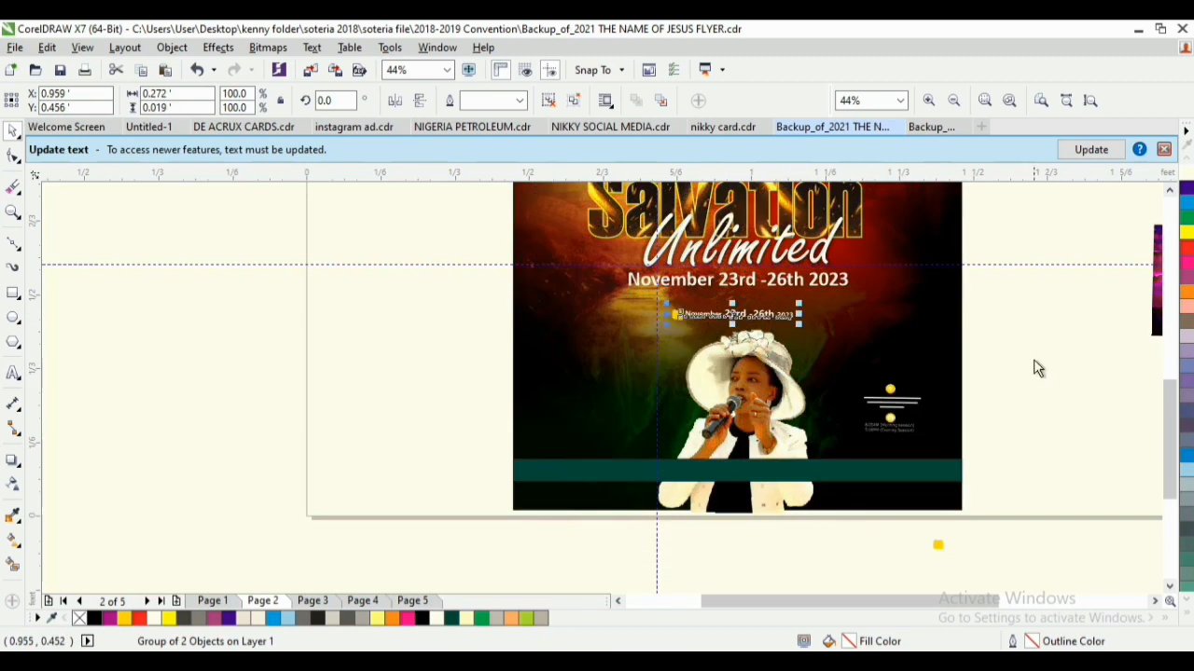
Enlarge the address and session-time details beside the woman to about 0.243' by 0.226' and move them up to about Y 0.307'
{"action": "left_click_drag", "start_coordinate": [1024, 354], "coordinate": [834, 456]}
{"action": "left_click_drag", "start_coordinate": [895, 422], "coordinate": [884, 419]}
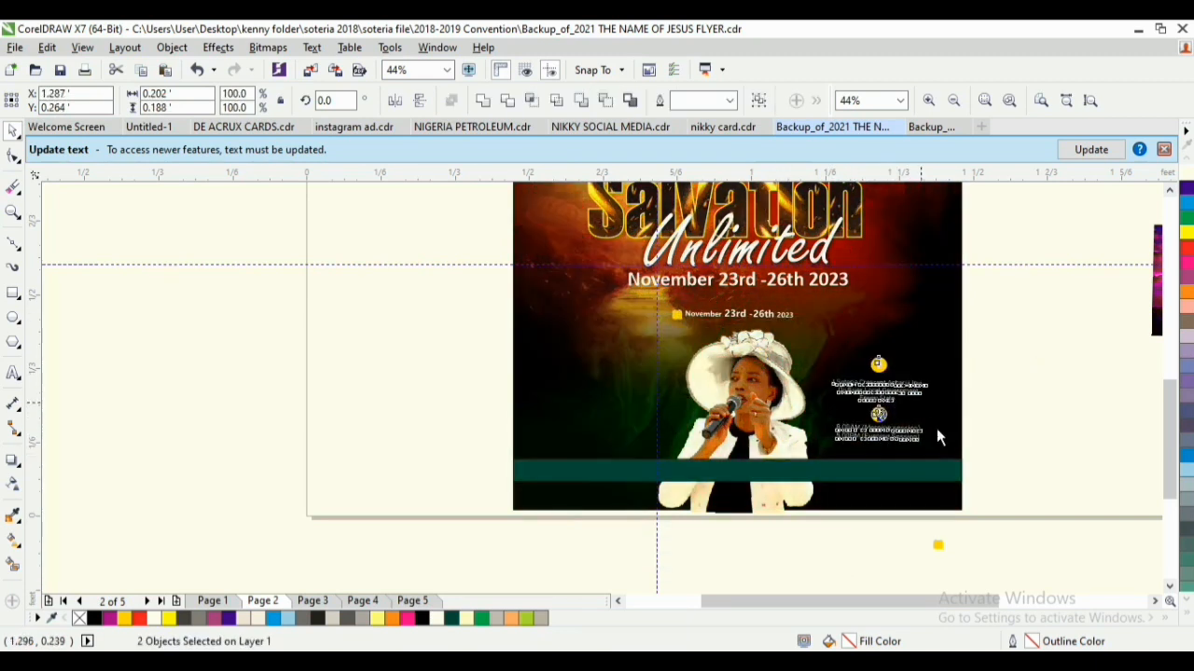
{"action": "left_click", "coordinate": [933, 449]}
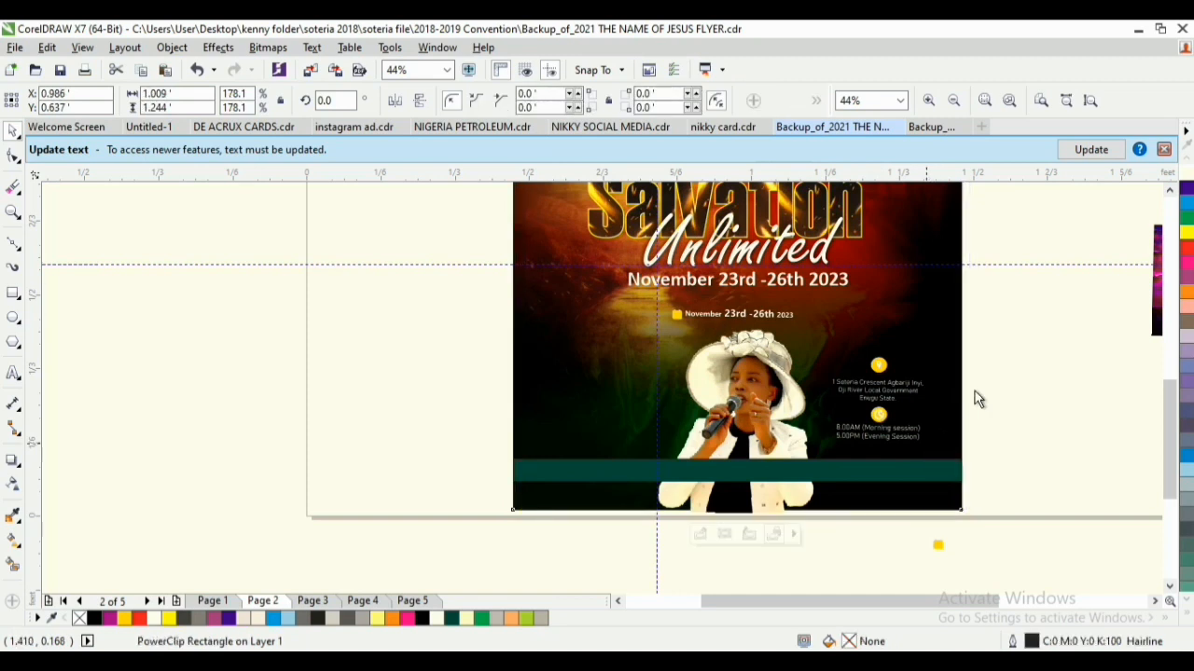
{"action": "left_click_drag", "start_coordinate": [999, 334], "coordinate": [818, 456]}
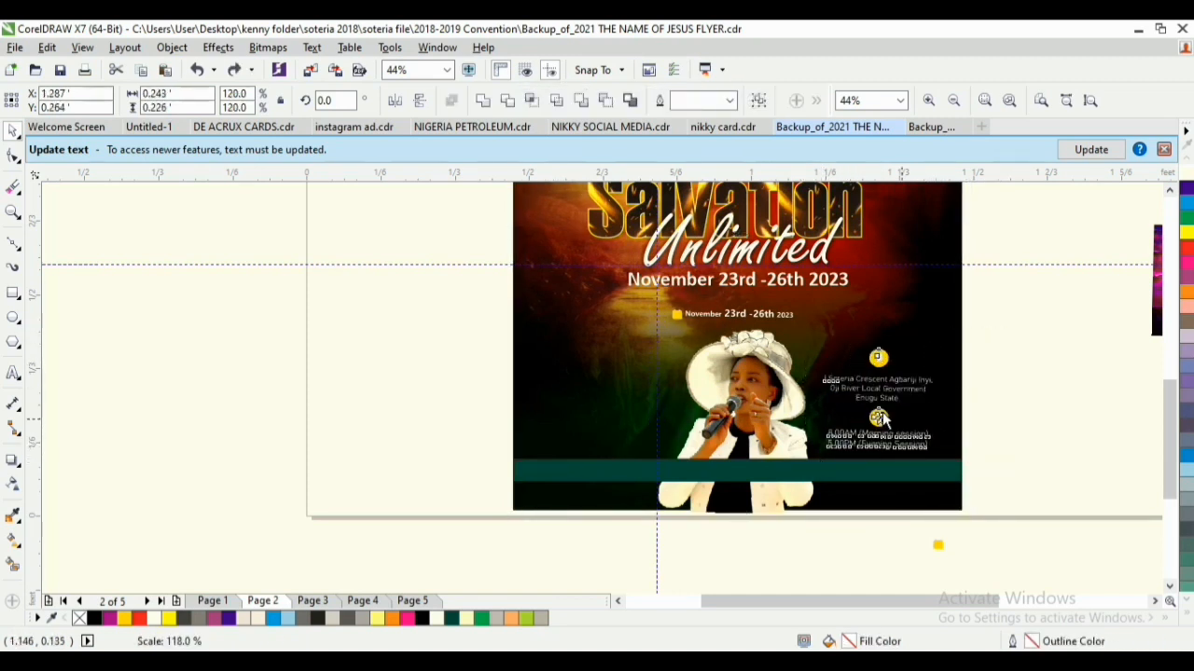
{"action": "left_click_drag", "start_coordinate": [878, 399], "coordinate": [878, 382]}
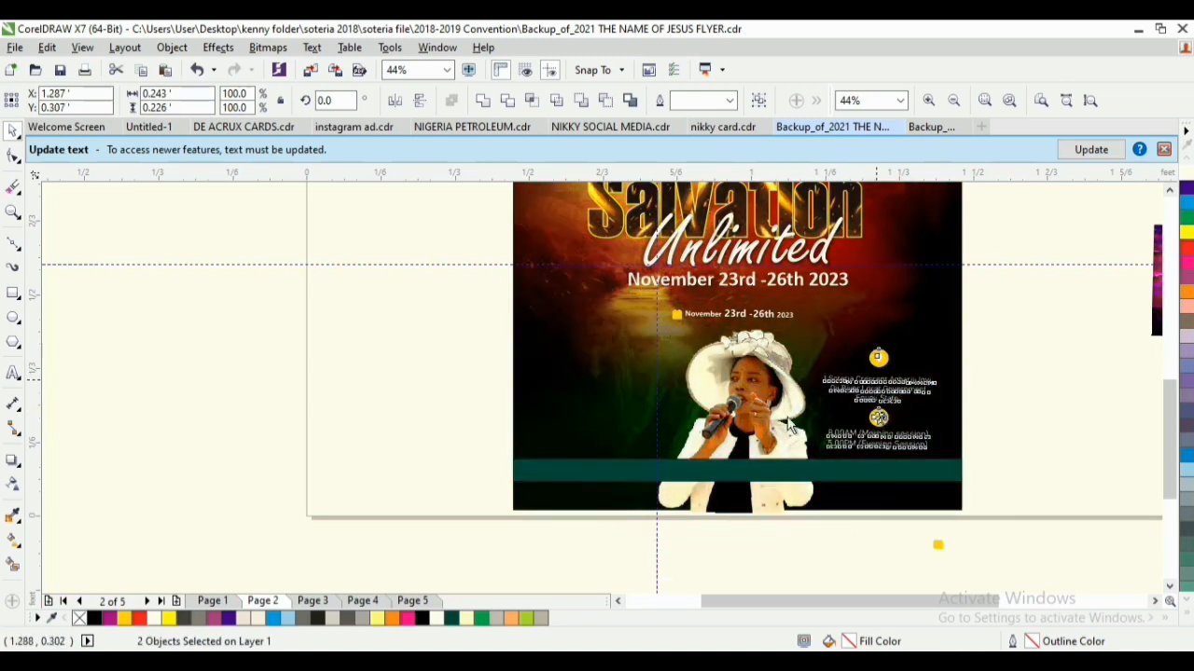
Move the off-page "Ministering" text with the speaker's name onto the flyer's dark area beside the woman
{"action": "scroll", "coordinate": [486, 422], "scroll_direction": "down", "scroll_amount": 2}
{"action": "left_click_drag", "start_coordinate": [140, 387], "coordinate": [381, 484]}
{"action": "left_click_drag", "start_coordinate": [458, 422], "coordinate": [486, 423]}
{"action": "key", "text": "ctrl+z"}
{"action": "left_click_drag", "start_coordinate": [284, 393], "coordinate": [419, 479]}
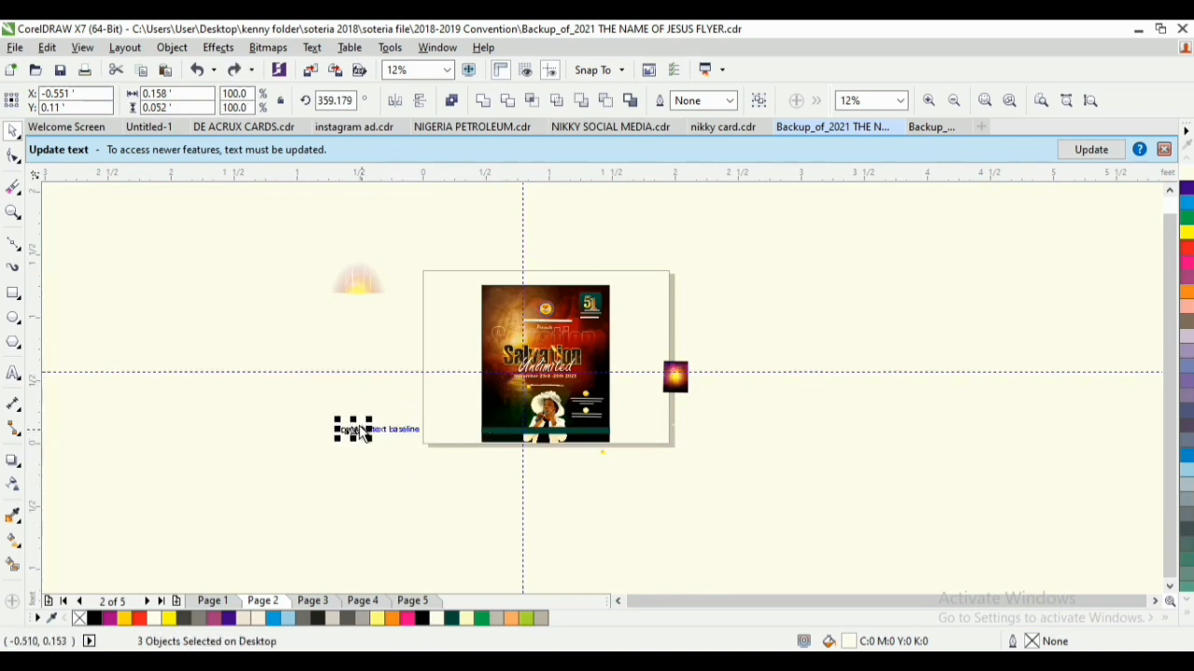
{"action": "left_click_drag", "start_coordinate": [491, 415], "coordinate": [586, 457]}
Enlarge the "Ministering" text group to about 0.244' by 0.081' and shift it closer to the woman, near X 0.663', Y 0.233'
{"action": "key", "text": "z"}
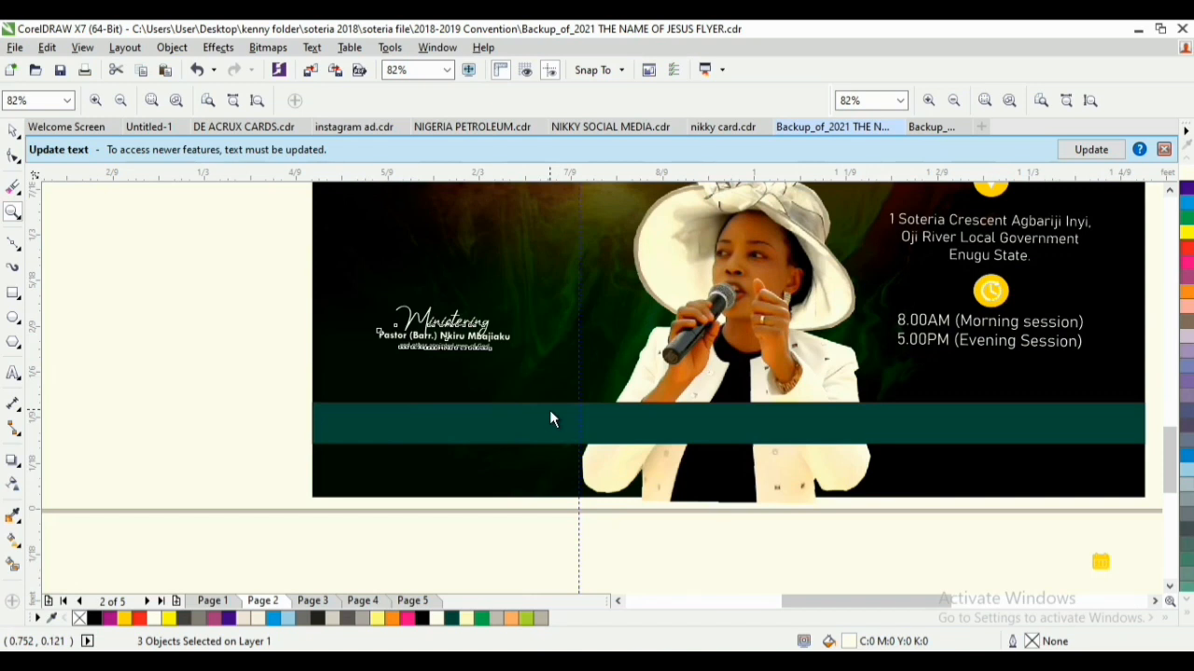
{"action": "key", "text": "F3"}
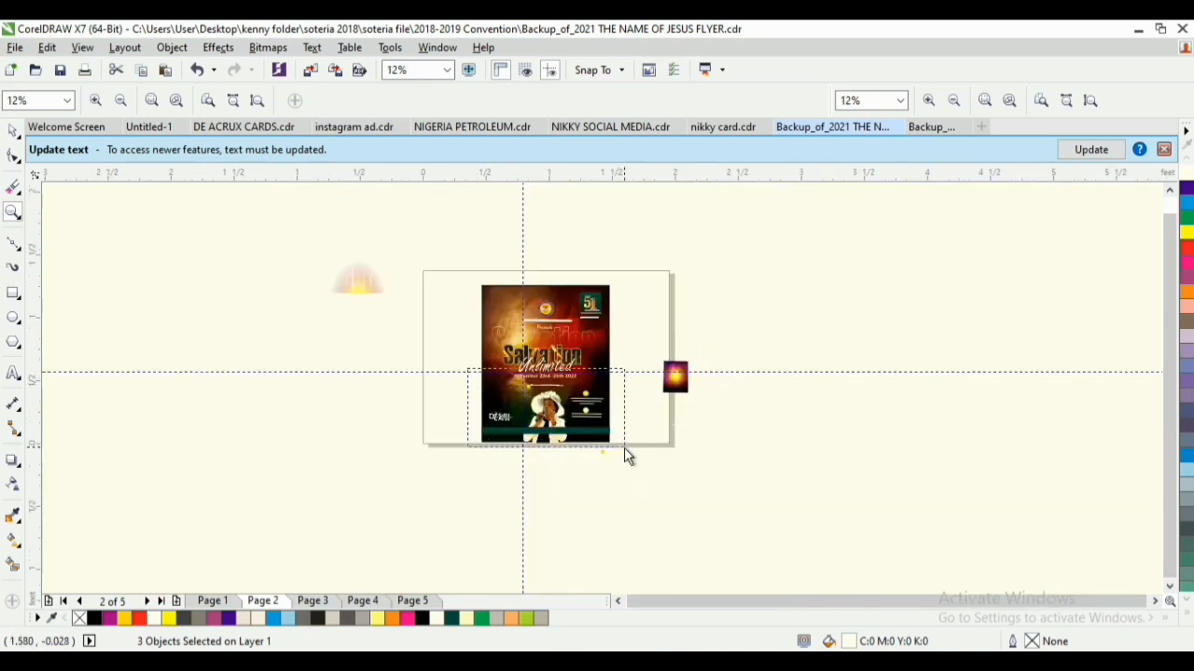
{"action": "left_click_drag", "start_coordinate": [623, 447], "coordinate": [624, 448]}
{"action": "key", "text": "space"}
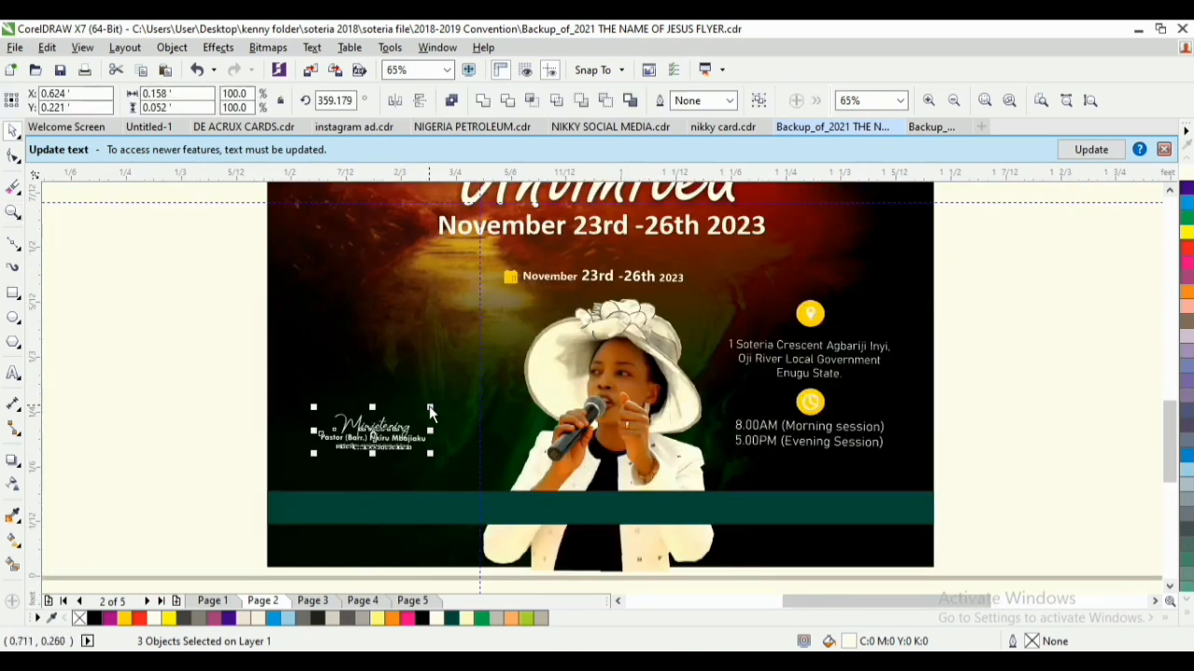
{"action": "left_click_drag", "start_coordinate": [429, 408], "coordinate": [456, 389]}
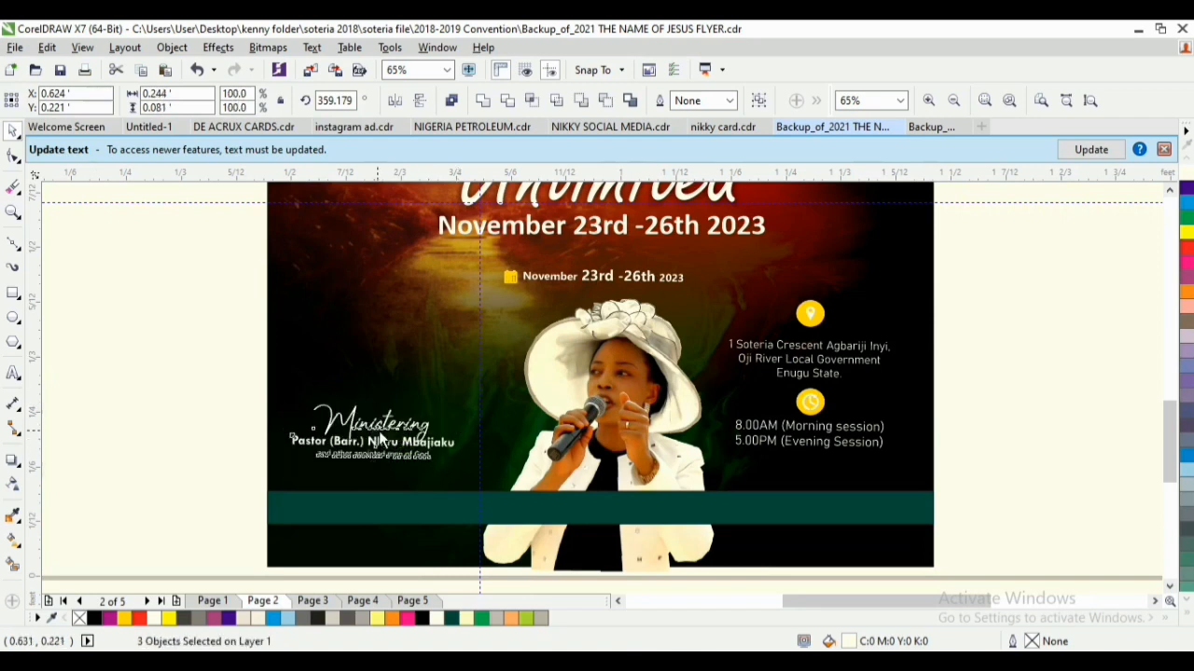
{"action": "left_click_drag", "start_coordinate": [379, 432], "coordinate": [405, 424]}
Delete the plain "November 23rd -26th 2023" text directly beneath "Unlimited"
{"action": "key", "text": "z"}
{"action": "key", "text": "F3"}
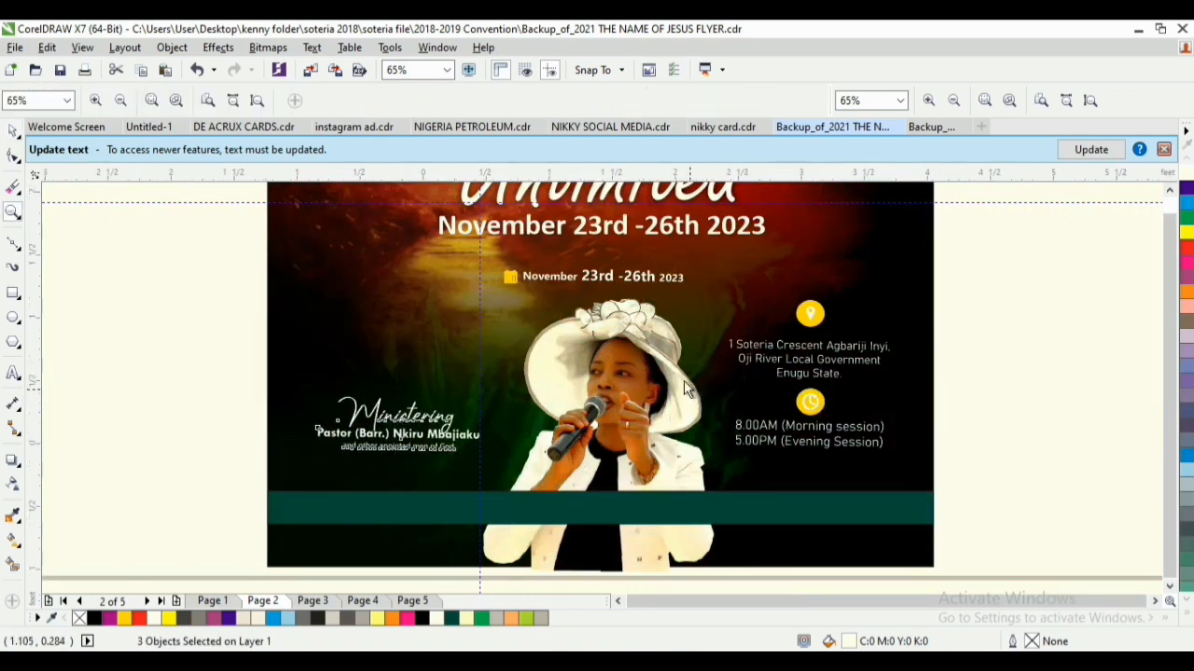
{"action": "key", "text": "F3"}
{"action": "left_click_drag", "start_coordinate": [527, 368], "coordinate": [635, 437]}
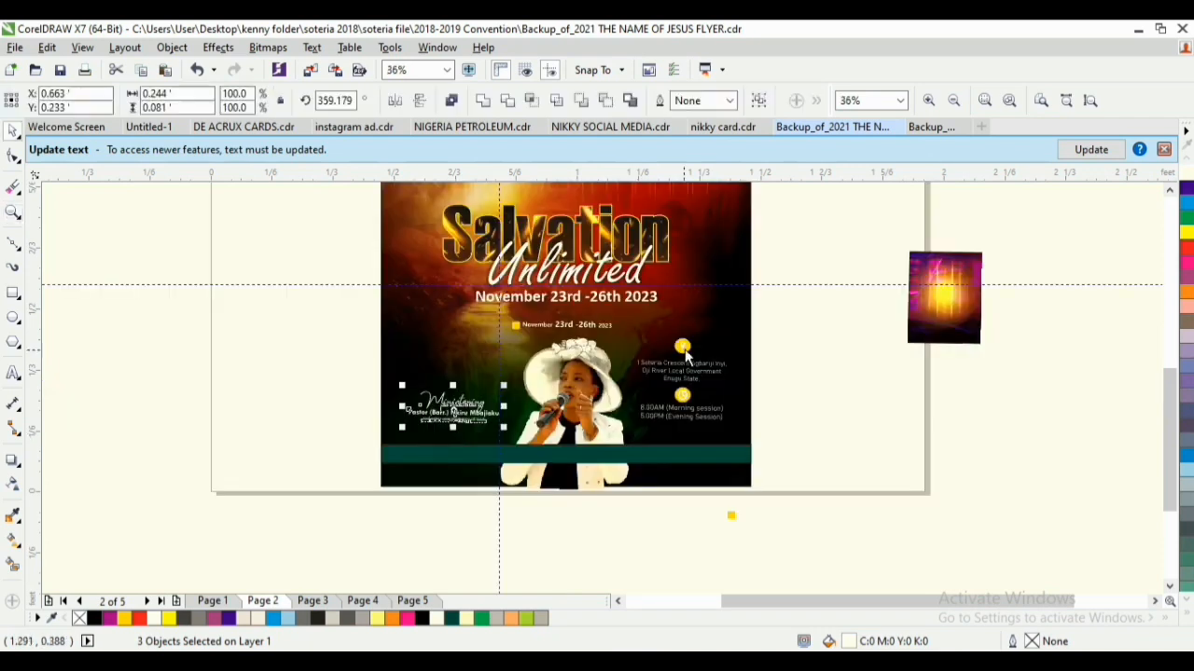
{"action": "left_click", "coordinate": [774, 286]}
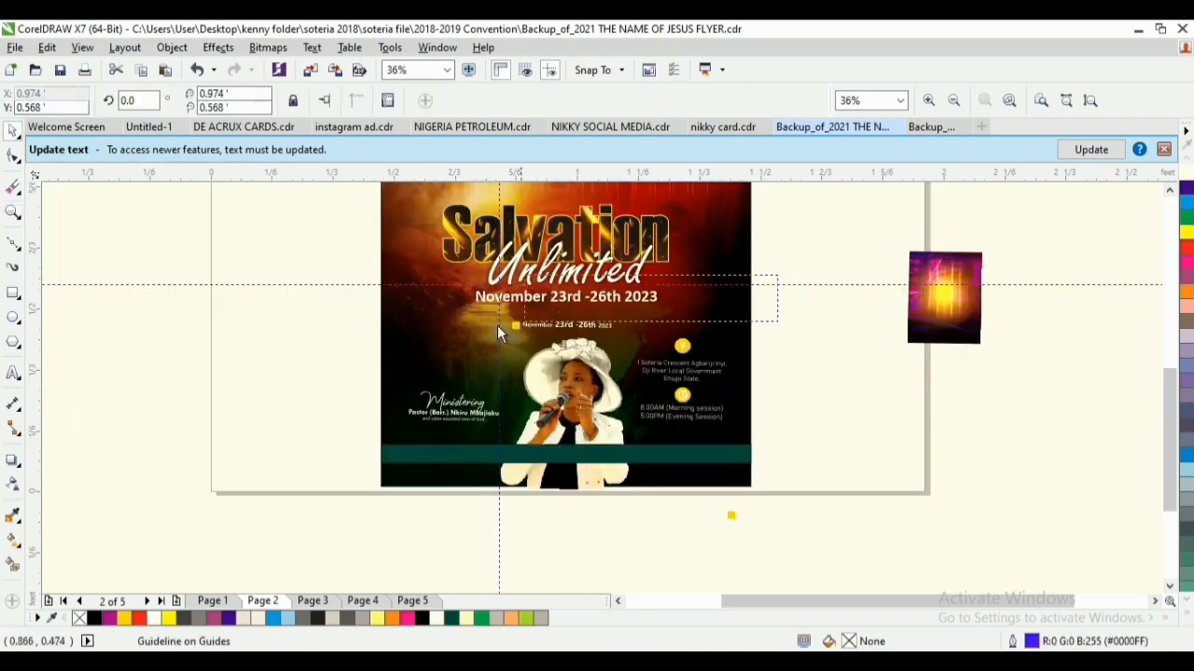
{"action": "left_click_drag", "start_coordinate": [497, 325], "coordinate": [417, 320]}
{"action": "key", "text": "Delete"}
Enlarge the date group with the calendar icon to about 0.481' by 0.033' and move it up beneath "Unlimited", near Y 0.532'
{"action": "left_click_drag", "start_coordinate": [337, 300], "coordinate": [672, 382]}
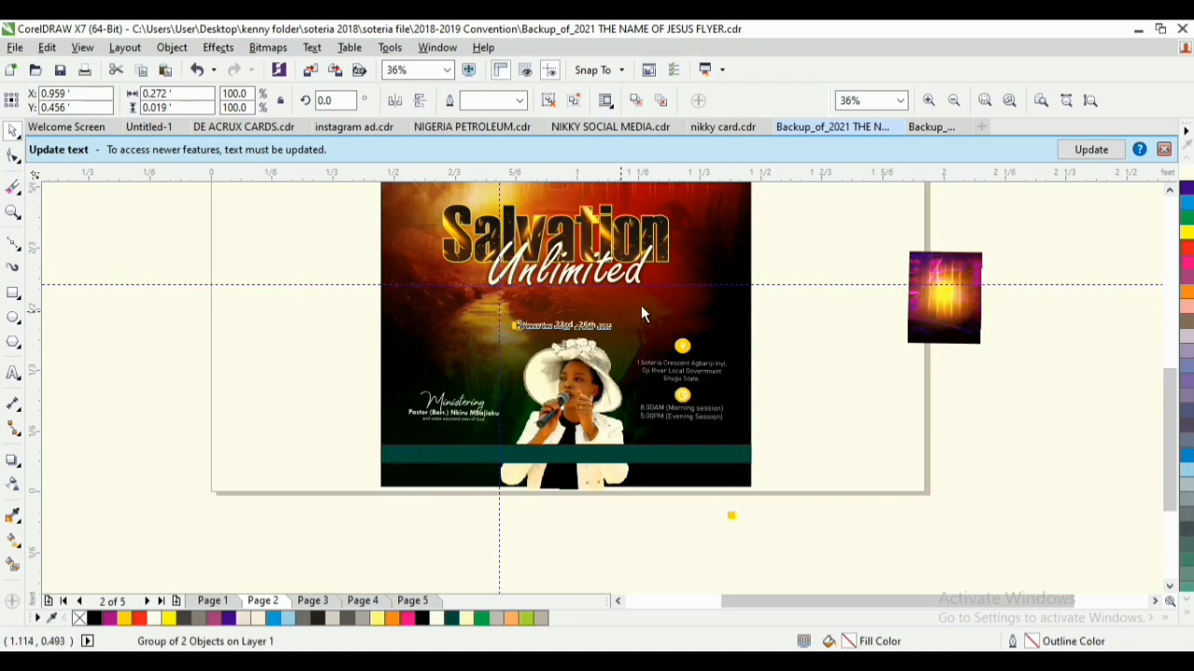
{"action": "left_click_drag", "start_coordinate": [640, 305], "coordinate": [657, 299]}
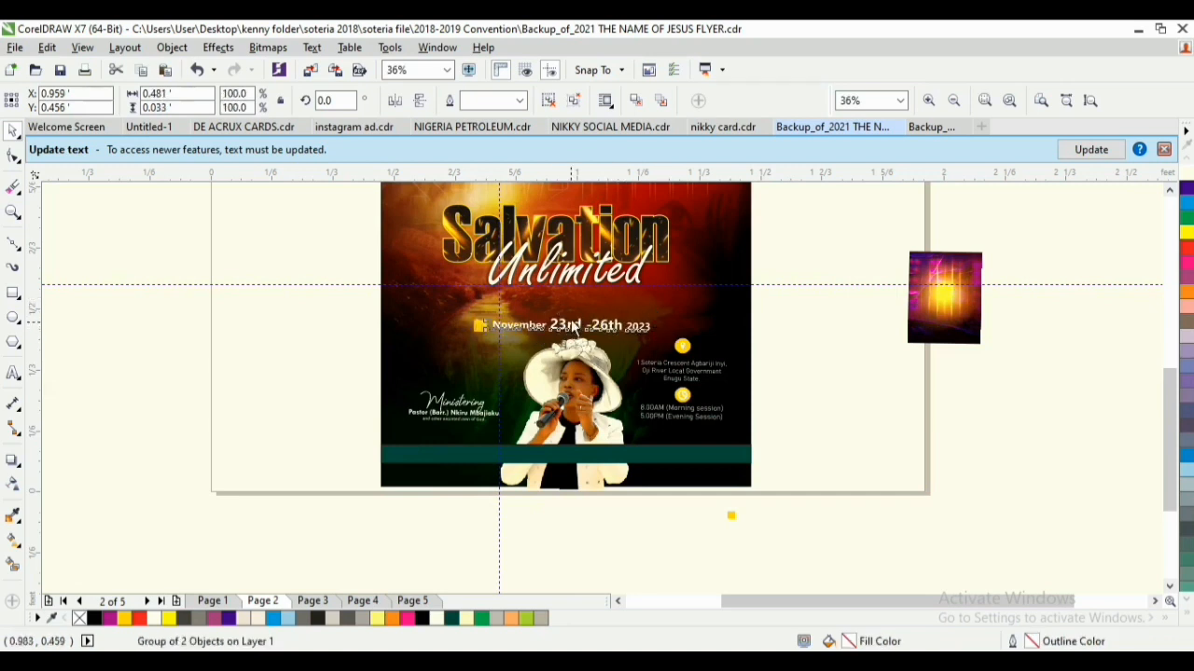
{"action": "left_click_drag", "start_coordinate": [572, 324], "coordinate": [566, 296]}
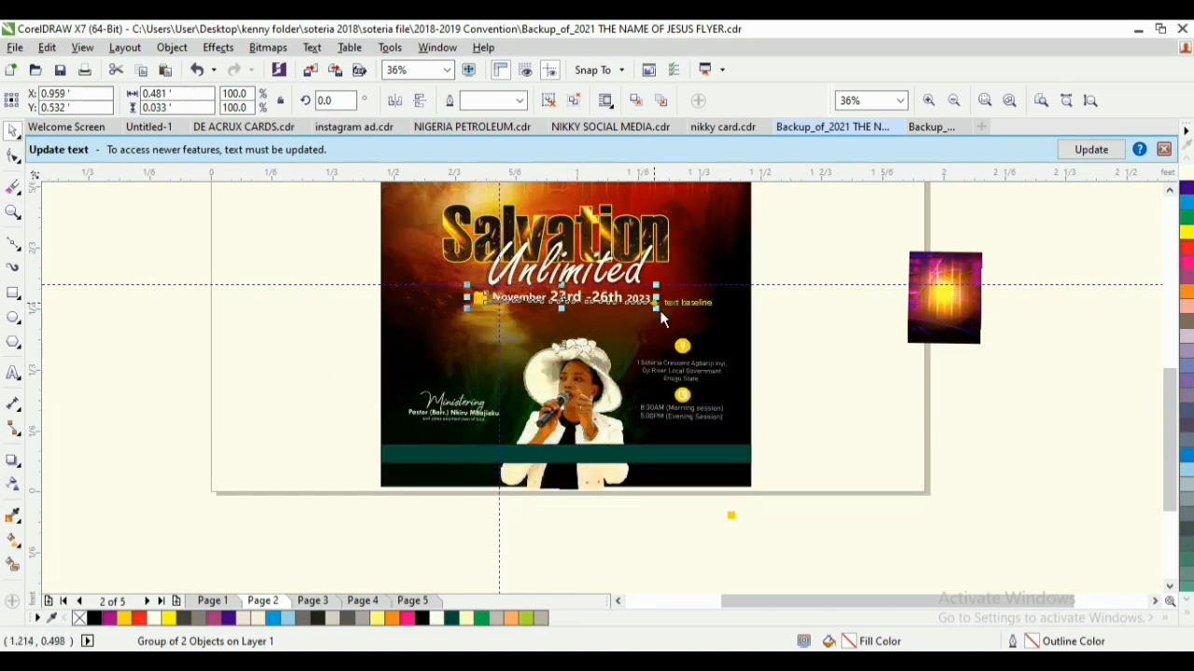
Enlarge the calendar-icon date group further to about 0.587' by 0.04' and center it horizontally on the flyer background
{"action": "left_click", "coordinate": [662, 312]}
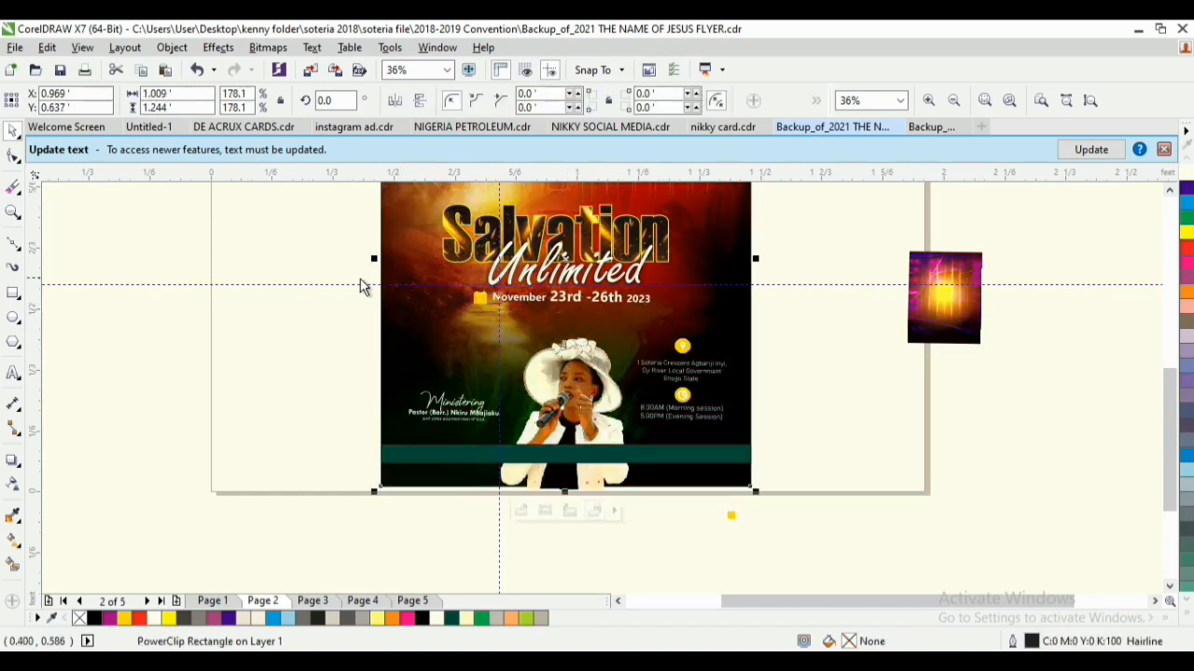
{"action": "left_click", "coordinate": [656, 315]}
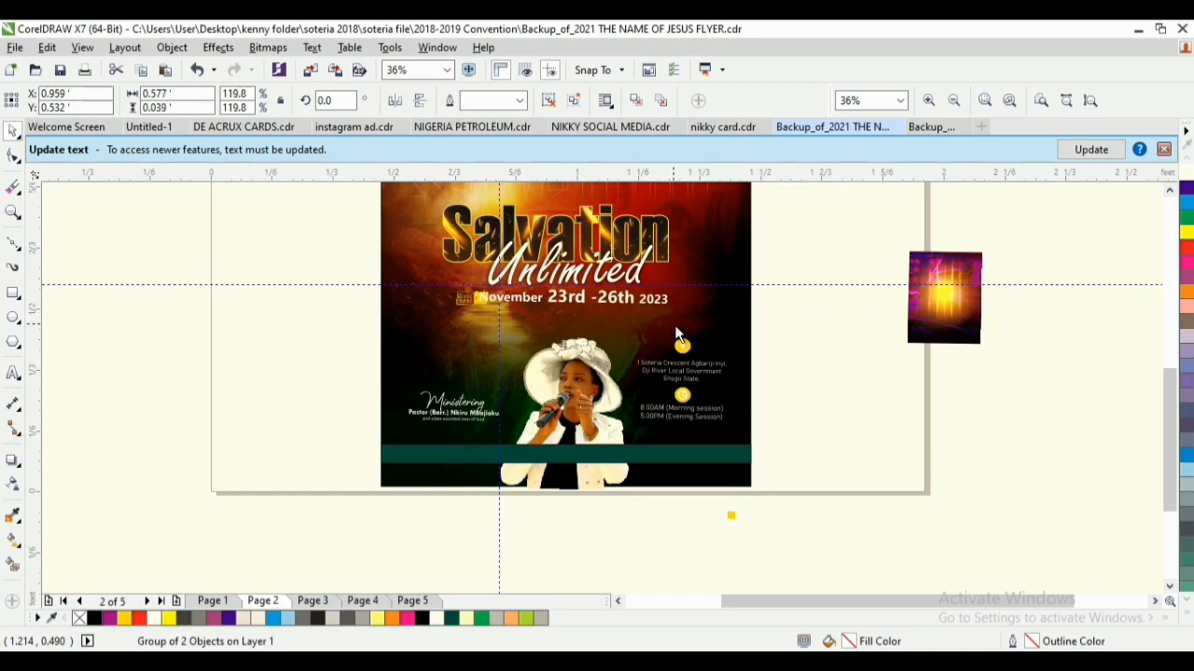
{"action": "left_click", "coordinate": [675, 331]}
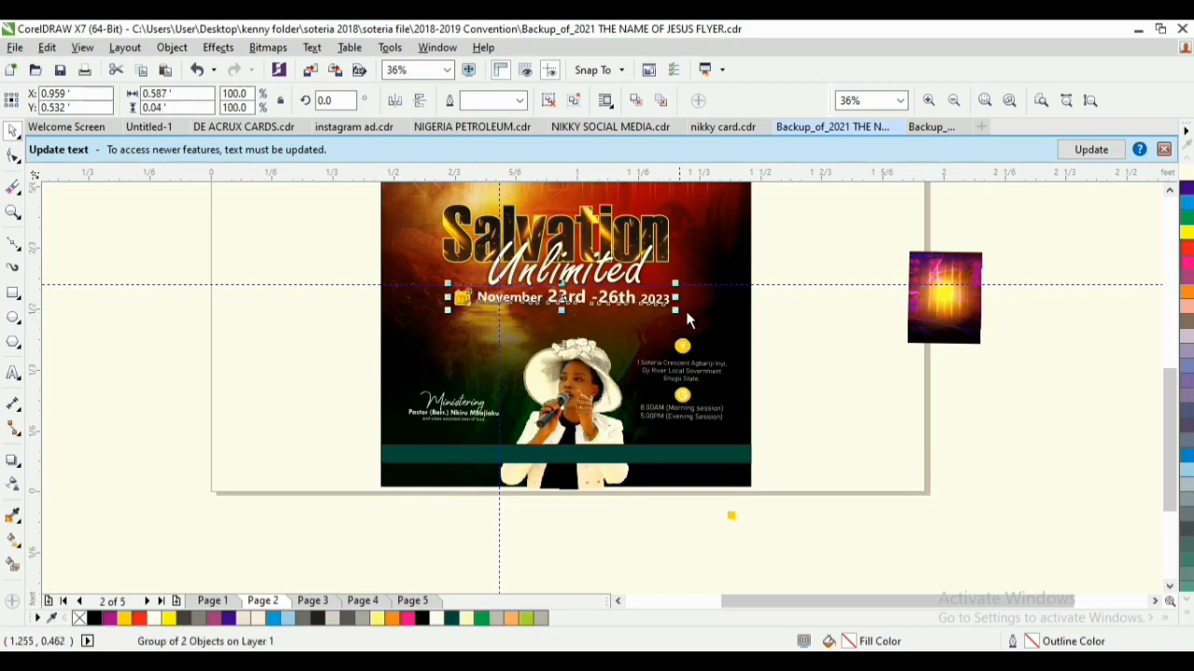
{"action": "left_click", "coordinate": [710, 304], "text": "shift"}
Move the green bar below the flyer, then place the purple light image in front of the woman, enlarged to about 0.419' by 0.514'
{"action": "left_click", "coordinate": [970, 285]}
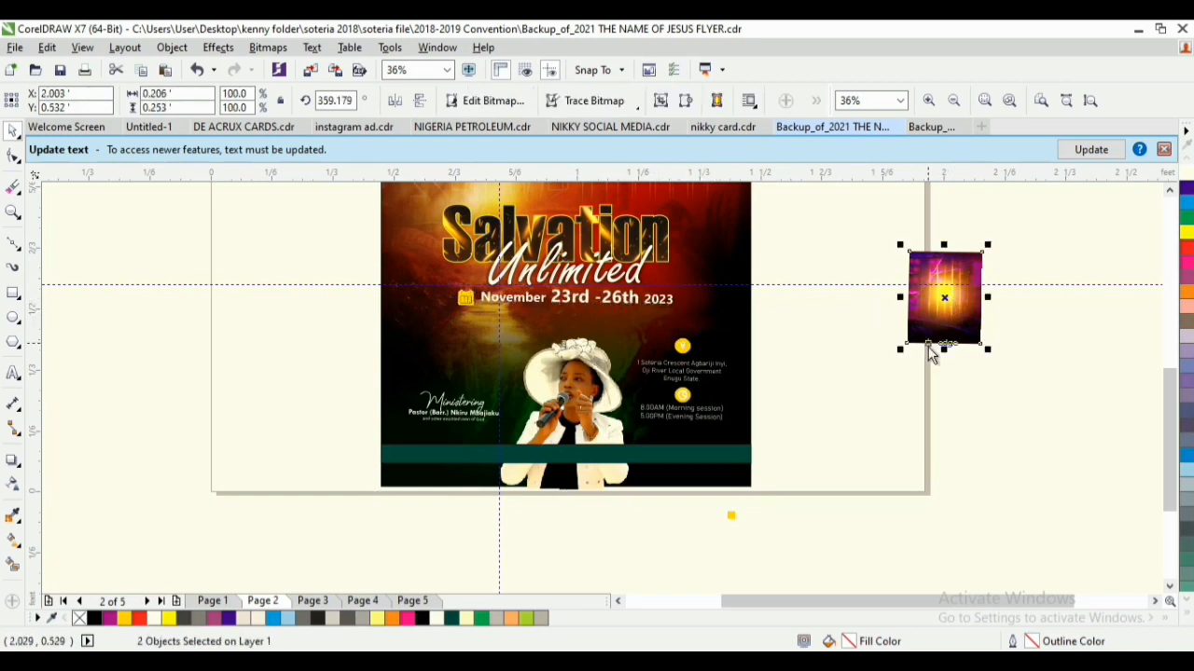
{"action": "left_click_drag", "start_coordinate": [649, 449], "coordinate": [625, 540]}
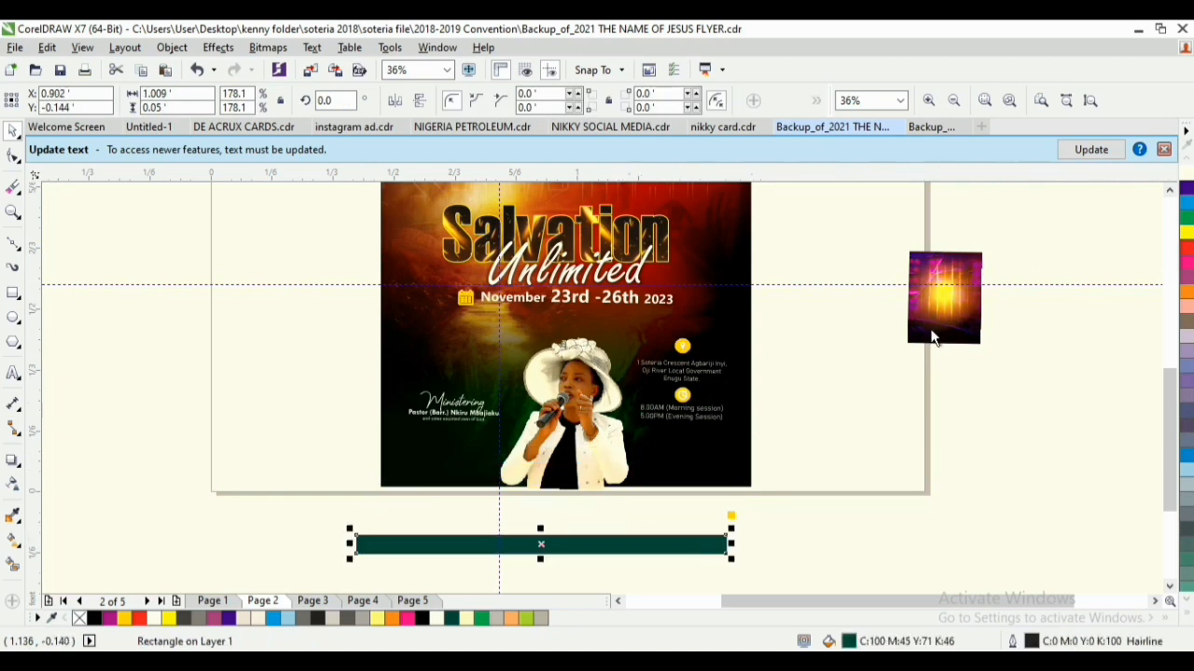
{"action": "left_click_drag", "start_coordinate": [931, 327], "coordinate": [637, 491]}
{"action": "key", "text": "shift+Page_Up"}
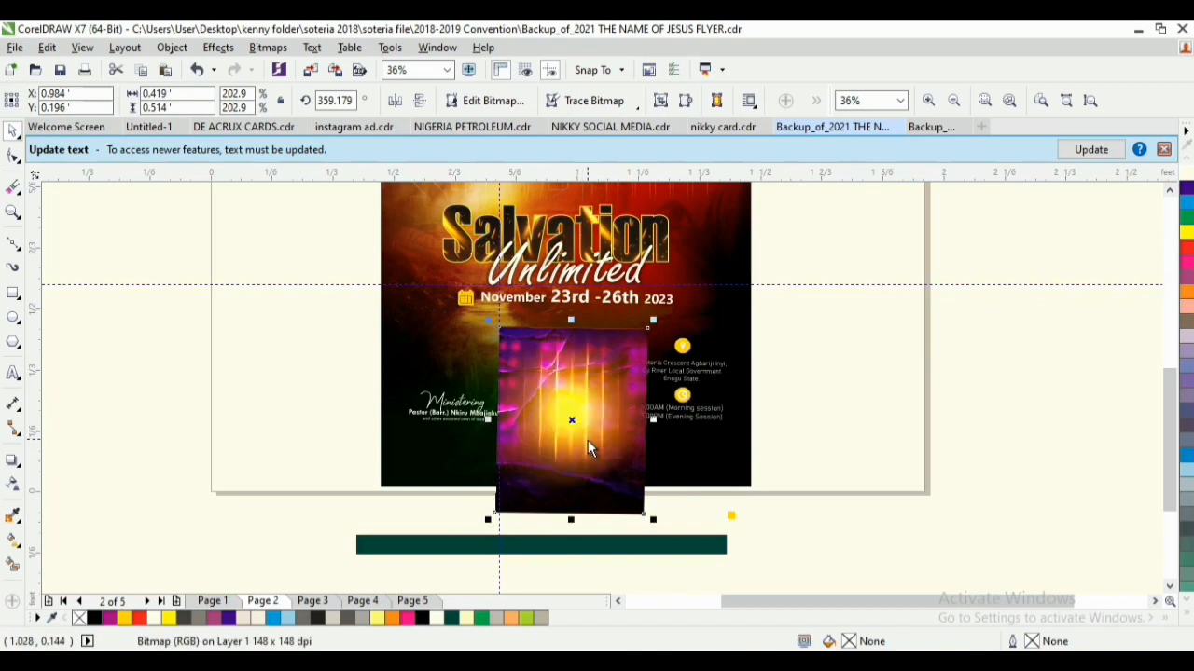
Apply an elliptical fountain transparency to the purple light image over the woman
{"action": "left_click", "coordinate": [16, 483]}
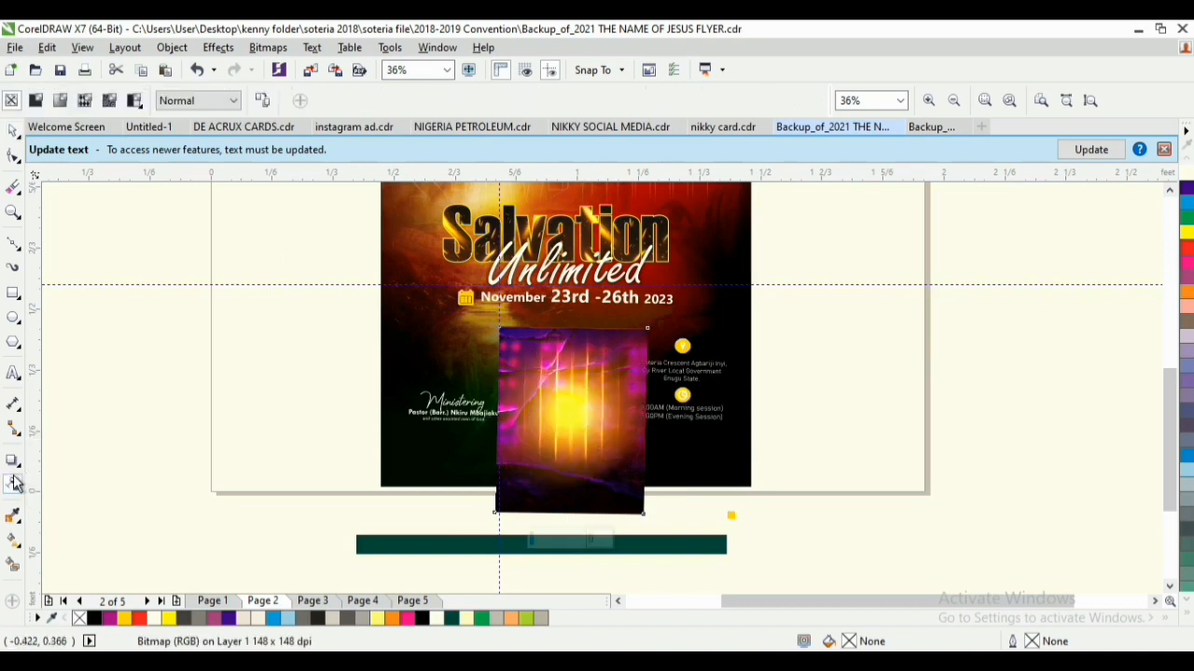
{"action": "left_click", "coordinate": [59, 100]}
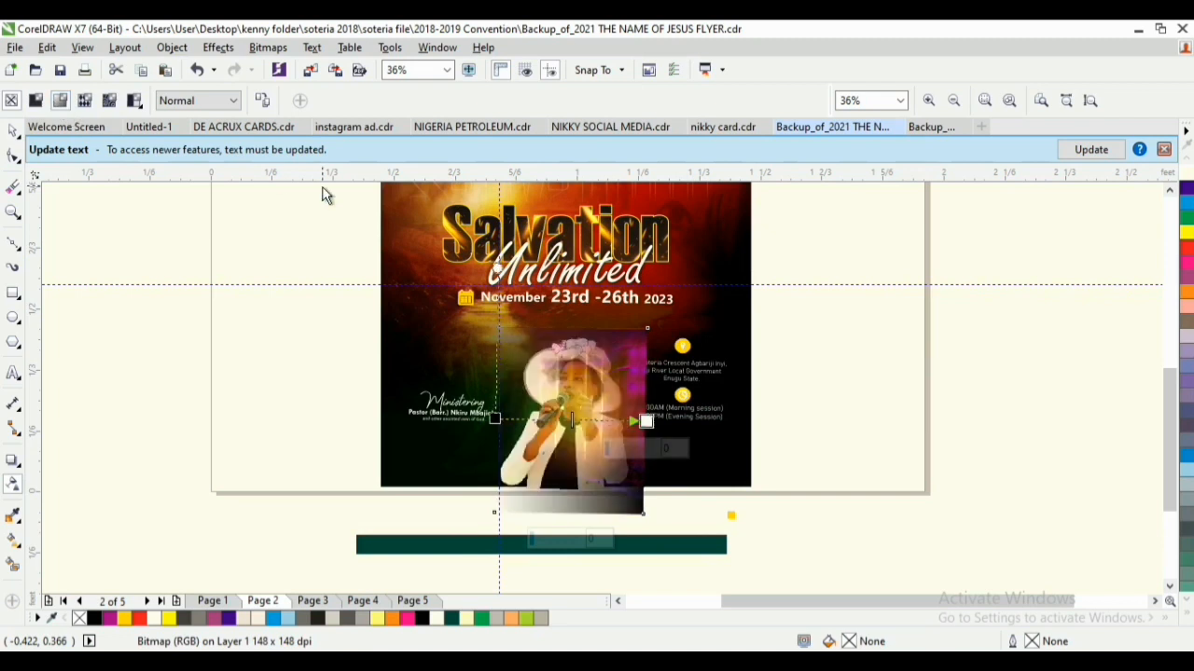
{"action": "left_click", "coordinate": [340, 102]}
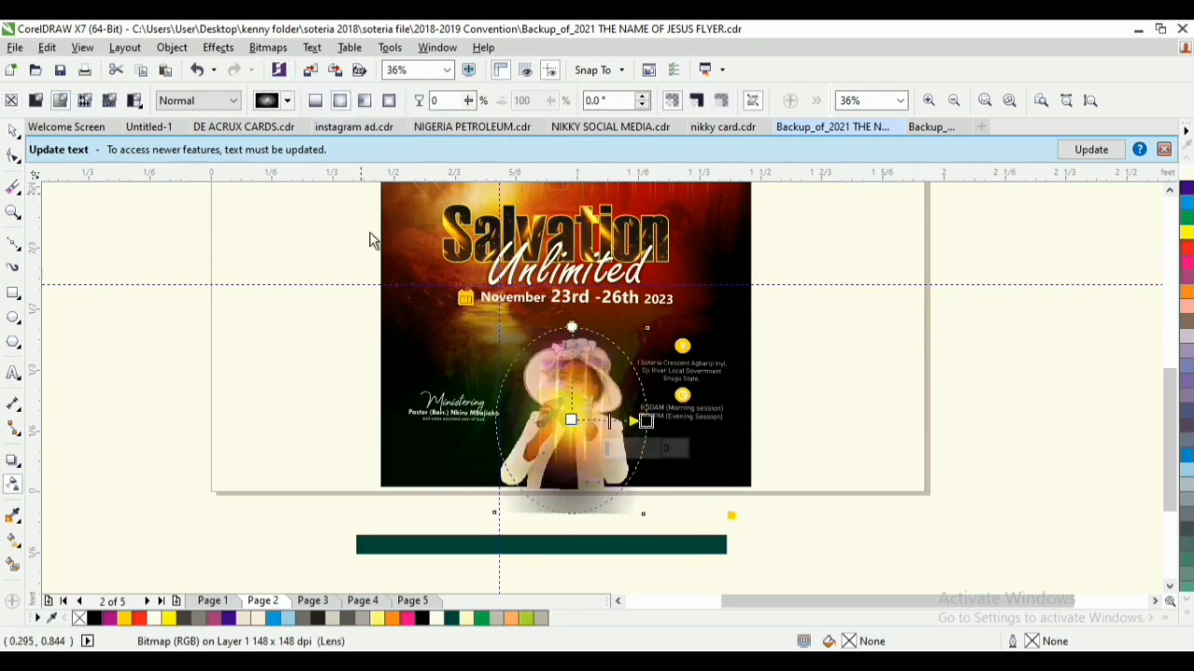
{"action": "left_click", "coordinate": [12, 133]}
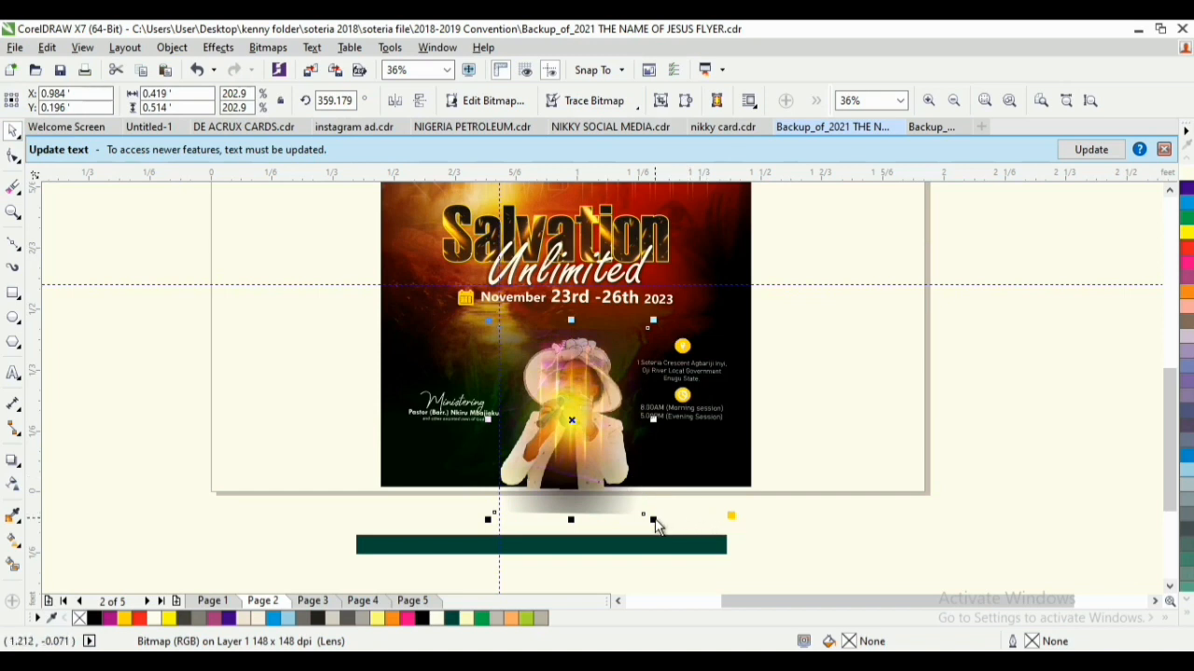
Enlarge the faded light image to about 0.593' by 0.729' and lower it to about Y 0.042', over the flyer's lower edge
{"action": "left_click_drag", "start_coordinate": [655, 526], "coordinate": [694, 564]}
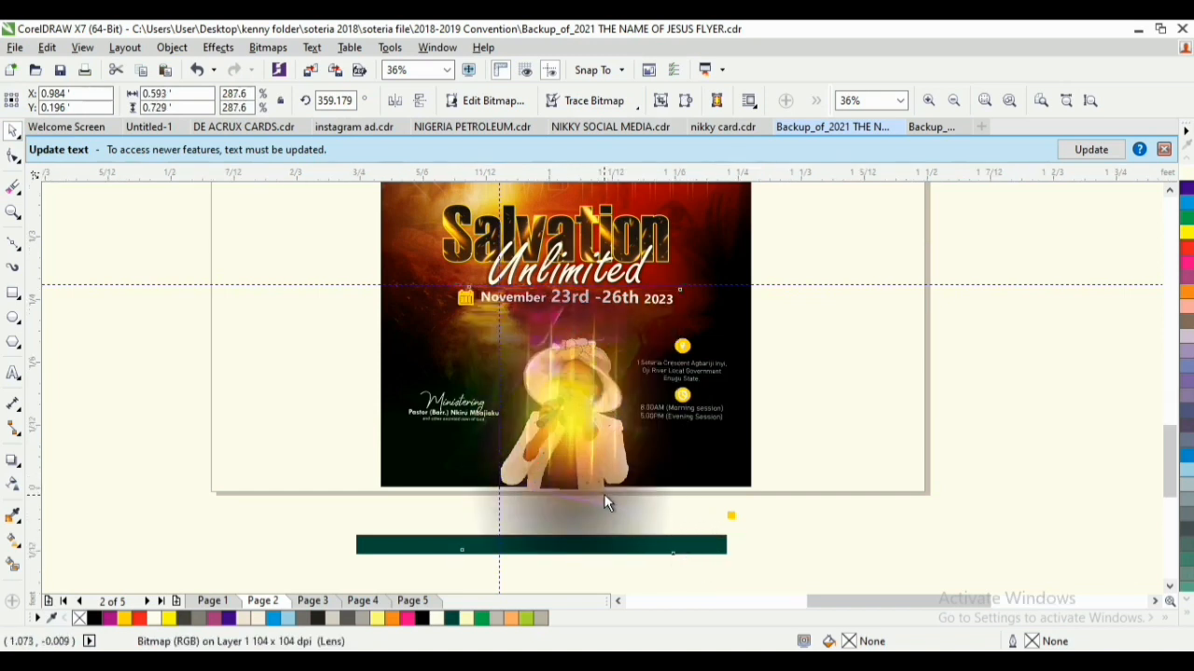
{"action": "scroll", "coordinate": [603, 493], "scroll_direction": "up", "scroll_amount": 1}
{"action": "left_click_drag", "start_coordinate": [575, 383], "coordinate": [566, 471]}
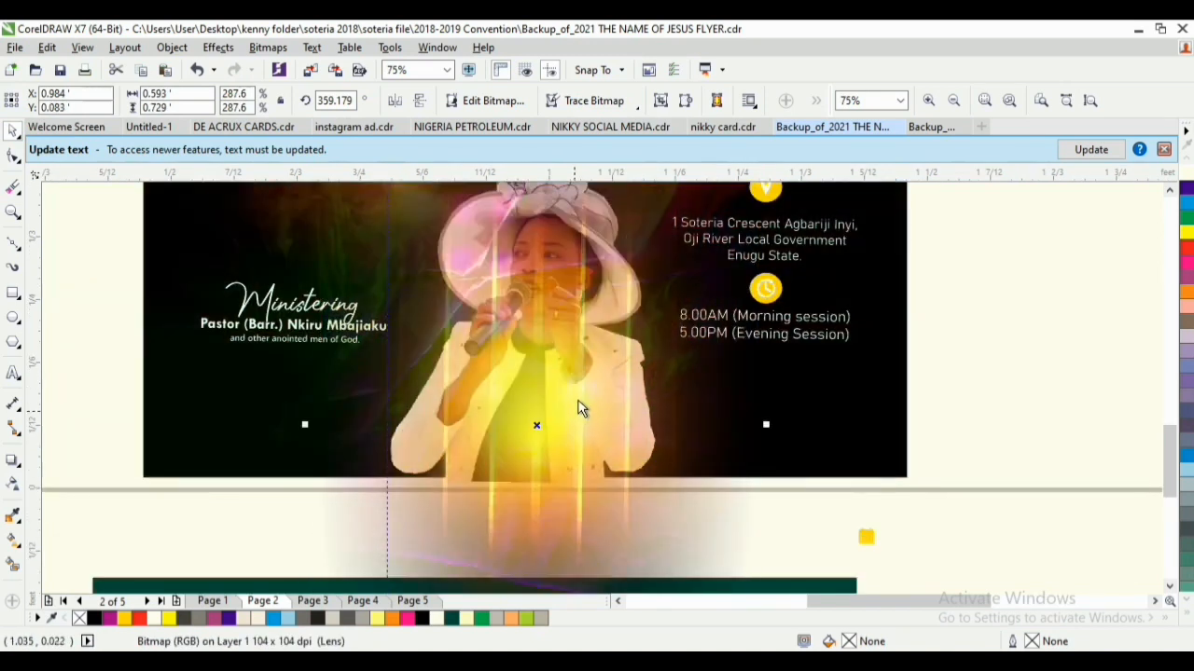
{"action": "left_click_drag", "start_coordinate": [578, 408], "coordinate": [575, 445]}
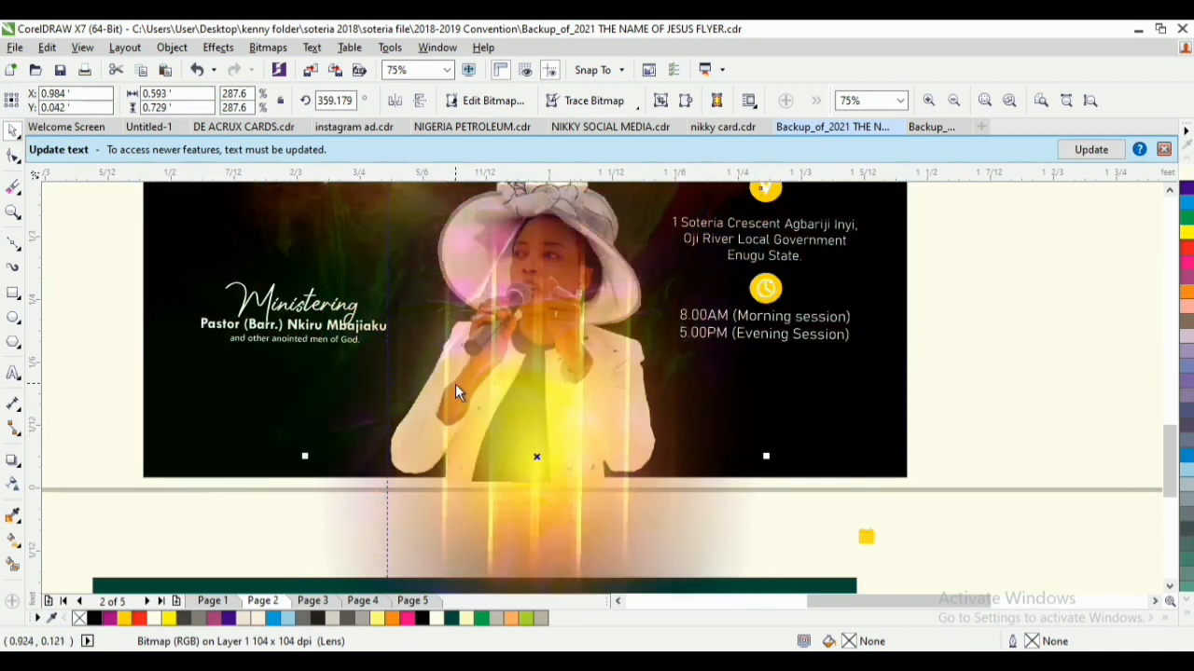
Convert the faded light image to a 300 dpi CMYK bitmap
{"action": "left_click", "coordinate": [268, 46]}
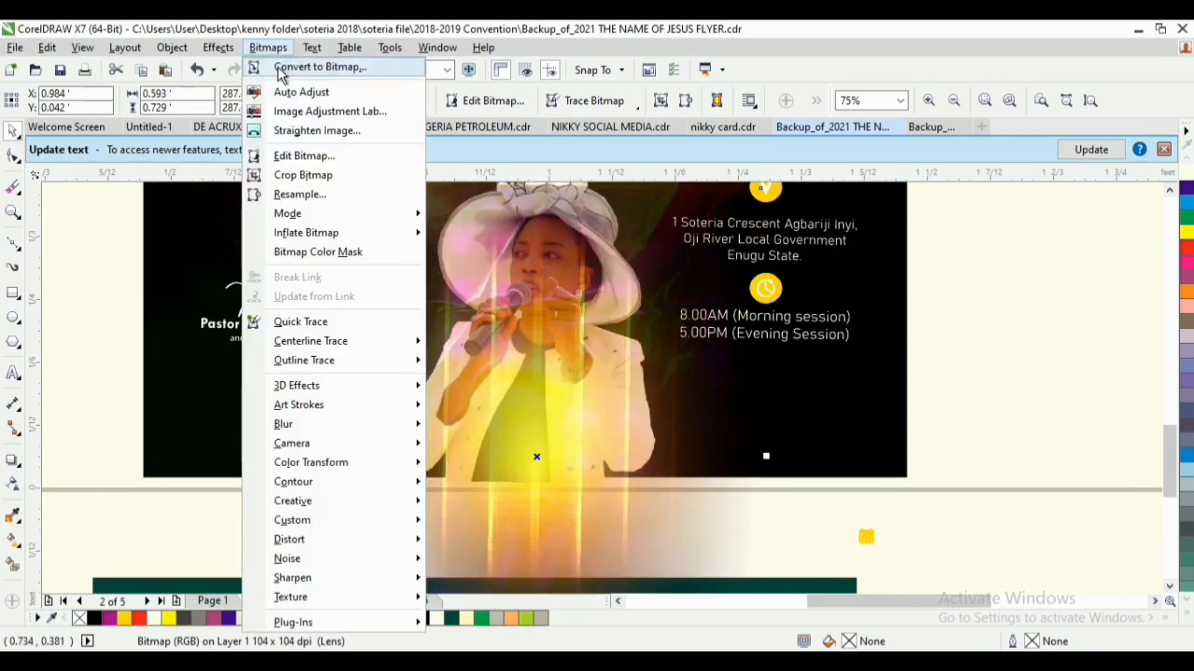
{"action": "left_click", "coordinate": [307, 64]}
{"action": "left_click", "coordinate": [539, 438]}
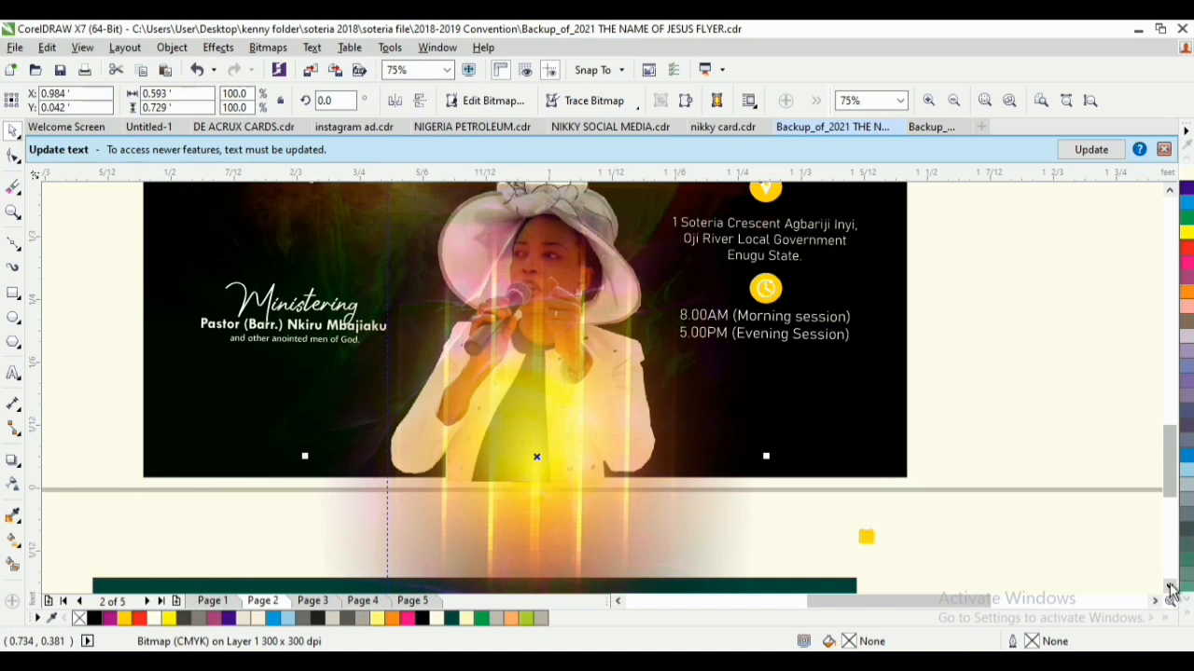
Crop the light bitmap's lower edge up to the flyer's bottom edge by reshaping its outline
{"action": "left_click", "coordinate": [1170, 589]}
{"action": "left_click", "coordinate": [1170, 588]}
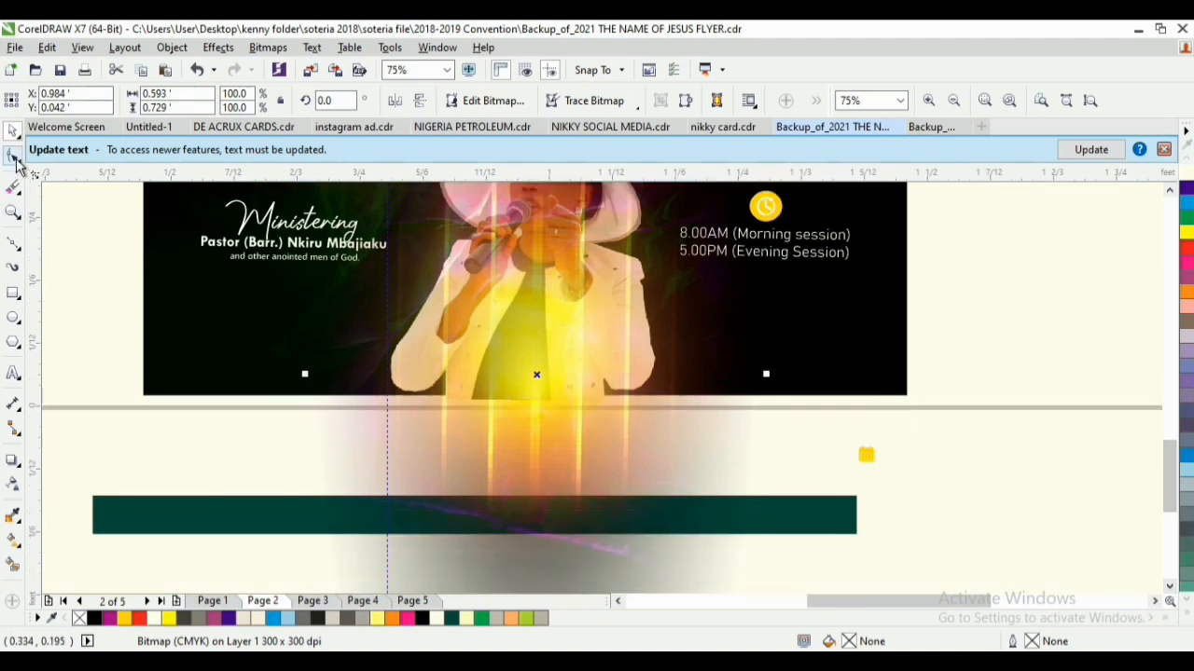
{"action": "left_click", "coordinate": [14, 157]}
{"action": "left_click", "coordinate": [1170, 589]}
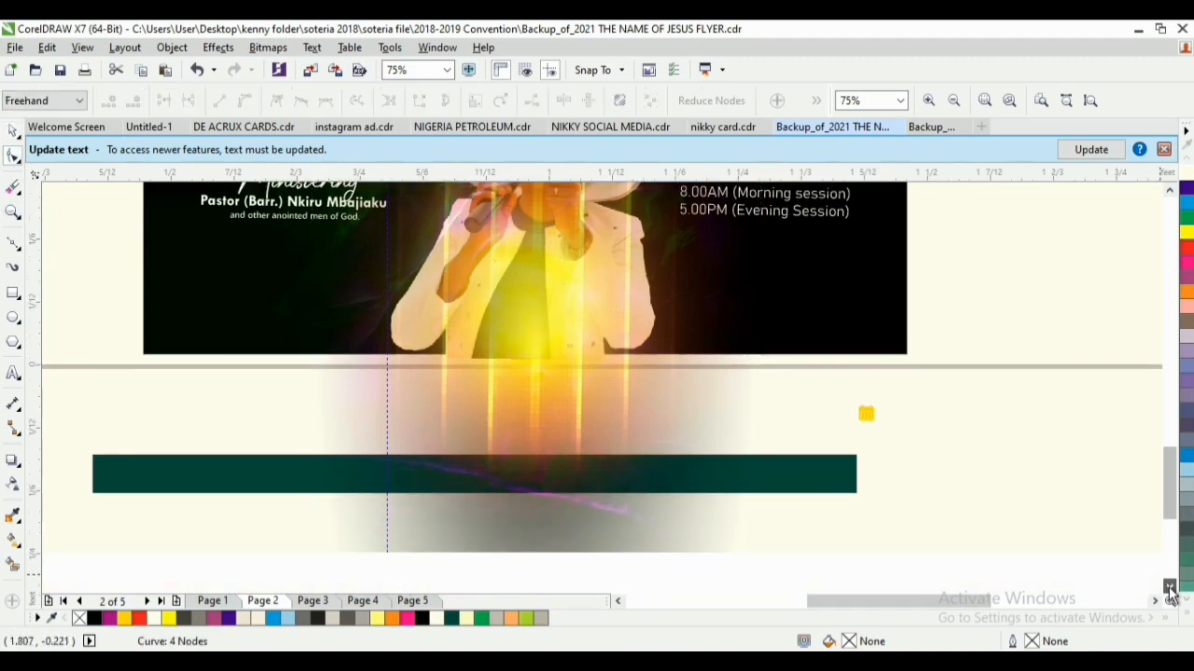
{"action": "left_click", "coordinate": [1171, 588]}
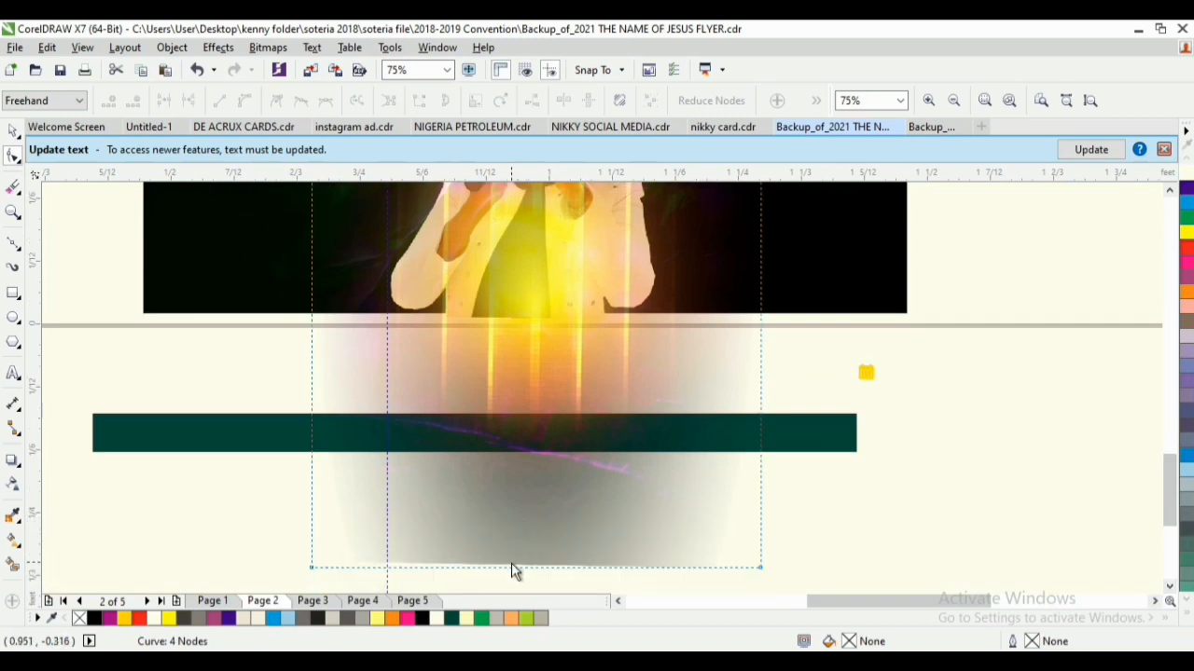
{"action": "left_click_drag", "start_coordinate": [511, 570], "coordinate": [539, 317]}
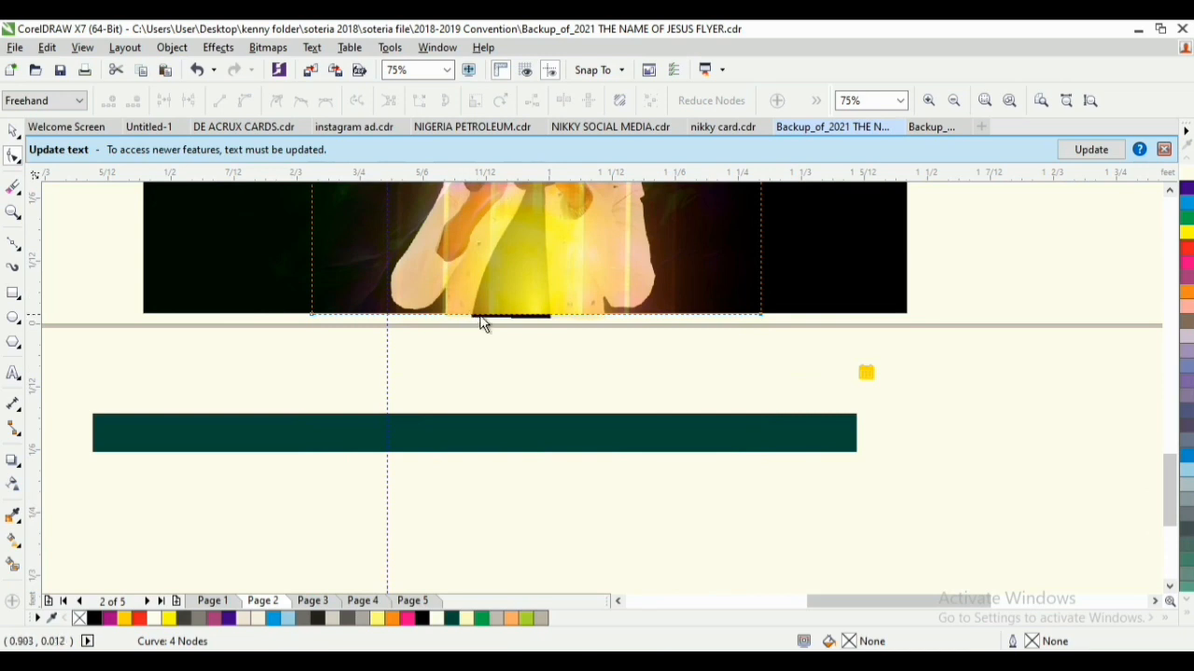
{"action": "key", "text": "space"}
{"action": "scroll", "coordinate": [729, 270], "scroll_direction": "down", "scroll_amount": 1}
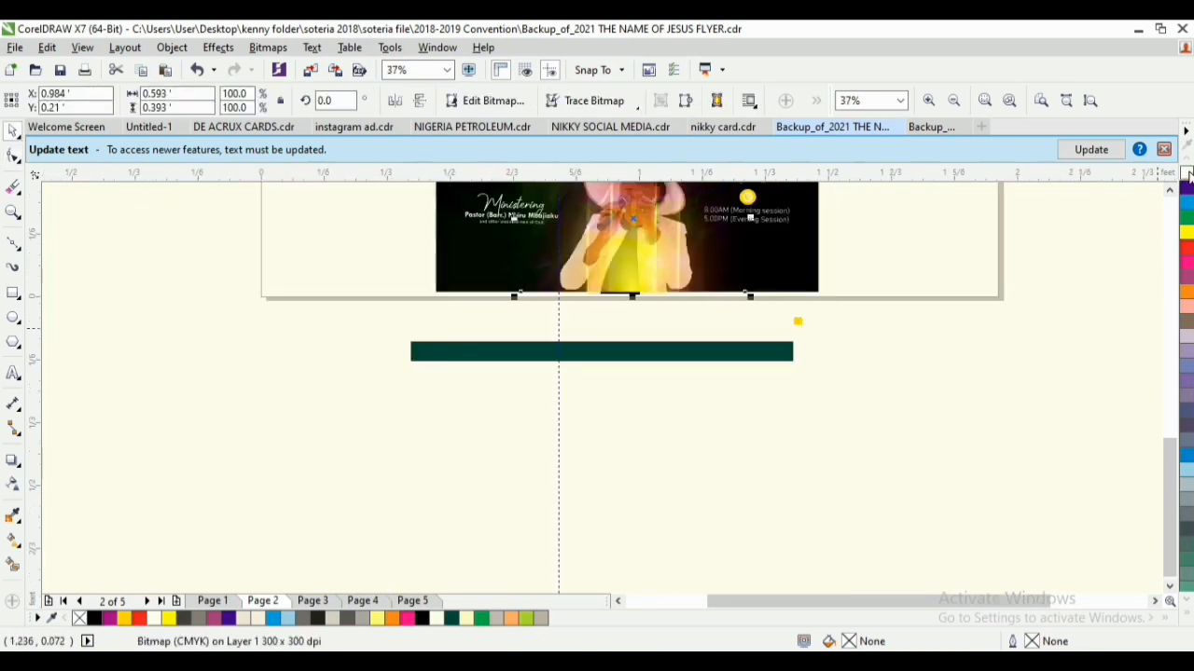
Stretch the light image over the woman to about 0.468' high and lower it to about Y 0.115'
{"action": "left_click", "coordinate": [1170, 191]}
{"action": "left_click", "coordinate": [1169, 191]}
{"action": "key", "text": "z"}
{"action": "mouse_move", "coordinate": [386, 214]}
{"action": "left_mouse_down"}
{"action": "mouse_move", "coordinate": [642, 321]}
{"action": "mouse_move", "coordinate": [863, 439]}
{"action": "left_mouse_up"}
{"action": "key", "text": "space"}
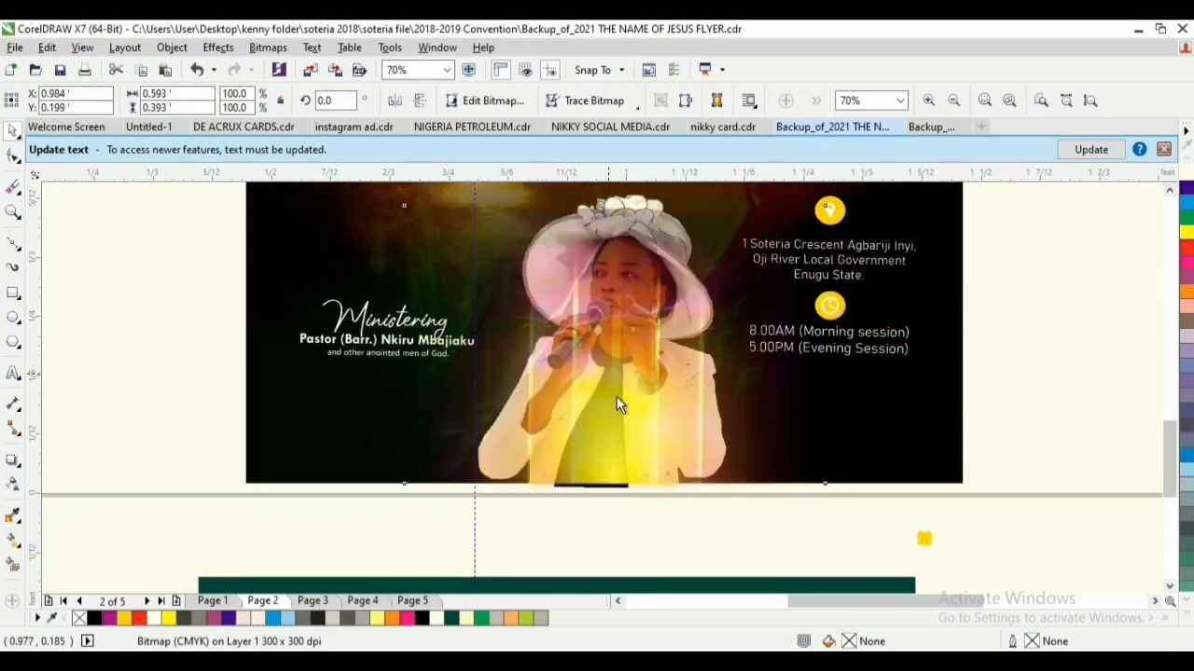
{"action": "left_click_drag", "start_coordinate": [613, 383], "coordinate": [628, 464]}
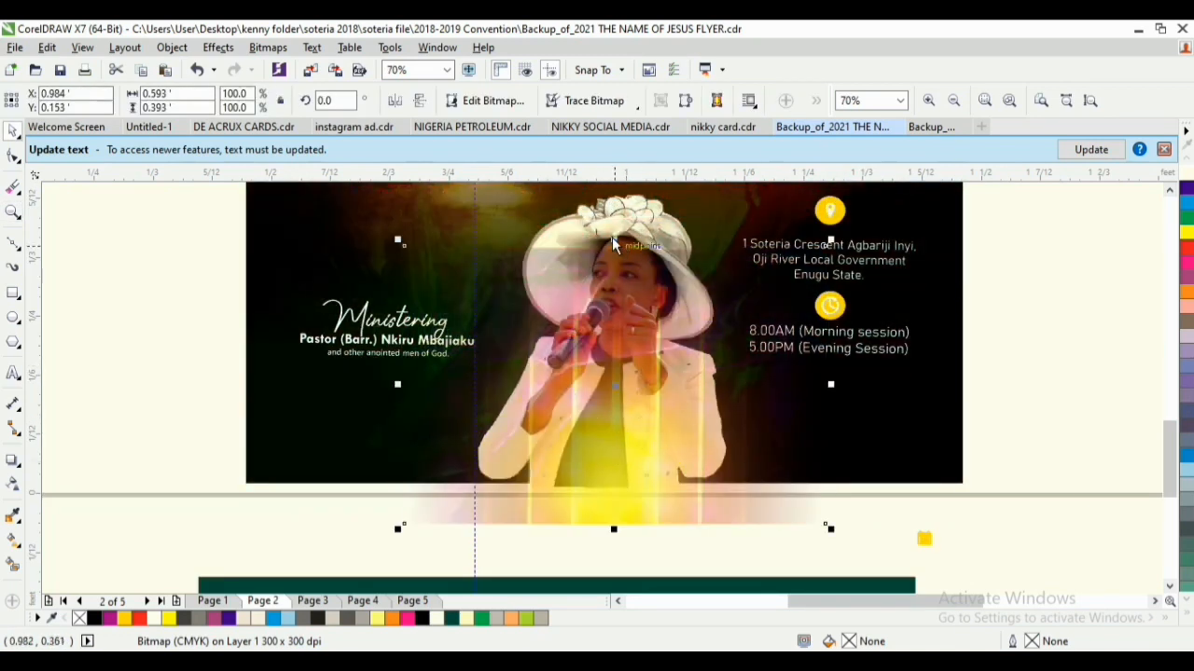
{"action": "left_click_drag", "start_coordinate": [612, 239], "coordinate": [613, 192]}
{"action": "left_click_drag", "start_coordinate": [603, 405], "coordinate": [599, 458]}
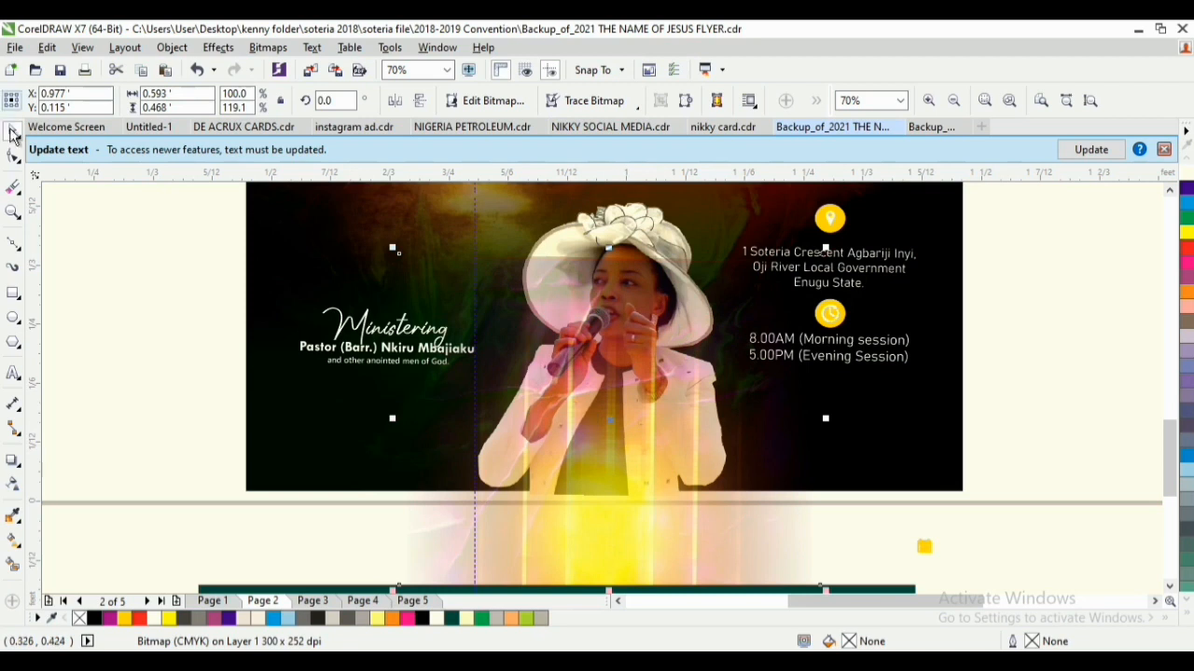
Try stretching the light image's upper edge for a height of about 0.525', and undo the change
{"action": "left_click", "coordinate": [13, 156]}
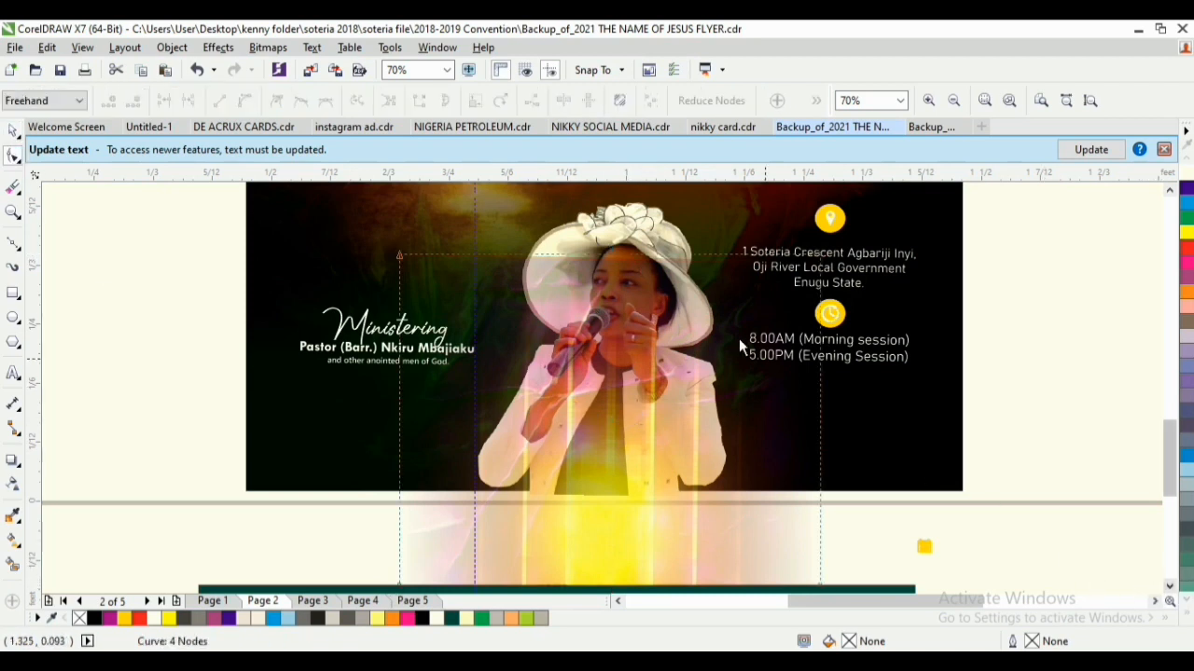
{"action": "key", "text": "space"}
{"action": "left_click", "coordinate": [602, 242]}
{"action": "left_click_drag", "start_coordinate": [611, 252], "coordinate": [611, 212]}
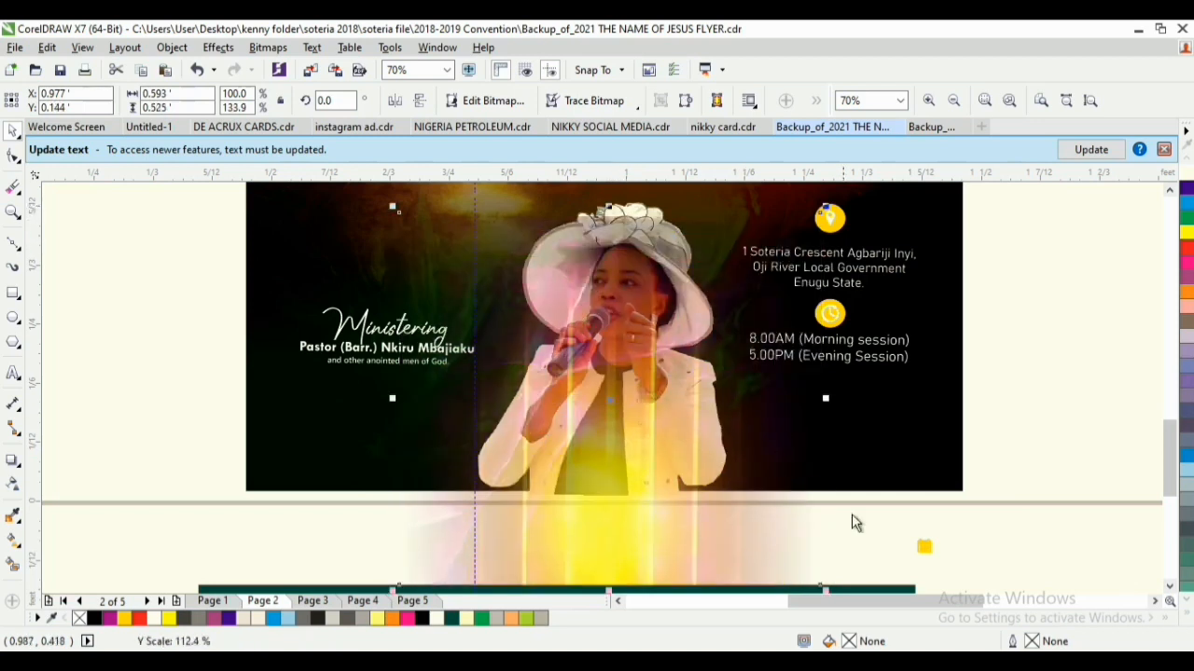
{"action": "key", "text": "ctrl+z"}
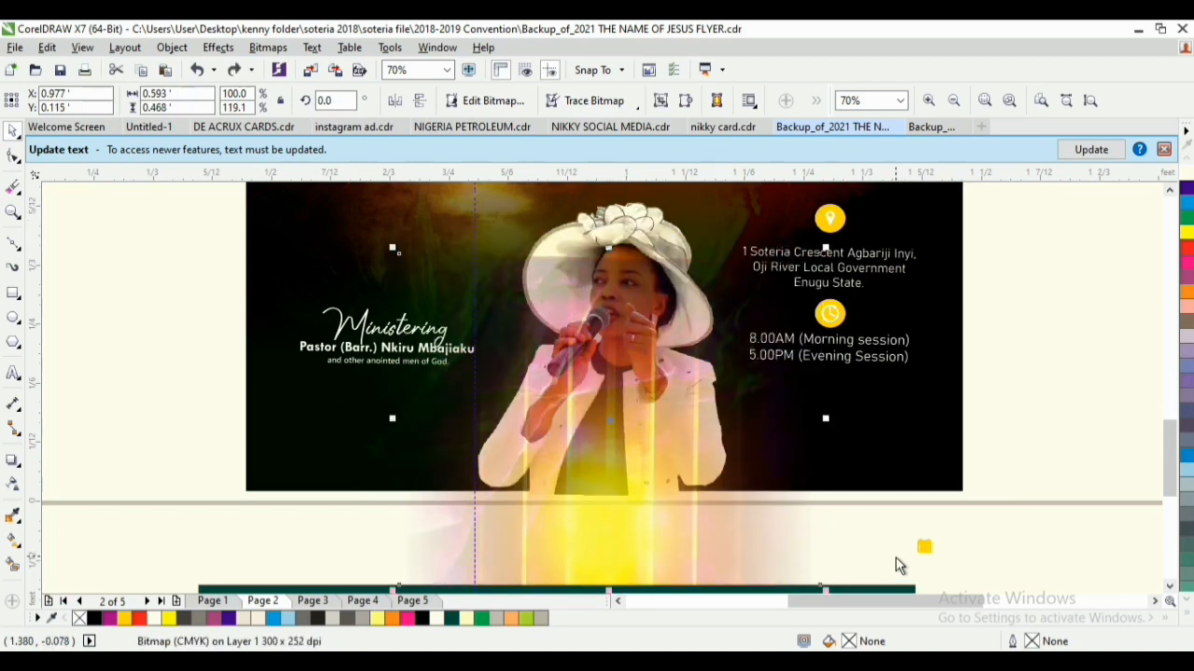
Extend the light image downward to about 0.551' high and raise it slightly to about Y 0.08'
{"action": "left_click", "coordinate": [1169, 586]}
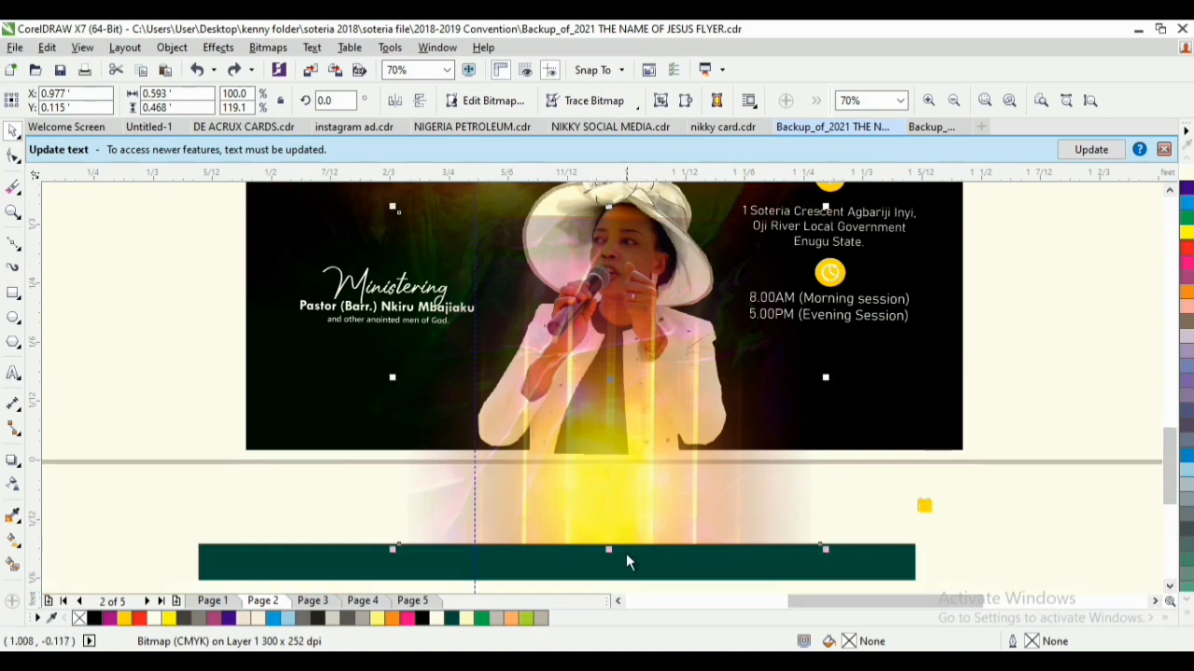
{"action": "left_click_drag", "start_coordinate": [609, 551], "coordinate": [610, 605]}
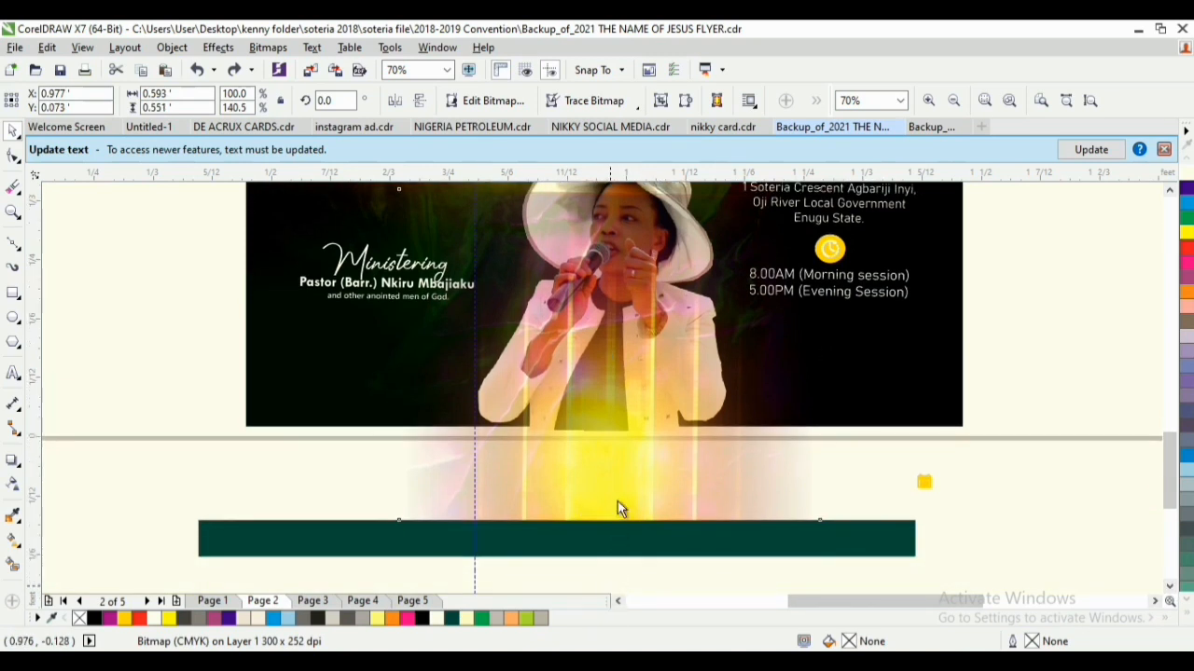
{"action": "left_click_drag", "start_coordinate": [620, 473], "coordinate": [619, 468]}
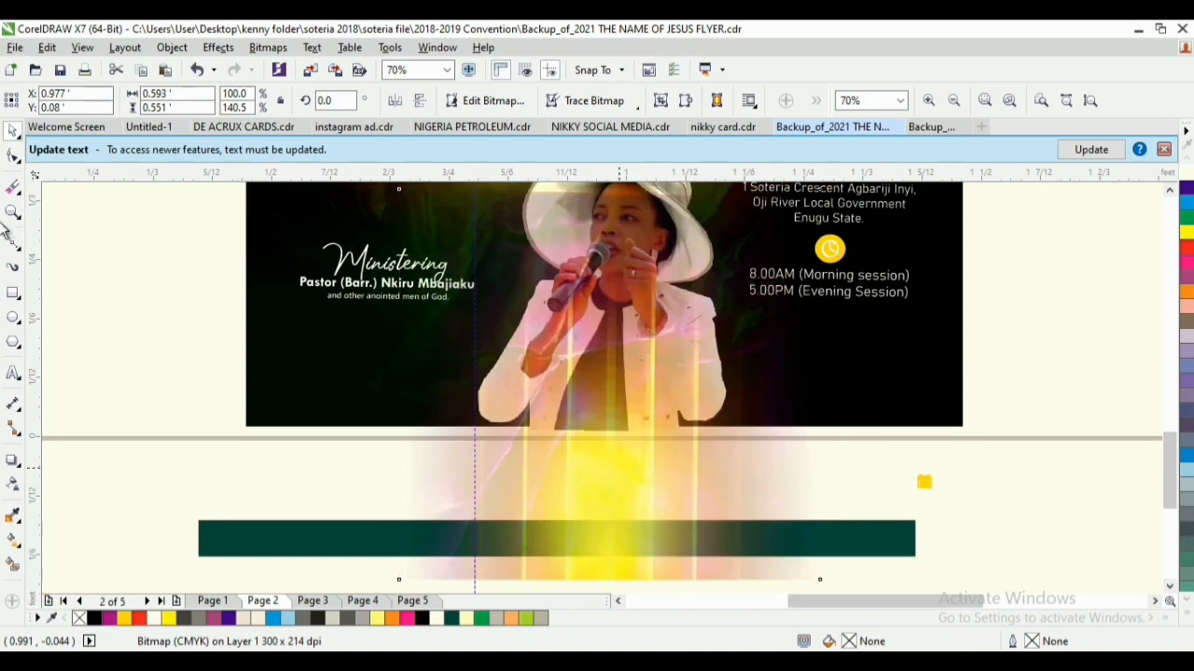
Crop the stretched light image's lower edge to the flyer's bottom edge by moving its lower outline up
{"action": "left_click", "coordinate": [18, 161]}
{"action": "left_click", "coordinate": [5, 166]}
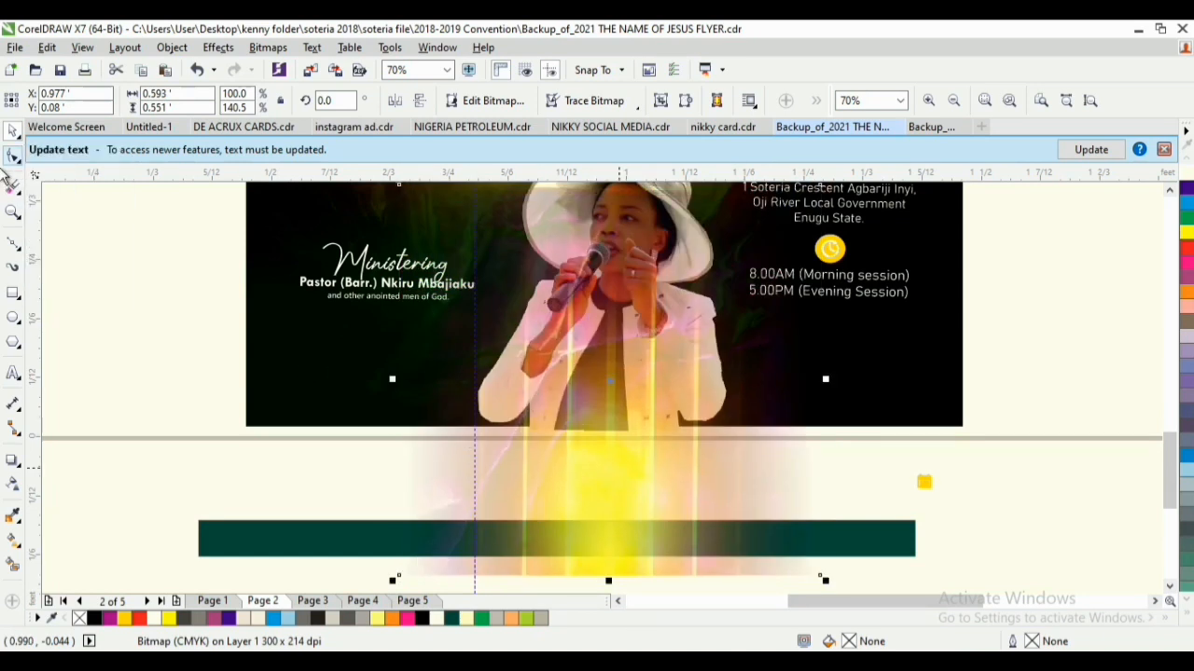
{"action": "left_click", "coordinate": [8, 154]}
{"action": "left_click_drag", "start_coordinate": [565, 573], "coordinate": [572, 424]}
{"action": "left_click_drag", "start_coordinate": [559, 464], "coordinate": [559, 463]}
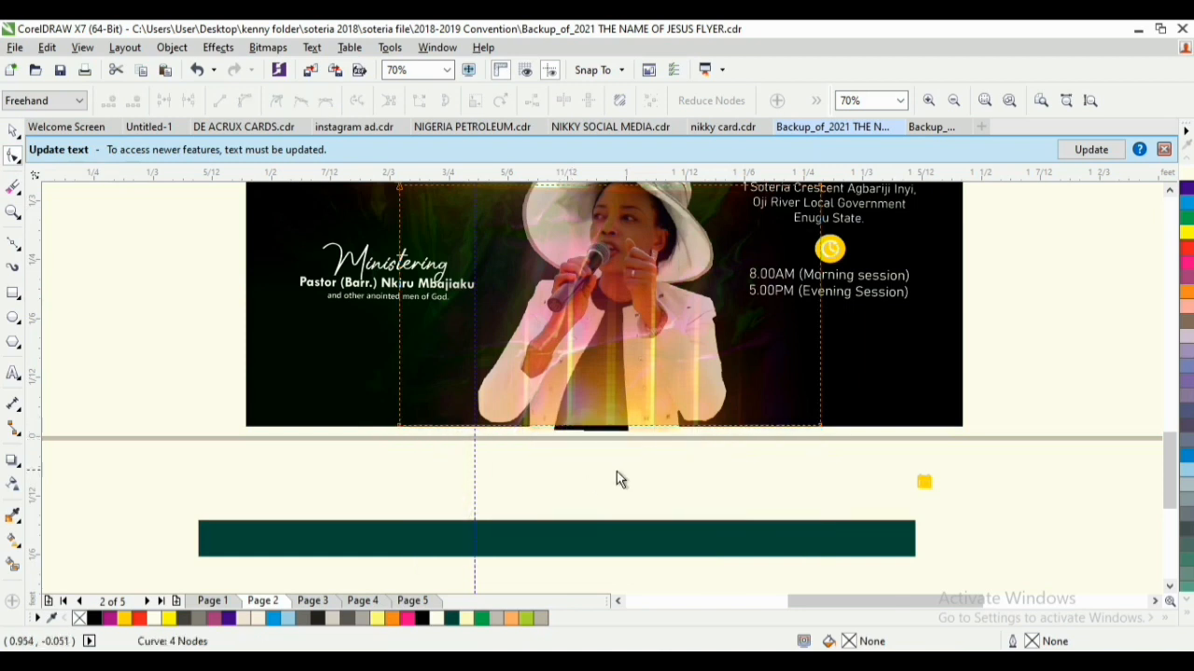
{"action": "key", "text": "space"}
Align the bottom edge of the woman's photo with the bottom edge of the flyer background
{"action": "left_click", "coordinate": [599, 433]}
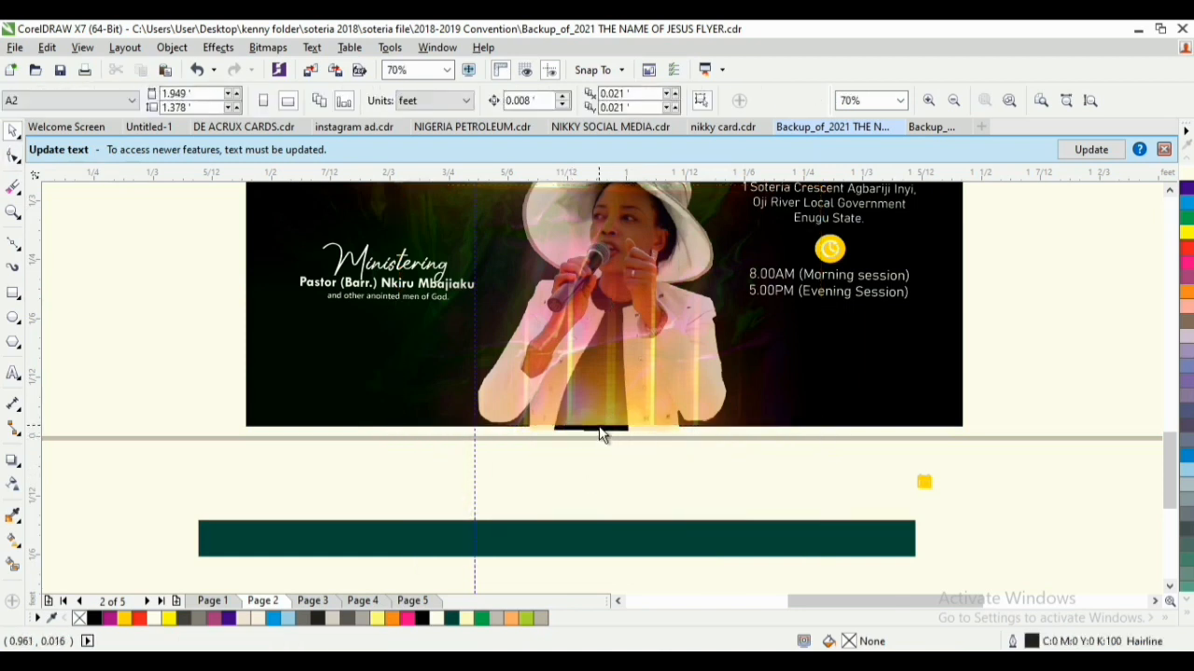
{"action": "left_click", "coordinate": [601, 428]}
{"action": "left_click", "coordinate": [599, 435]}
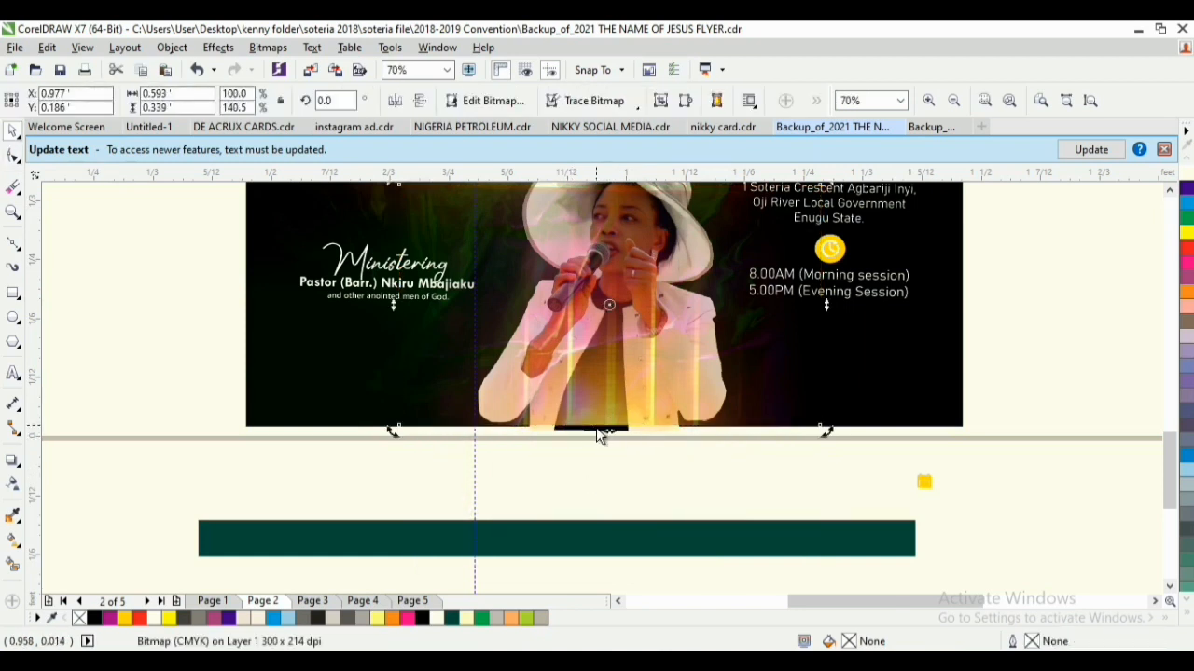
{"action": "left_click", "coordinate": [936, 373], "text": "shift"}
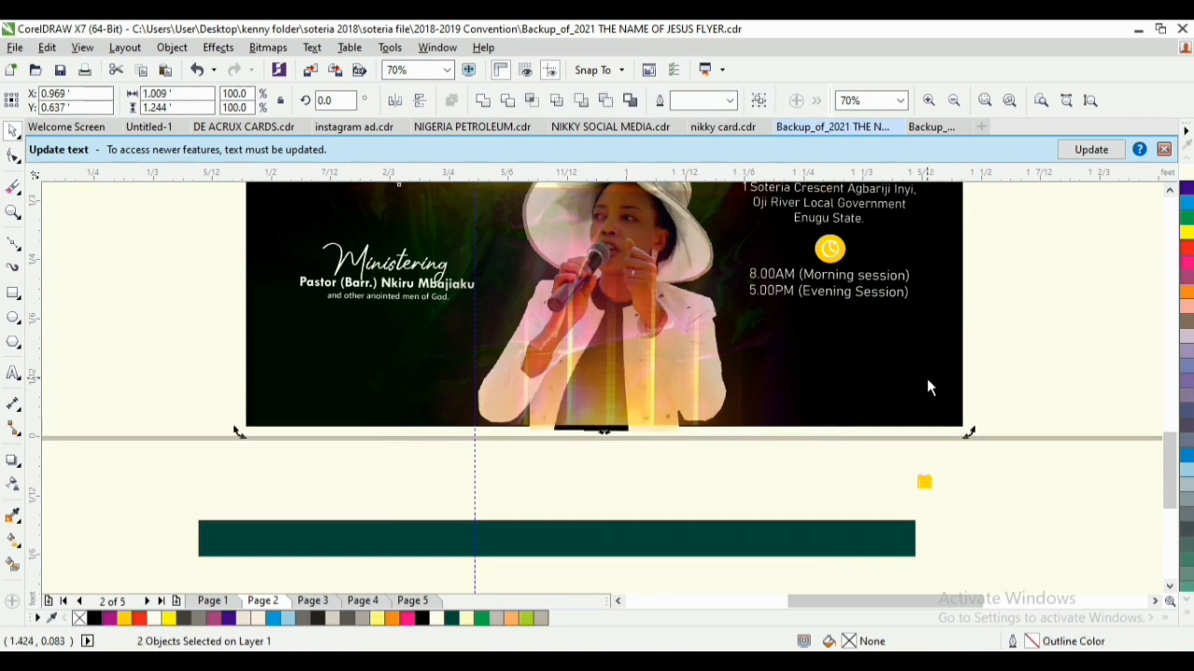
{"action": "left_click", "coordinate": [665, 438]}
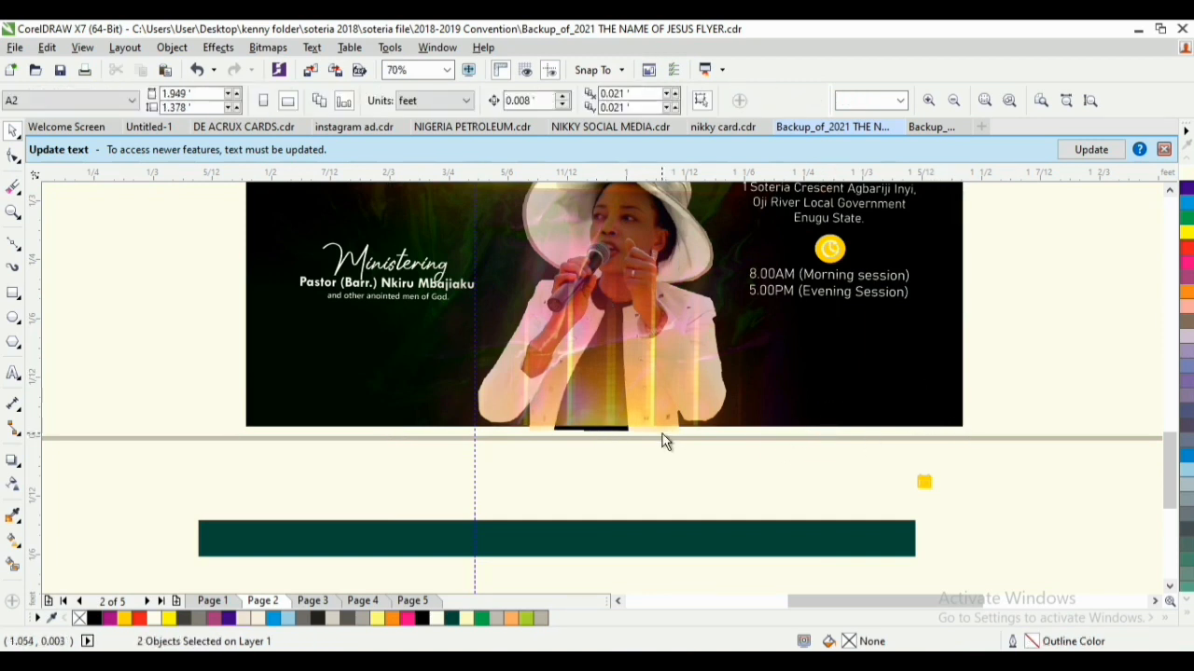
{"action": "left_click", "coordinate": [665, 440]}
{"action": "left_click", "coordinate": [950, 397], "text": "shift"}
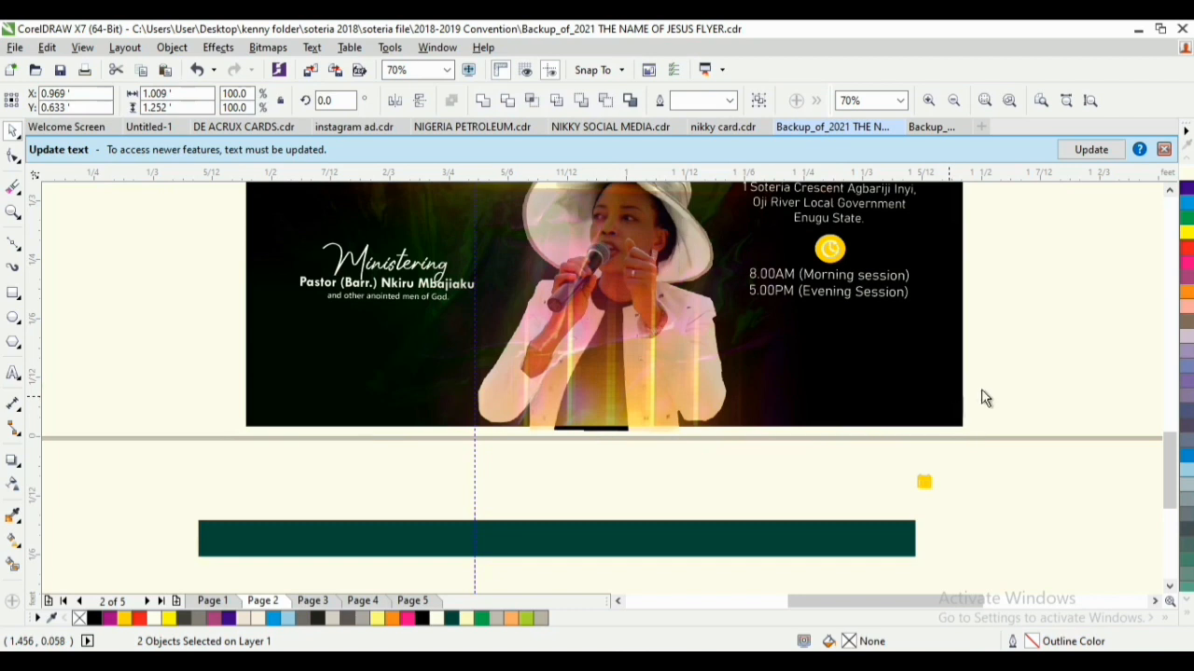
{"action": "left_click", "coordinate": [967, 392]}
Move the green bar onto the flyer's lower part at about Y 0.078' and bring it in front of everything
{"action": "left_click_drag", "start_coordinate": [597, 535], "coordinate": [648, 389]}
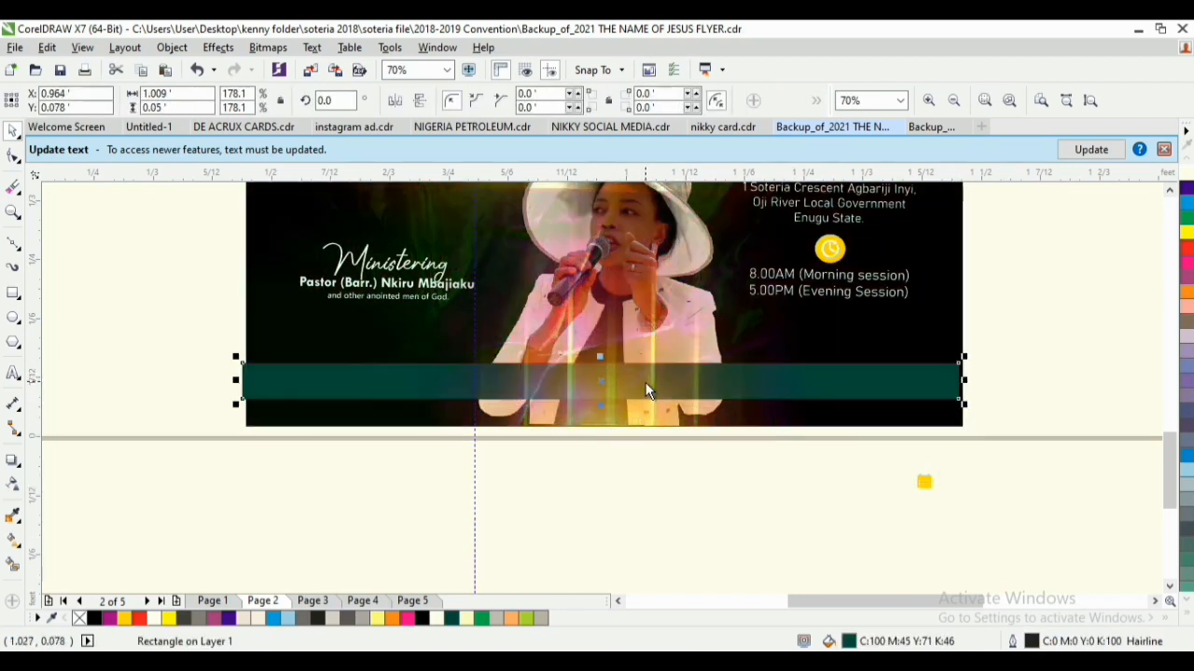
{"action": "key", "text": "shift+Page_Up"}
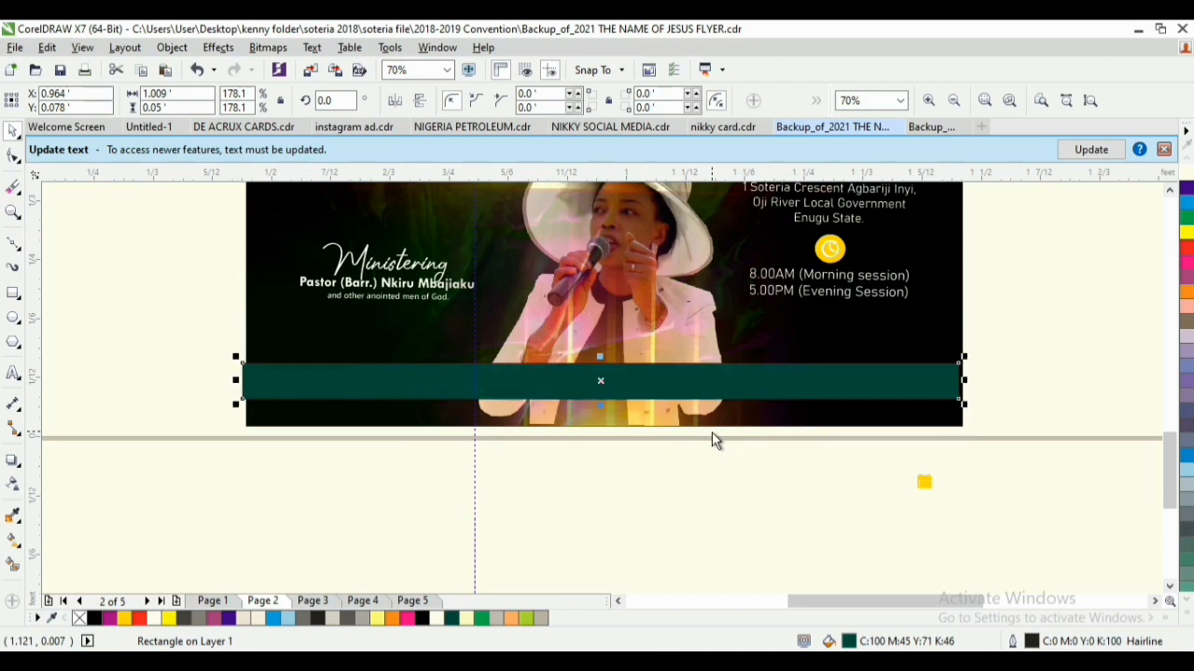
{"action": "left_click_drag", "start_coordinate": [601, 389], "coordinate": [598, 385]}
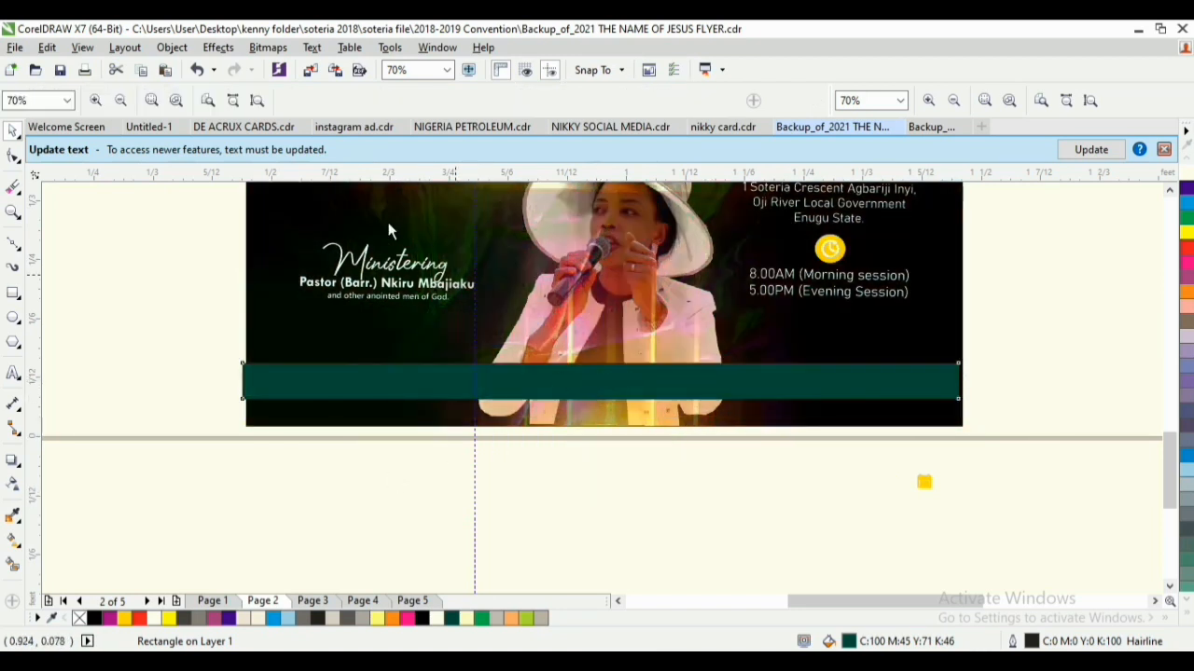
Scale the date line with its calendar icon down to about 0.484' by 0.033' below the "Unlimited" title
{"action": "left_click", "coordinate": [259, 101]}
{"action": "key", "text": "space"}
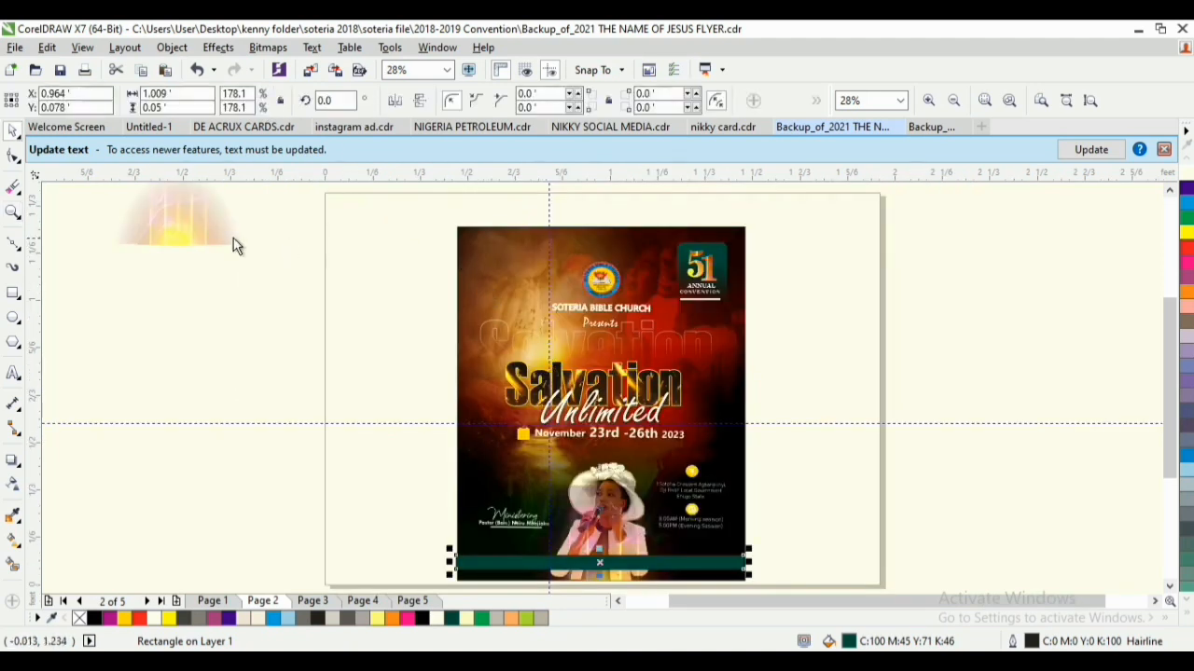
{"action": "key", "text": "z"}
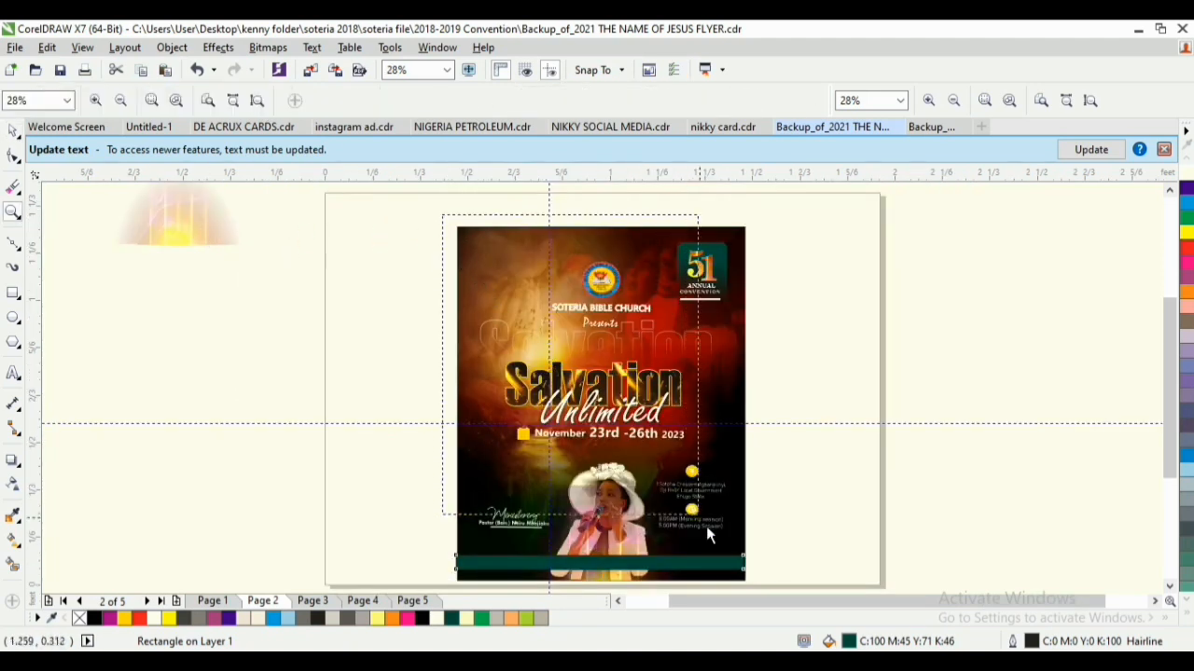
{"action": "scroll", "coordinate": [747, 574], "scroll_direction": "down", "scroll_amount": 1}
{"action": "left_click_drag", "start_coordinate": [439, 197], "coordinate": [758, 561]}
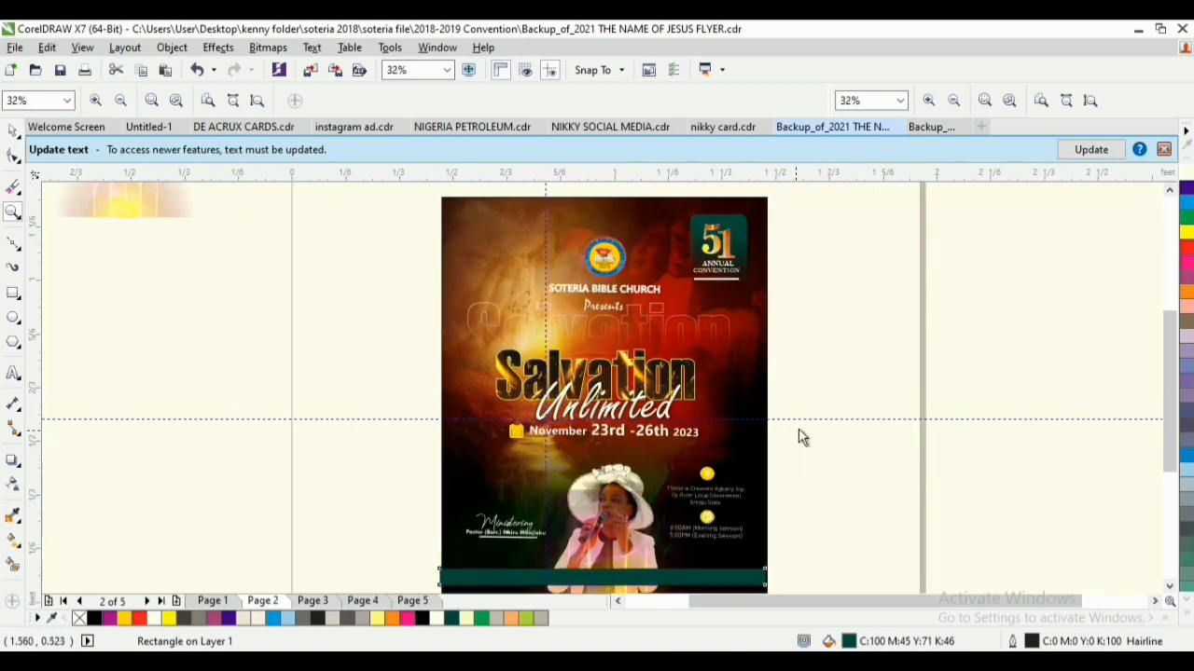
{"action": "key", "text": "space"}
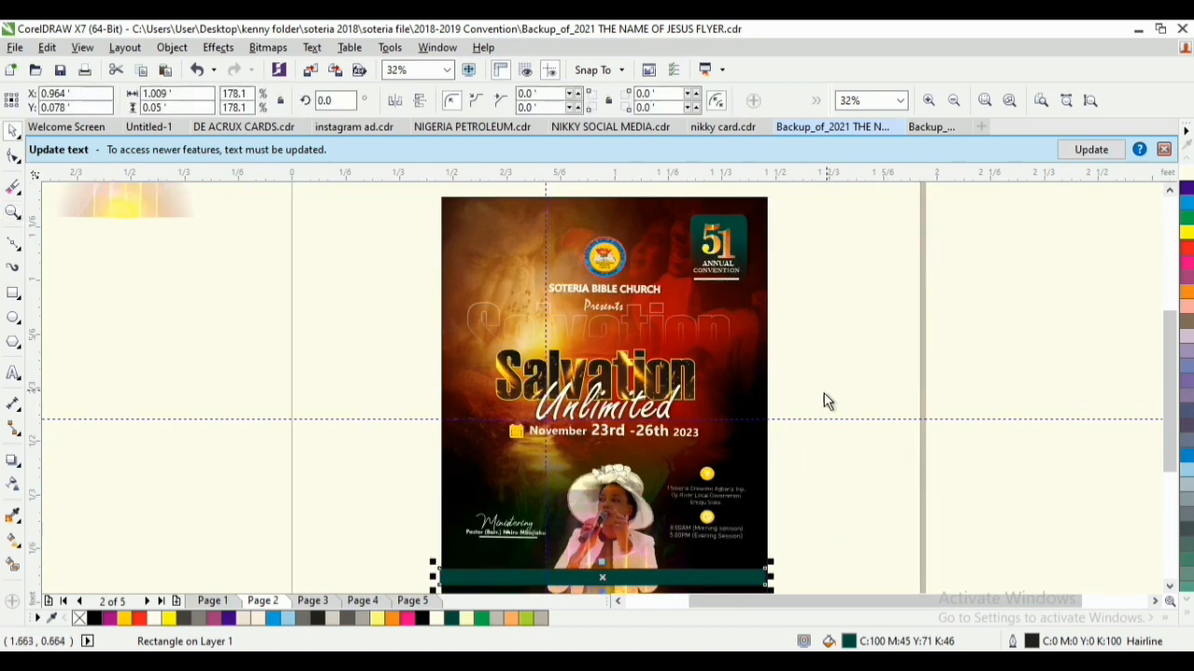
{"action": "left_click", "coordinate": [672, 432]}
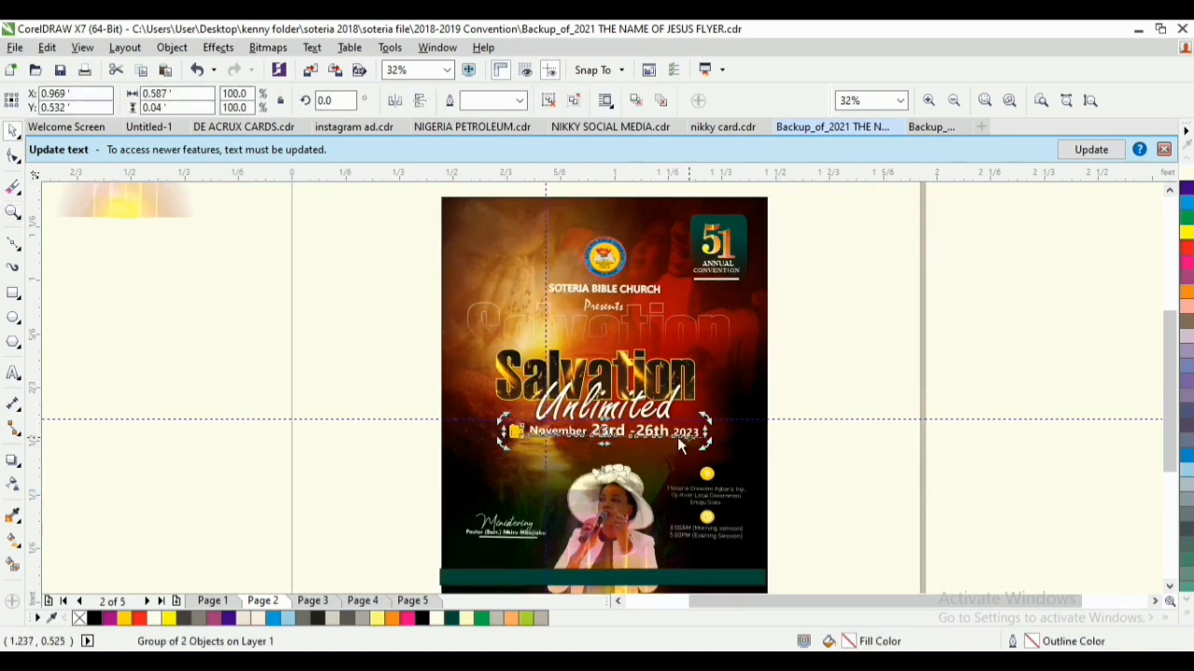
{"action": "scroll", "coordinate": [678, 438], "scroll_direction": "up", "scroll_amount": 2}
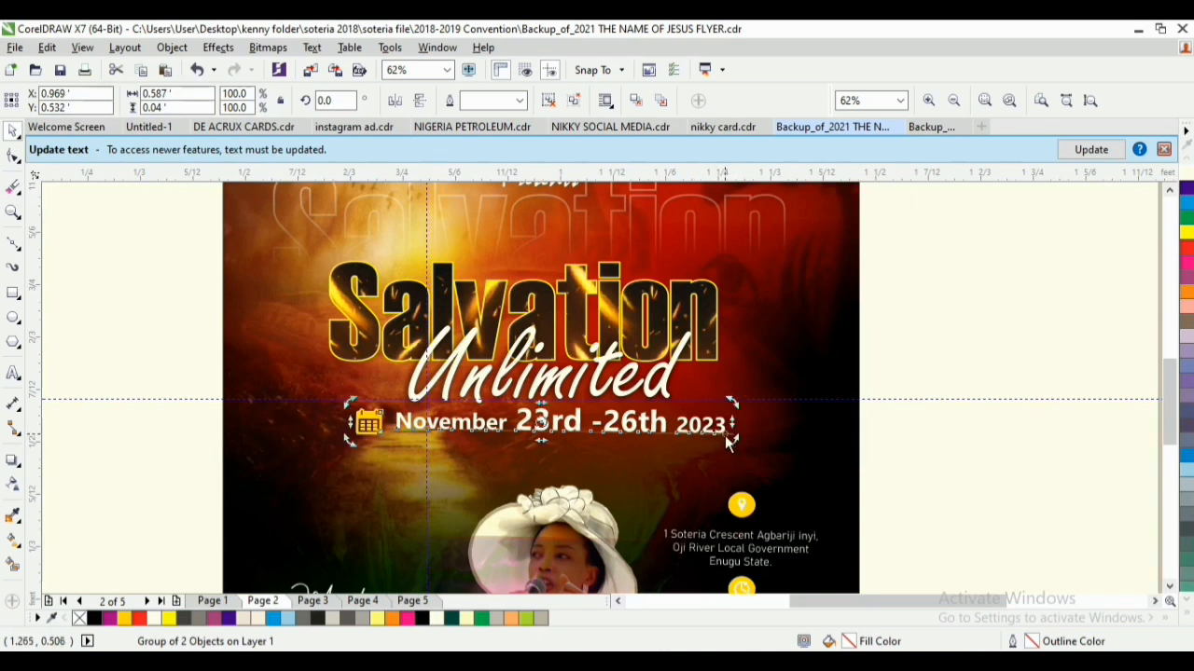
{"action": "left_click", "coordinate": [677, 433]}
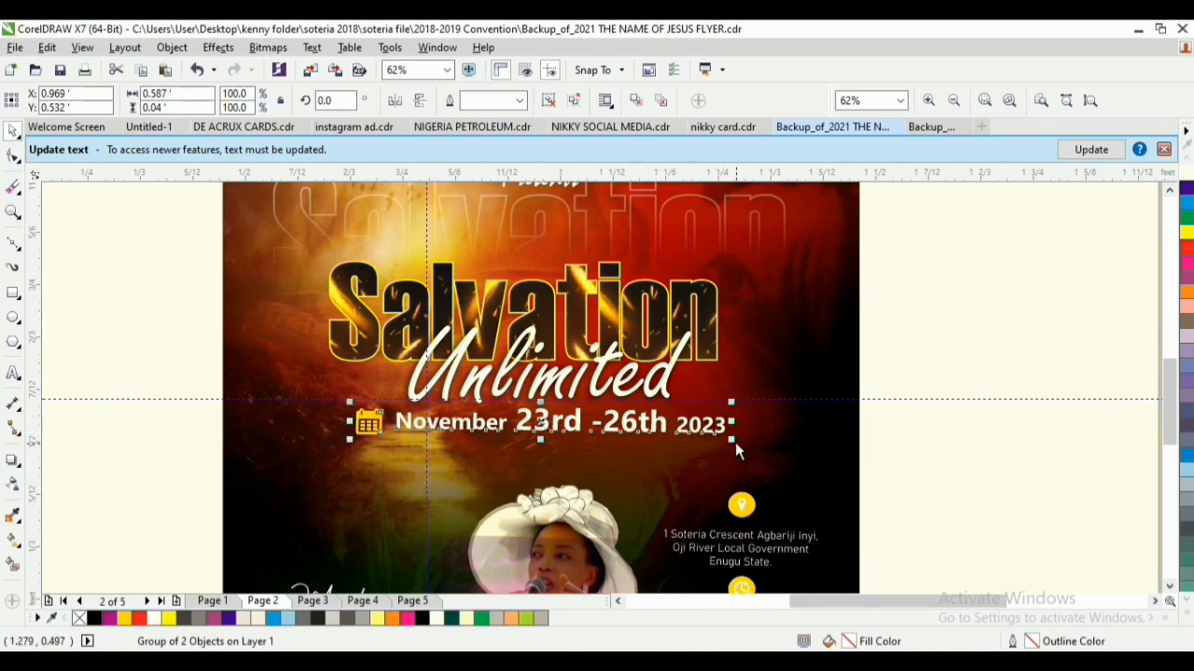
{"action": "left_click_drag", "start_coordinate": [721, 444], "coordinate": [715, 444]}
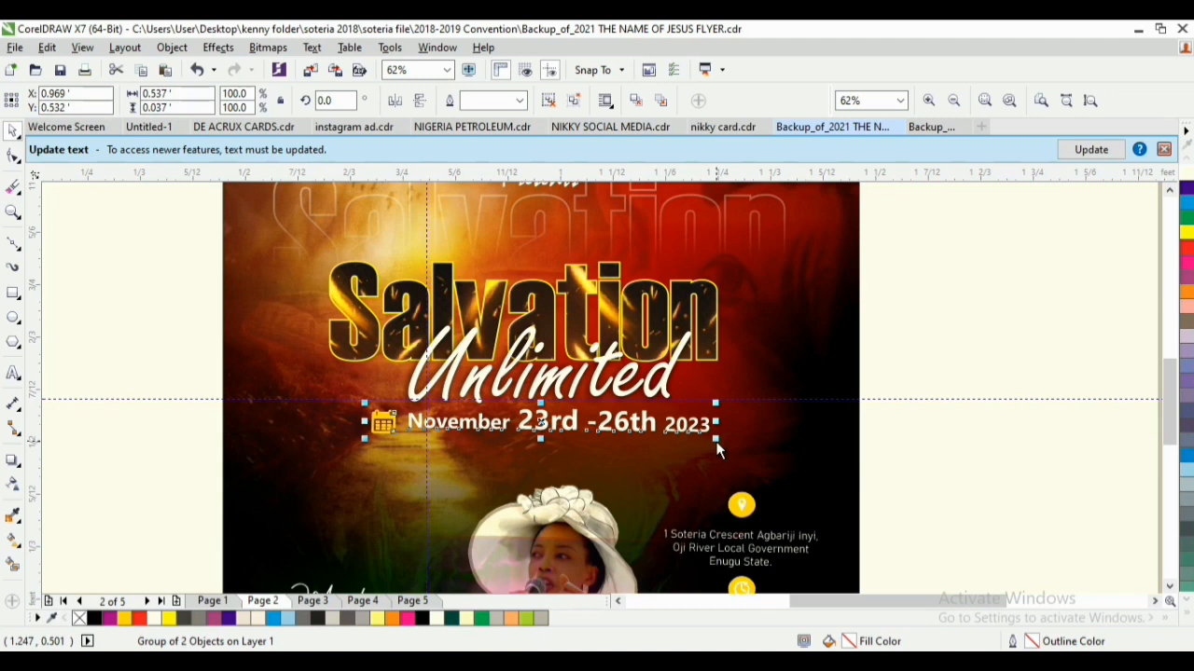
{"action": "left_click_drag", "start_coordinate": [712, 443], "coordinate": [699, 446]}
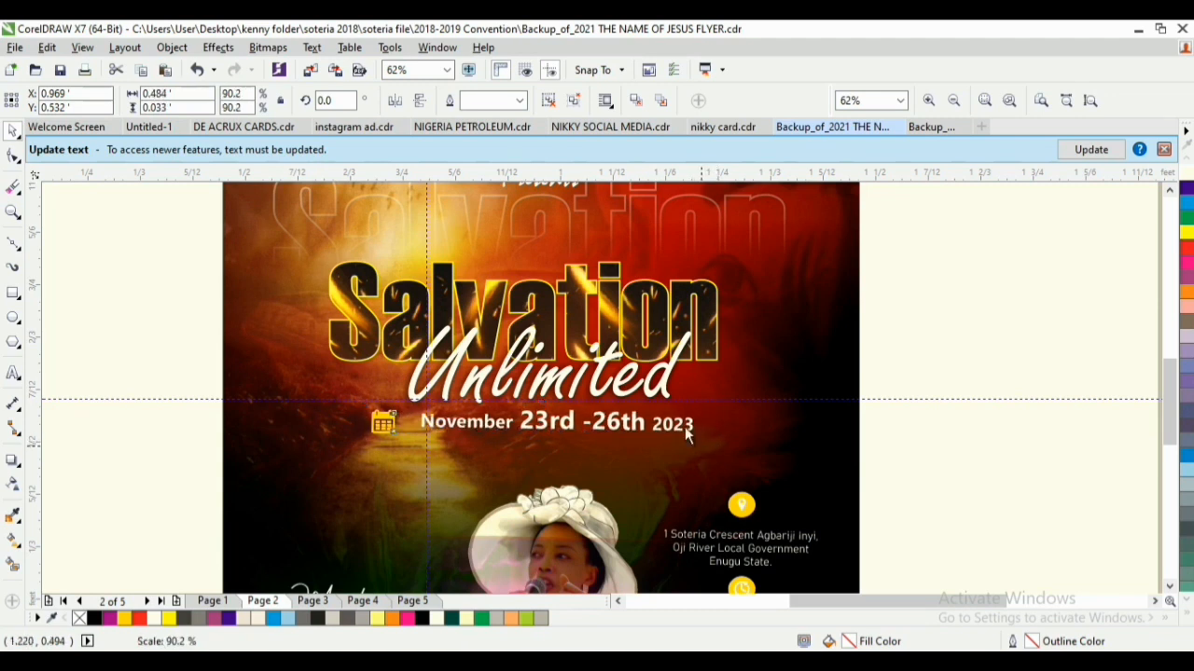
Enlarge the "Salvation" title proportionally from its centre to about 0.718' by 0.183'
{"action": "left_click", "coordinate": [681, 341]}
{"action": "left_click", "coordinate": [704, 350]}
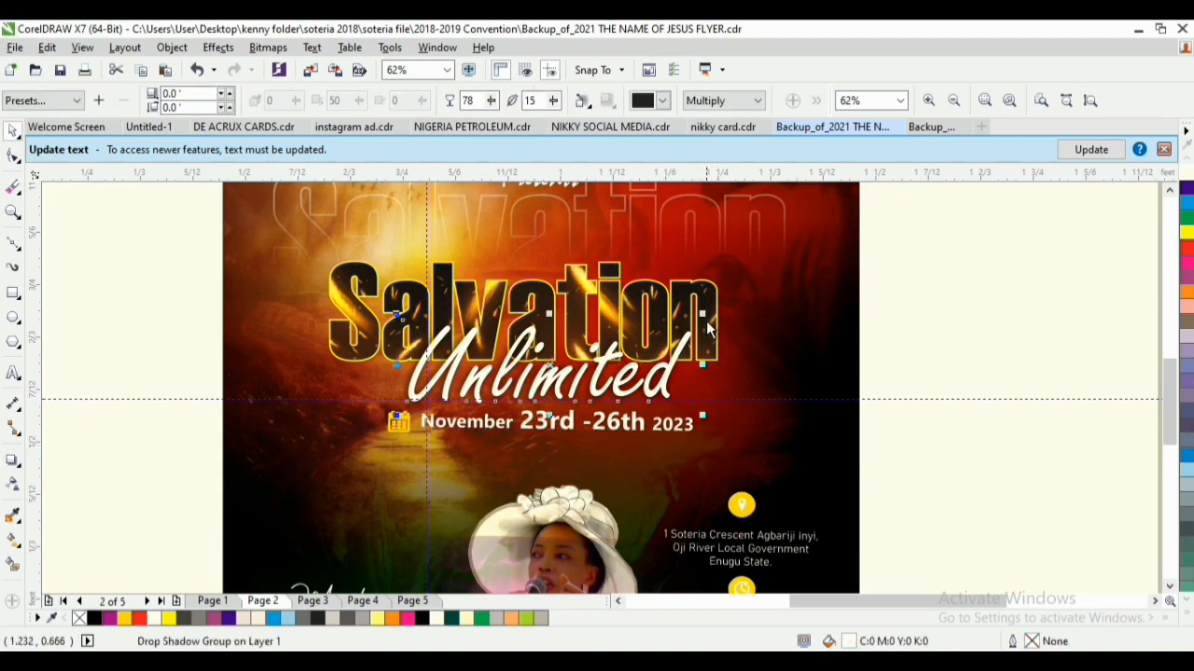
{"action": "left_click", "coordinate": [717, 303]}
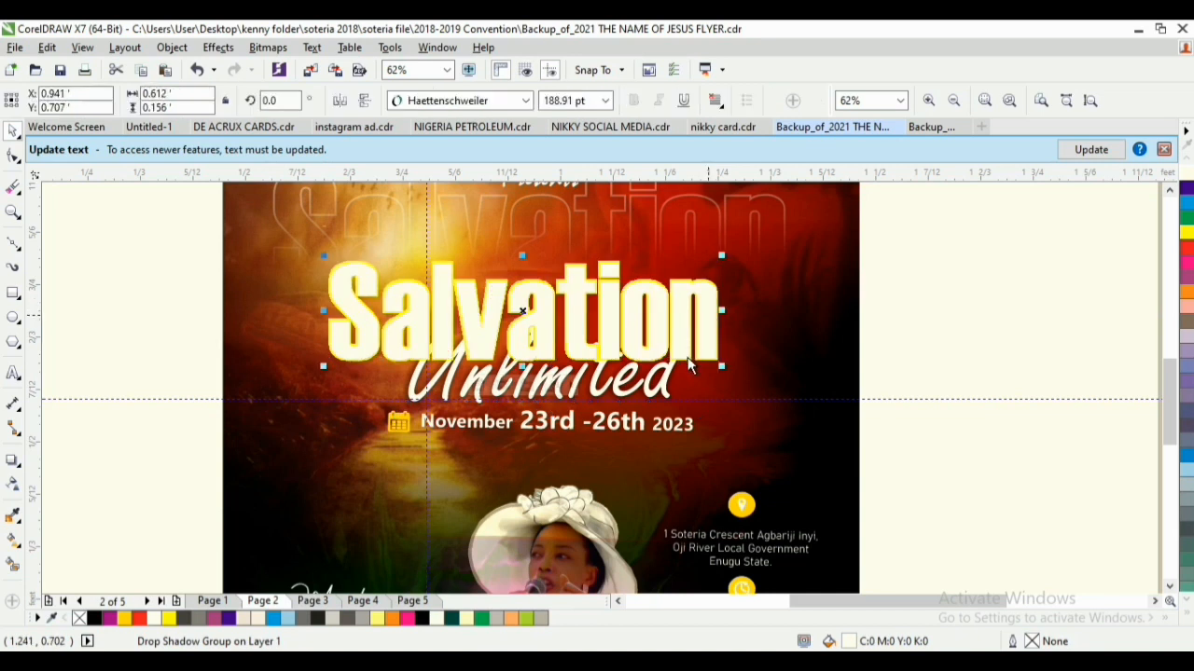
{"action": "left_click_drag", "start_coordinate": [723, 366], "coordinate": [762, 395]}
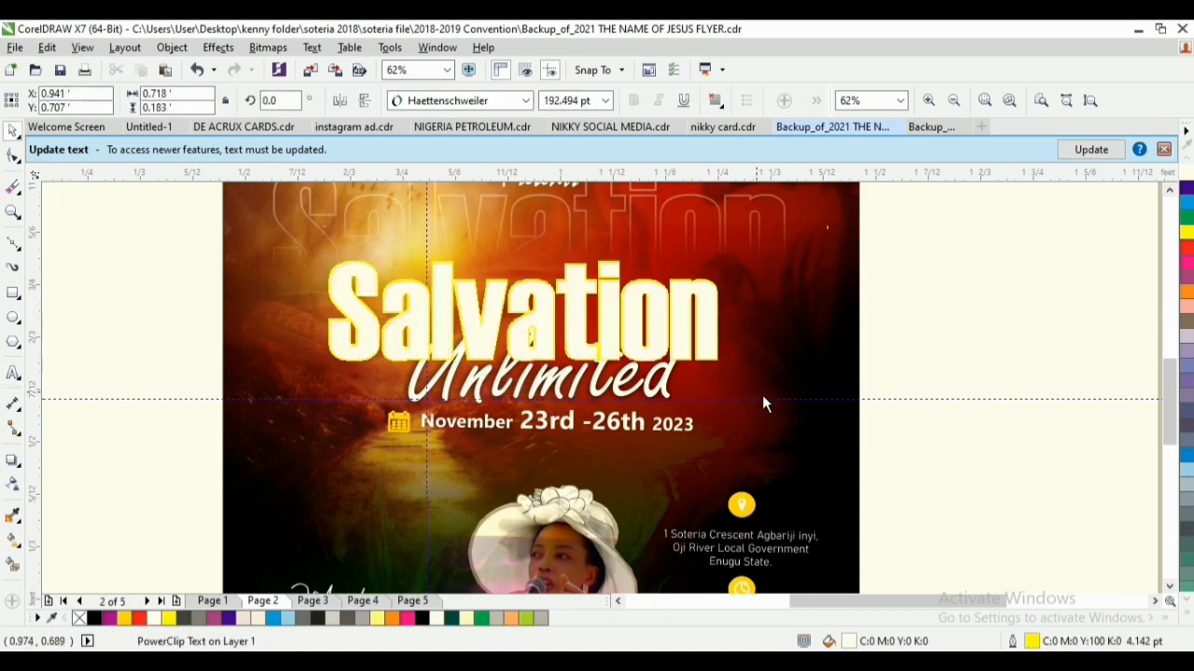
Enlarge the "Unlimited" script text to about 0.517' by 0.141' and move it slightly down to about Y 0.604'
{"action": "left_click", "coordinate": [656, 394]}
{"action": "left_click_drag", "start_coordinate": [698, 417], "coordinate": [717, 426]}
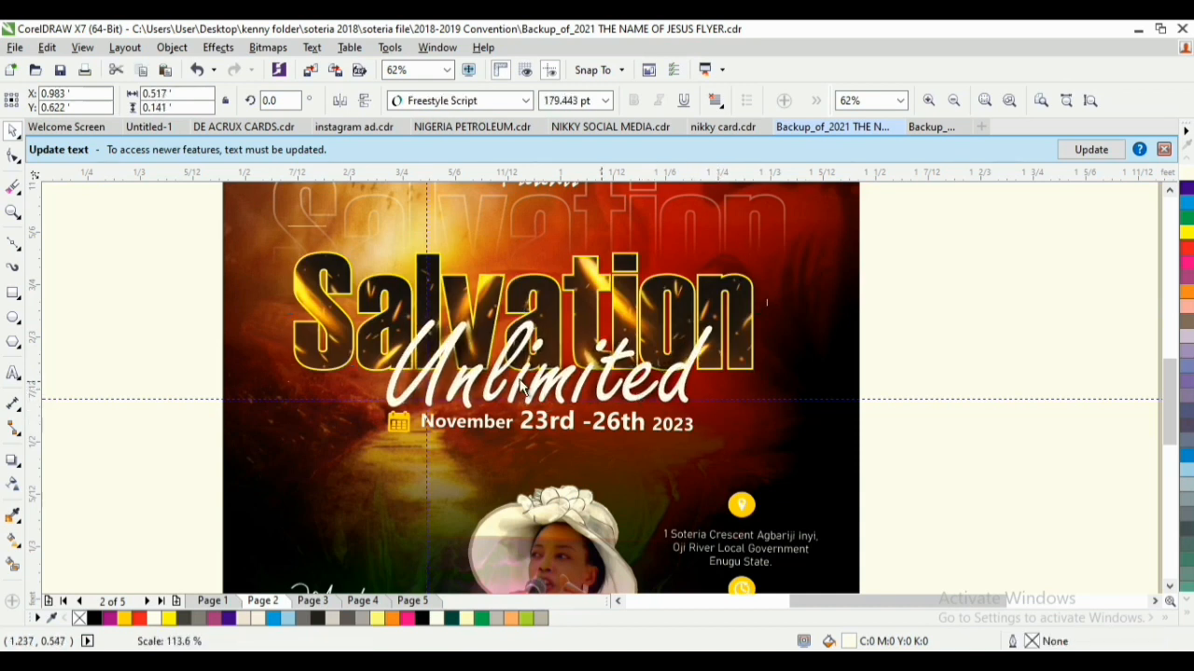
{"action": "left_click_drag", "start_coordinate": [536, 377], "coordinate": [537, 385]}
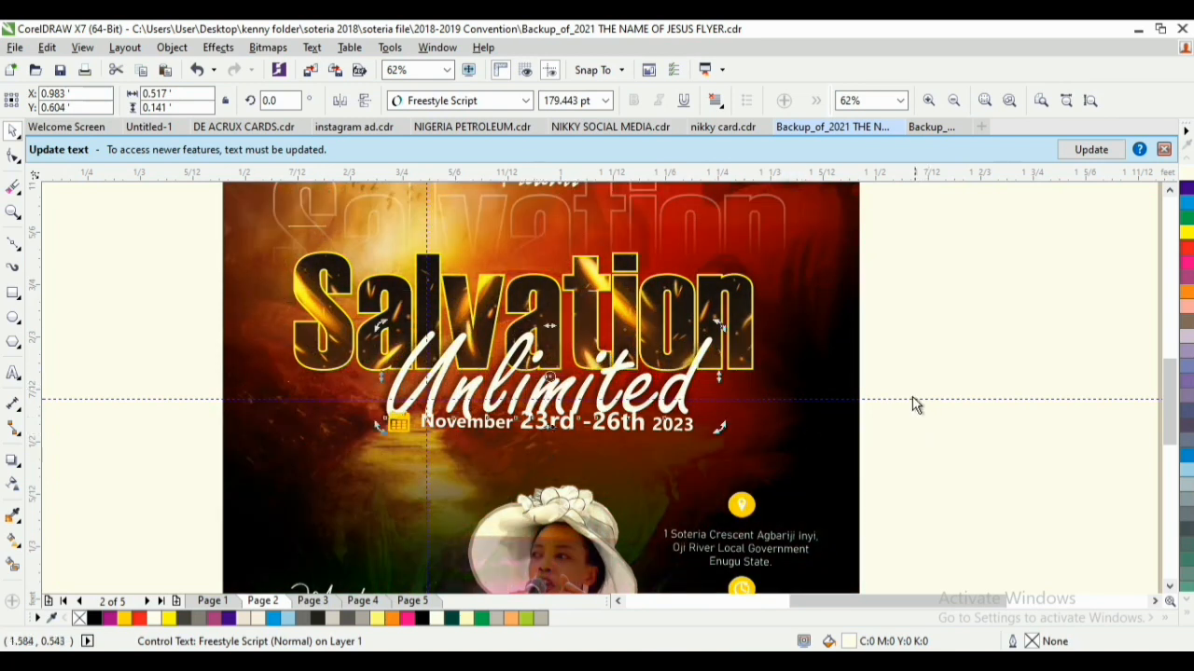
Move the date line with its calendar icon down to about Y 0.512', clear of the "Unlimited" text
{"action": "left_click", "coordinate": [339, 479]}
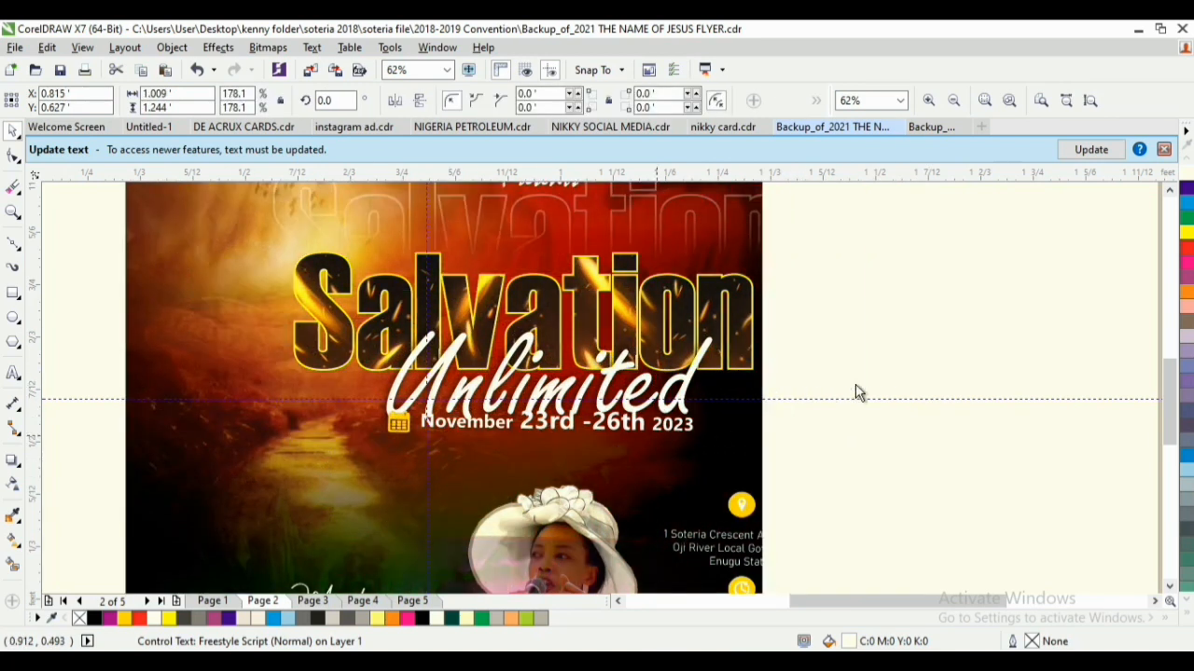
{"action": "left_click_drag", "start_coordinate": [886, 368], "coordinate": [363, 427]}
{"action": "left_click_drag", "start_coordinate": [531, 439], "coordinate": [535, 443]}
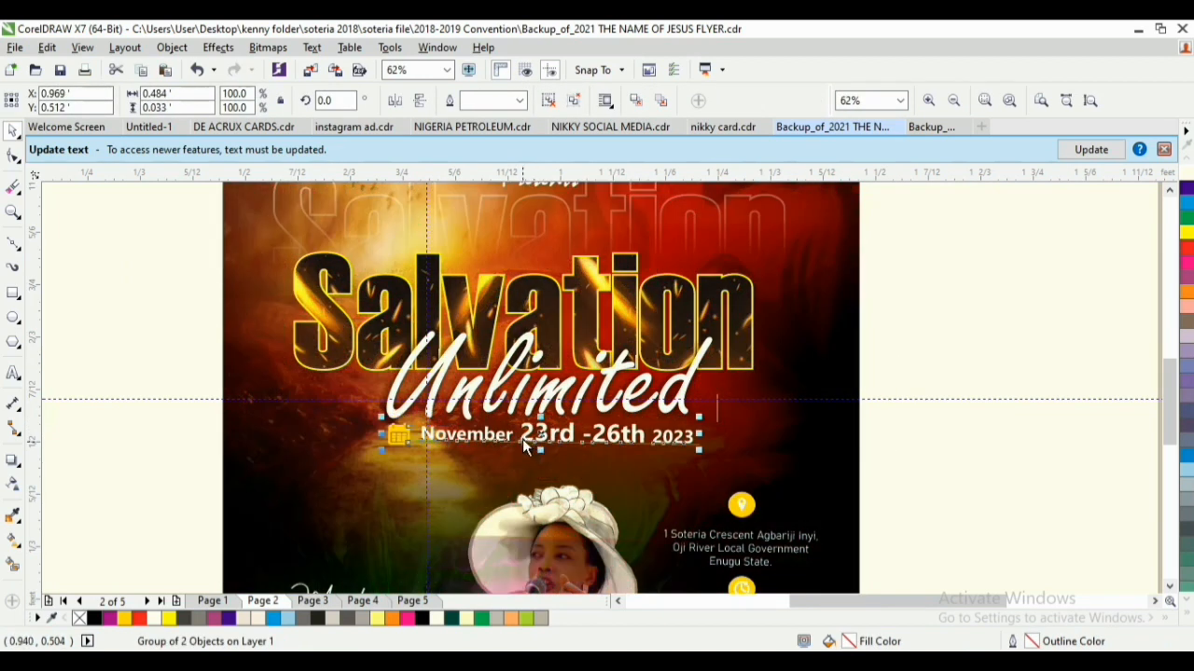
Centre the "Unlimited" text and the "Salvation" title horizontally on the flyer background
{"action": "left_click", "coordinate": [670, 349]}
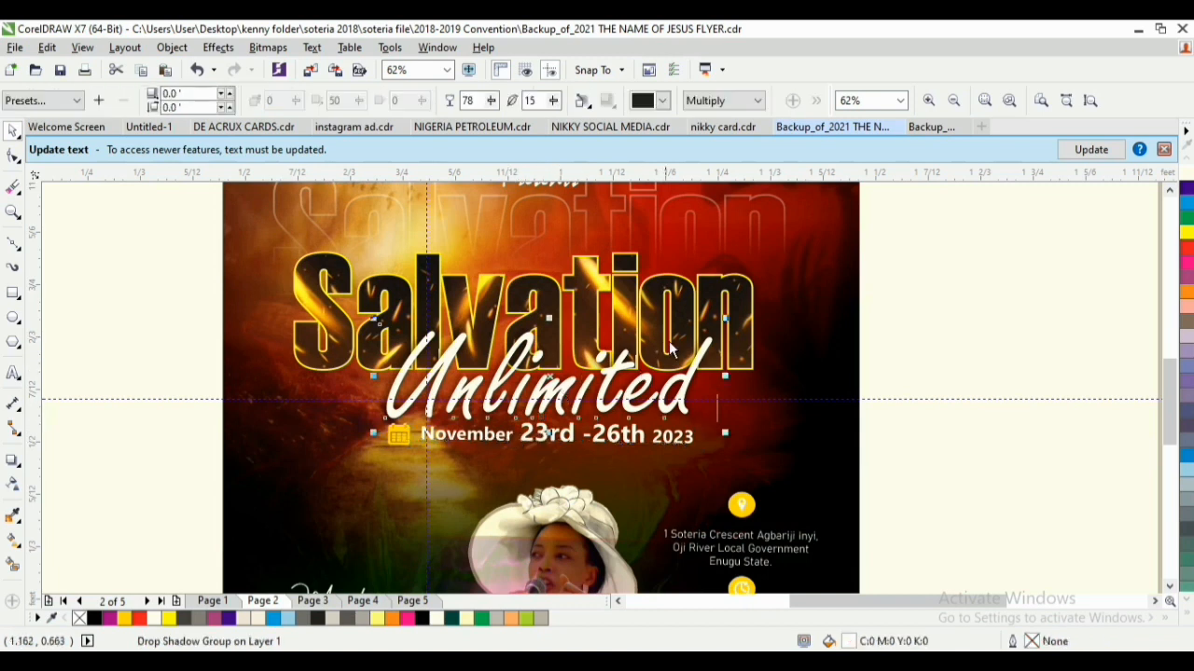
{"action": "left_click", "coordinate": [847, 344], "text": "shift"}
{"action": "key", "text": "e"}
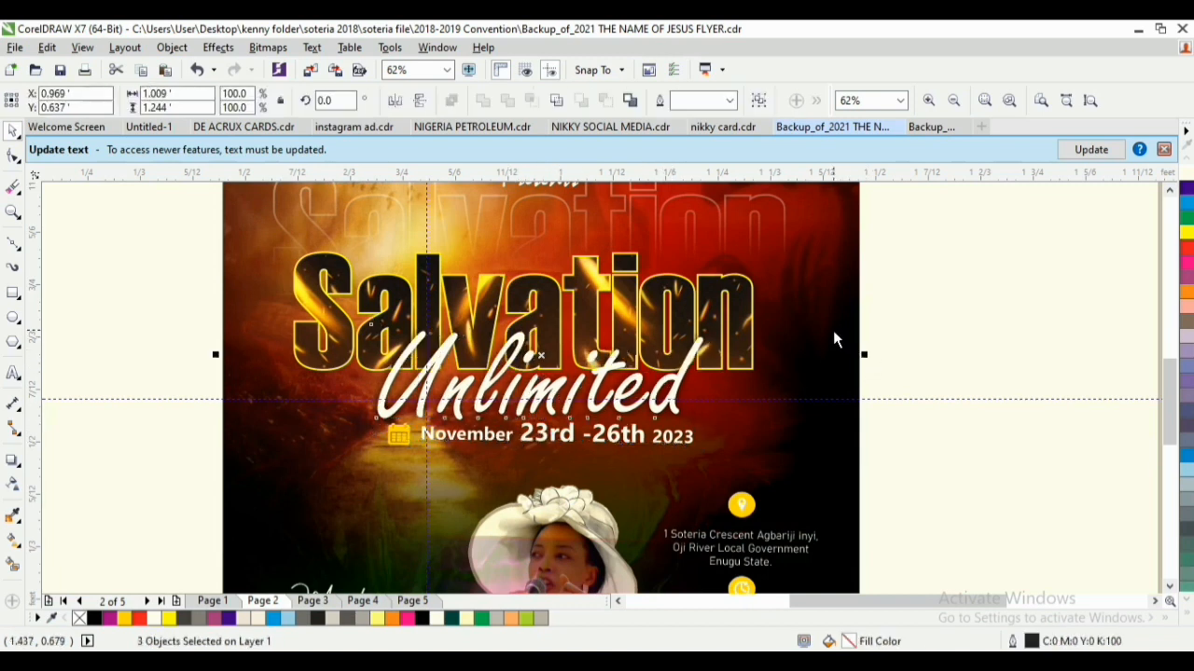
{"action": "key", "text": "Escape"}
{"action": "left_click", "coordinate": [743, 282]}
{"action": "left_click", "coordinate": [821, 284], "text": "shift"}
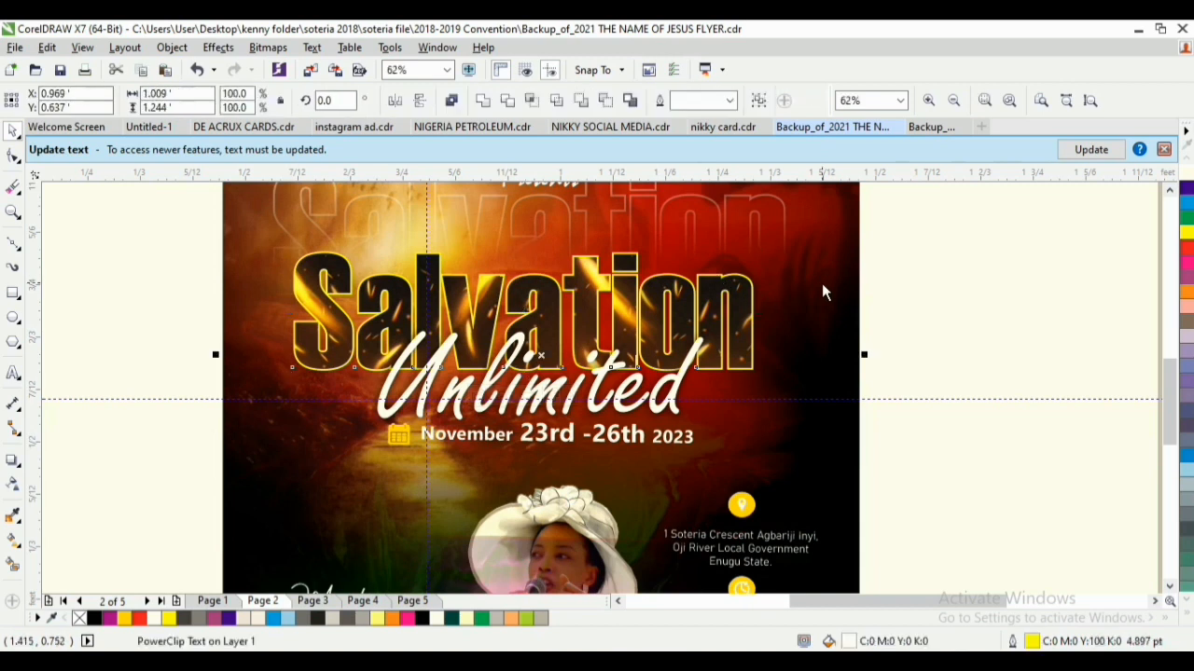
{"action": "key", "text": "e"}
{"action": "left_click", "coordinate": [944, 329]}
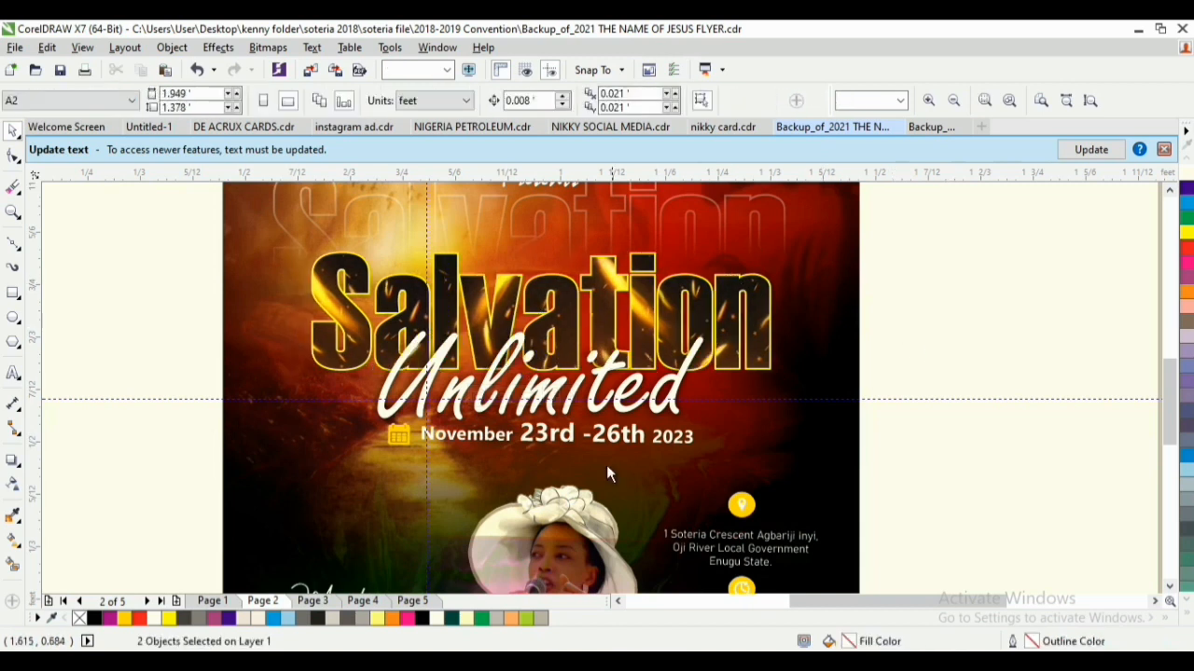
Scale the date line with its calendar icon down to about 0.465' by 0.032'
{"action": "left_click", "coordinate": [555, 450]}
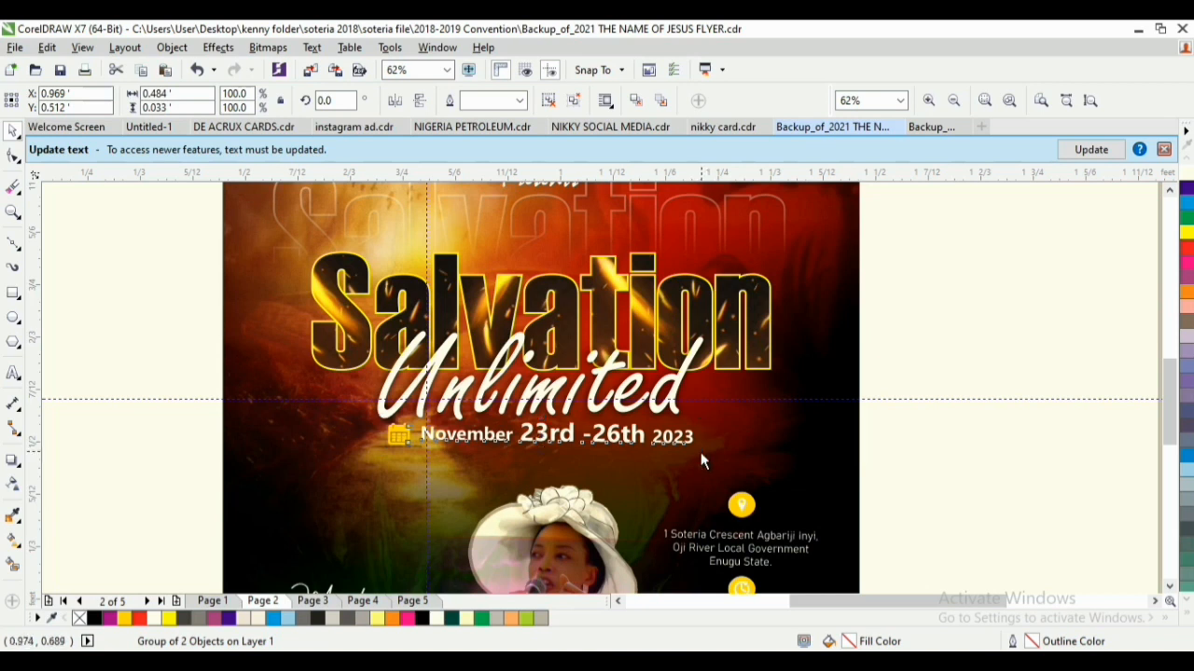
{"action": "left_click_drag", "start_coordinate": [699, 451], "coordinate": [687, 457]}
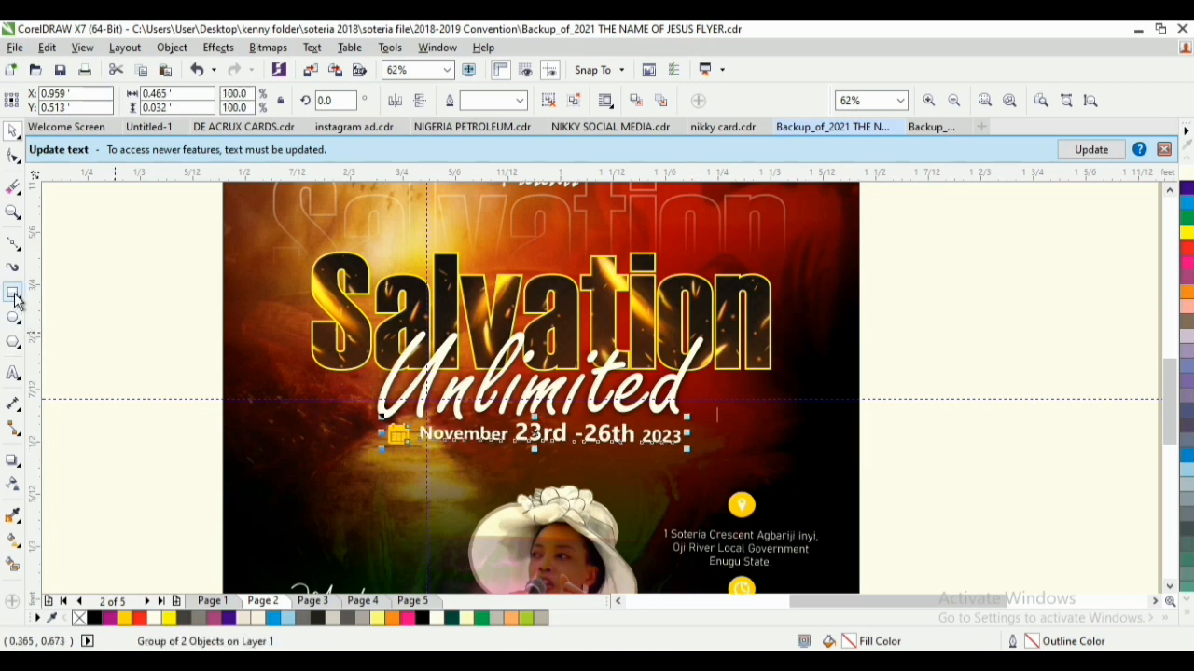
{"action": "left_click_drag", "start_coordinate": [265, 264], "coordinate": [308, 356]}
{"action": "key", "text": "space"}
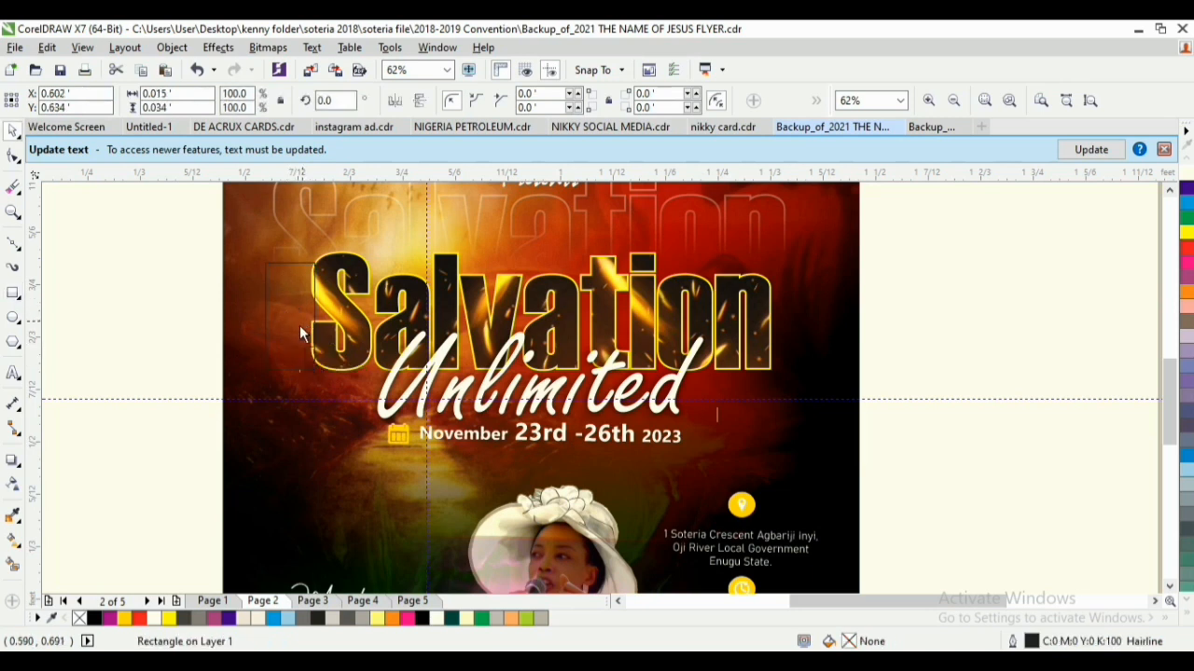
{"action": "key", "text": "ctrl+z"}
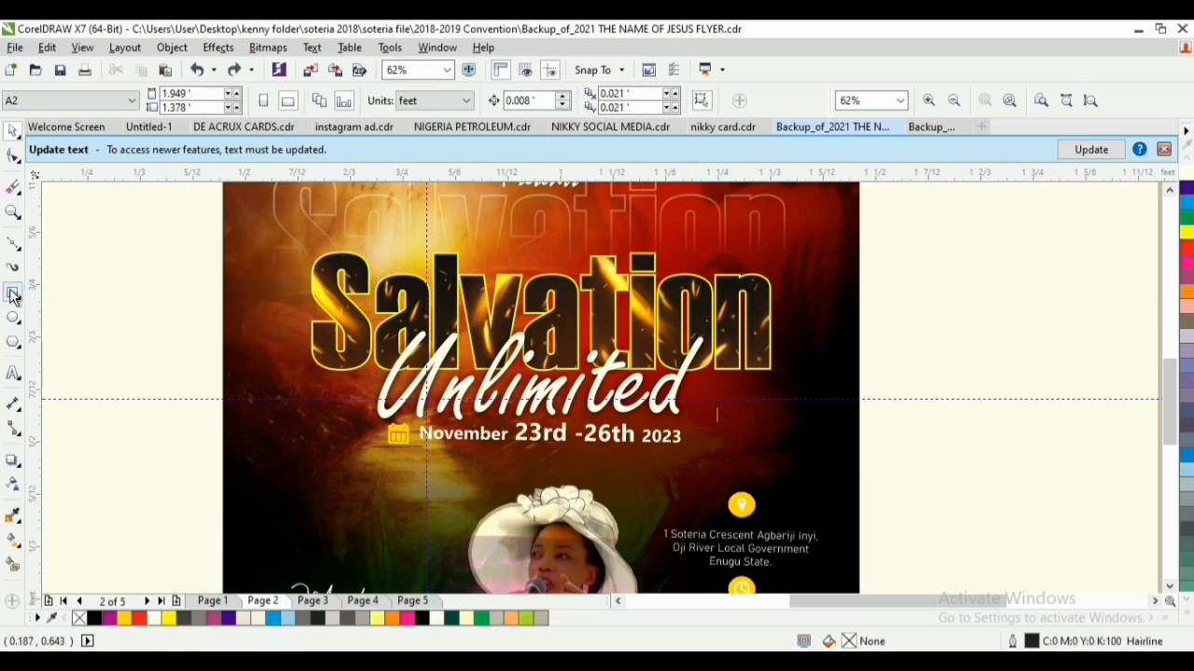
Draw an upright rectangle about 0.051' by 0.144' just left of the "Salvation" title and give it a white outline
{"action": "double_click", "coordinate": [13, 293]}
{"action": "left_click_drag", "start_coordinate": [271, 271], "coordinate": [303, 362]}
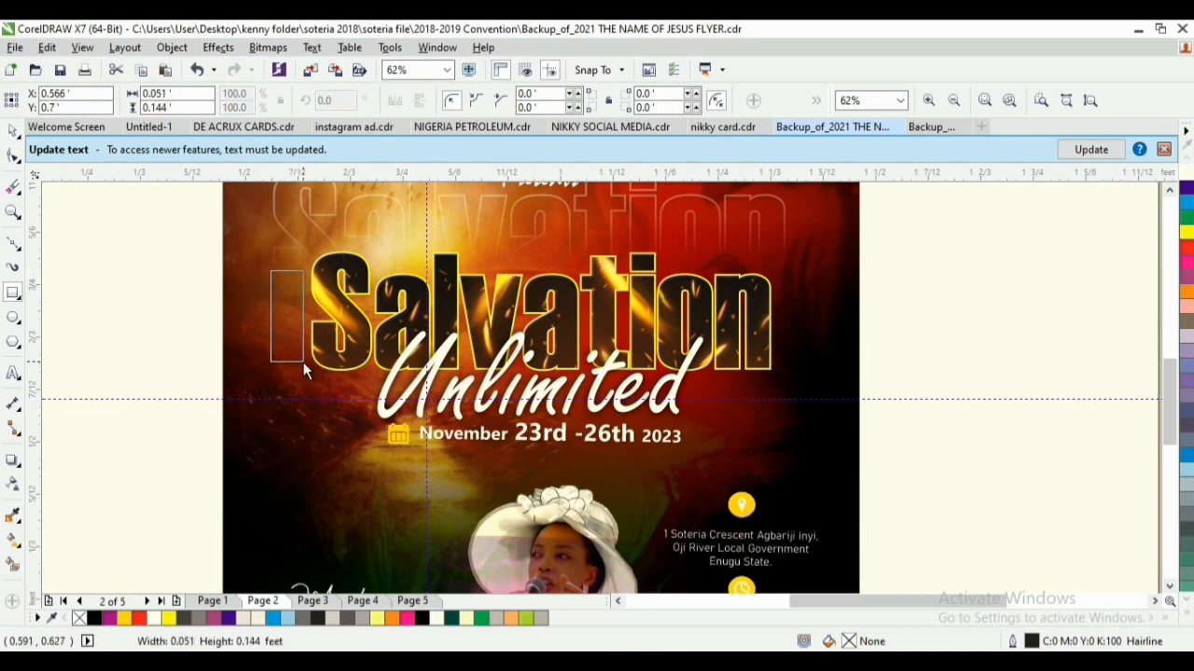
{"action": "scroll", "coordinate": [280, 308], "scroll_direction": "up", "scroll_amount": 2}
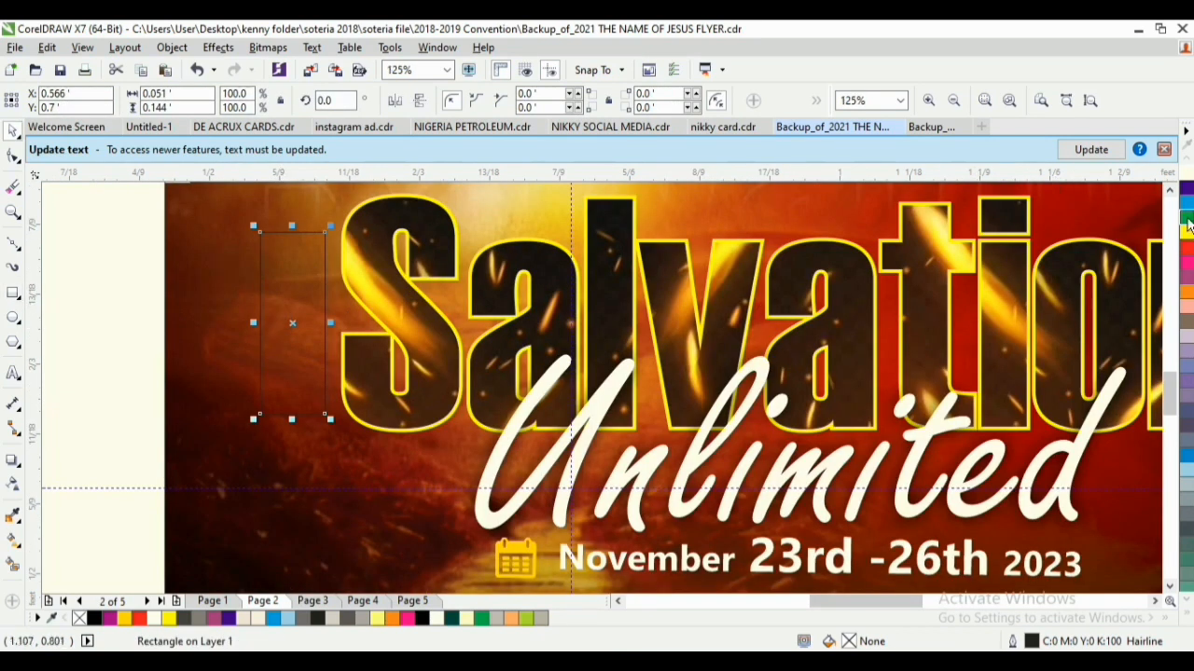
{"action": "right_click", "coordinate": [1186, 171]}
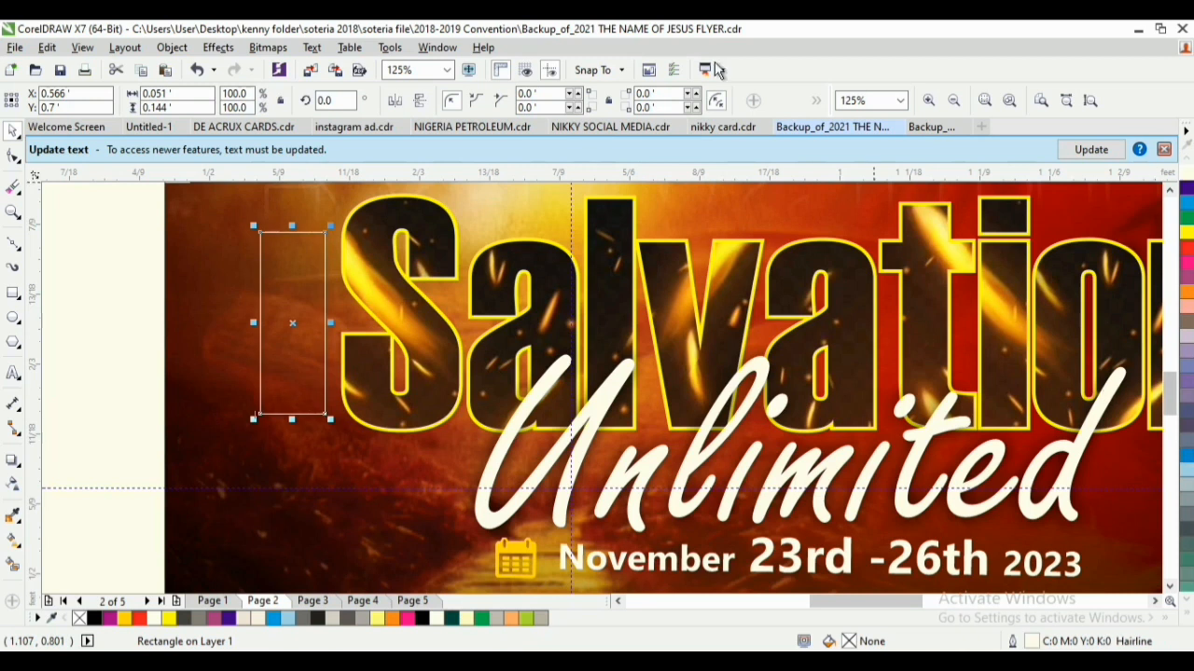
Round the rectangle's corners to about 0.011' and set its outline width to 1.0 pt
{"action": "left_click", "coordinate": [10, 157]}
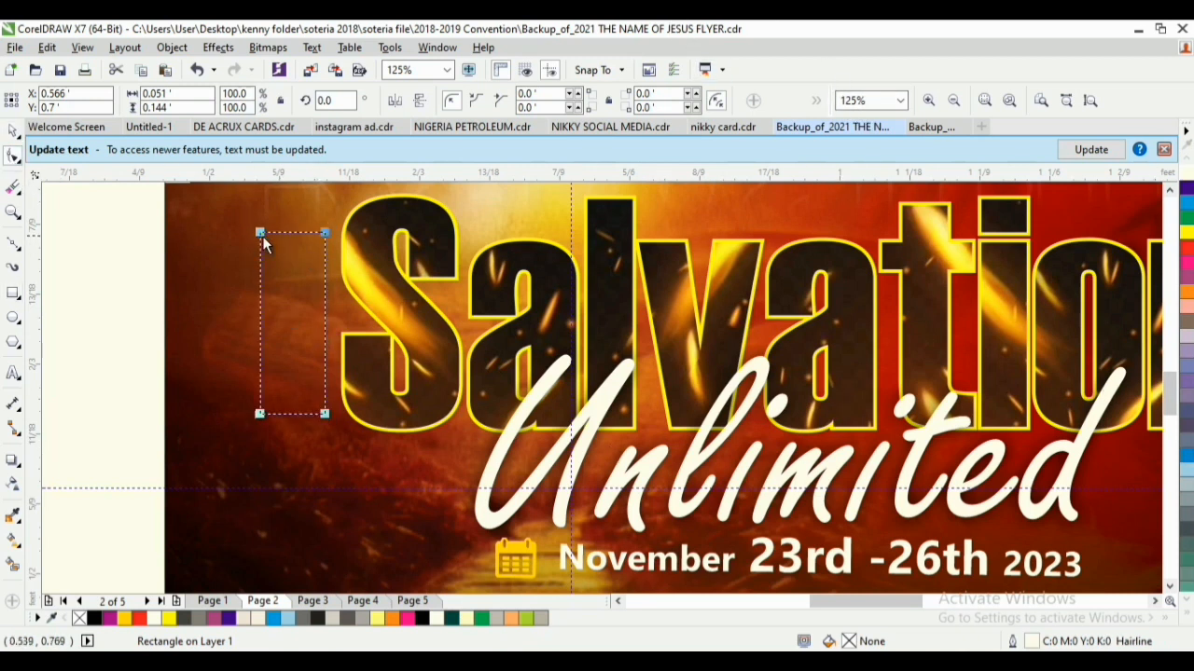
{"action": "left_click_drag", "start_coordinate": [263, 245], "coordinate": [267, 253]}
{"action": "key", "text": "space"}
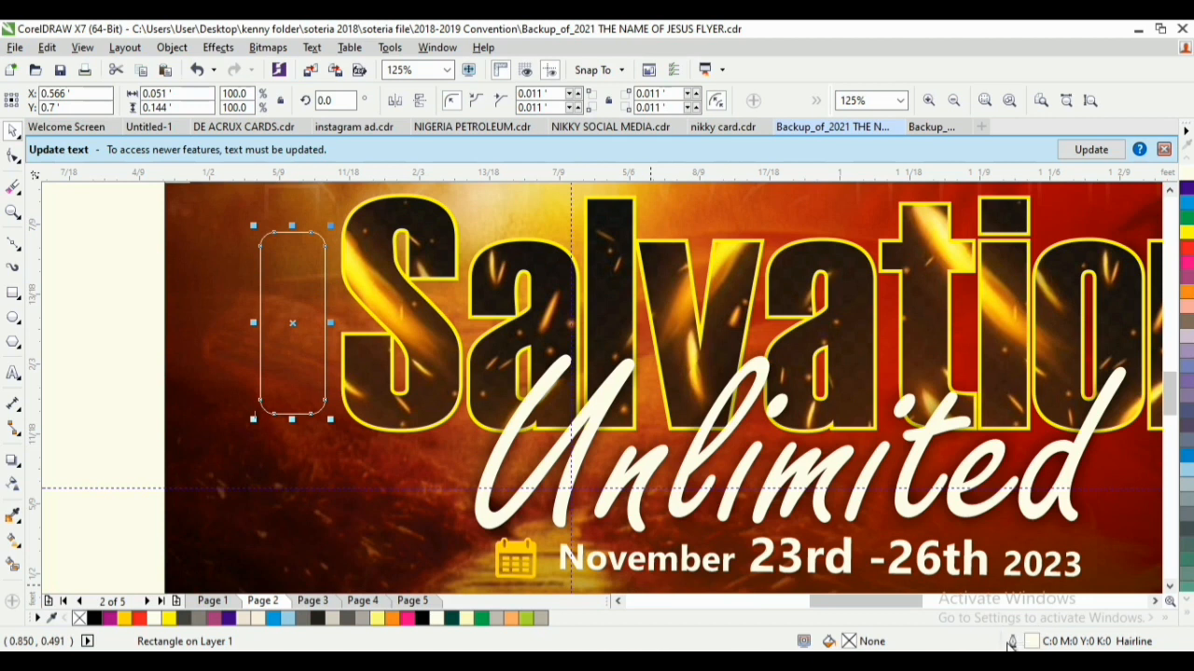
{"action": "double_click", "coordinate": [1010, 642]}
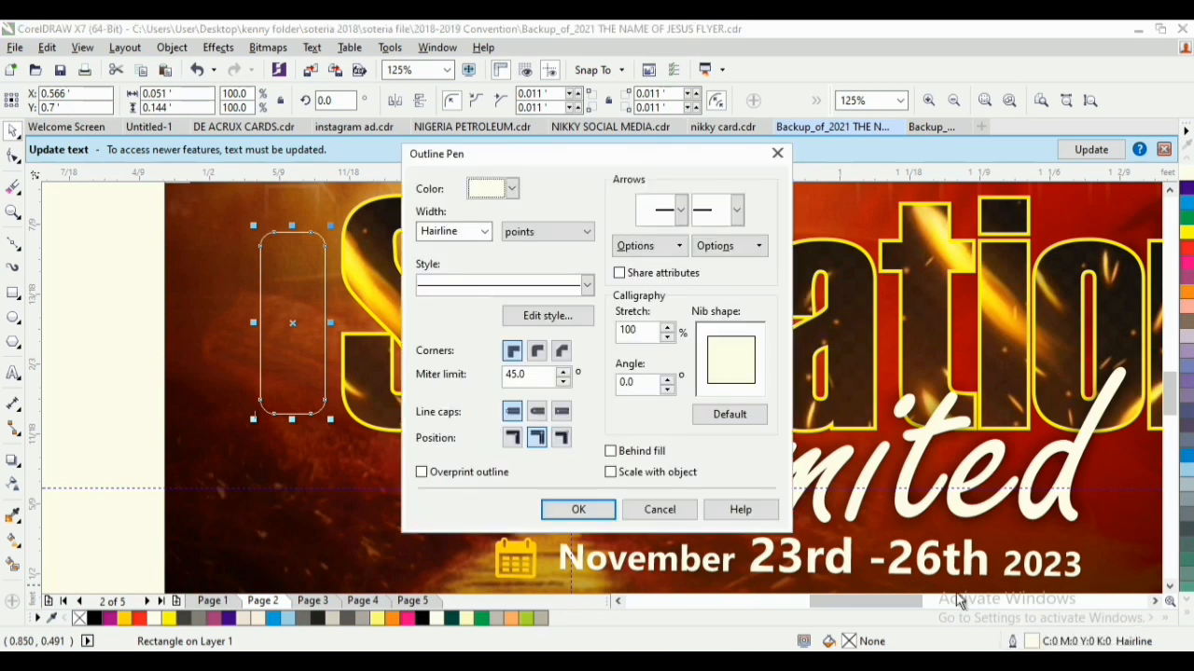
{"action": "left_click", "coordinate": [482, 231]}
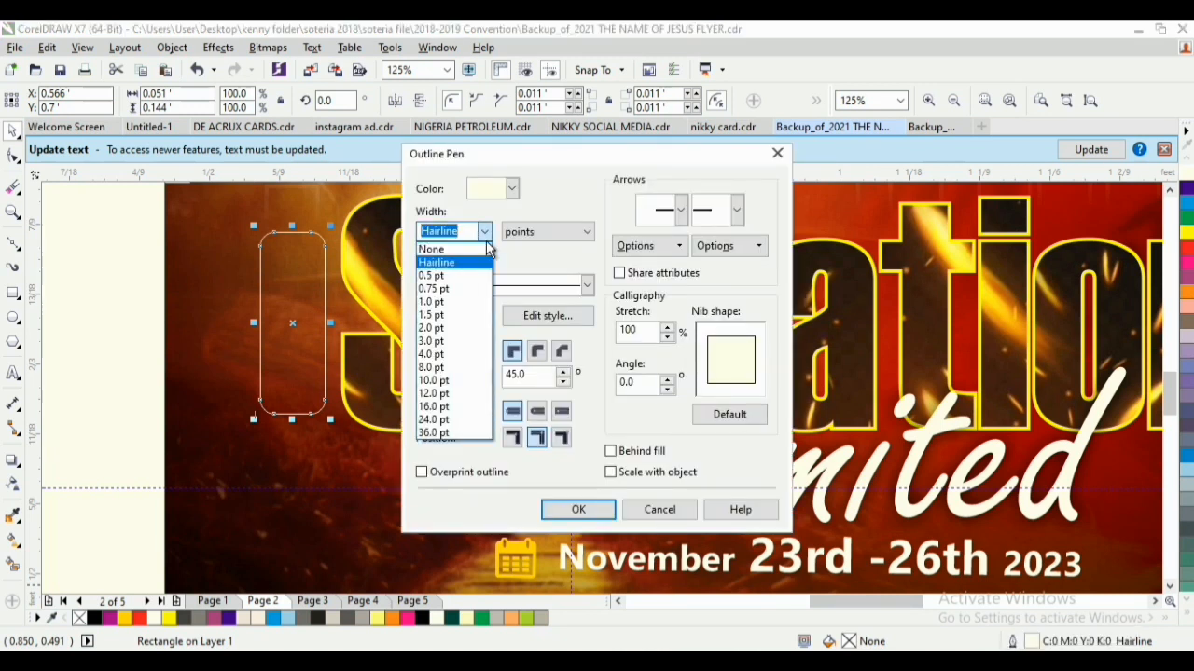
{"action": "left_click", "coordinate": [463, 302]}
{"action": "left_click", "coordinate": [600, 505]}
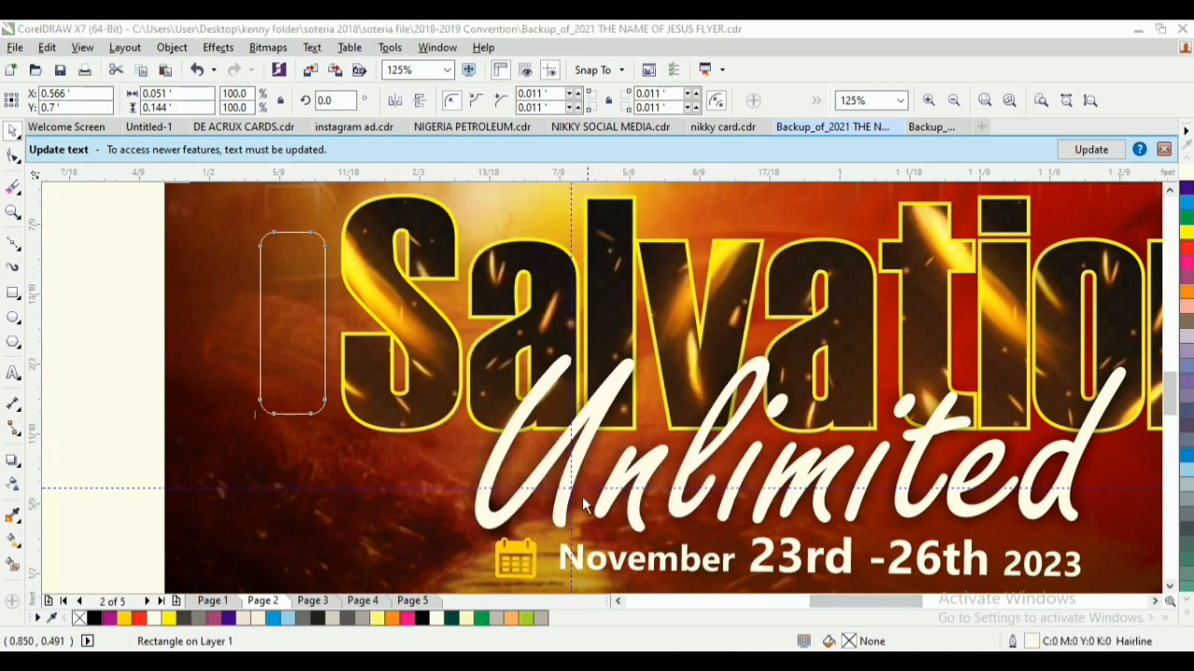
Add the artistic text "THEME" in capitals beside the flyer's left edge, below the rounded rectangle
{"action": "left_click", "coordinate": [14, 372]}
{"action": "left_click", "coordinate": [91, 452]}
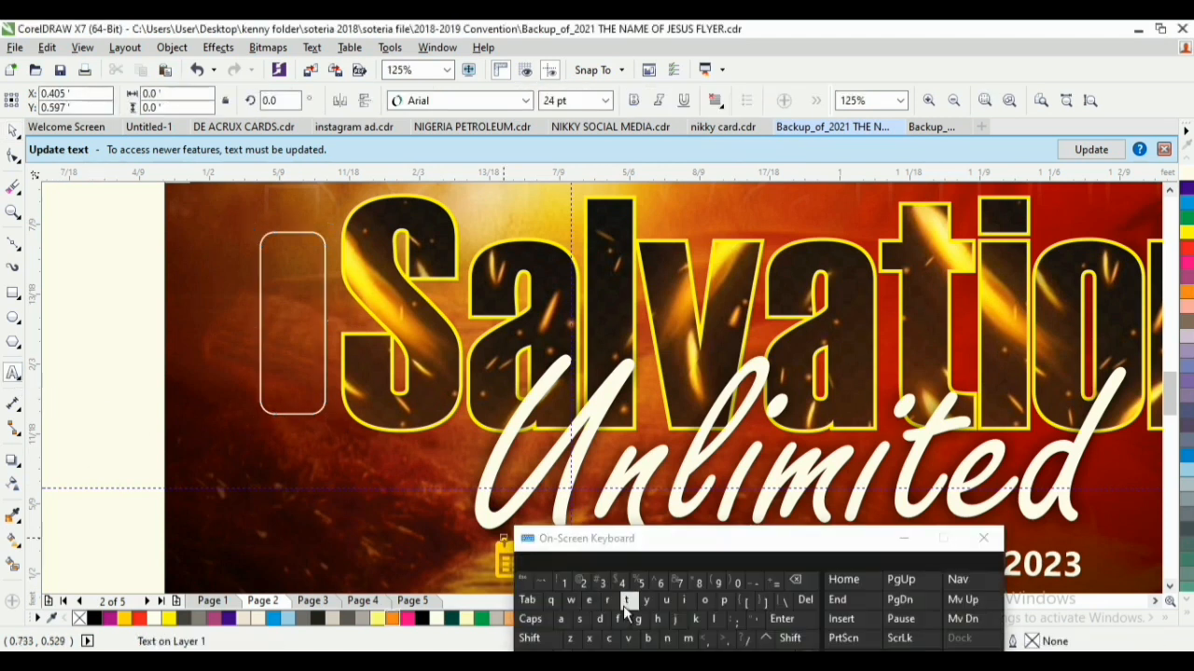
{"action": "left_click", "coordinate": [67, 454]}
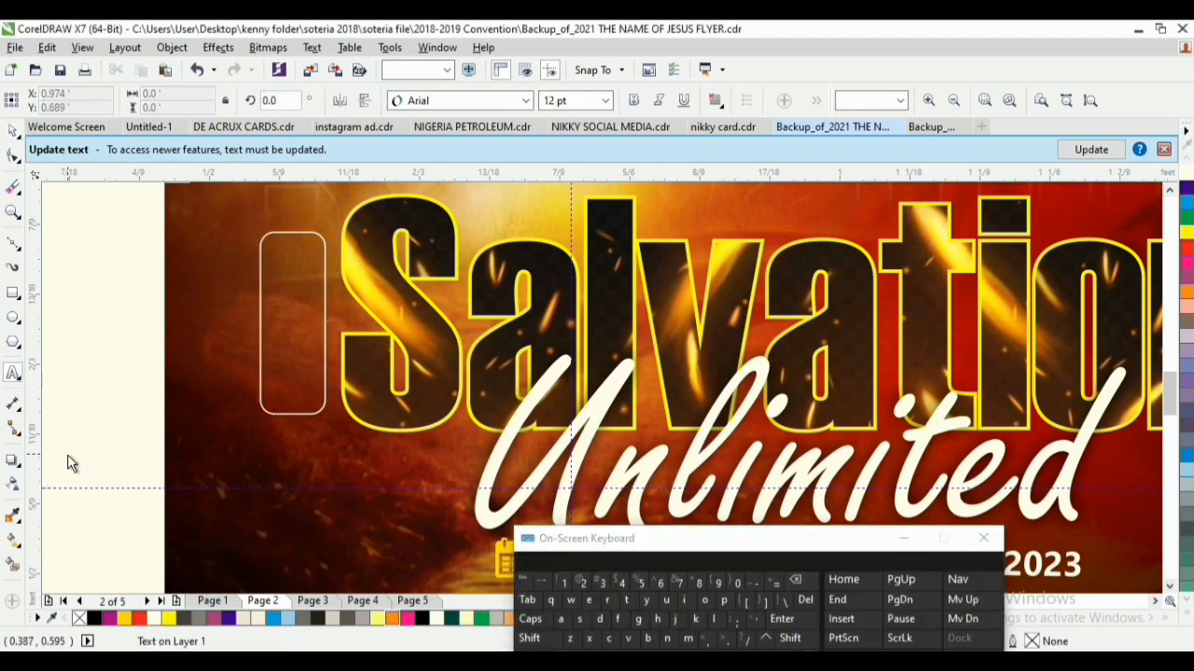
{"action": "left_click", "coordinate": [530, 620]}
{"action": "left_click", "coordinate": [629, 601]}
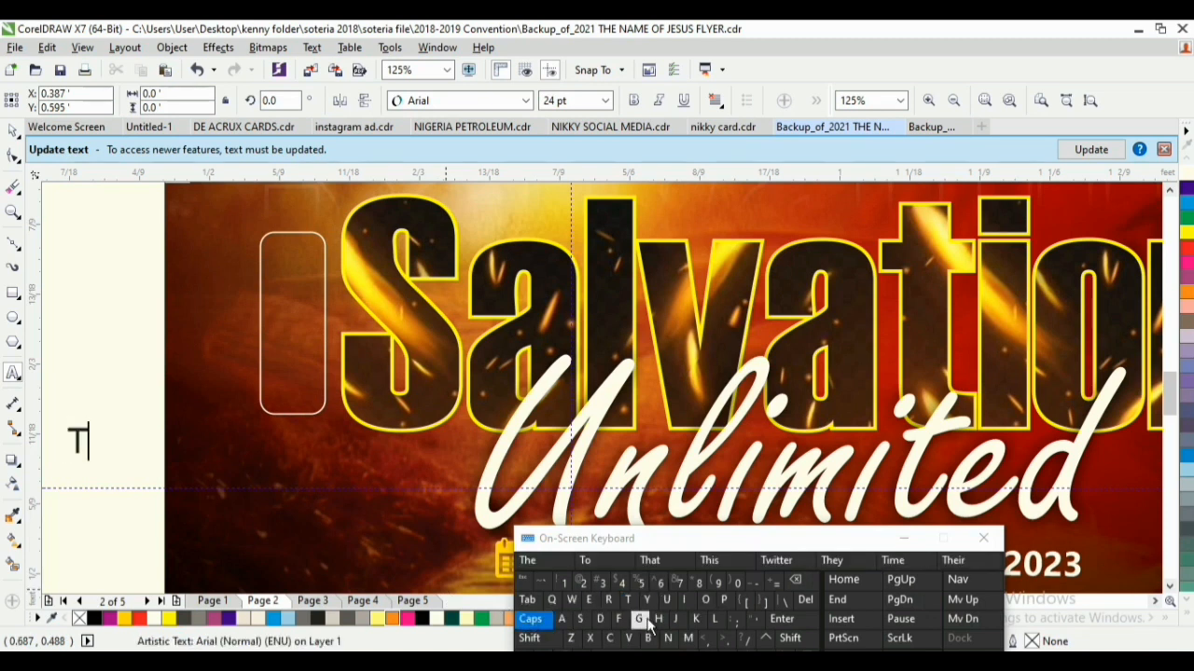
{"action": "left_click", "coordinate": [658, 619]}
{"action": "left_click", "coordinate": [589, 600]}
{"action": "left_click", "coordinate": [687, 639]}
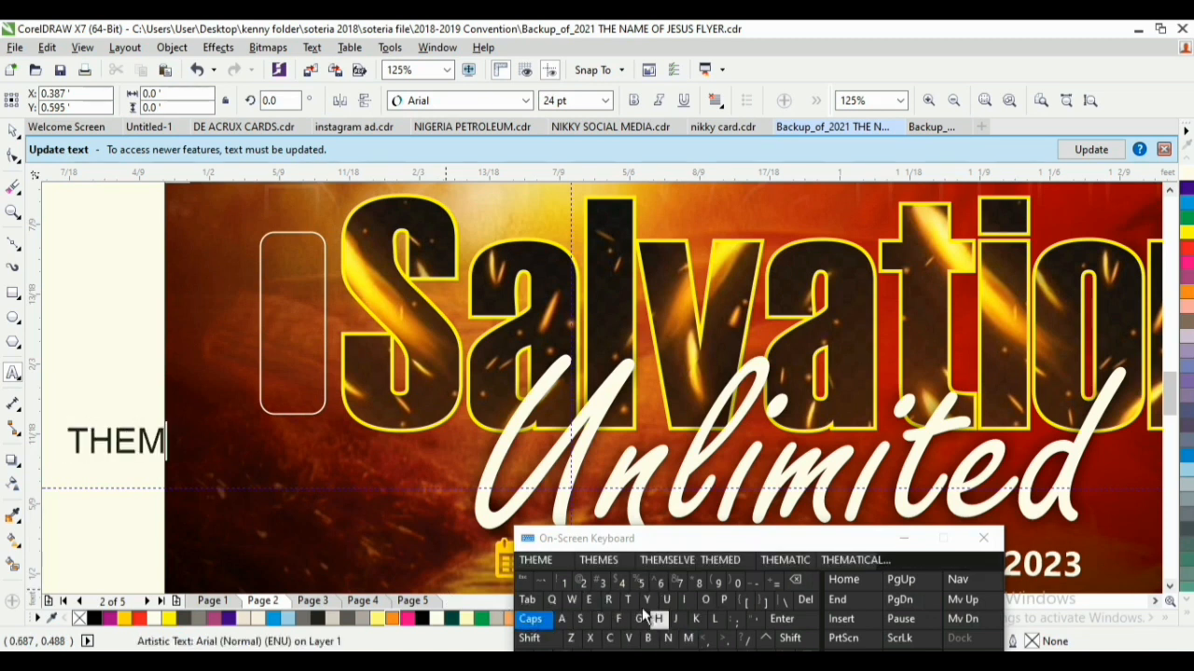
{"action": "left_click", "coordinate": [589, 600]}
Rotate the "THEME" text to 90 degrees so that it reads upward
{"action": "left_click", "coordinate": [262, 101]}
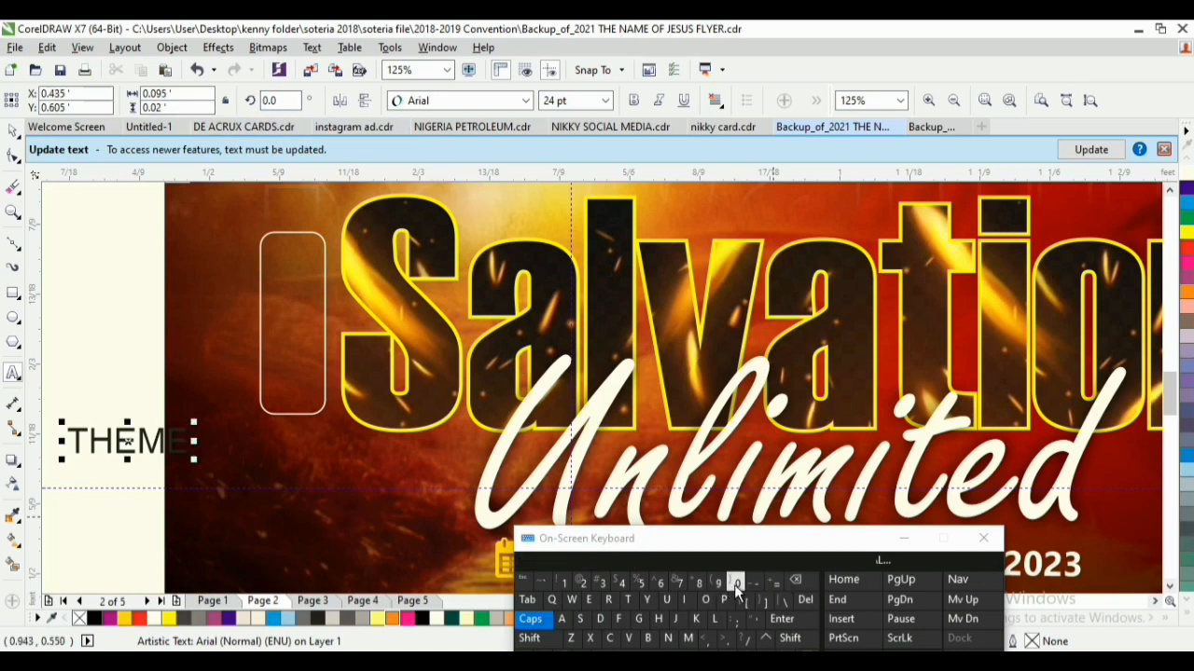
{"action": "double_click", "coordinate": [12, 134]}
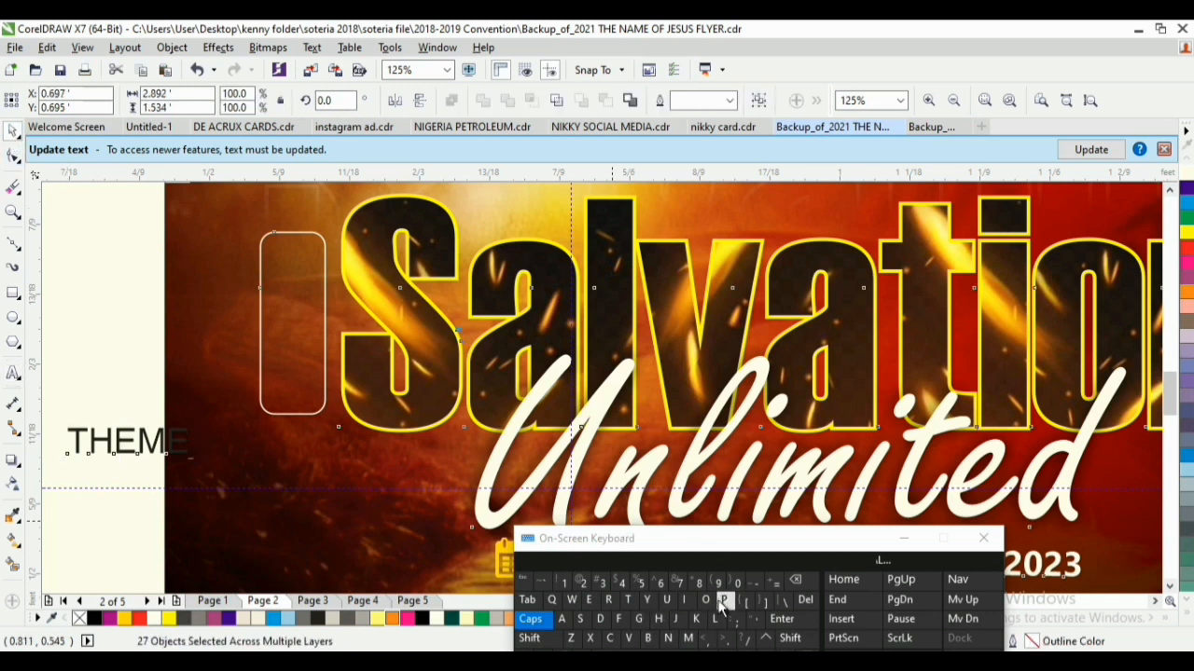
{"action": "left_click", "coordinate": [154, 457]}
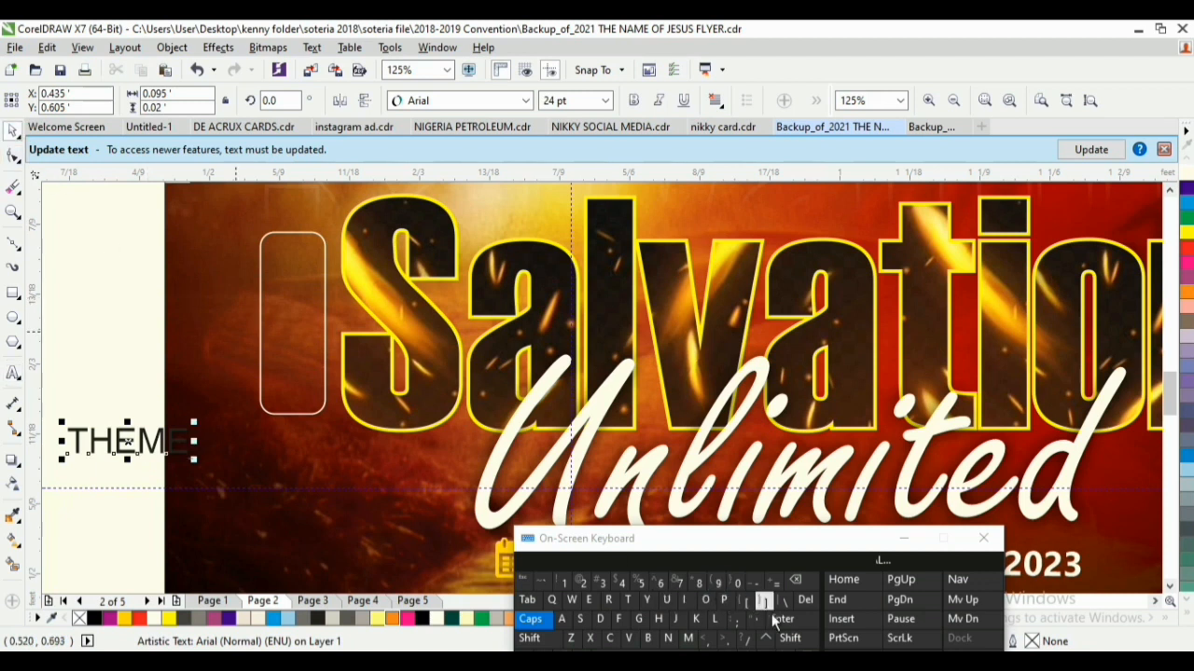
{"action": "left_click", "coordinate": [127, 394]}
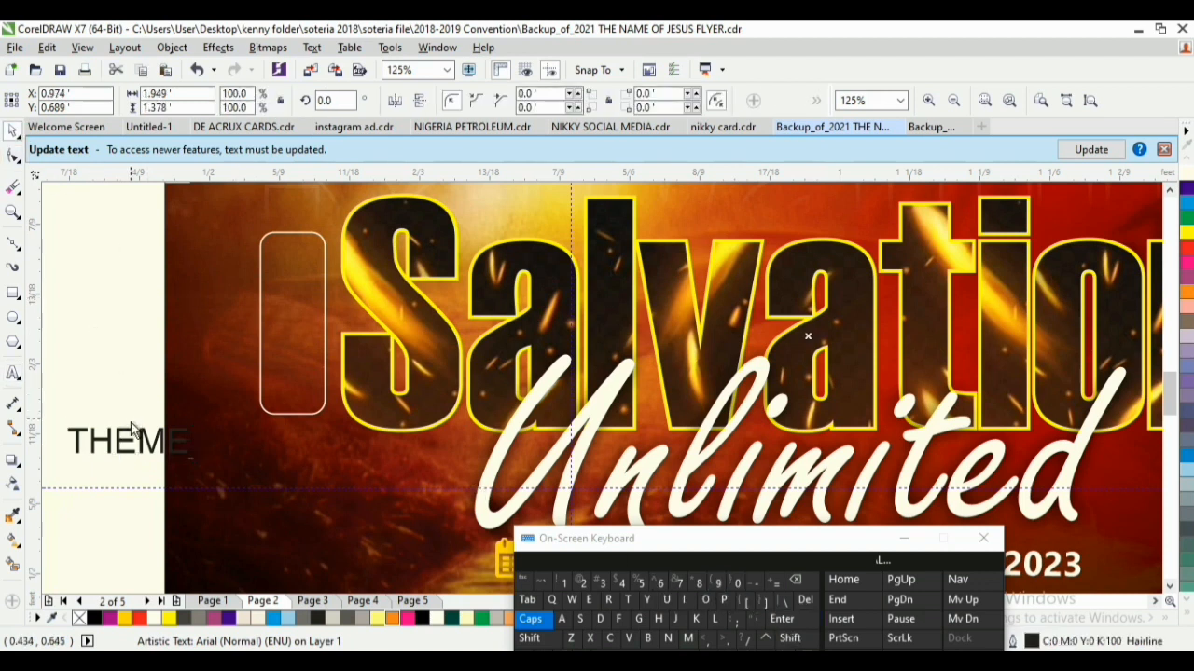
{"action": "left_click", "coordinate": [129, 431]}
{"action": "left_click", "coordinate": [280, 100]}
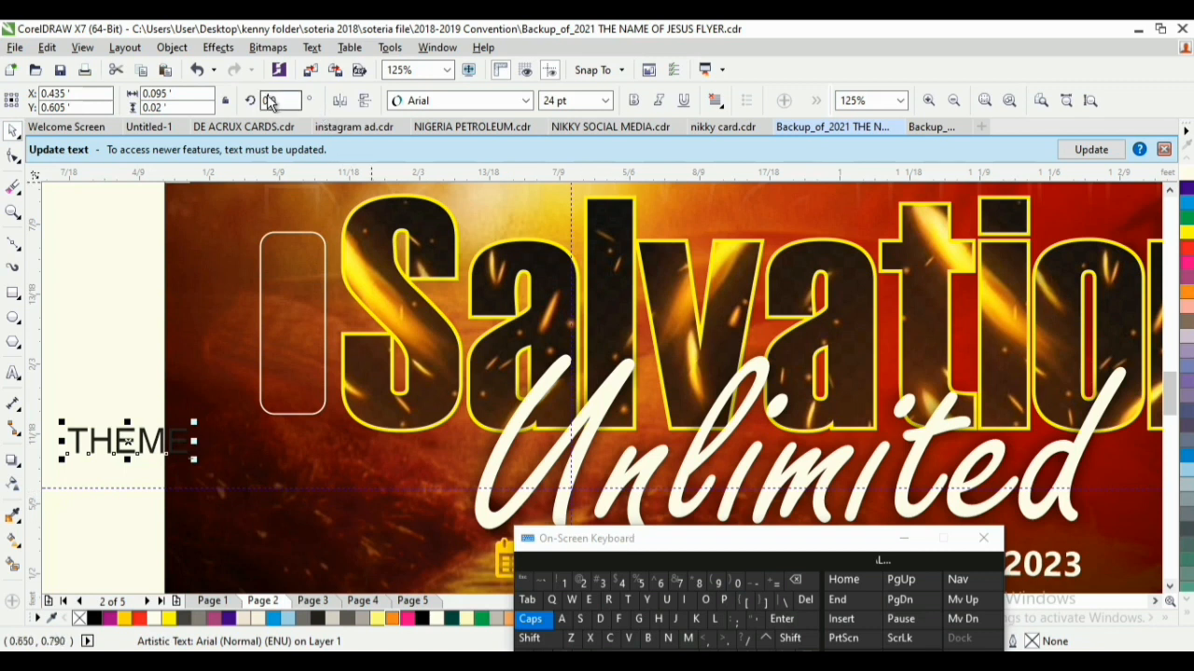
{"action": "type", "text": "9"}
{"action": "left_click", "coordinate": [734, 584]}
{"action": "left_click", "coordinate": [781, 619]}
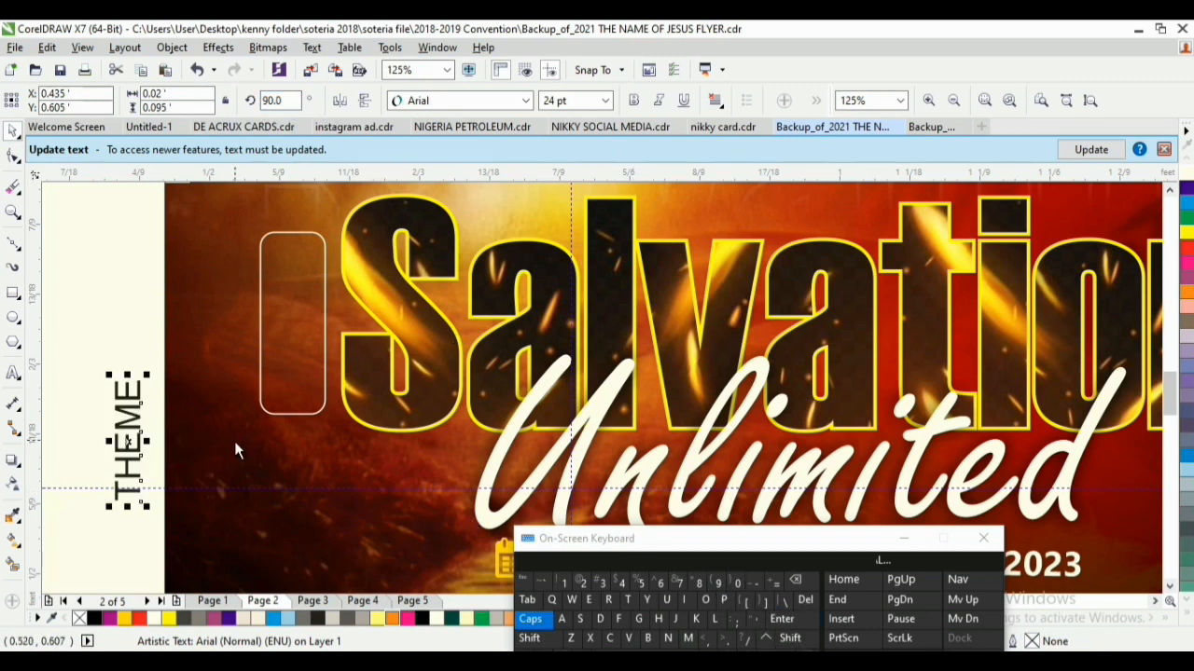
Change the font of the "THEME" text to News706 BT
{"action": "left_click", "coordinate": [428, 100]}
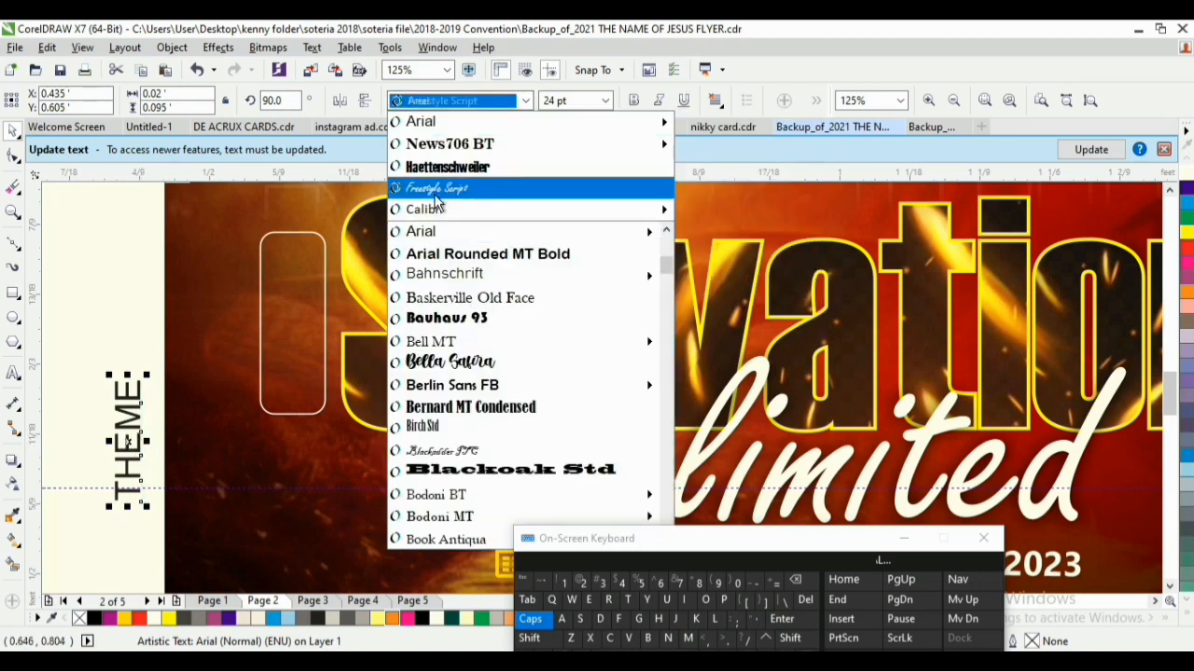
{"action": "mouse_move", "coordinate": [435, 216]}
{"action": "left_click", "coordinate": [449, 143]}
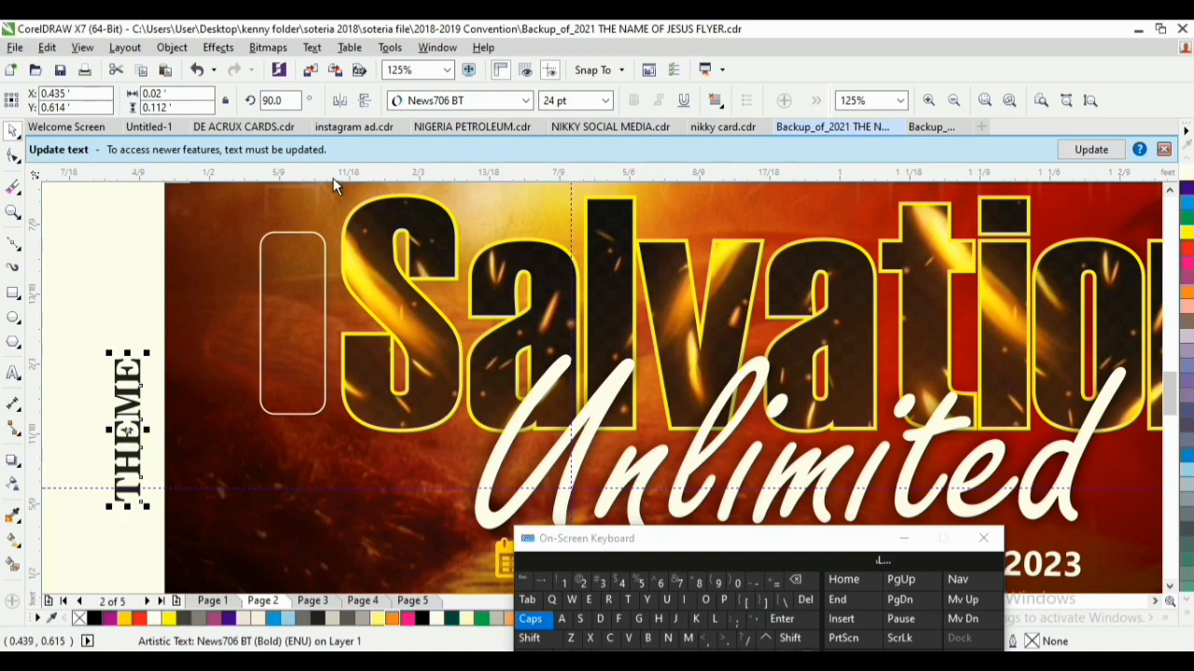
Change the font of the "THEME" text to Calibri and place the text inside the rounded rectangle
{"action": "left_click", "coordinate": [427, 105]}
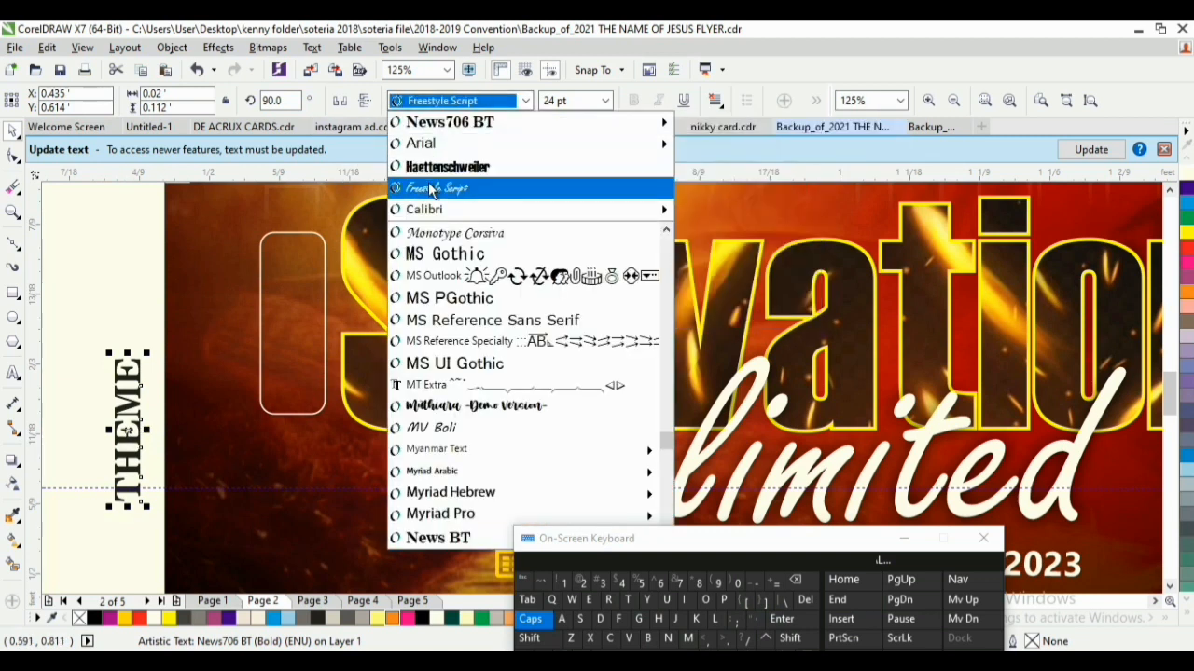
{"action": "left_click", "coordinate": [436, 216]}
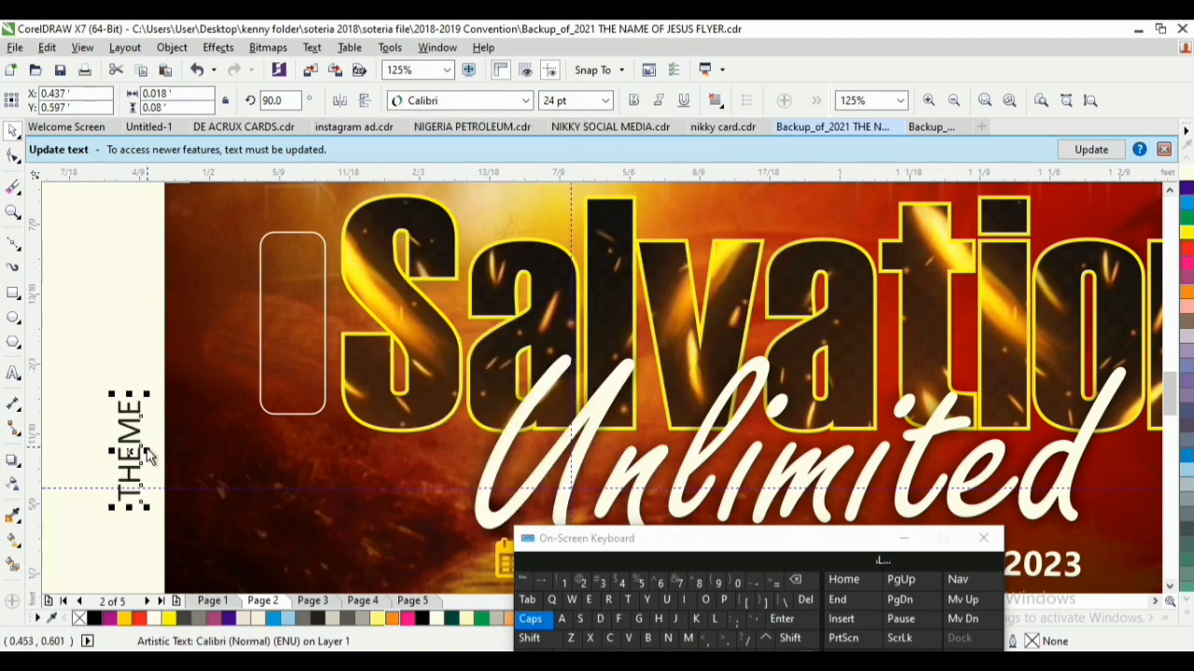
{"action": "left_click_drag", "start_coordinate": [128, 456], "coordinate": [296, 317]}
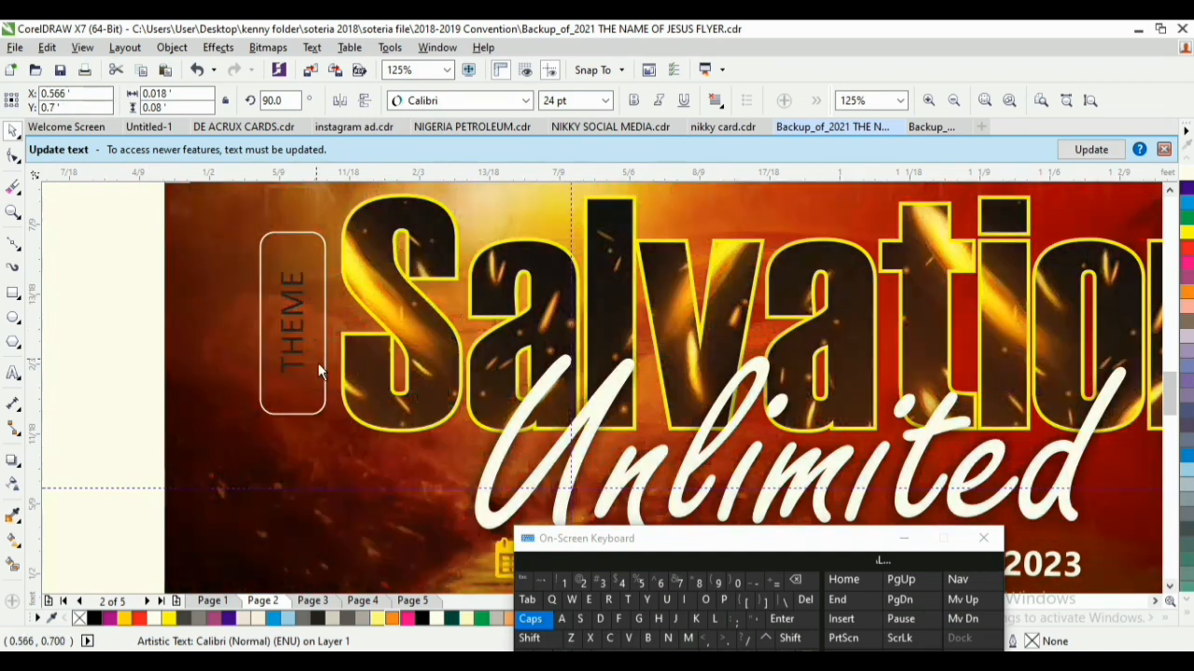
Enlarge the "THEME" text to about 32.4 pt within the rounded rectangle and color it white
{"action": "left_click", "coordinate": [313, 384]}
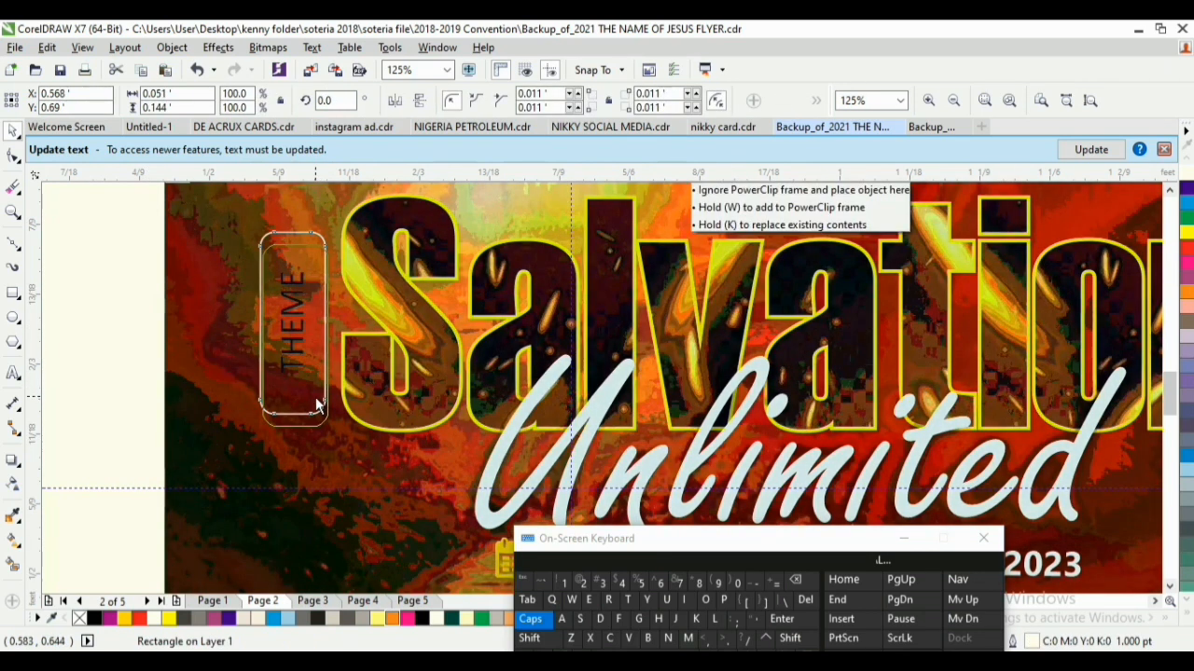
{"action": "key", "text": "ctrl+z"}
{"action": "left_click", "coordinate": [290, 348]}
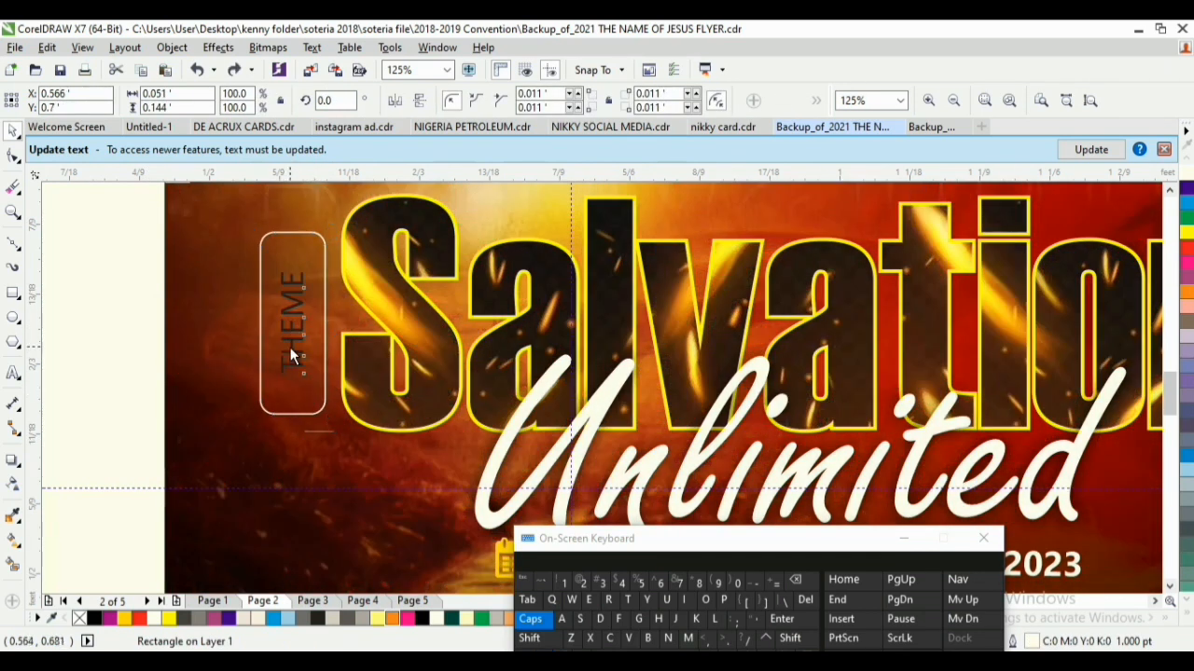
{"action": "left_click_drag", "start_coordinate": [314, 381], "coordinate": [321, 410]}
{"action": "left_click", "coordinate": [1186, 174]}
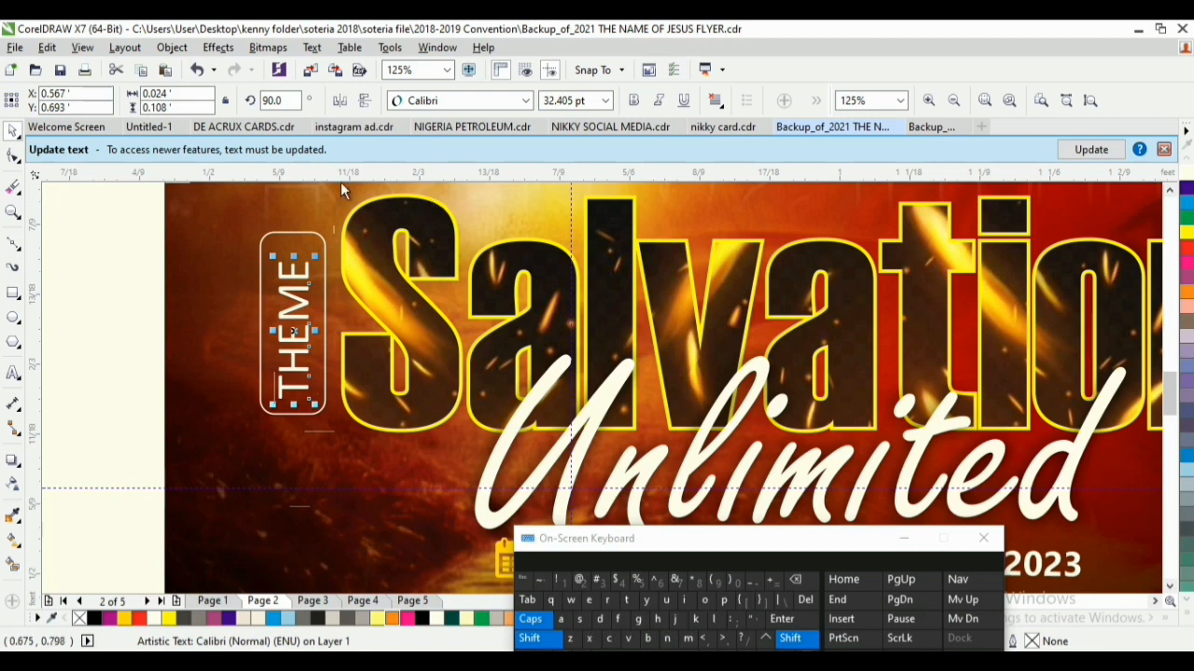
Align the "THEME" text and the rounded rectangle centrally to each other, horizontally and vertically
{"action": "left_click", "coordinate": [299, 244], "text": "shift"}
{"action": "key", "text": "r"}
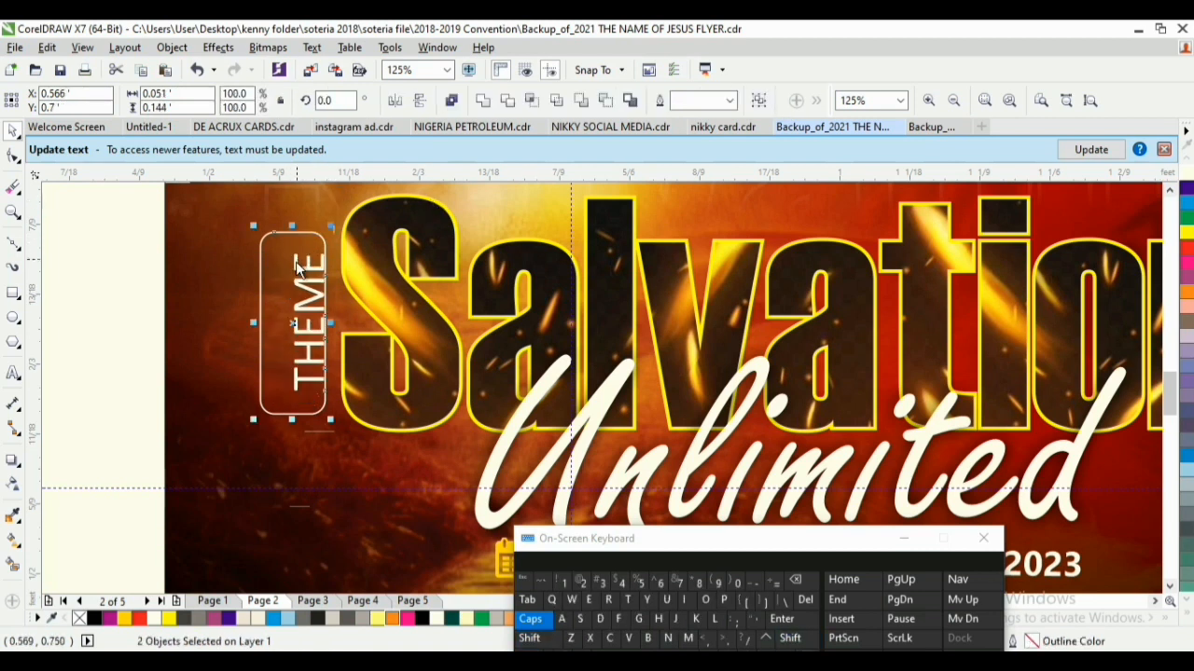
{"action": "key", "text": "e"}
{"action": "key", "text": "ctrl+z"}
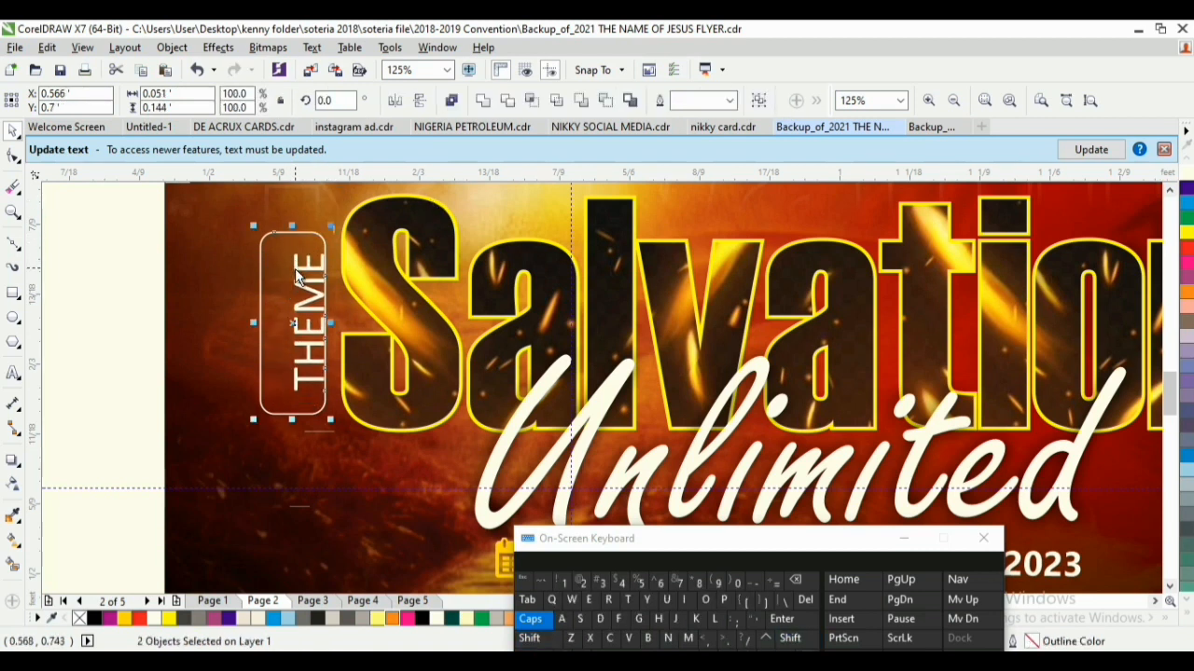
{"action": "key", "text": "c"}
{"action": "key", "text": "z"}
{"action": "right_click", "coordinate": [325, 299]}
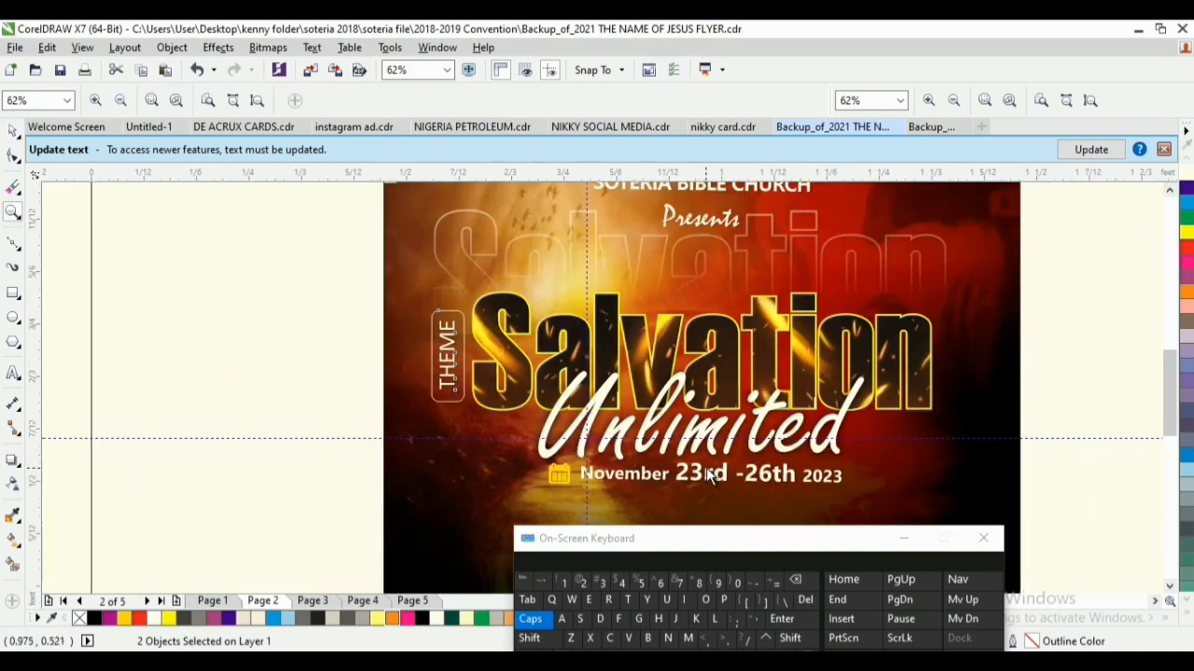
{"action": "left_click", "coordinate": [903, 541]}
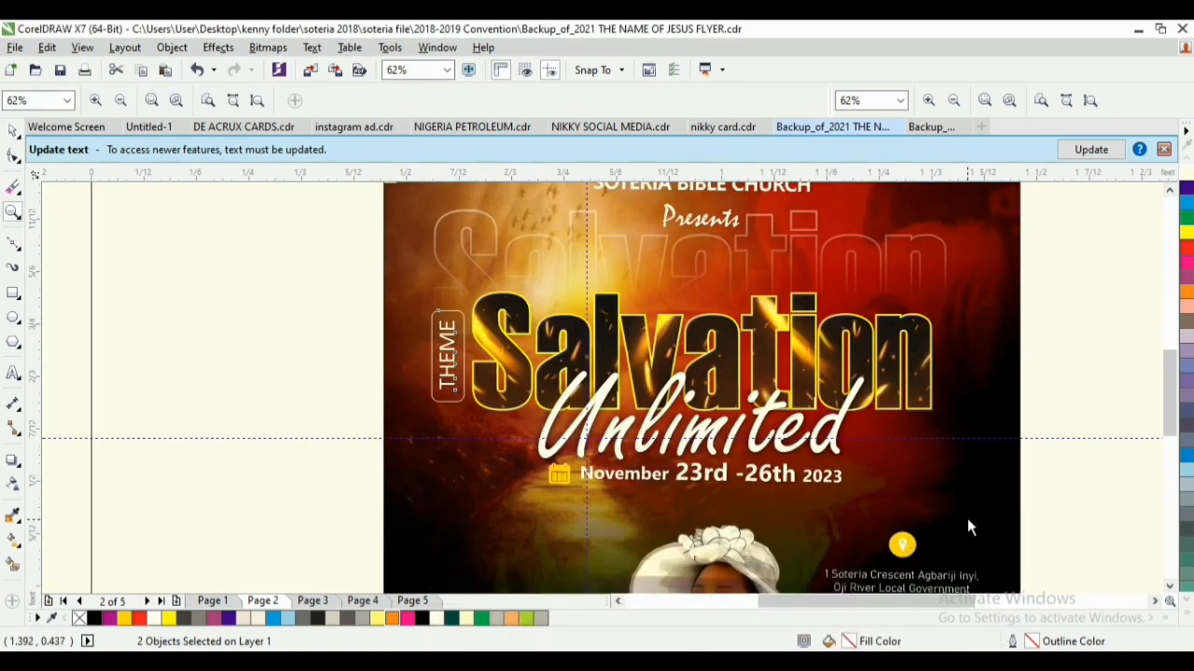
{"action": "key", "text": "space"}
{"action": "left_click", "coordinate": [262, 308]}
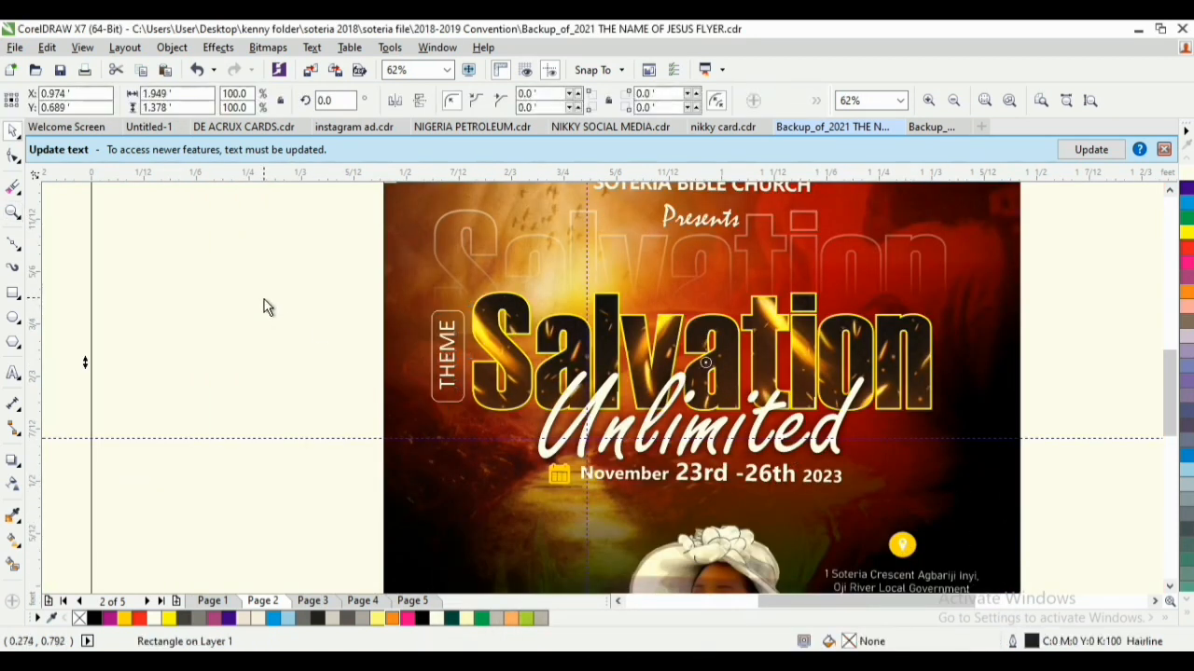
{"action": "left_click_drag", "start_coordinate": [264, 300], "coordinate": [327, 348]}
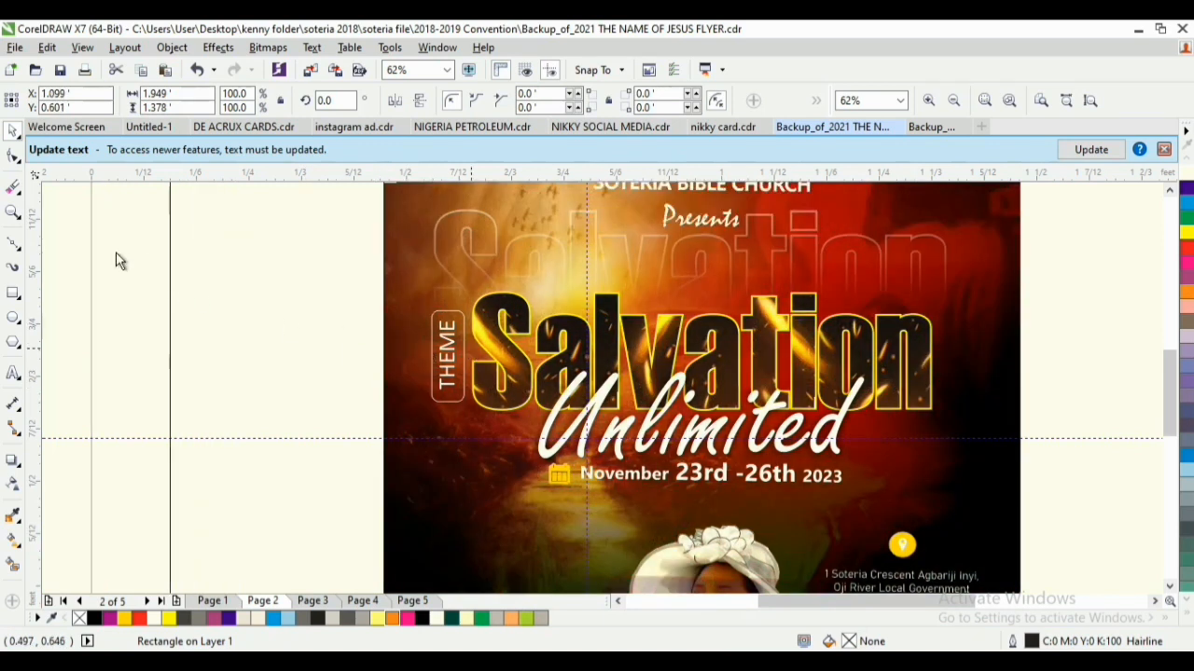
{"action": "key", "text": "ctrl+z"}
Scale the "THEME" text and rectangle together to about 0.134' high, and narrow the rectangle to about 0.039' wide
{"action": "left_click_drag", "start_coordinate": [103, 273], "coordinate": [472, 423]}
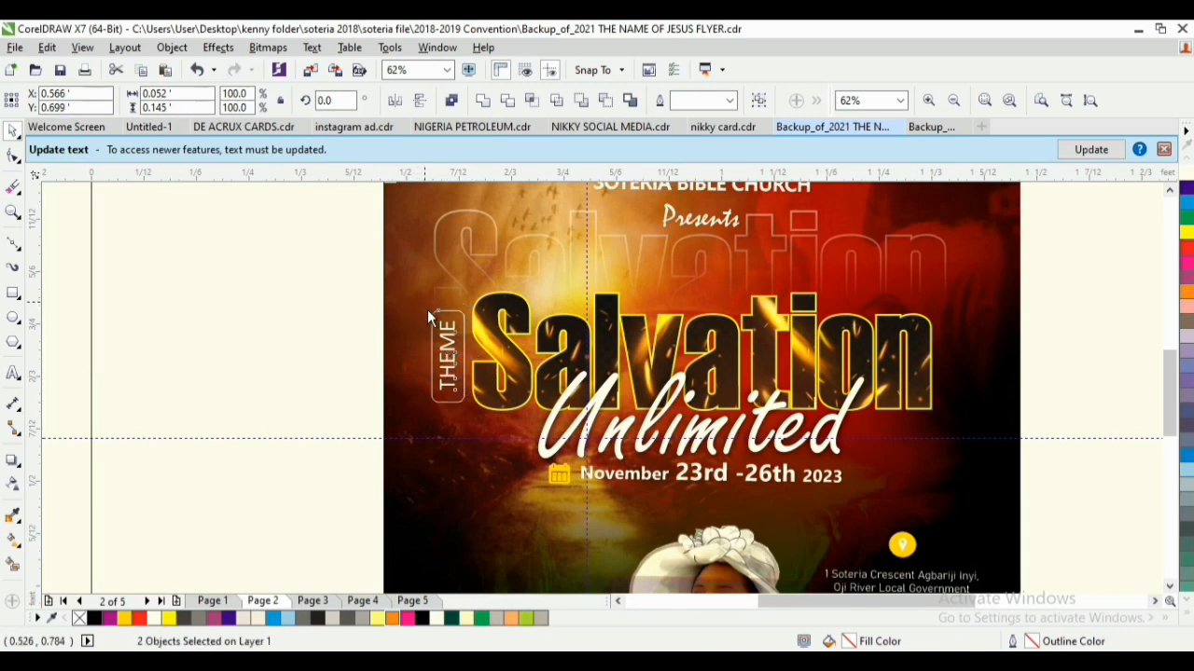
{"action": "left_click_drag", "start_coordinate": [427, 309], "coordinate": [431, 317]}
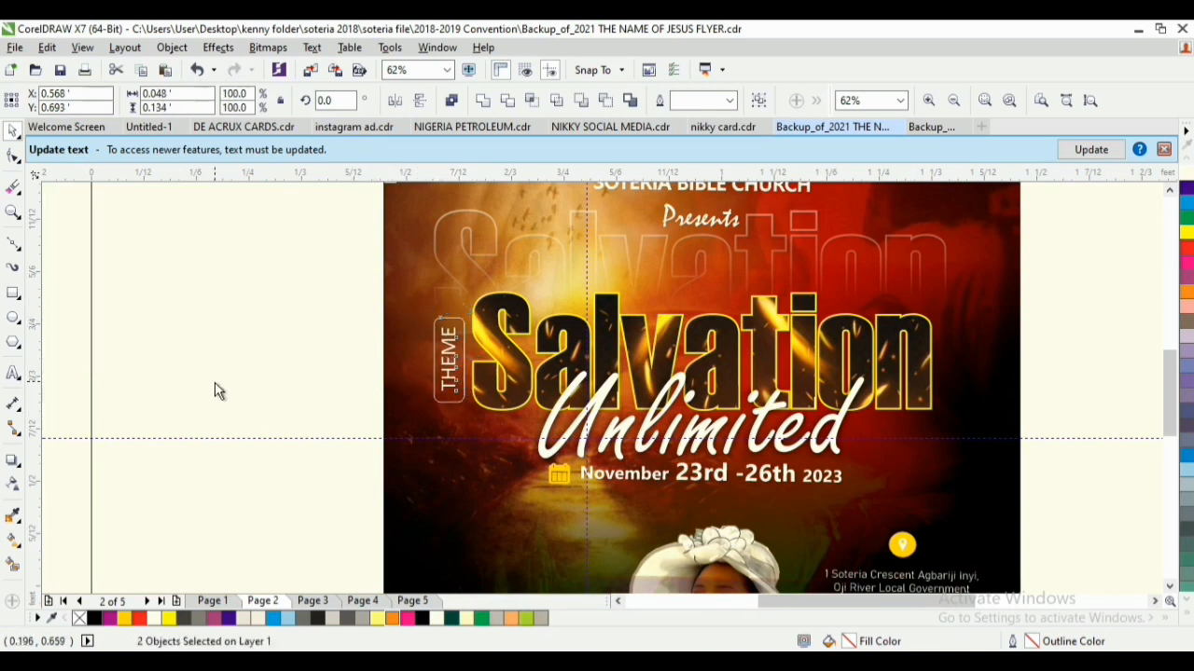
{"action": "left_click", "coordinate": [464, 354]}
{"action": "scroll", "coordinate": [464, 355], "scroll_direction": "up", "scroll_amount": 2}
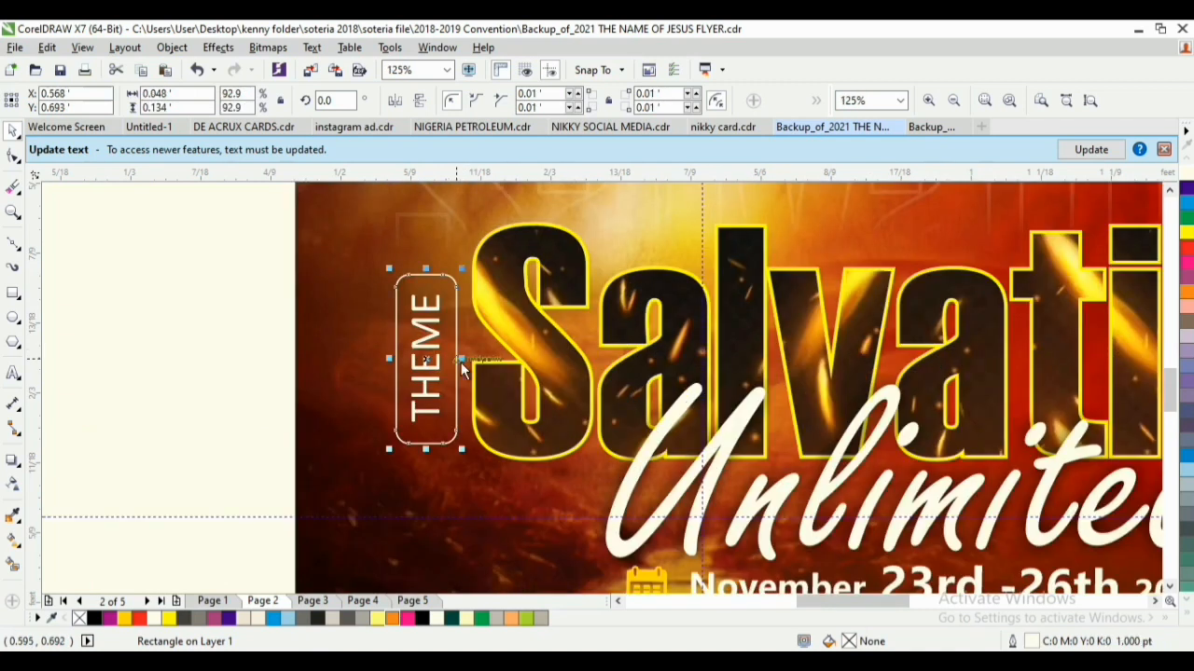
{"action": "left_click_drag", "start_coordinate": [461, 362], "coordinate": [454, 365]}
Move the "THEME" text and its rectangle together slightly closer to the "S" of the "Salvation" title
{"action": "left_click", "coordinate": [427, 373], "text": "shift"}
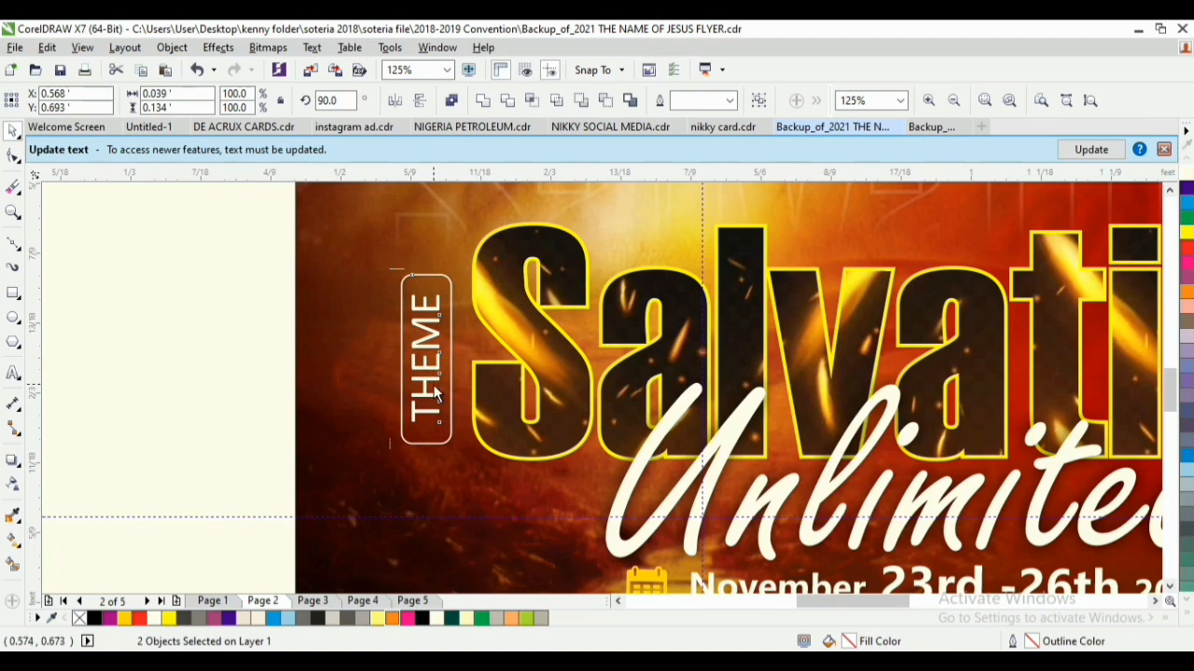
{"action": "left_click_drag", "start_coordinate": [435, 394], "coordinate": [445, 392]}
{"action": "key", "text": "z"}
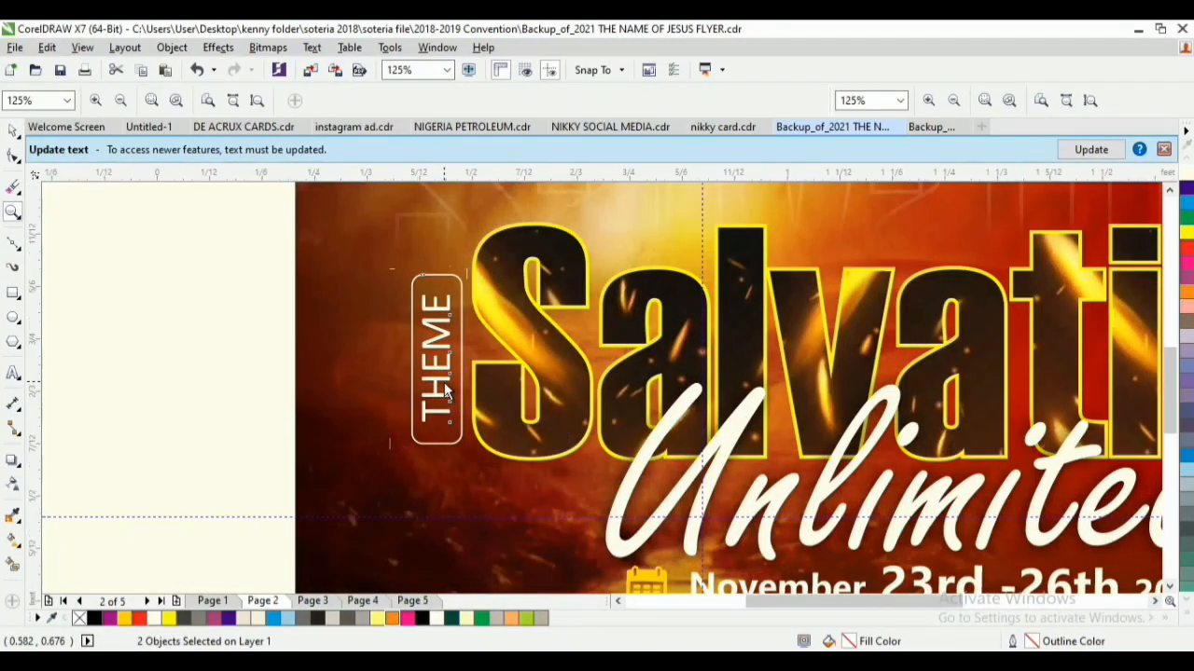
{"action": "right_click", "coordinate": [446, 388]}
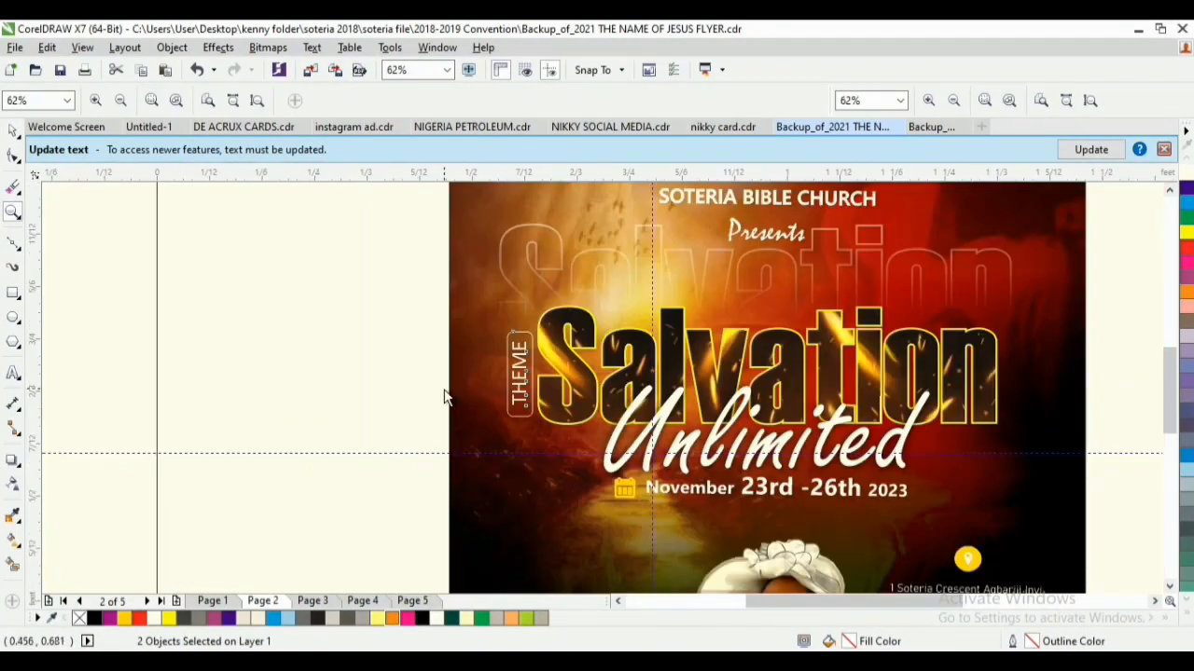
{"action": "left_click", "coordinate": [259, 100]}
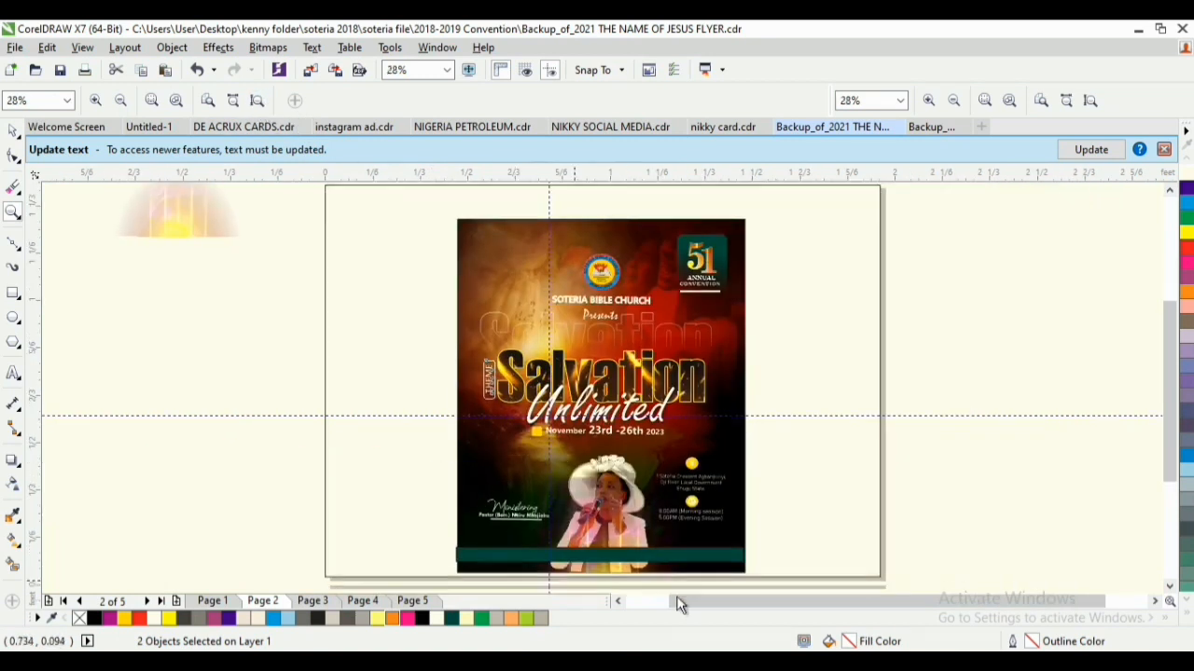
{"action": "left_click_drag", "start_coordinate": [431, 441], "coordinate": [778, 559]}
{"action": "key", "text": "F3"}
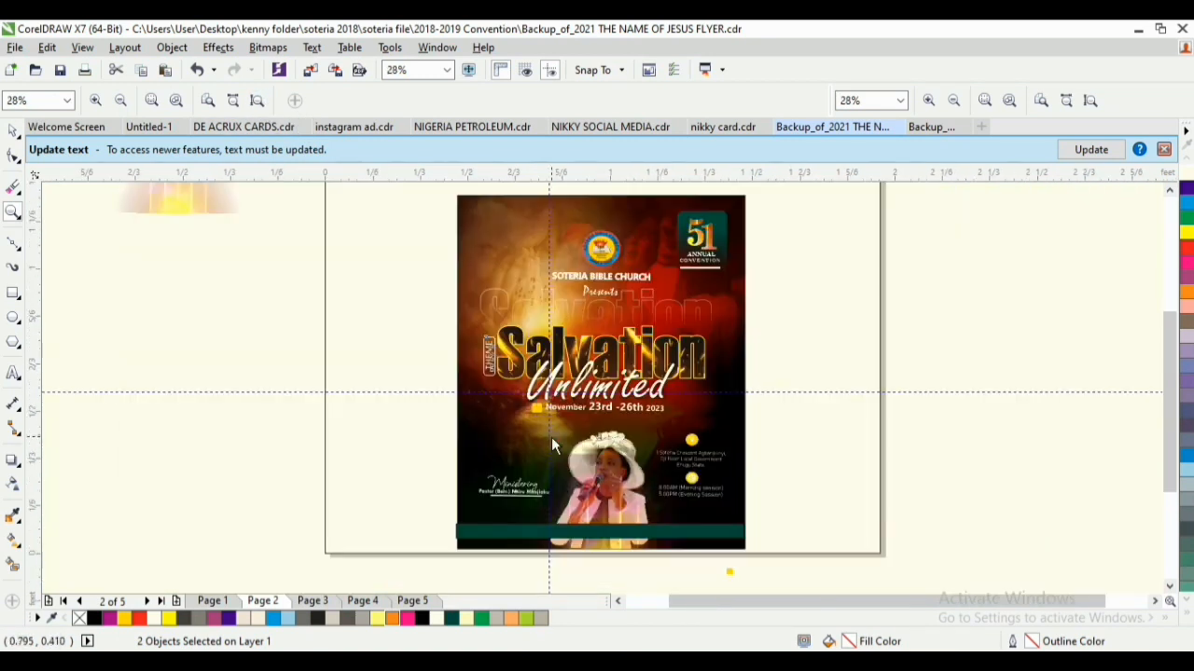
{"action": "key", "text": "space"}
{"action": "left_click", "coordinate": [338, 344]}
{"action": "key", "text": "ctrl+z"}
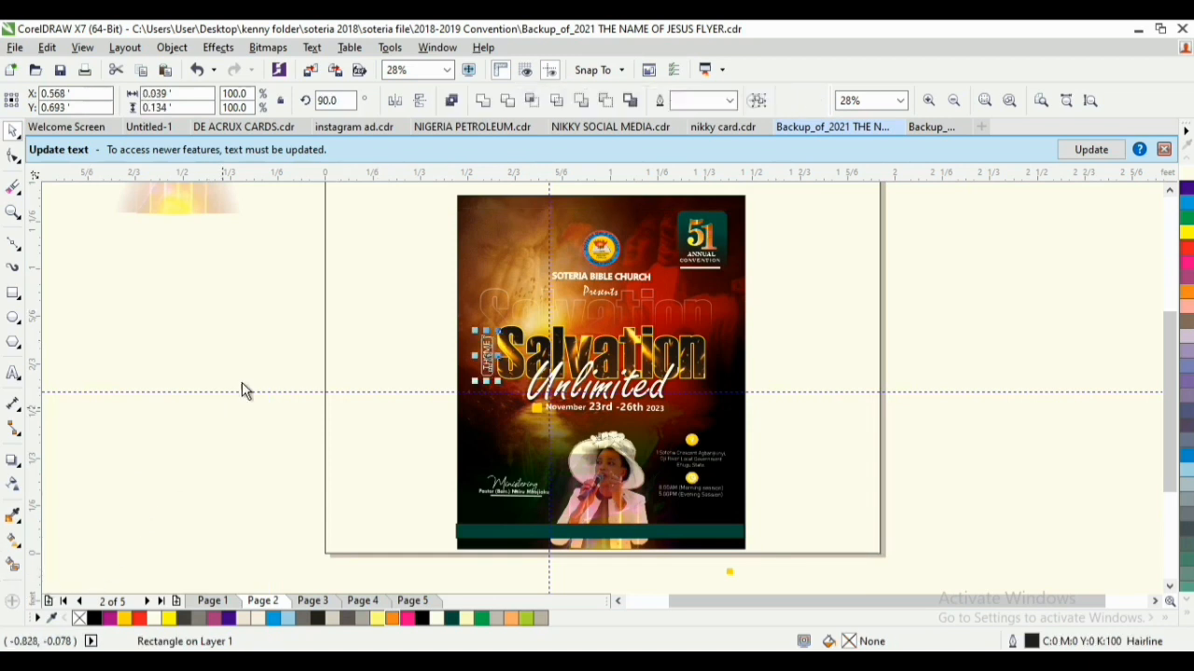
{"action": "left_click_drag", "start_coordinate": [290, 355], "coordinate": [181, 475]}
{"action": "left_click_drag", "start_coordinate": [52, 329], "coordinate": [597, 544]}
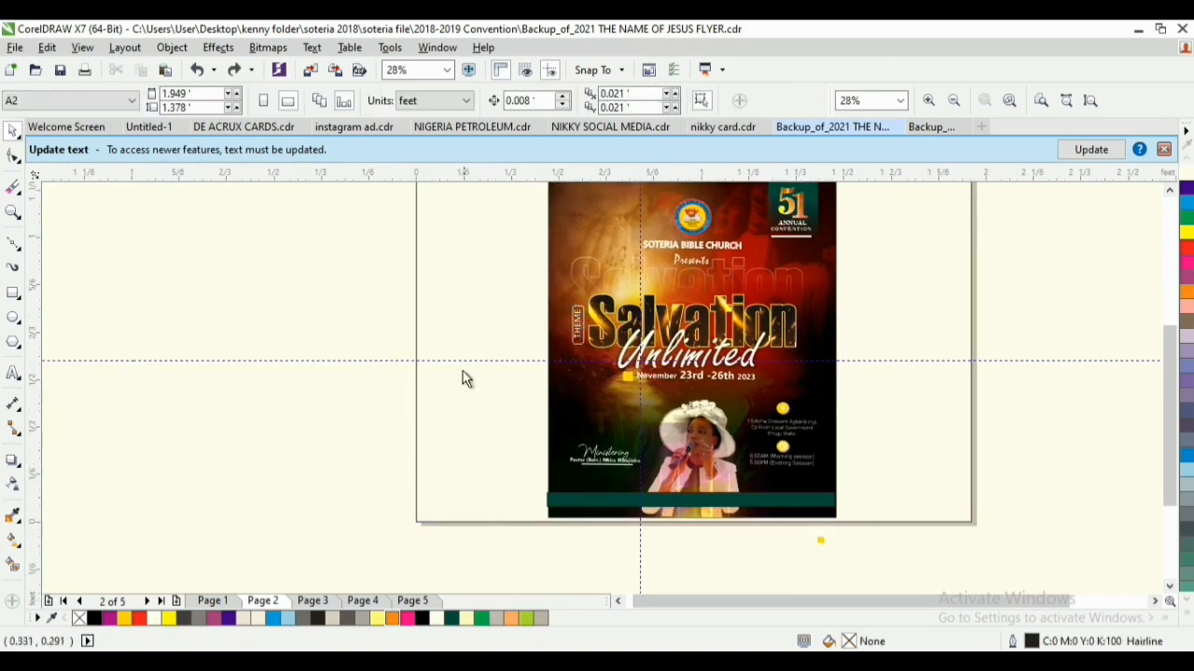
{"action": "left_click_drag", "start_coordinate": [463, 379], "coordinate": [726, 484]}
{"action": "key", "text": "z"}
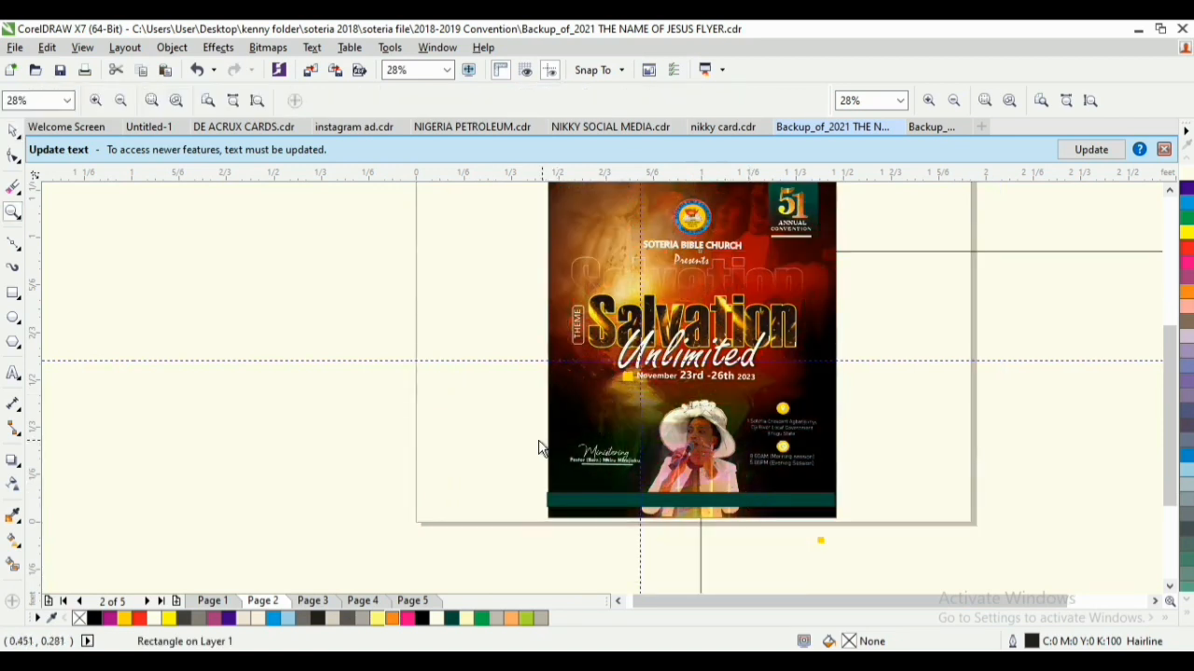
Add the artistic text "THE HOME OF SALVATION" in capitals across the flyer's left edge, above the dark green bar
{"action": "left_click_drag", "start_coordinate": [500, 418], "coordinate": [865, 550]}
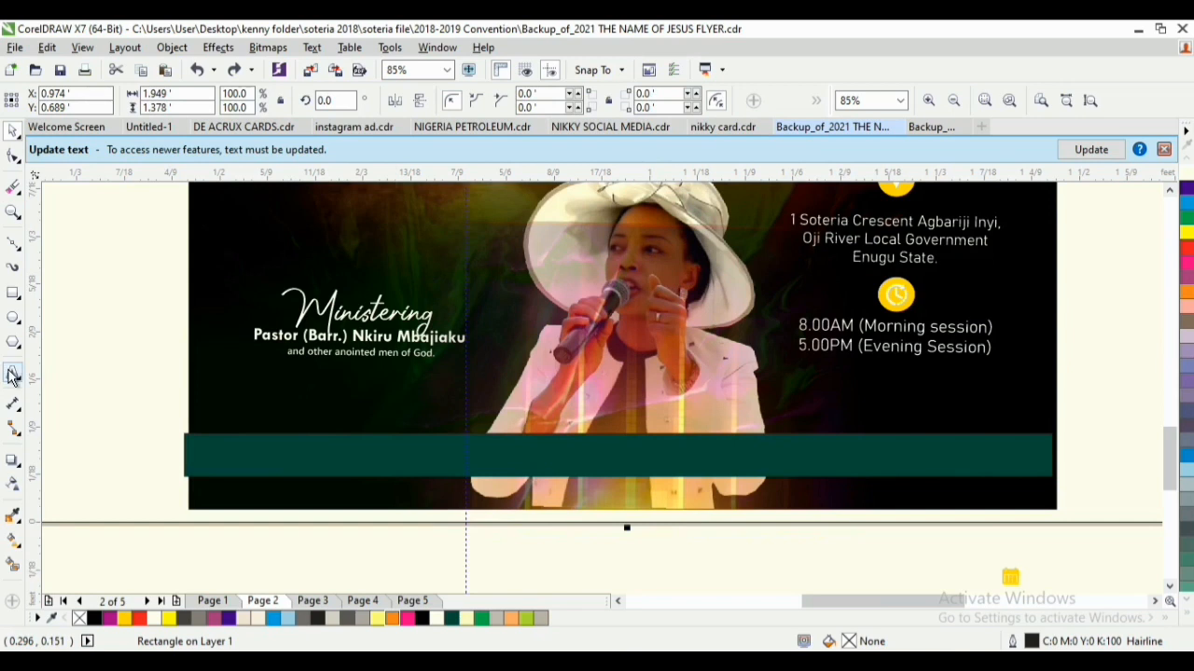
{"action": "left_click", "coordinate": [12, 375]}
{"action": "left_click", "coordinate": [514, 523]}
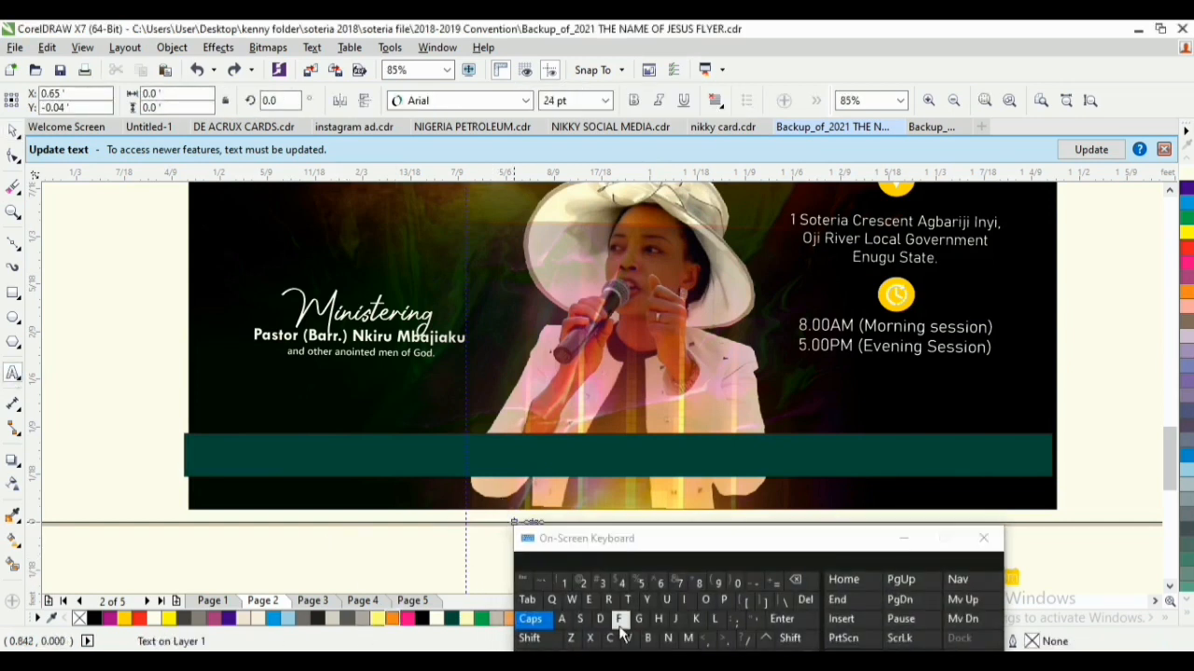
{"action": "left_click", "coordinate": [122, 381]}
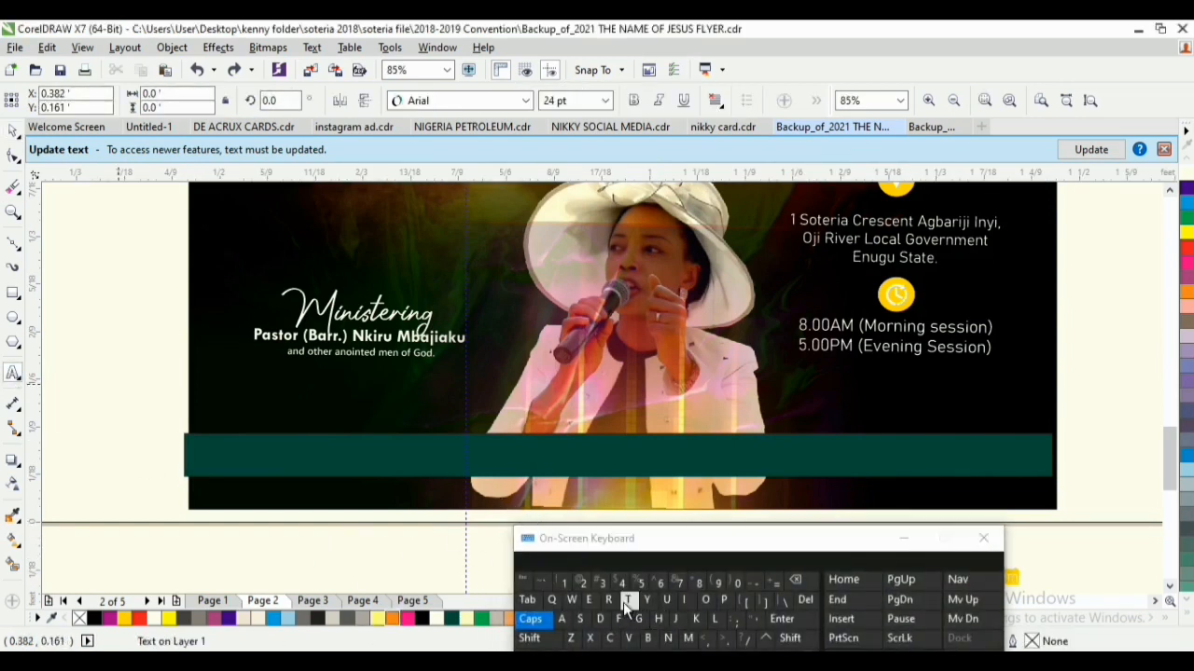
{"action": "left_click", "coordinate": [627, 600]}
{"action": "left_click", "coordinate": [657, 620]}
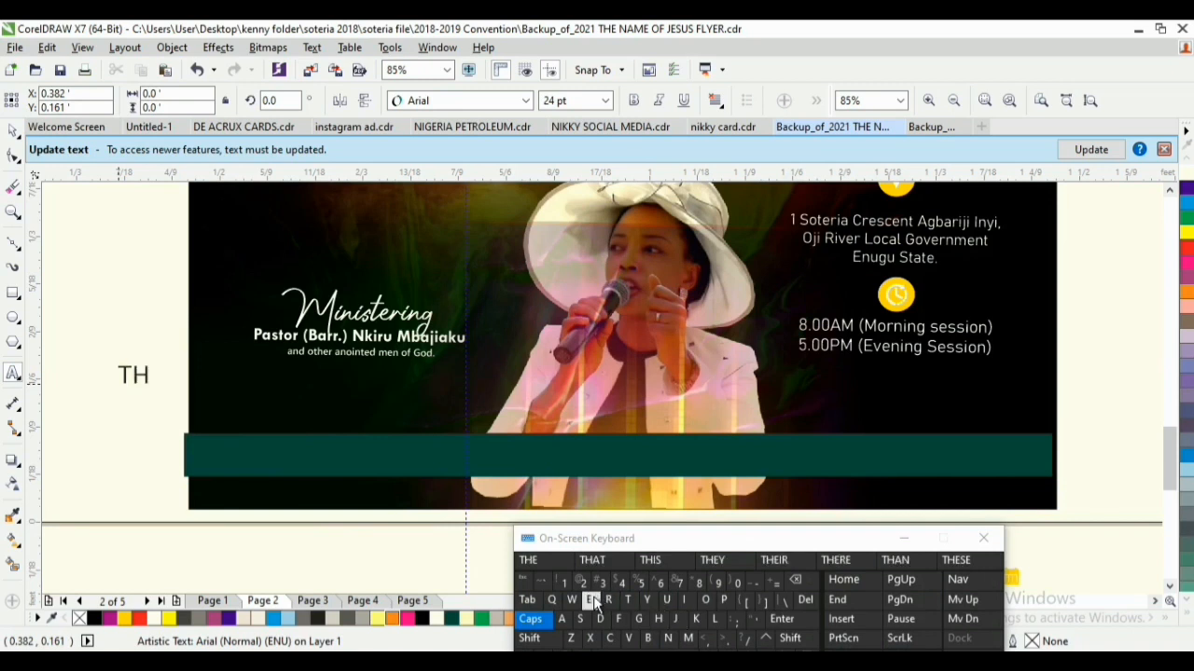
{"action": "left_click", "coordinate": [595, 603]}
{"action": "left_click", "coordinate": [652, 651]}
{"action": "left_click", "coordinate": [657, 620]}
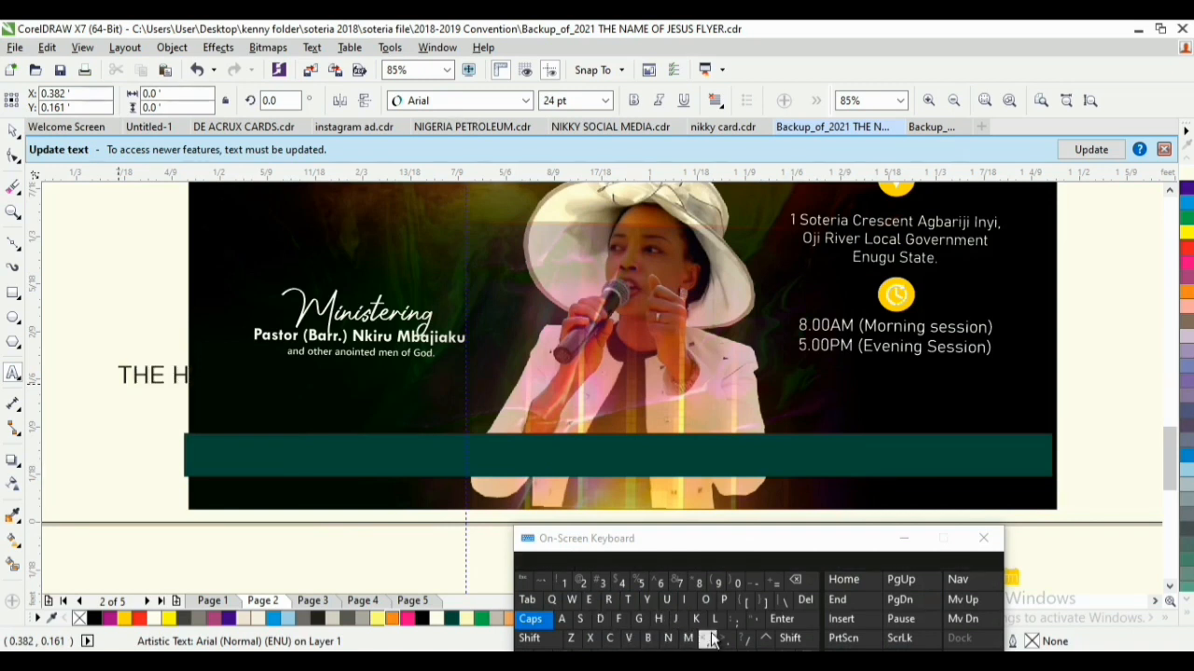
{"action": "left_click", "coordinate": [687, 639]}
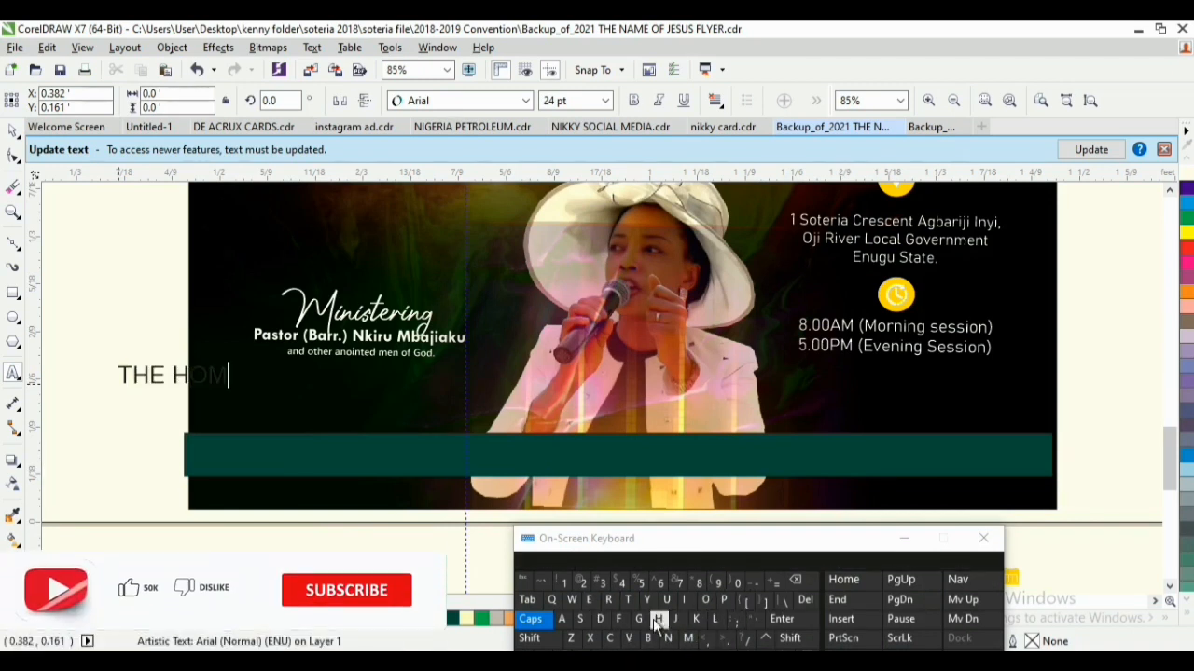
{"action": "left_click", "coordinate": [588, 600]}
{"action": "left_click", "coordinate": [652, 651]}
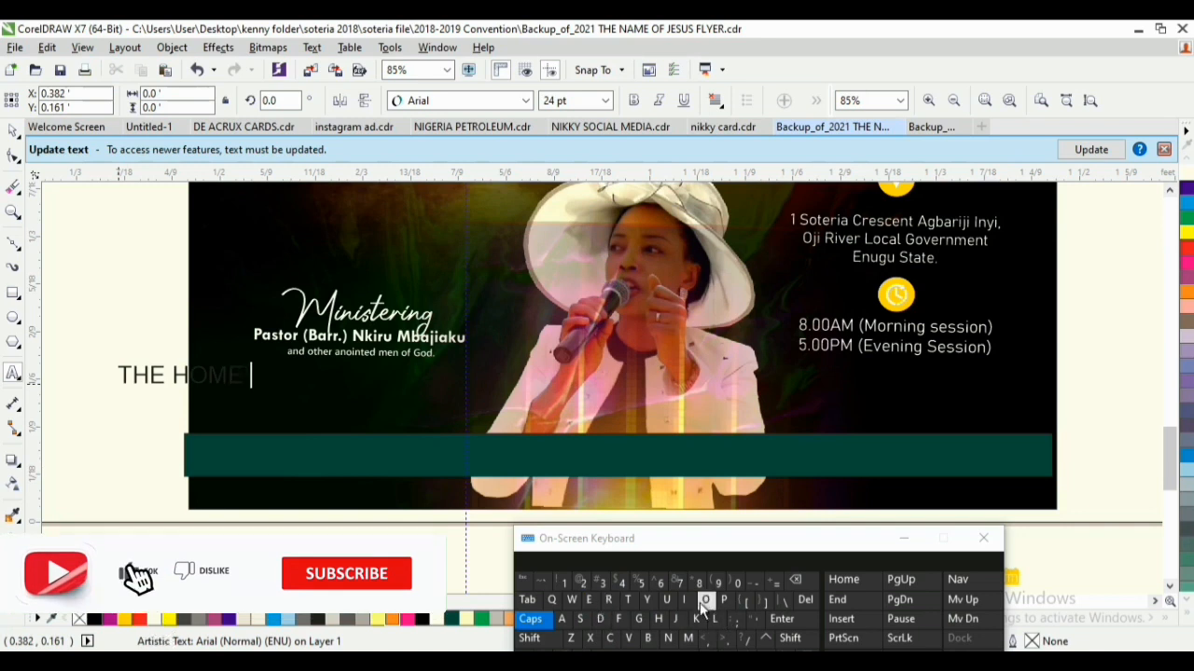
{"action": "left_click", "coordinate": [706, 599]}
{"action": "left_click", "coordinate": [620, 620]}
{"action": "left_click", "coordinate": [644, 651]}
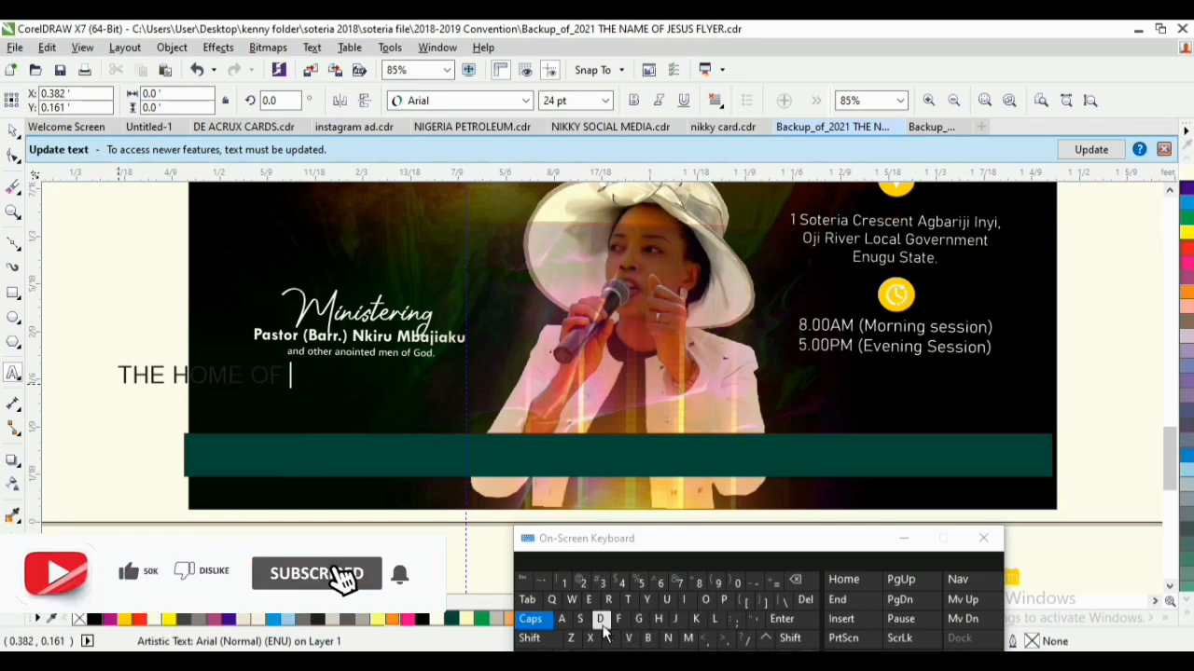
{"action": "left_click", "coordinate": [580, 619]}
{"action": "left_click", "coordinate": [562, 620]}
{"action": "left_click", "coordinate": [714, 619]}
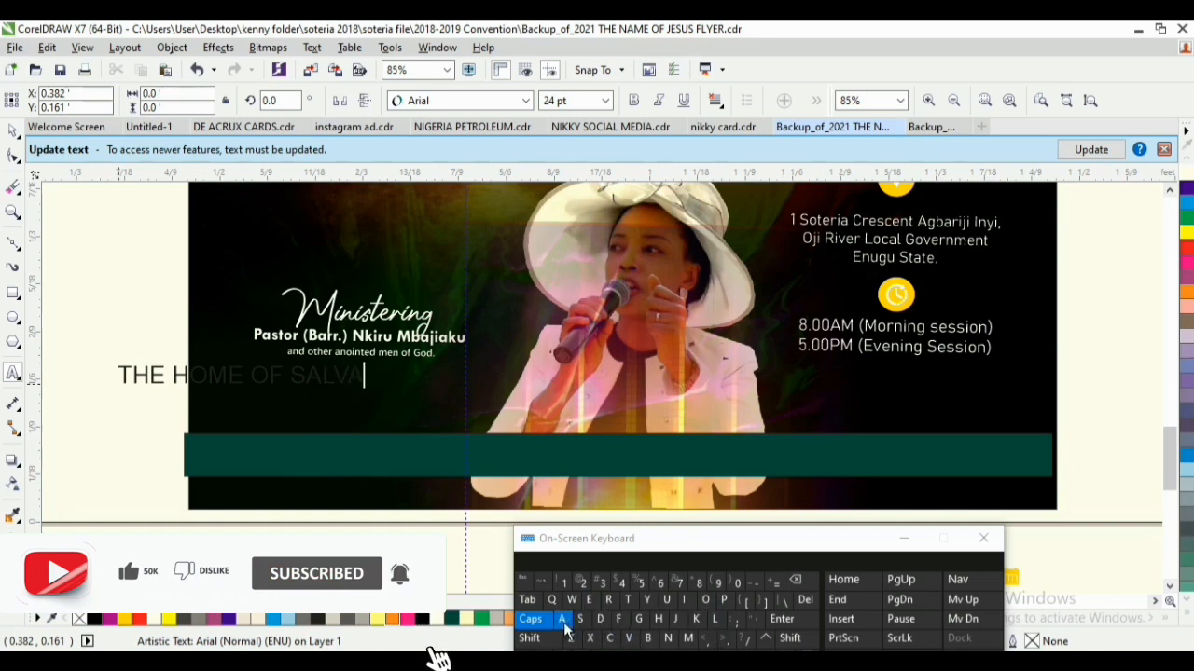
{"action": "left_click", "coordinate": [628, 599]}
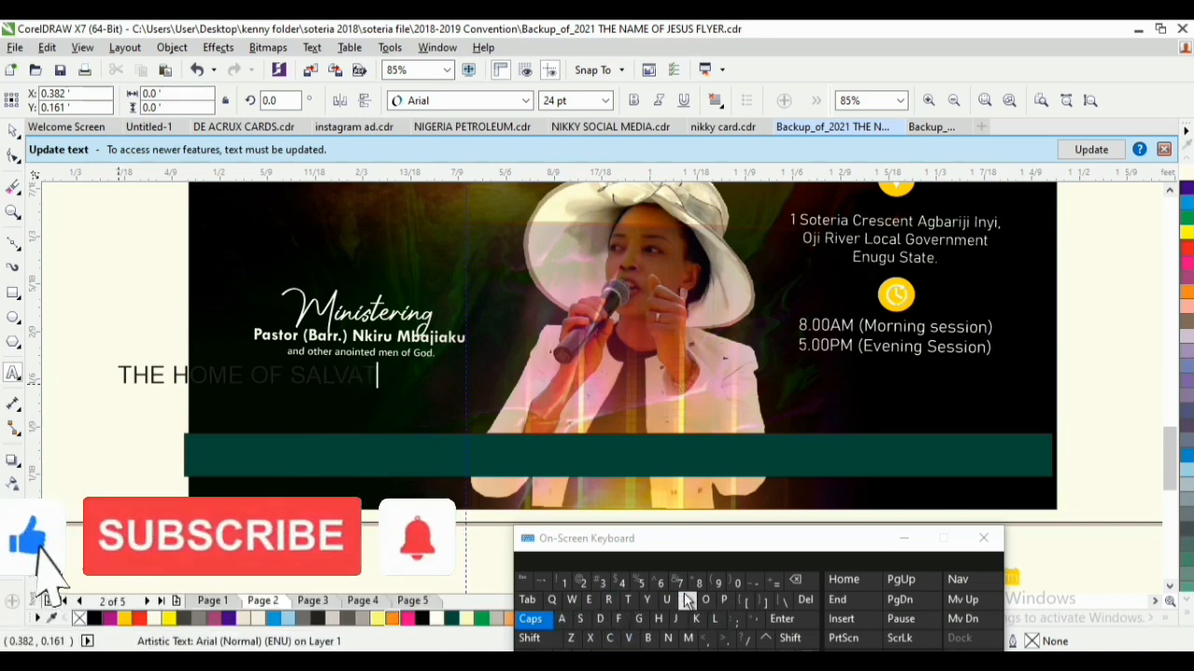
{"action": "left_click", "coordinate": [684, 600]}
{"action": "left_click", "coordinate": [706, 600]}
{"action": "left_click", "coordinate": [668, 638]}
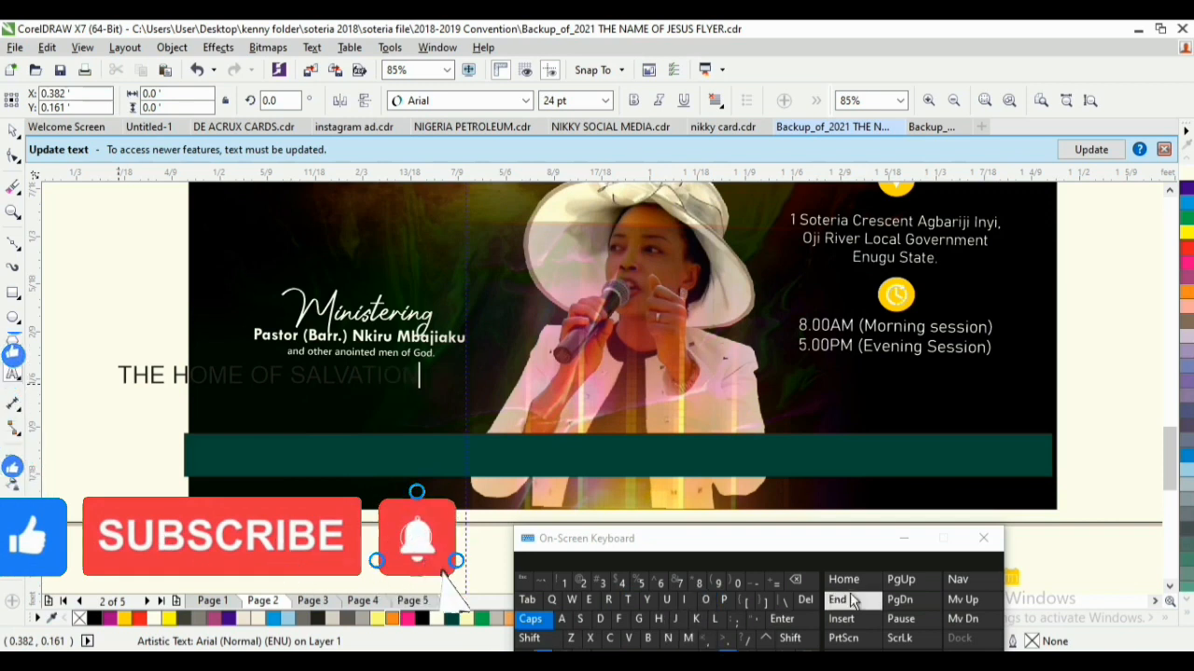
{"action": "key", "text": "ctrl+space"}
{"action": "left_click", "coordinate": [905, 540]}
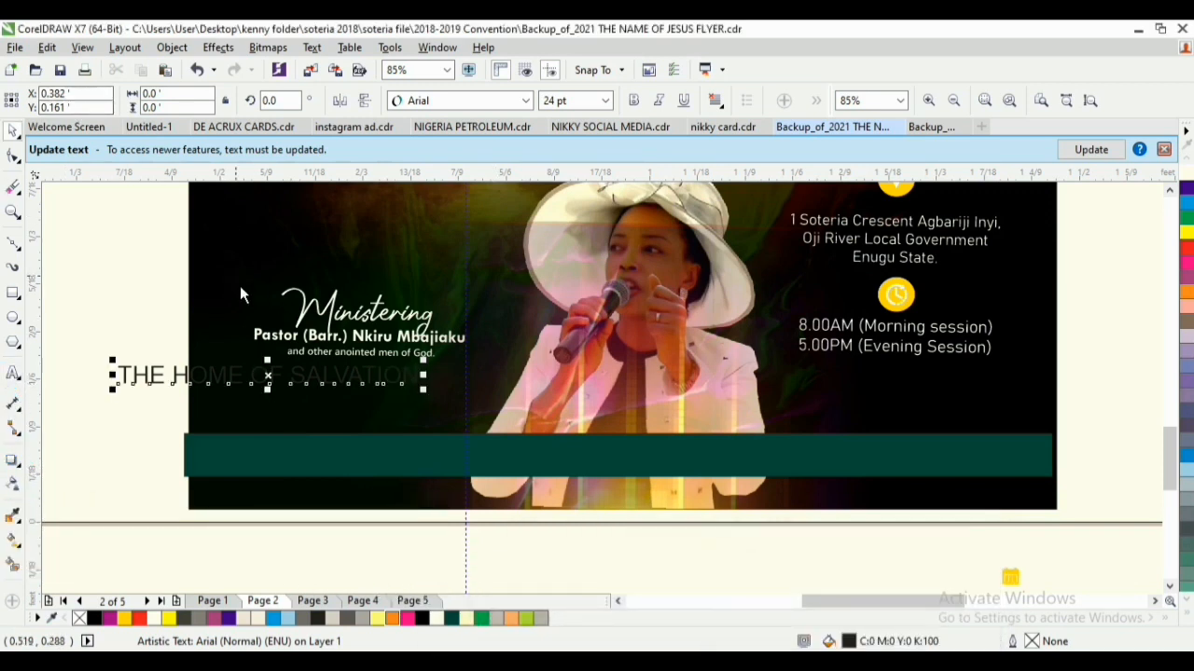
Place the "THE HOME OF SALVATION" text on the dark green bar in white and set its font to Calibri
{"action": "left_click_drag", "start_coordinate": [261, 383], "coordinate": [578, 462]}
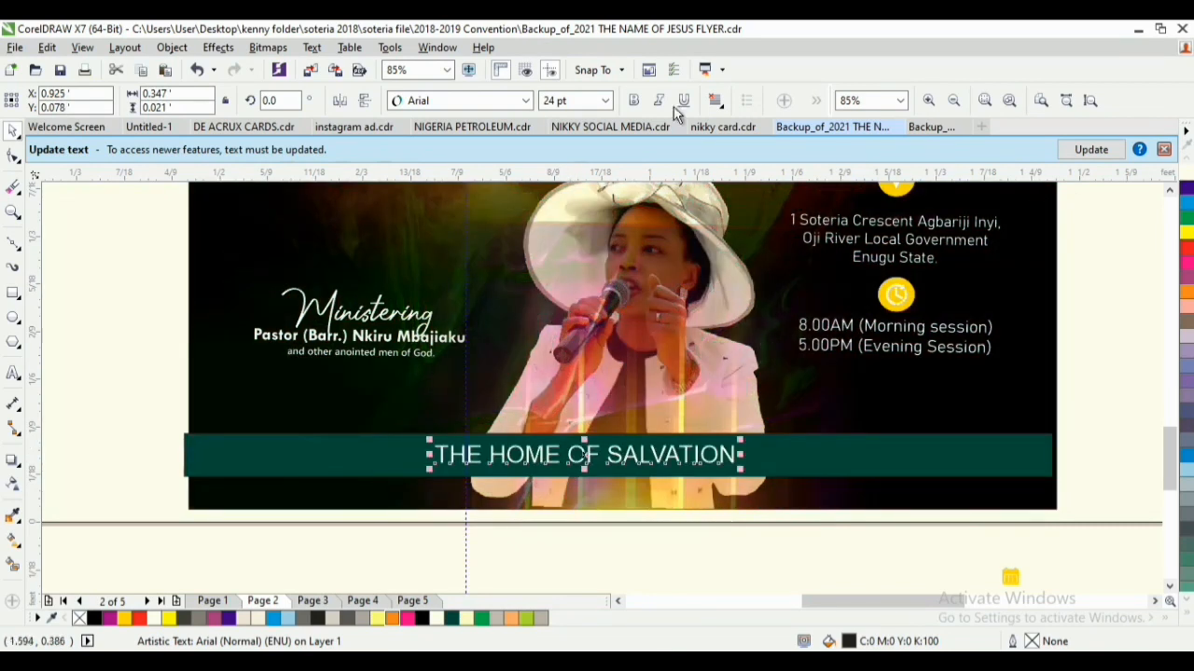
{"action": "left_click", "coordinate": [494, 100]}
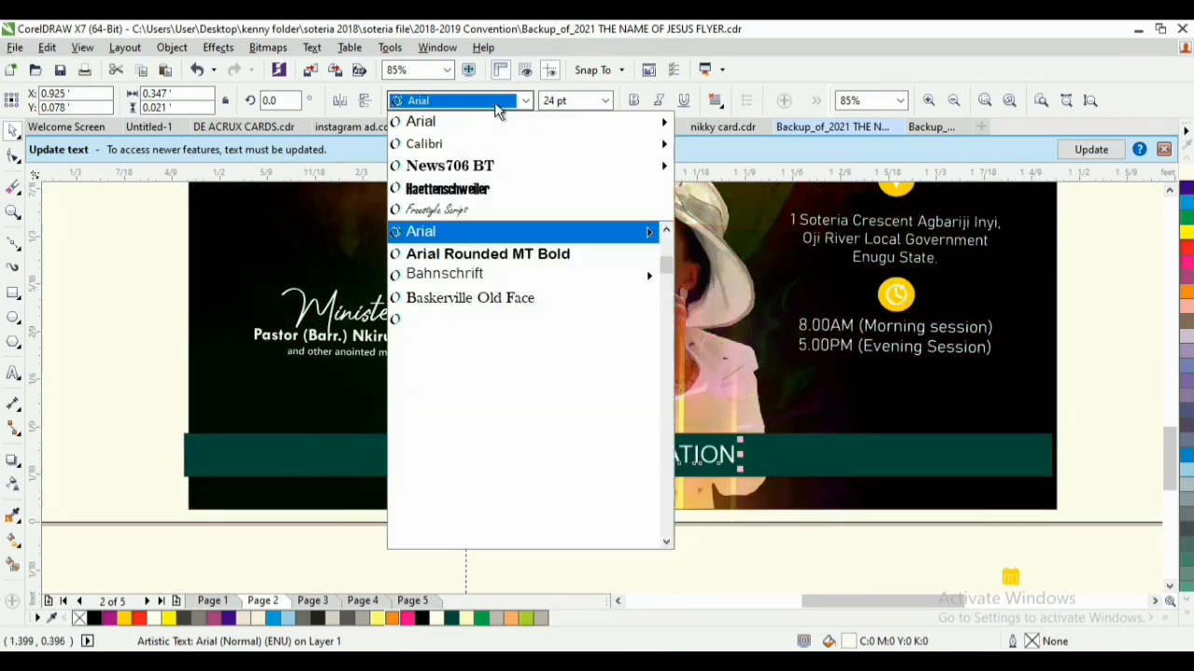
{"action": "left_click", "coordinate": [519, 168]}
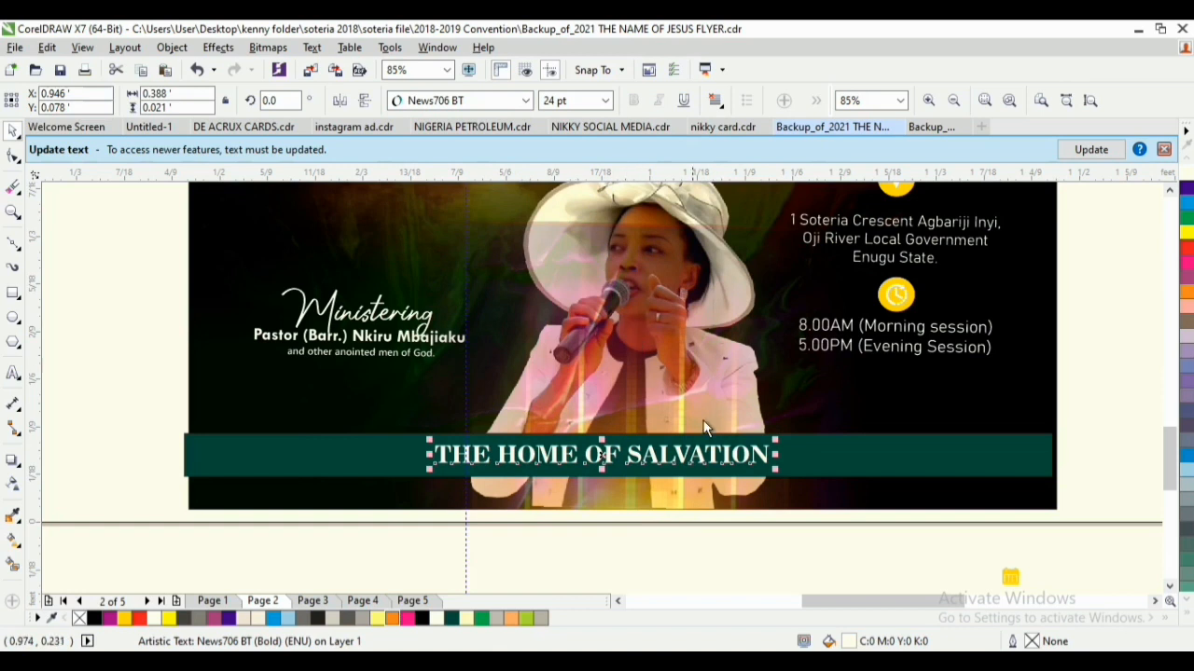
{"action": "left_click", "coordinate": [497, 104]}
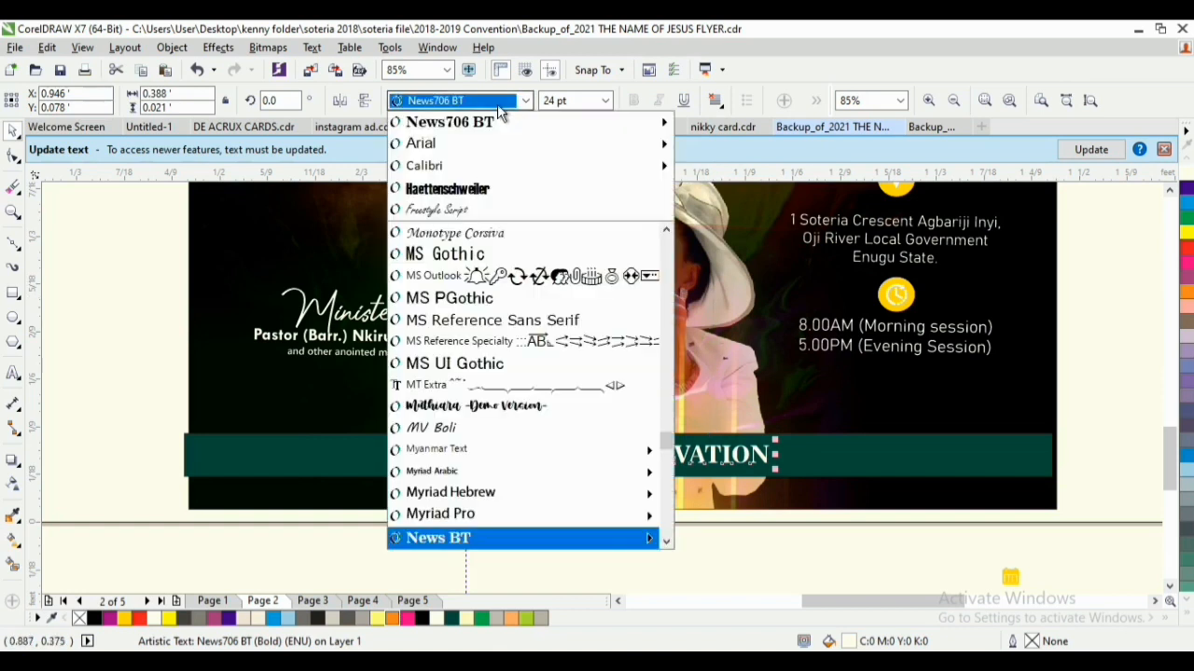
{"action": "left_click", "coordinate": [502, 165]}
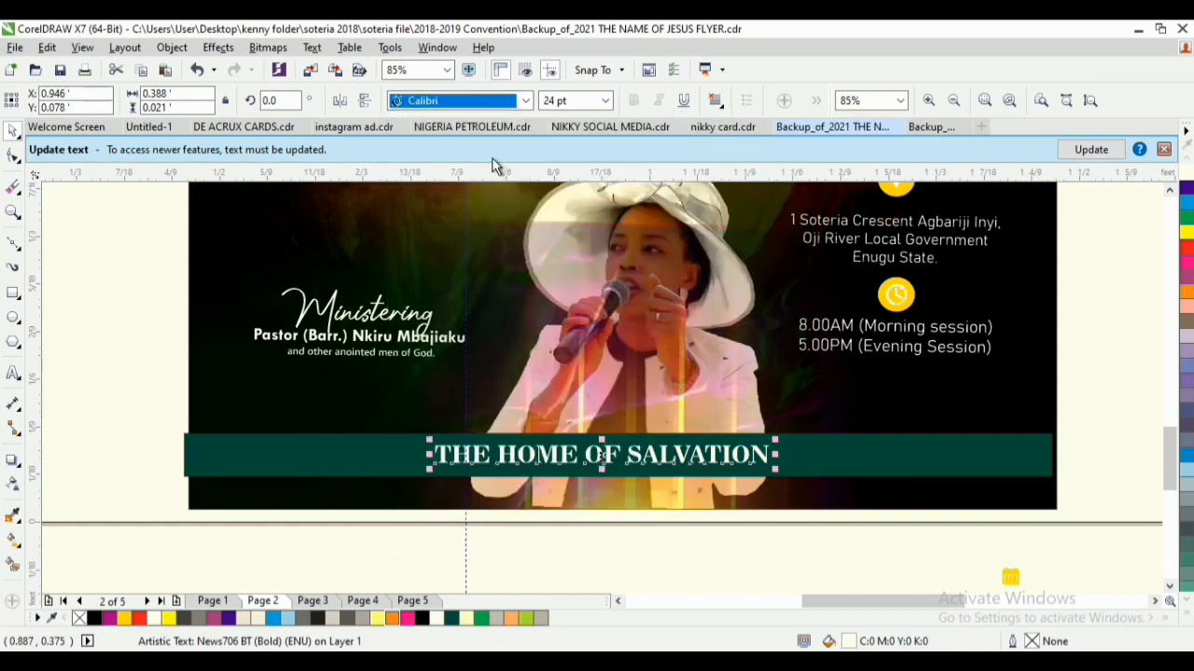
Centre the dark green bar horizontally on the flyer background and the "THE HOME OF SALVATION" text horizontally on the bar
{"action": "left_click", "coordinate": [793, 459], "text": "shift"}
{"action": "key", "text": "c"}
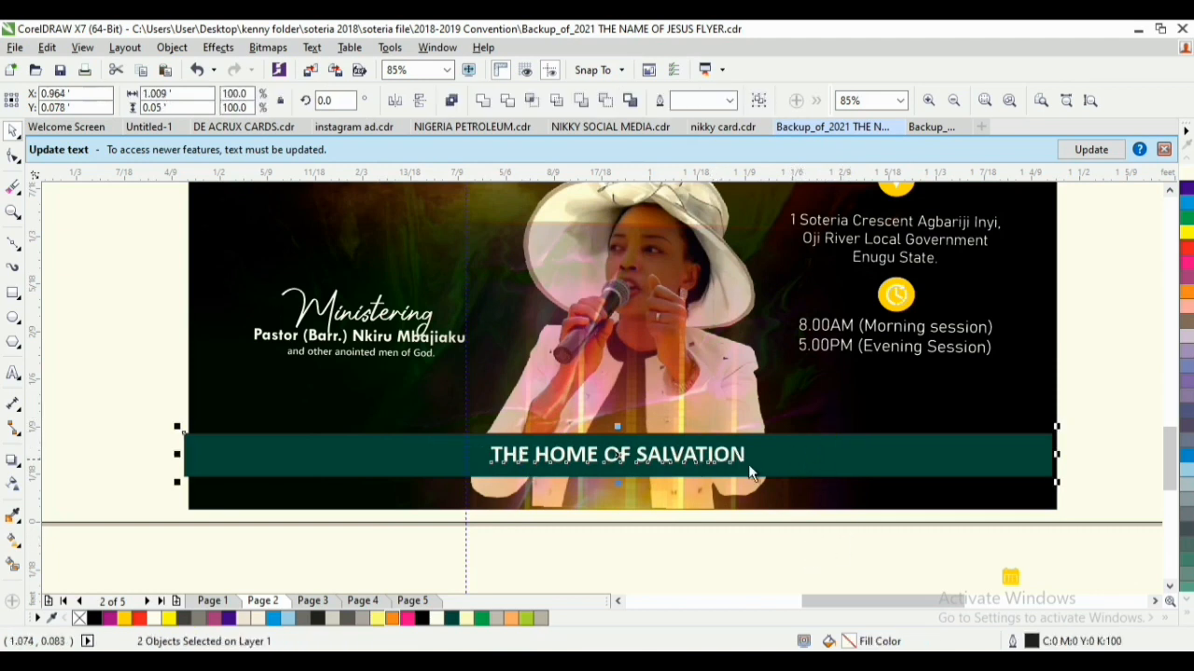
{"action": "left_click", "coordinate": [893, 505]}
{"action": "left_click", "coordinate": [916, 457]}
{"action": "left_click", "coordinate": [942, 403], "text": "shift"}
{"action": "key", "text": "c"}
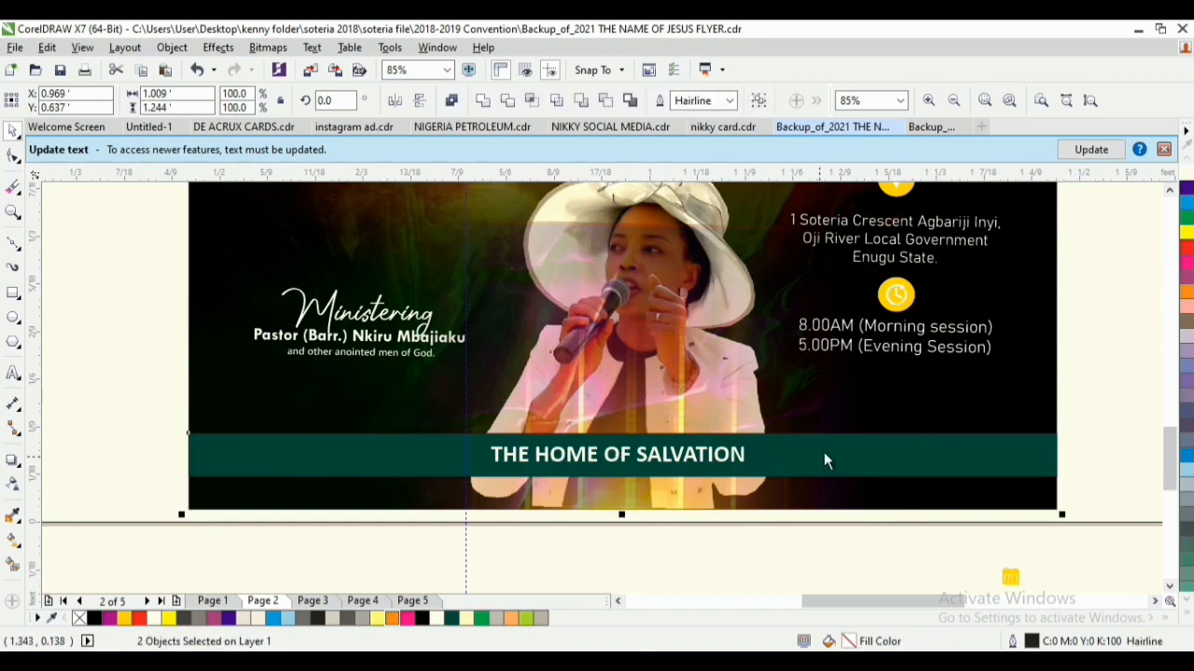
{"action": "left_click", "coordinate": [749, 462]}
{"action": "left_click", "coordinate": [809, 452], "text": "shift"}
{"action": "key", "text": "c"}
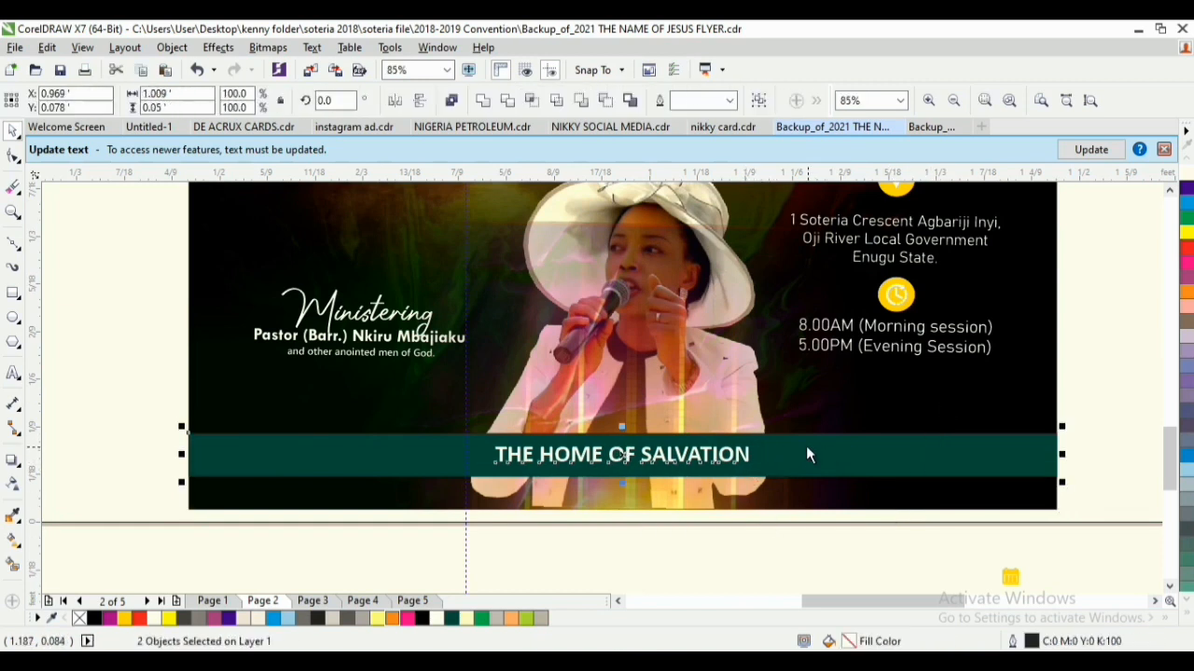
Delete the large unfilled hairline rectangle that frames the page around the flyer
{"action": "key", "text": "z"}
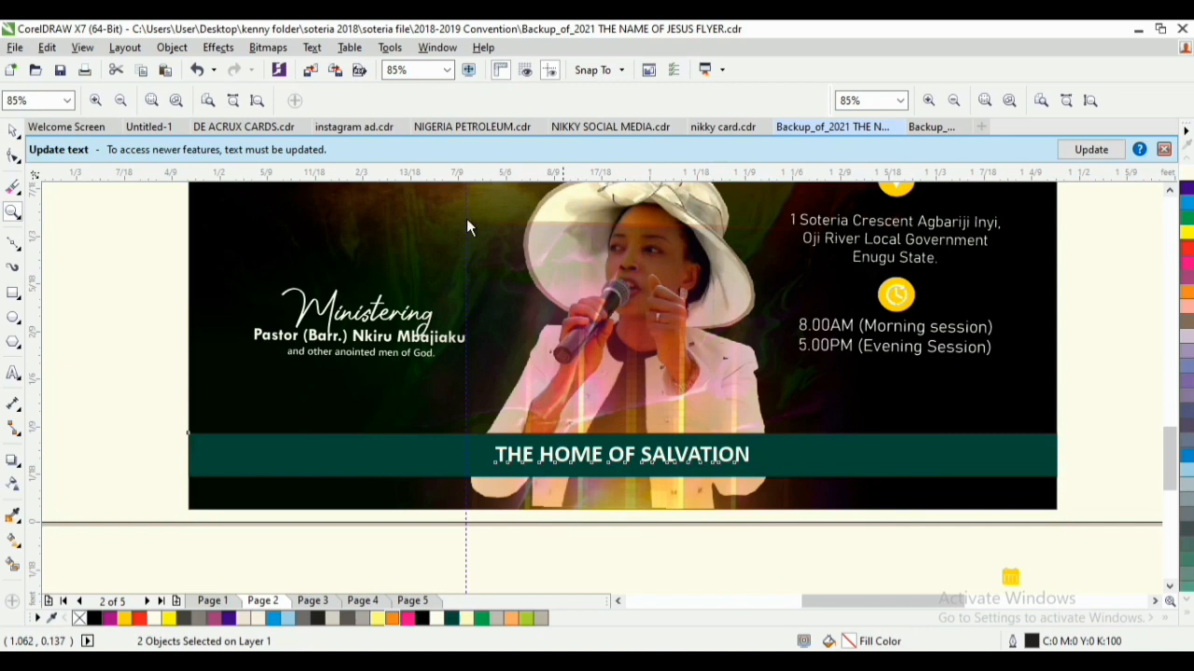
{"action": "left_click", "coordinate": [259, 100]}
{"action": "key", "text": "space"}
{"action": "key", "text": "z"}
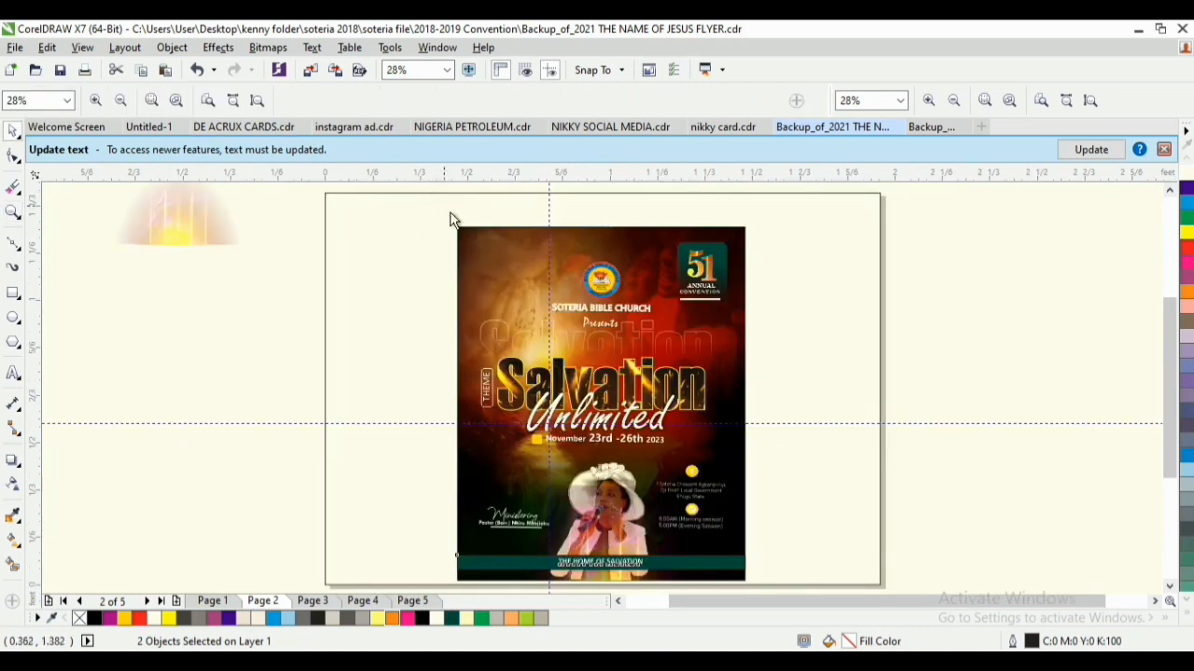
{"action": "left_click_drag", "start_coordinate": [518, 320], "coordinate": [762, 533]}
{"action": "key", "text": "space"}
{"action": "right_click", "coordinate": [834, 322]}
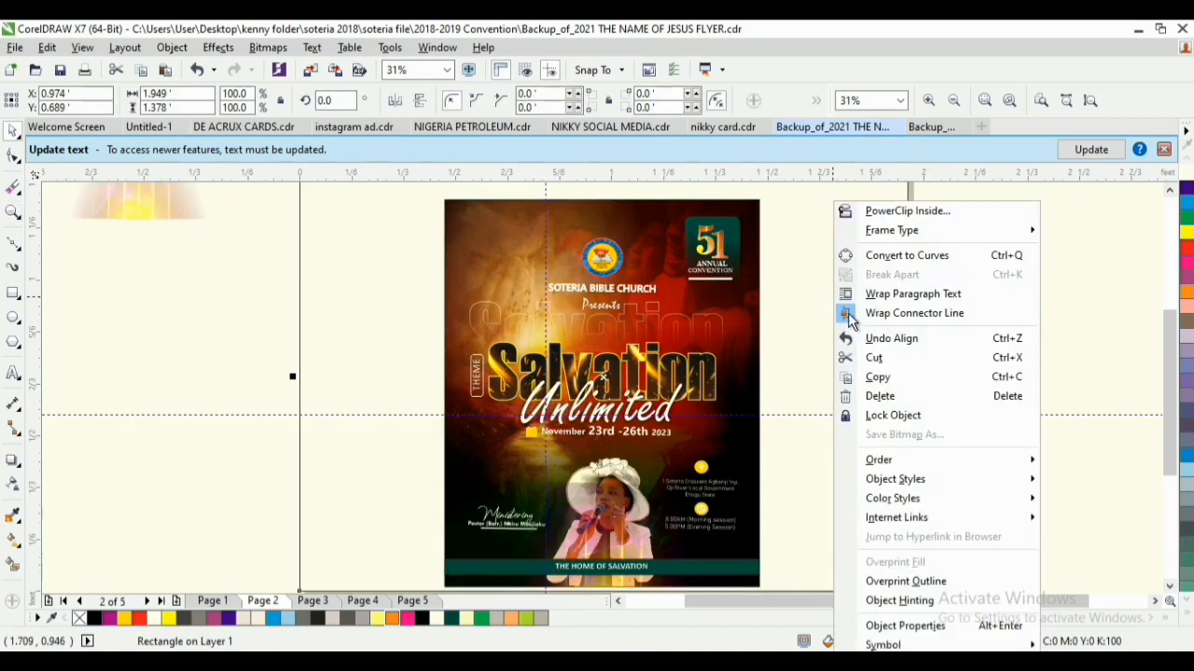
{"action": "left_click", "coordinate": [810, 303]}
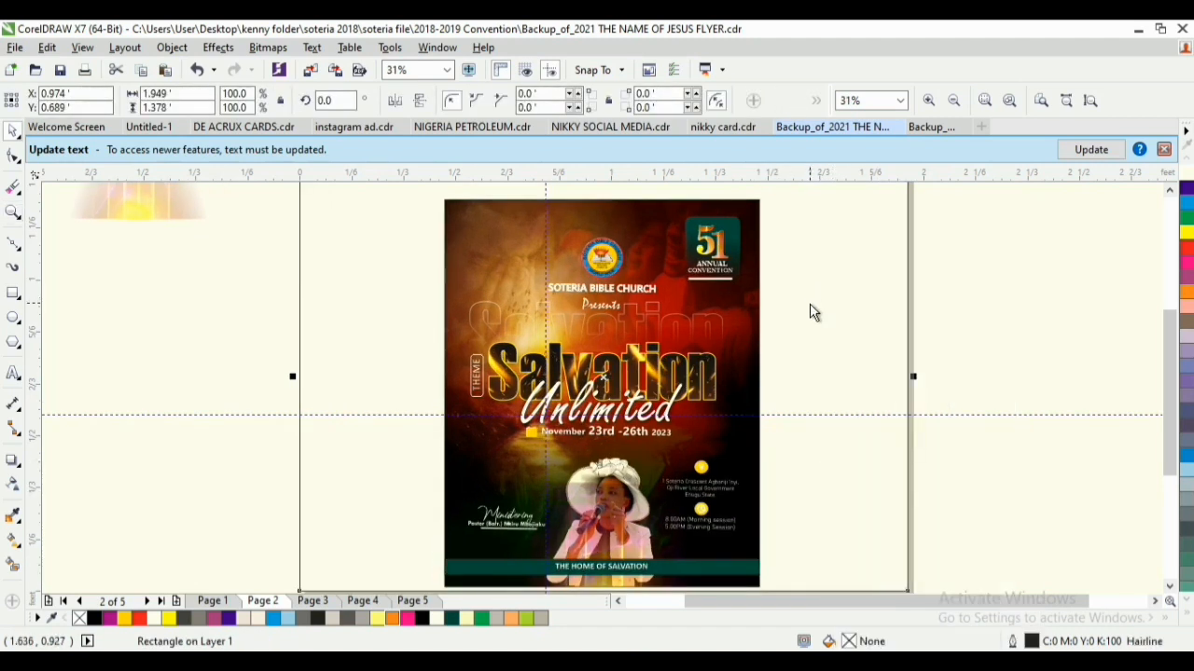
{"action": "key", "text": "Delete"}
{"action": "right_click", "coordinate": [811, 310]}
{"action": "left_click", "coordinate": [836, 315]}
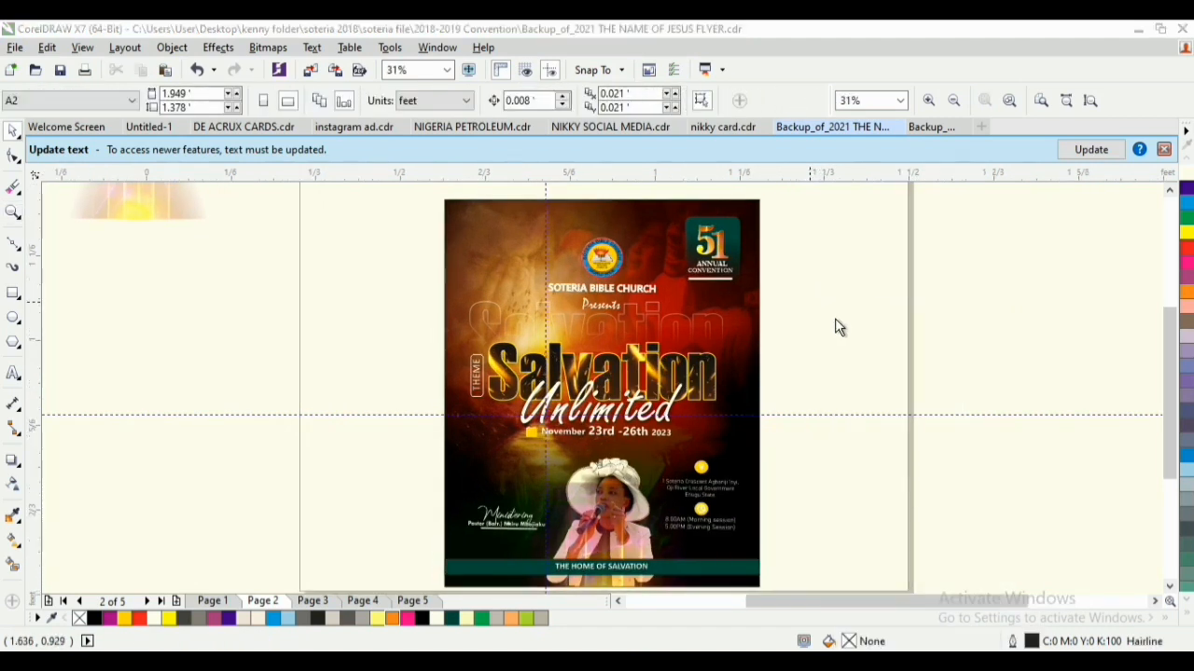